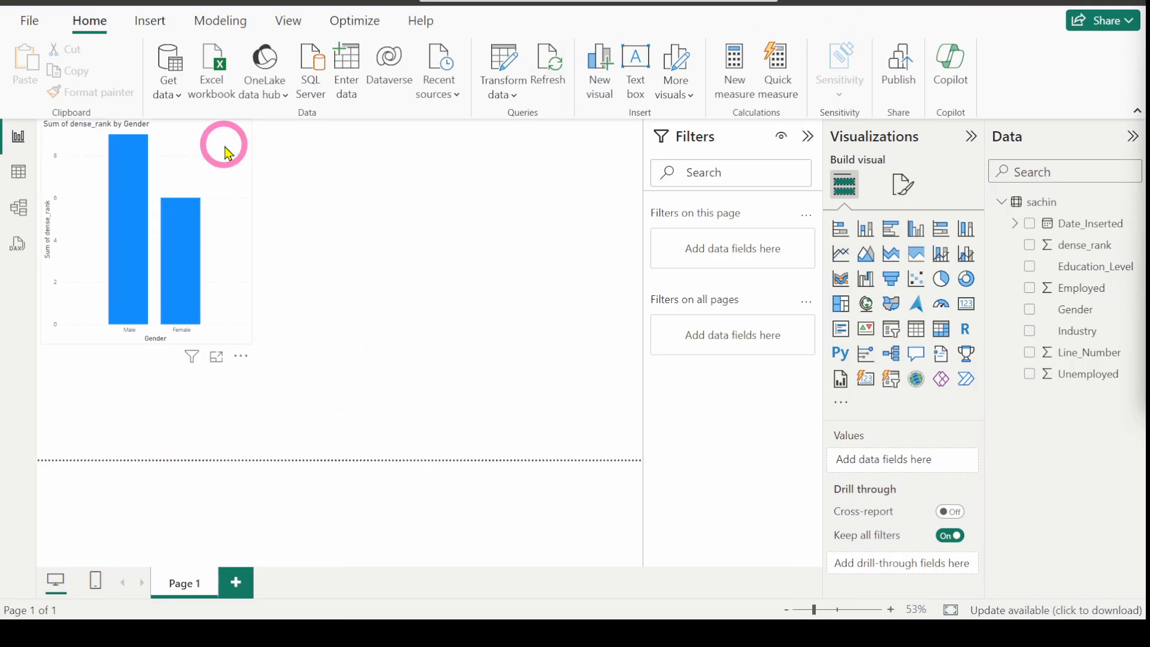
Step: Move the Sum of dense_rank by Gender bar chart down-right and enlarge it, then deselect it
left_click(195, 168)
left_click_drag(195, 168, 242, 191)
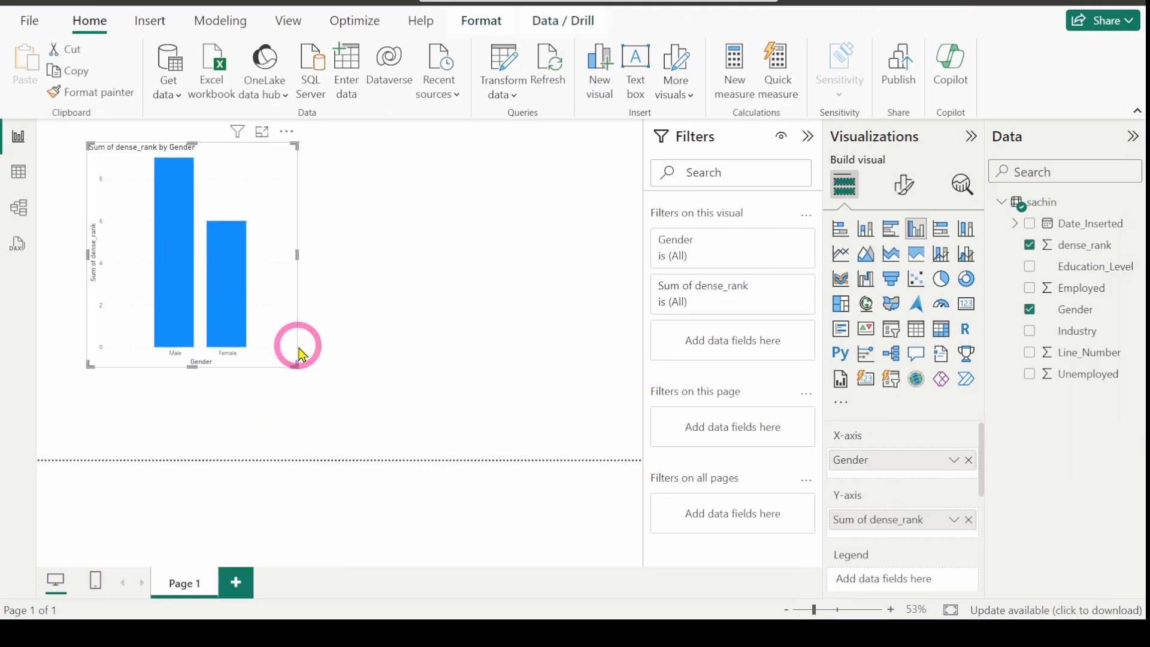
left_click_drag(293, 363, 347, 390)
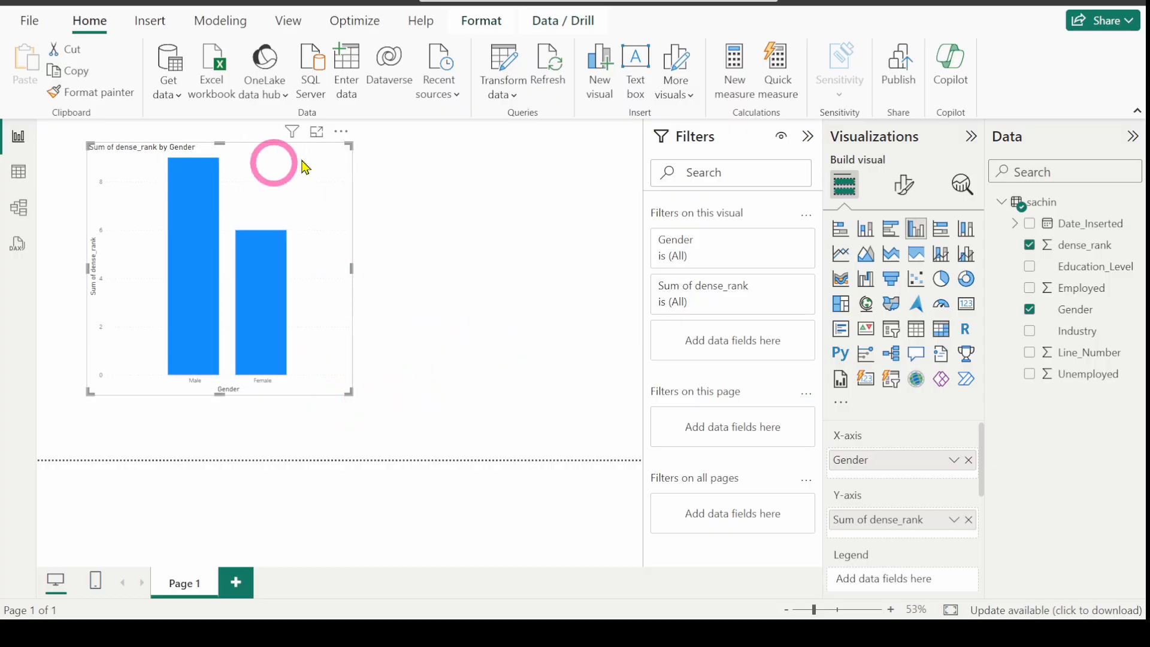
left_click(524, 293)
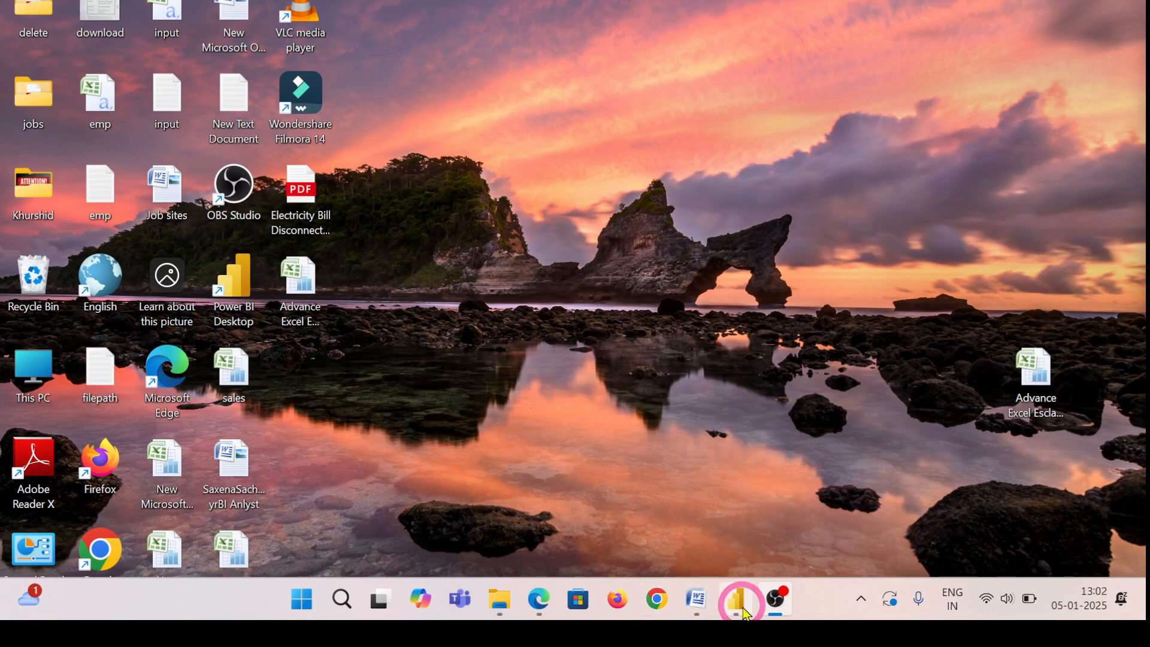
Step: Review the Databricks cluster's JDBC/ODBC details, then return to the Azure portal test container
mouse_move(539, 607)
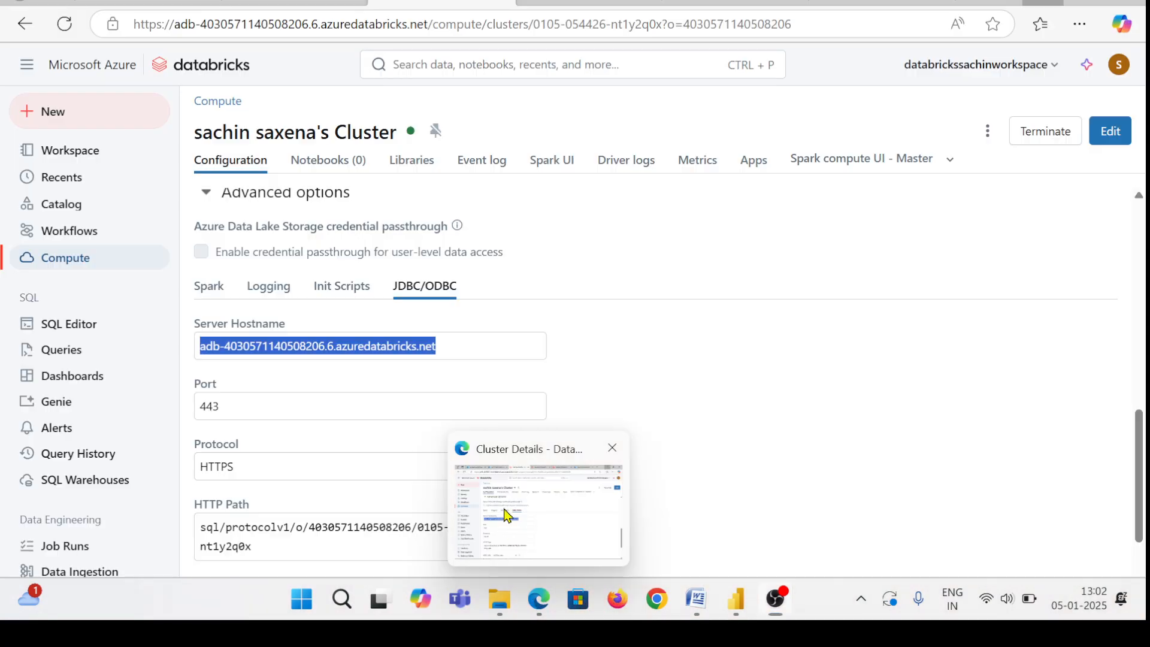
left_click(507, 514)
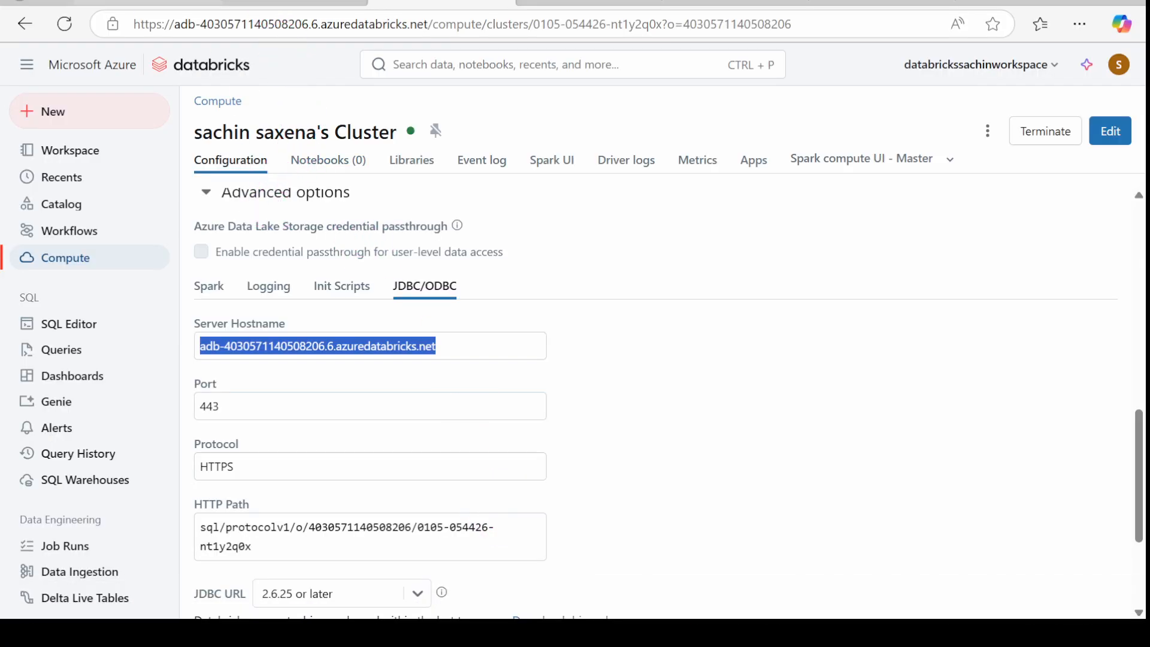
left_click(298, 3)
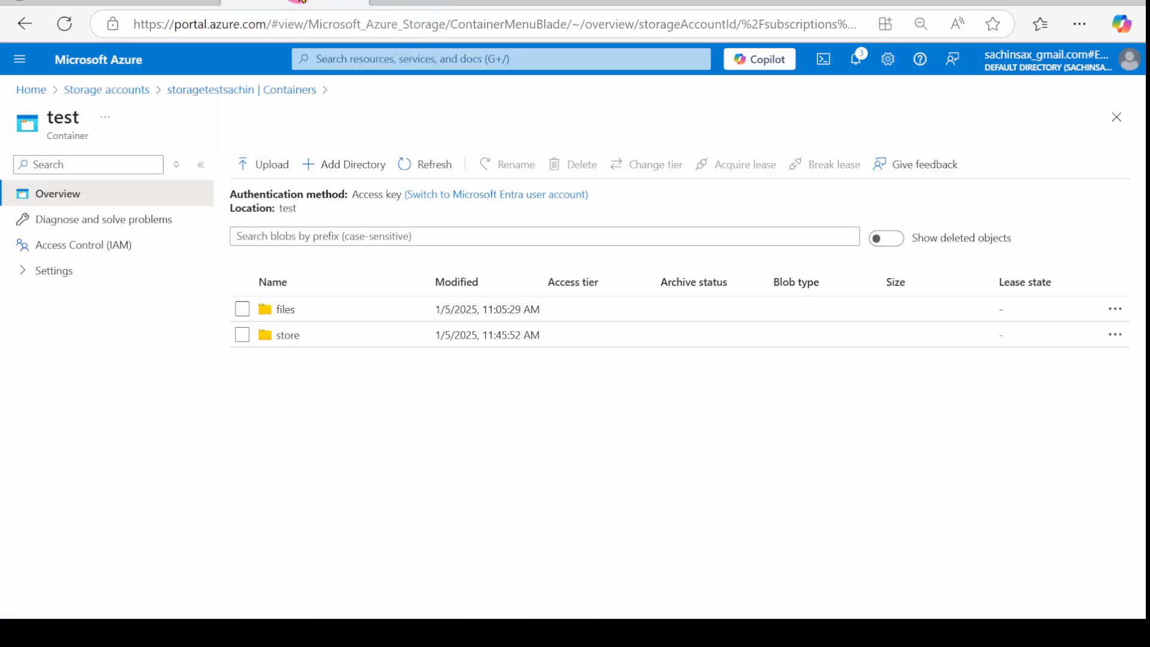
Step: Open the test container of the second storage account from the storage accounts list
left_click(95, 91)
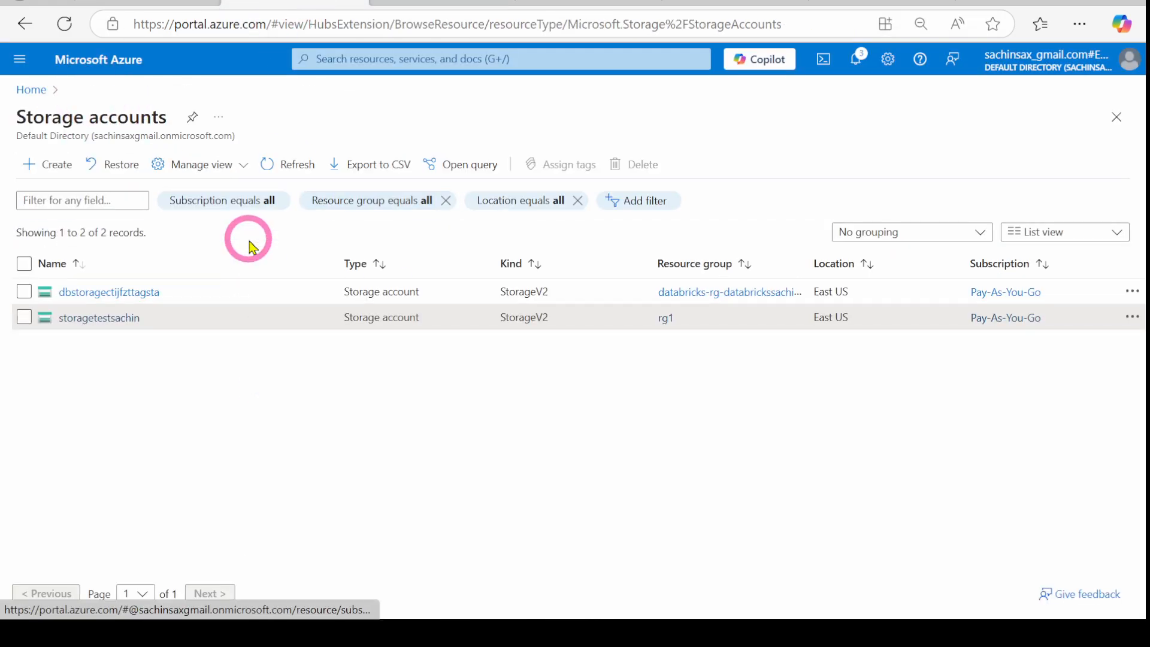
left_click(101, 318)
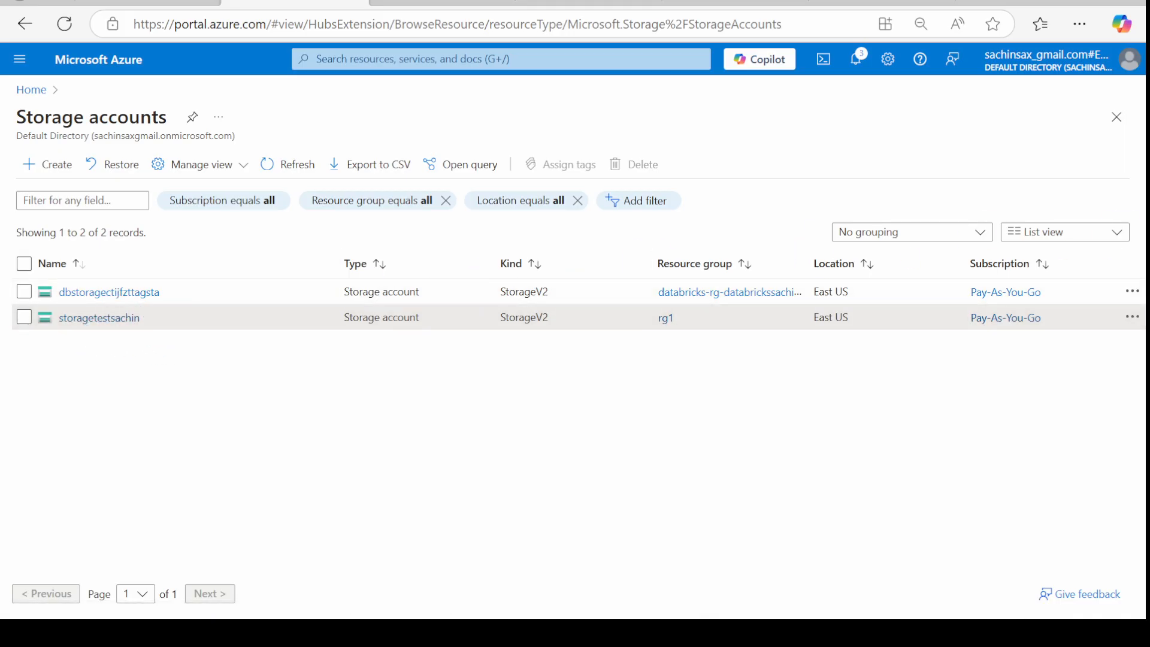
mouse_move(2, 41)
left_mouse_down()
mouse_move(258, 282)
mouse_move(1092, 461)
left_mouse_up()
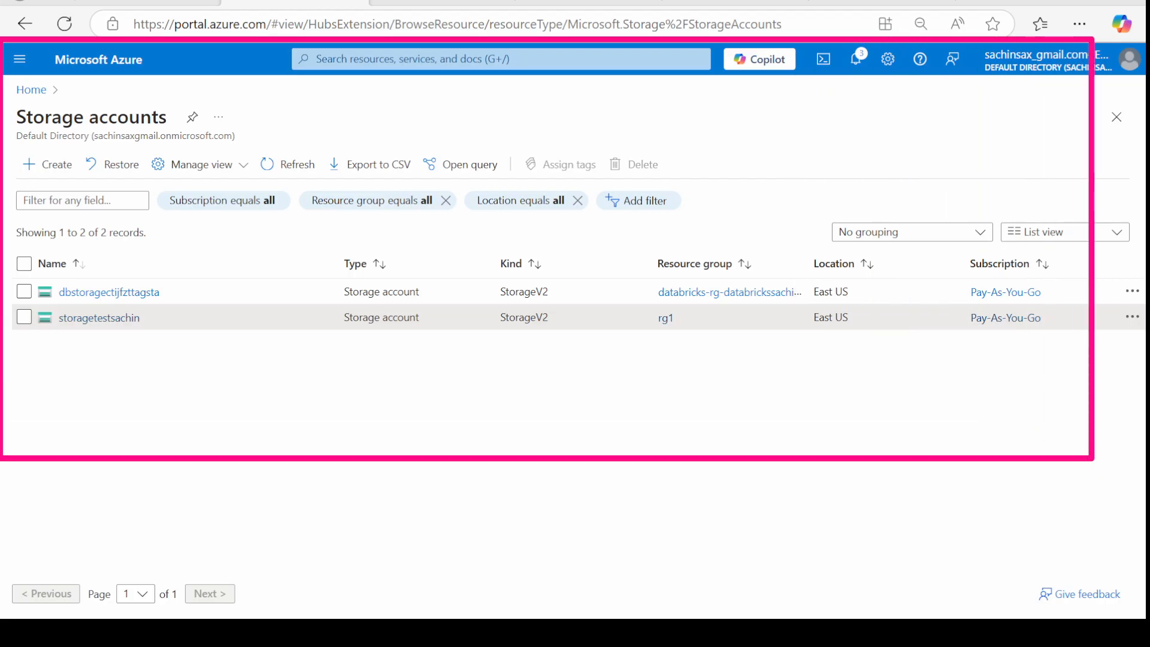
left_click(87, 318)
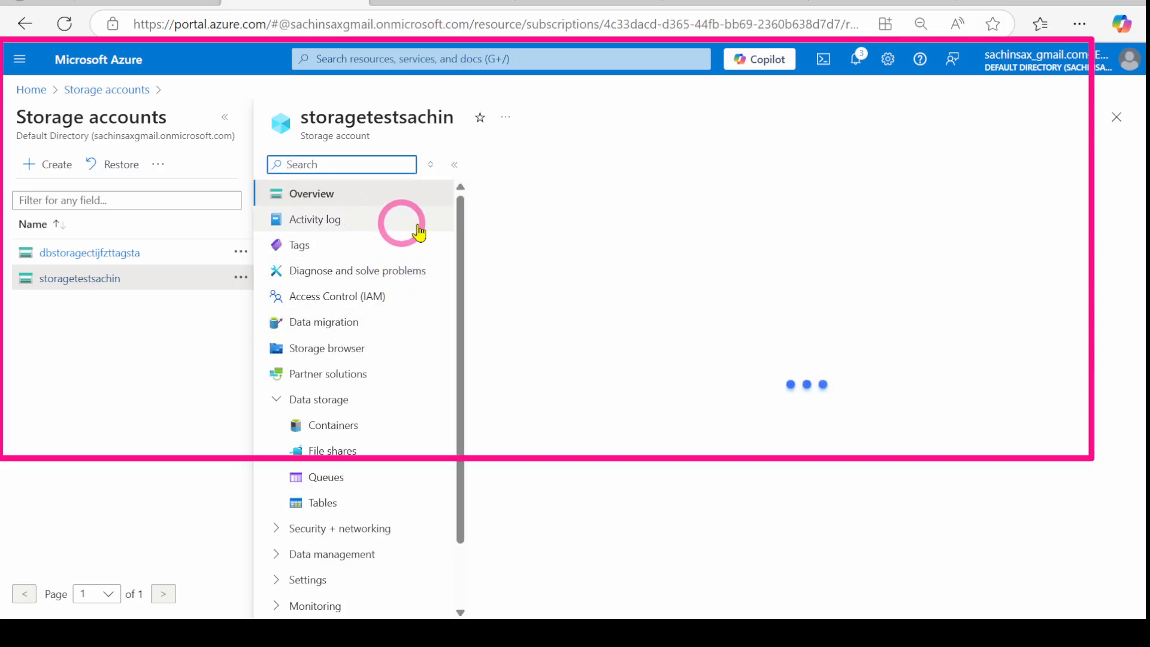
scroll(596, 352, "down", 3)
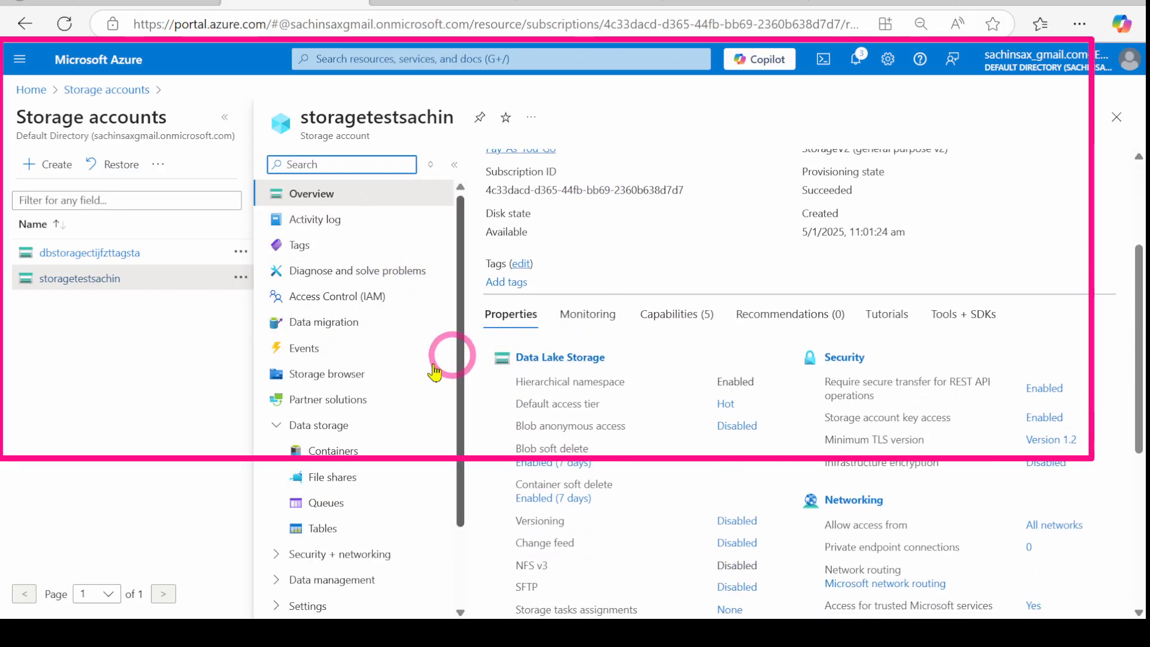
left_click(323, 449)
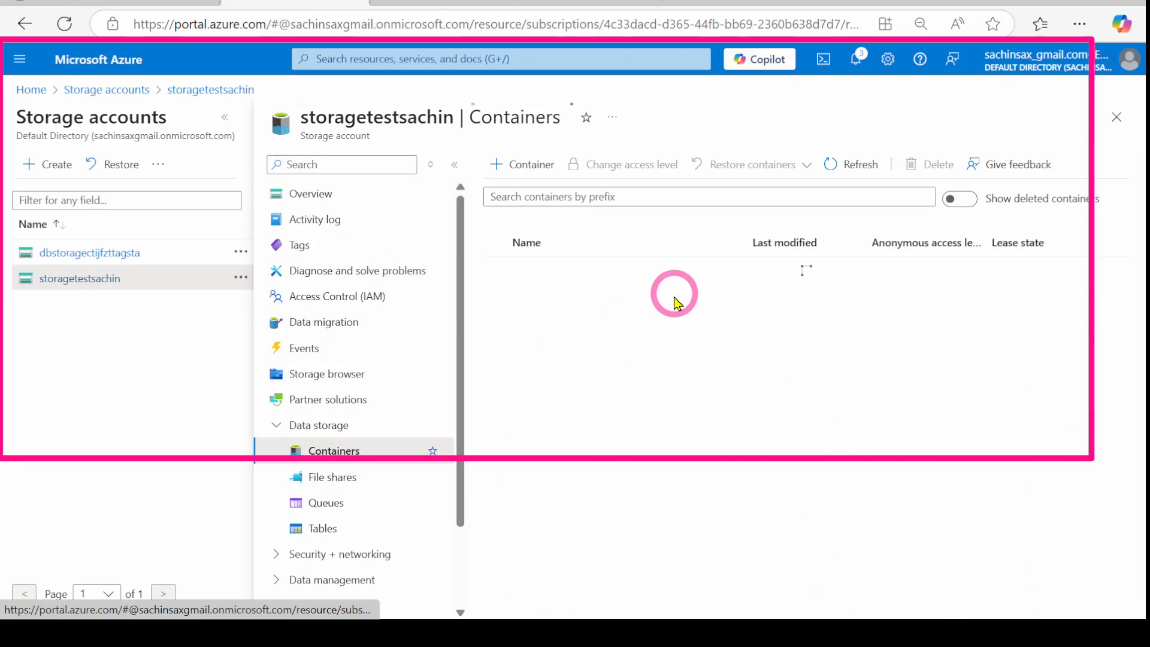
left_click(521, 296)
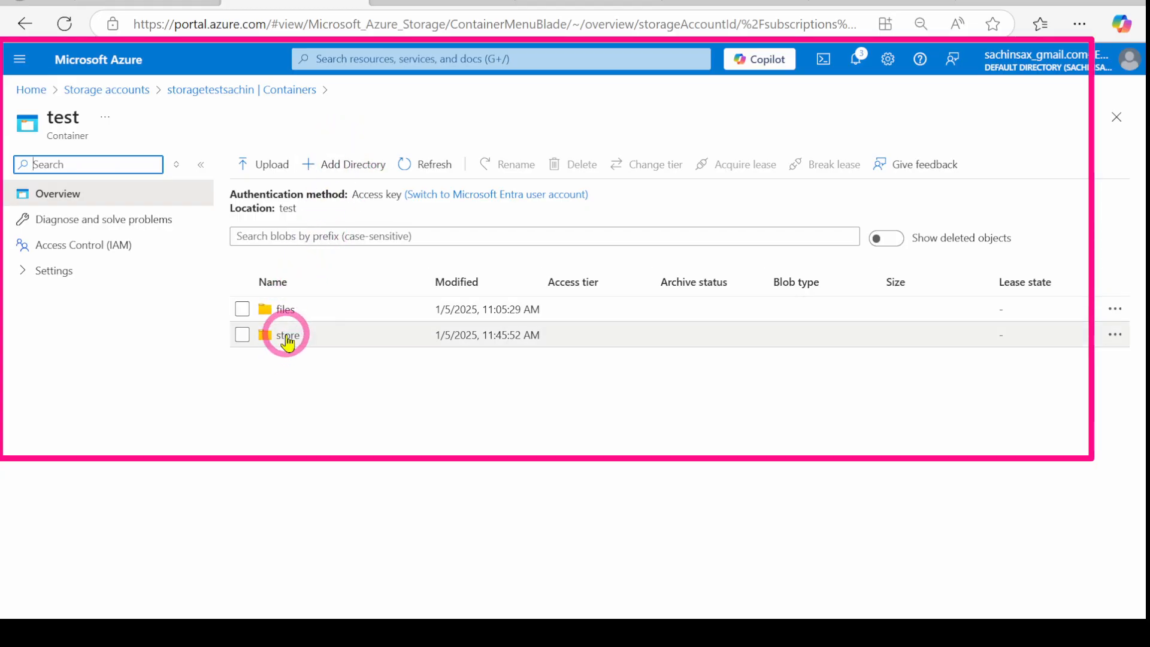
Step: Add and save a new directory named powerbi in the test container
left_click(329, 164)
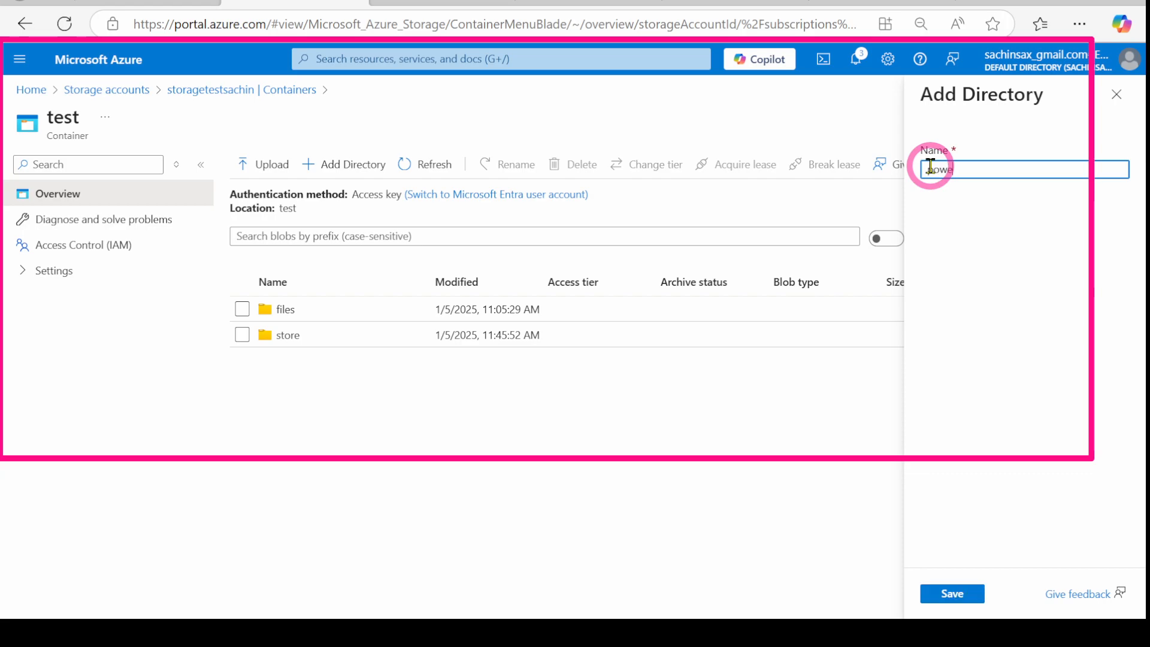
left_click(955, 592)
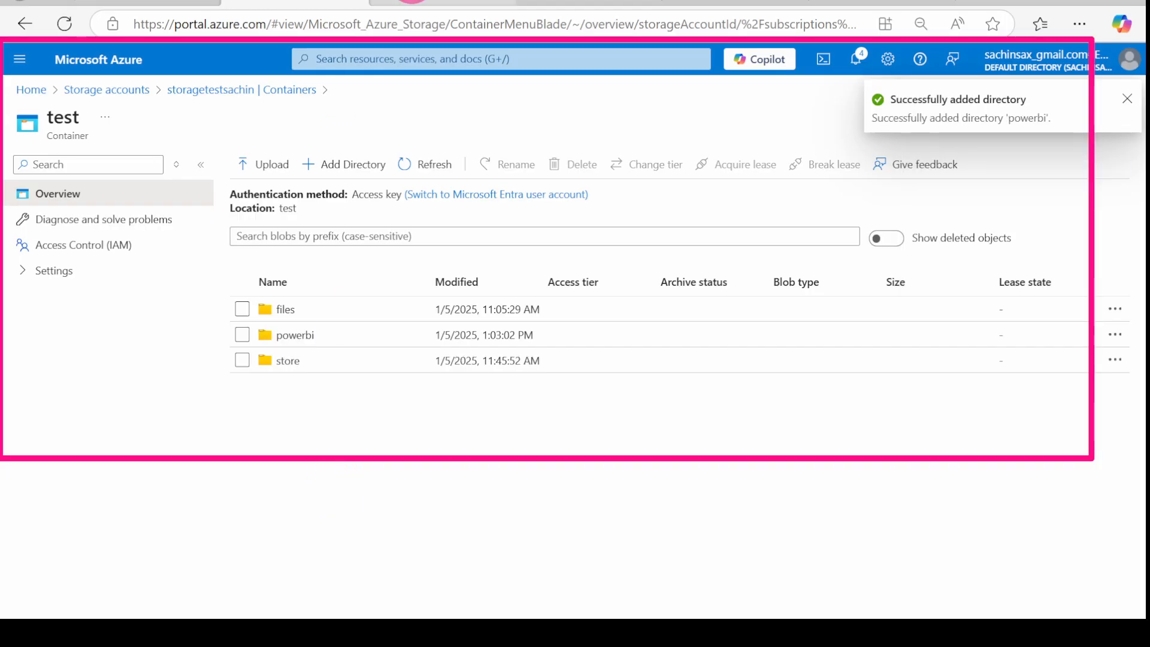
left_click(150, 3)
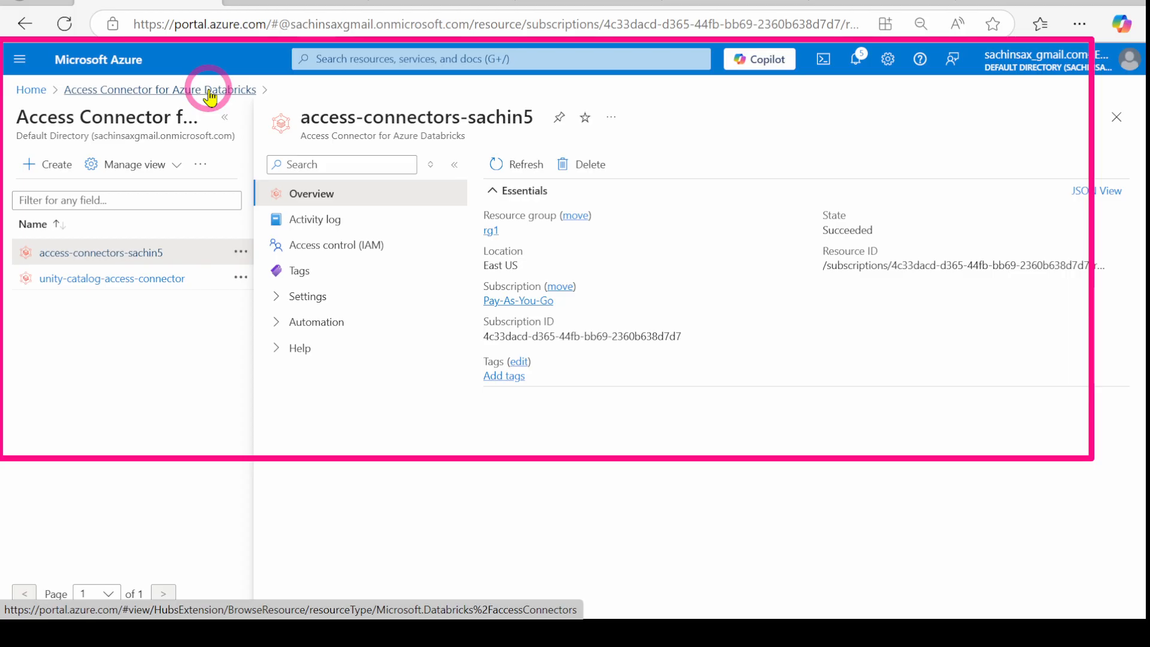
Step: Check the access connector and the databrickssachinworkspace overview (Active, East US), then go Home
mouse_move(882, 264)
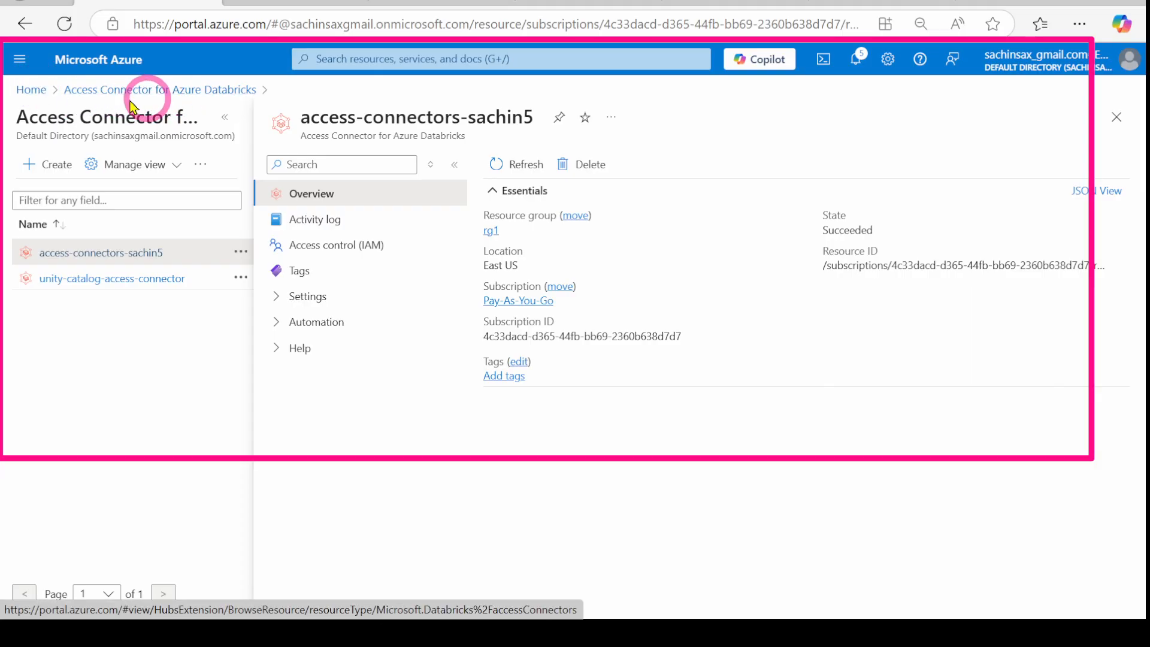
left_click(28, 95)
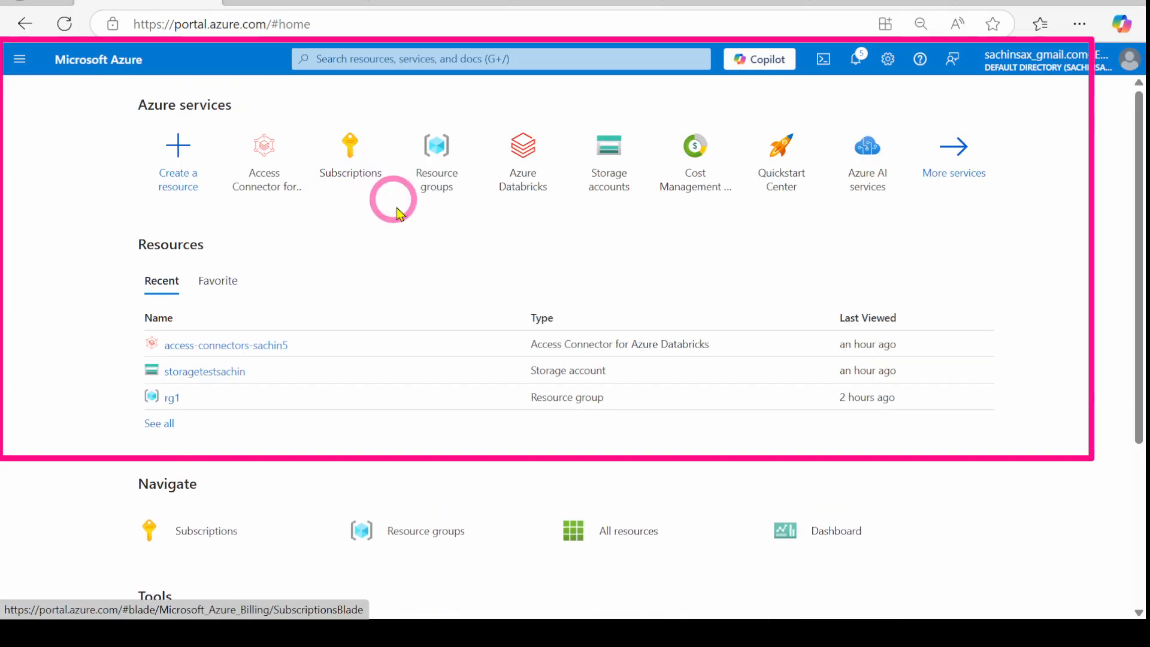
left_click(523, 160)
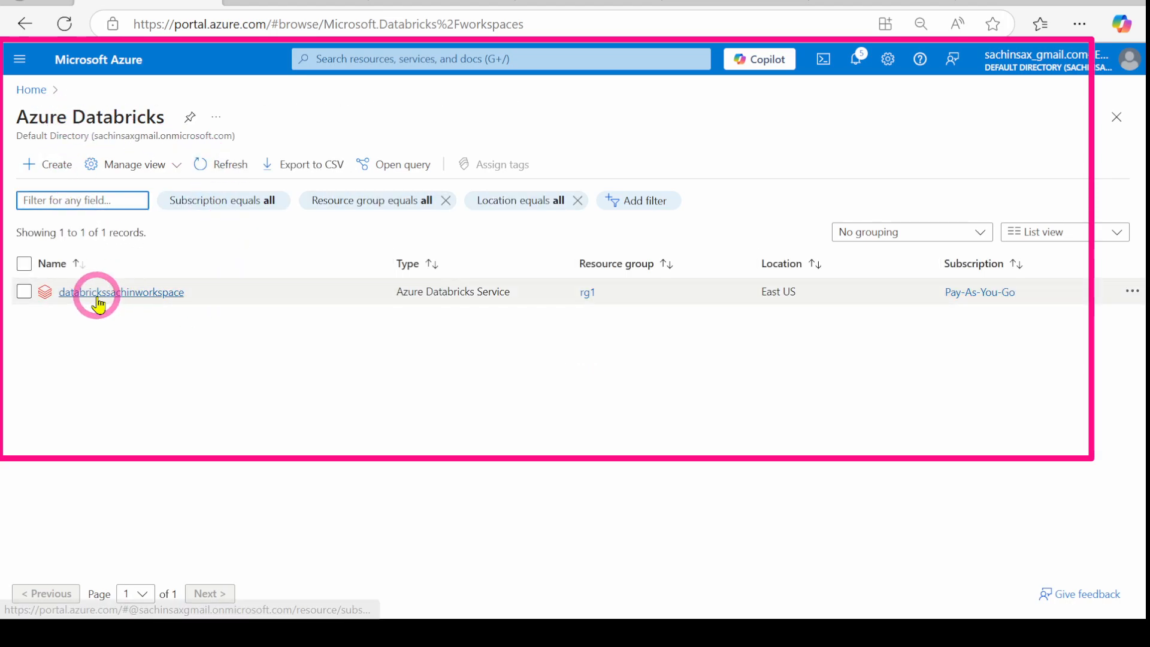
left_click(136, 295)
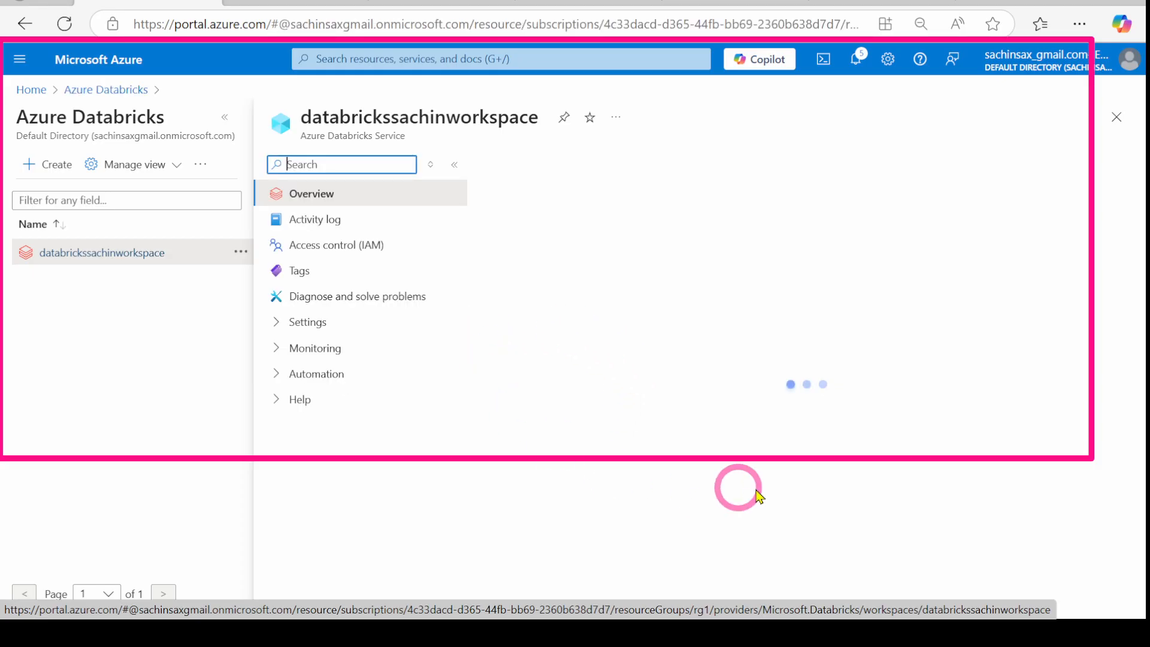
scroll(749, 419, "down", 3)
scroll(767, 420, "up", 3)
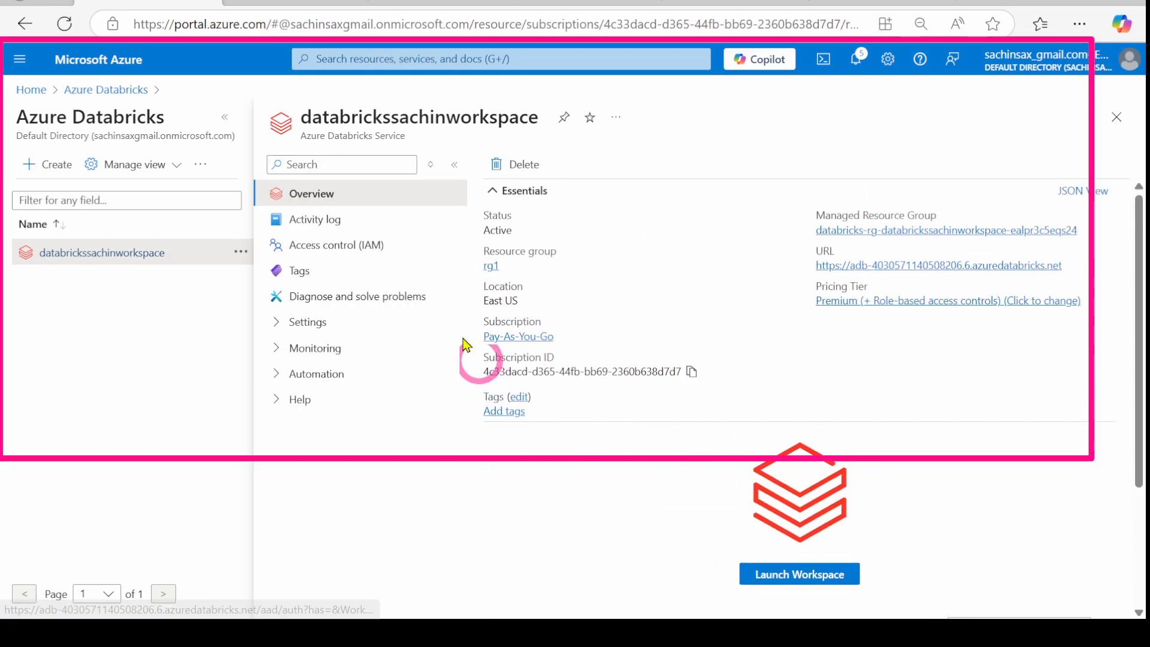
left_click(26, 91)
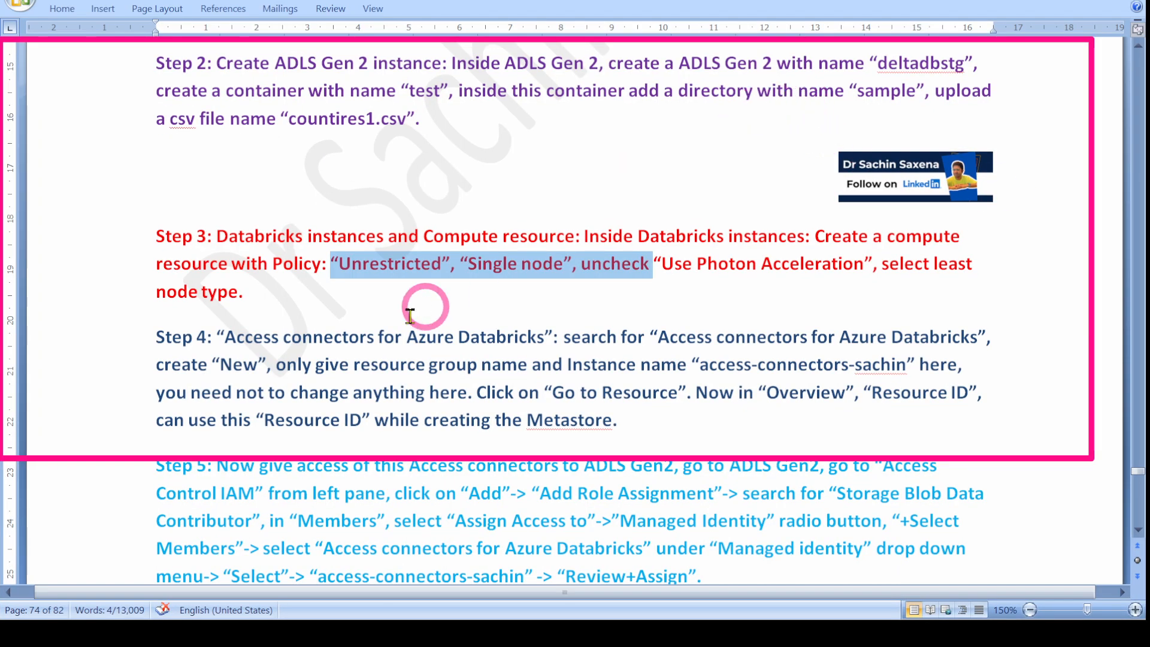
Step: Read Steps 3–5 of the DataBricks study notes, then restore and drag the Word window aside
scroll(358, 370, "down", 2)
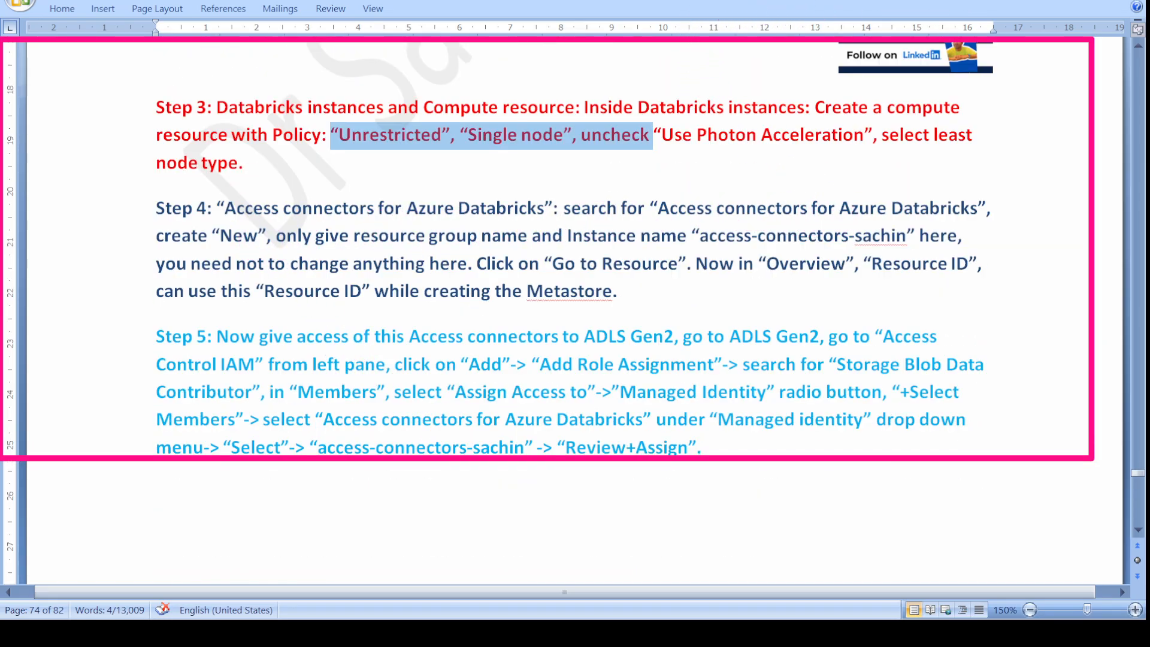
left_click(1086, 2)
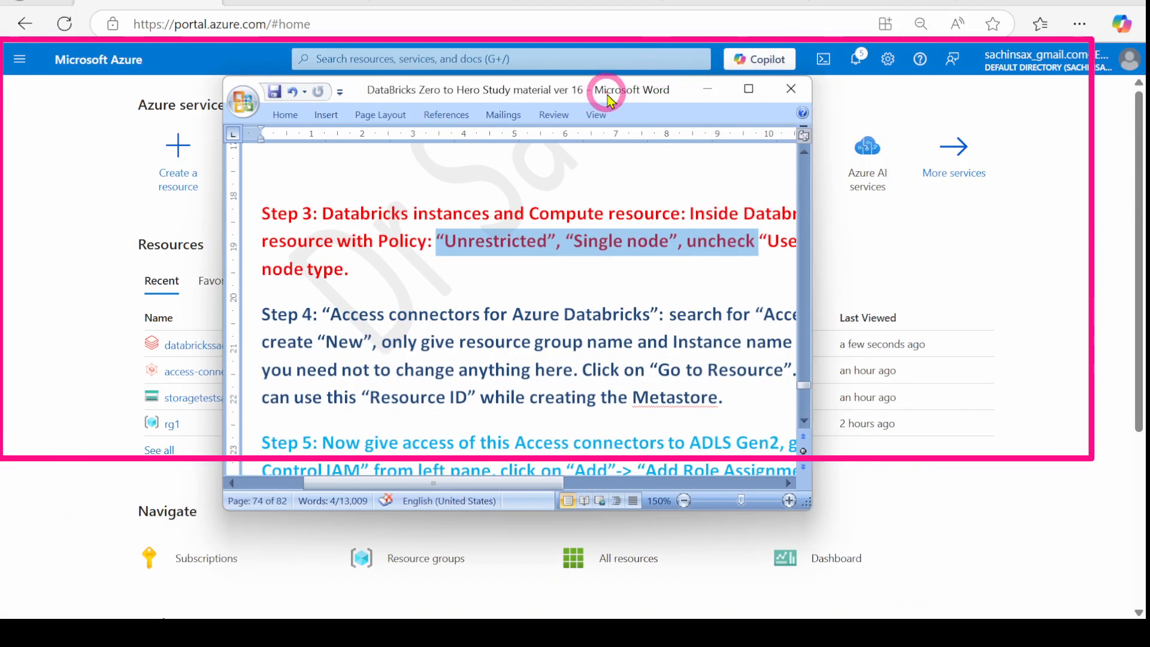
left_click_drag(609, 95, 1149, 94)
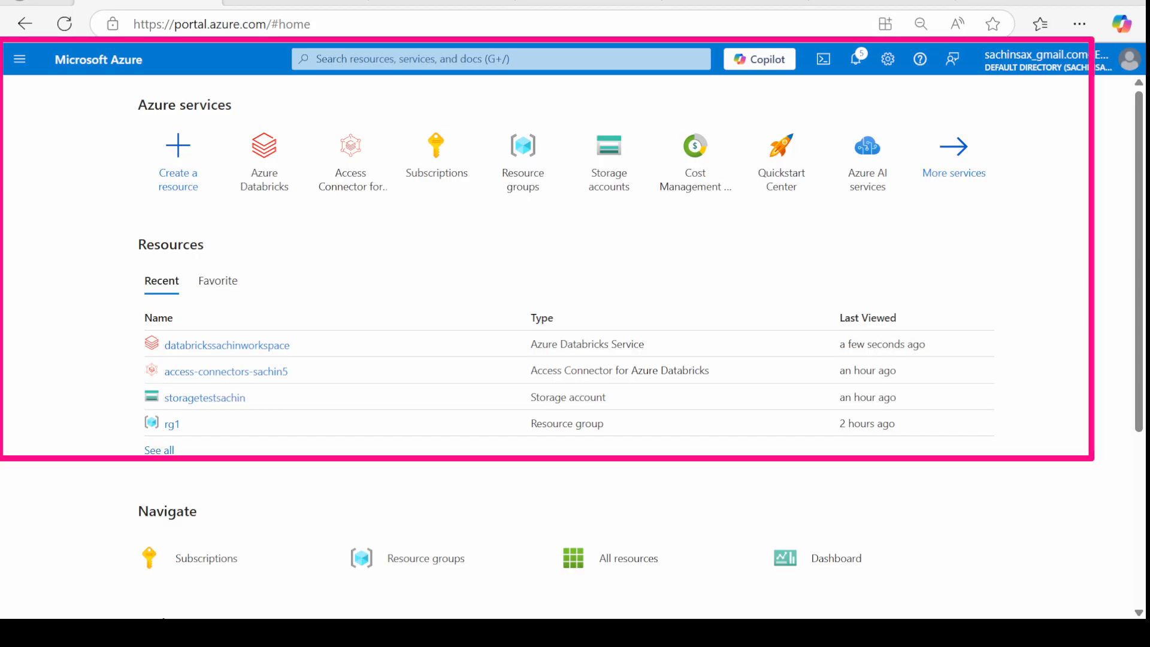
left_click(363, 49)
type("acce")
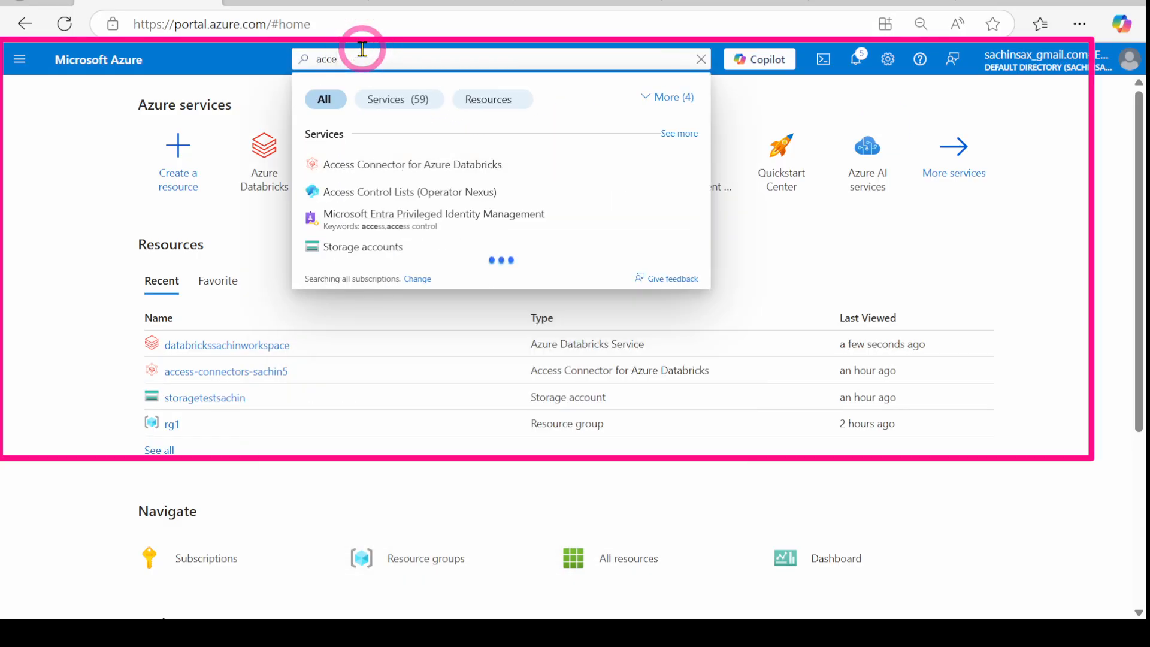
left_click(455, 163)
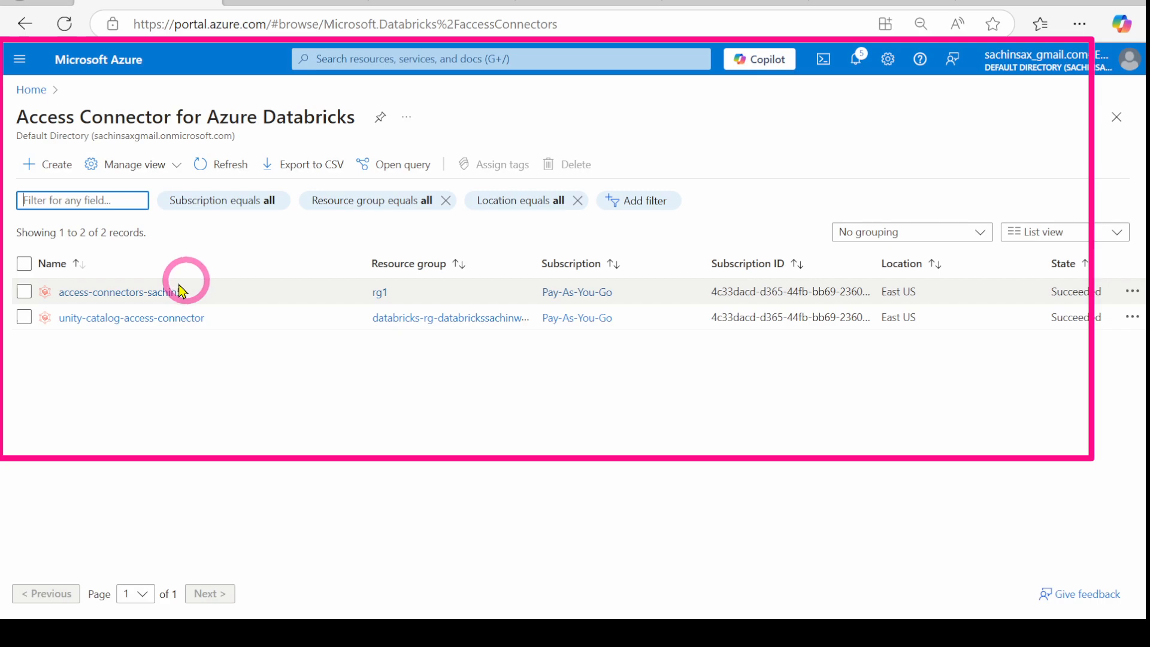
left_click(37, 164)
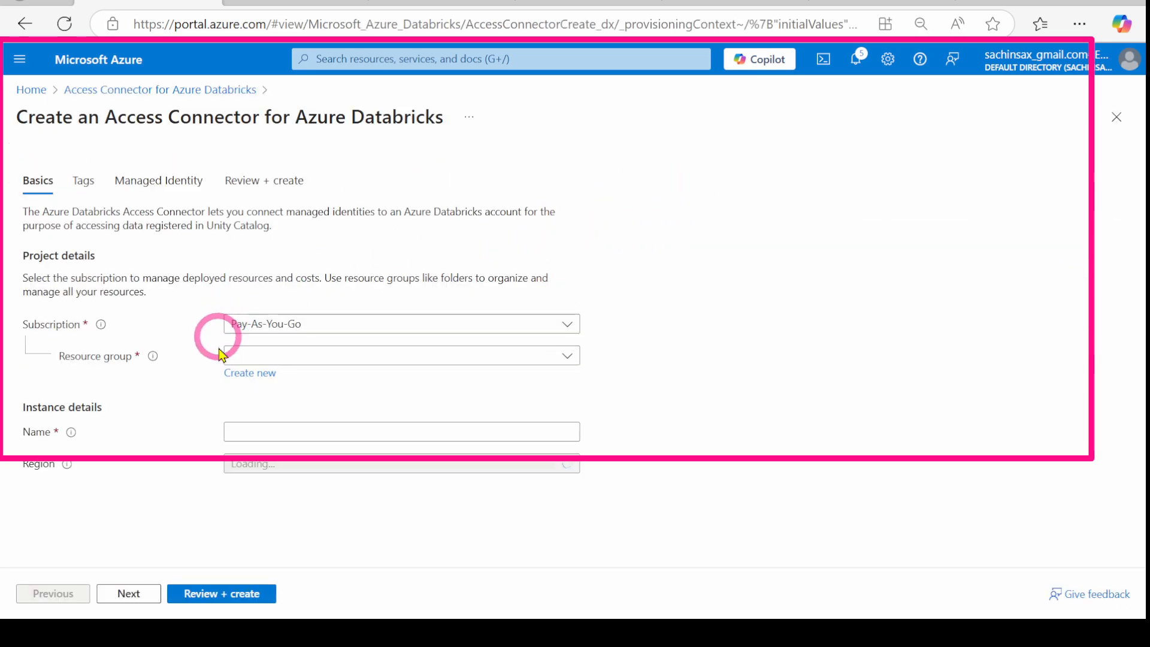
left_click(26, 91)
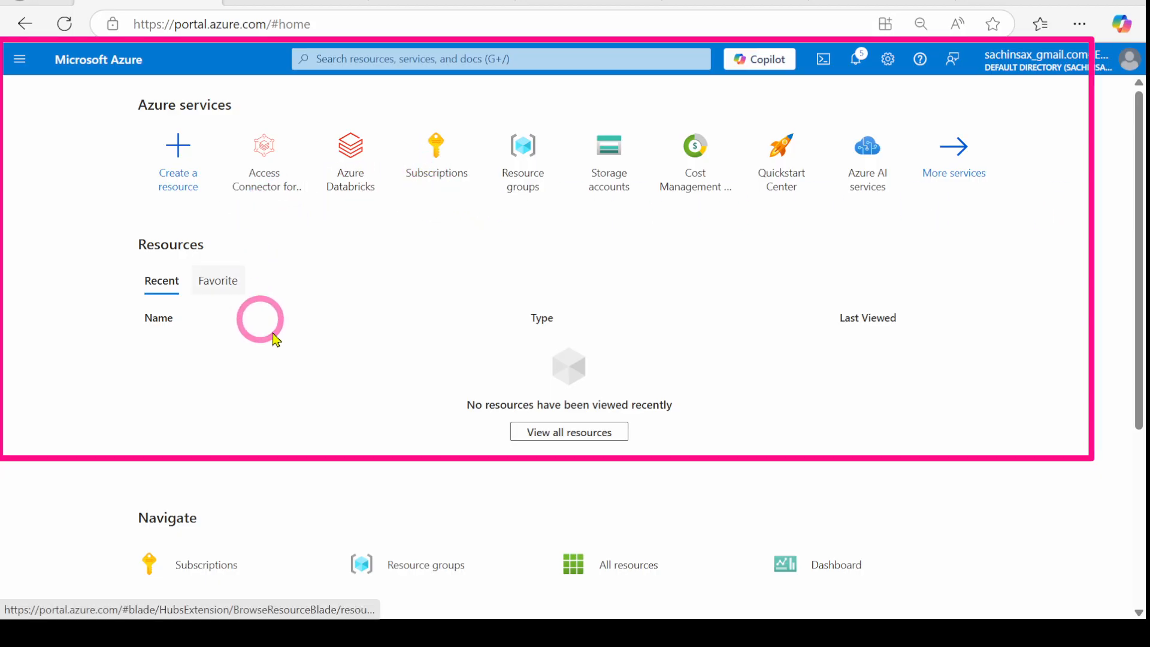
scroll(287, 339, "down", 5)
scroll(384, 300, "up", 5)
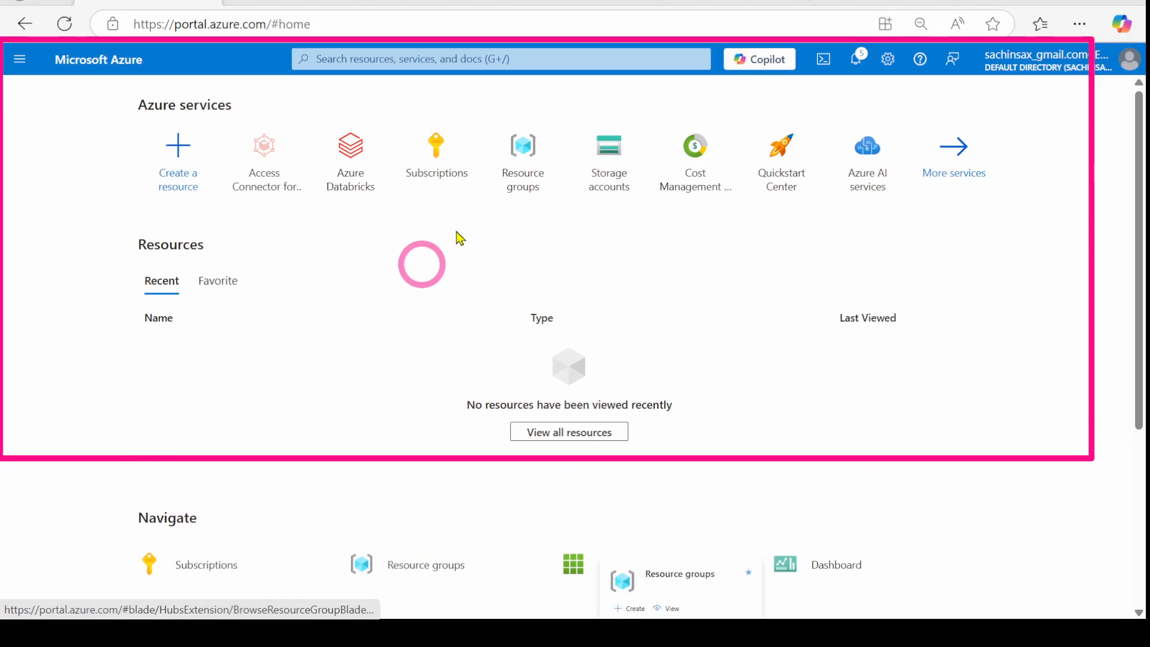
left_click(623, 155)
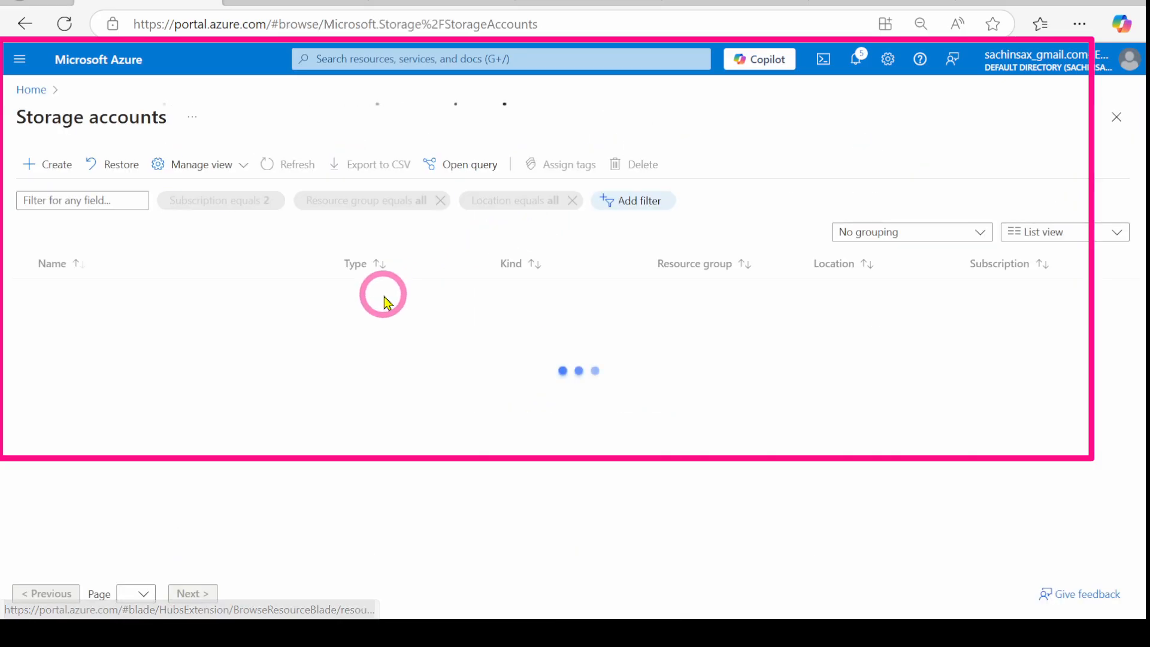
Step: Start a role assignment on the test storage account and choose Storage Blob Data Contributor
left_click(70, 321)
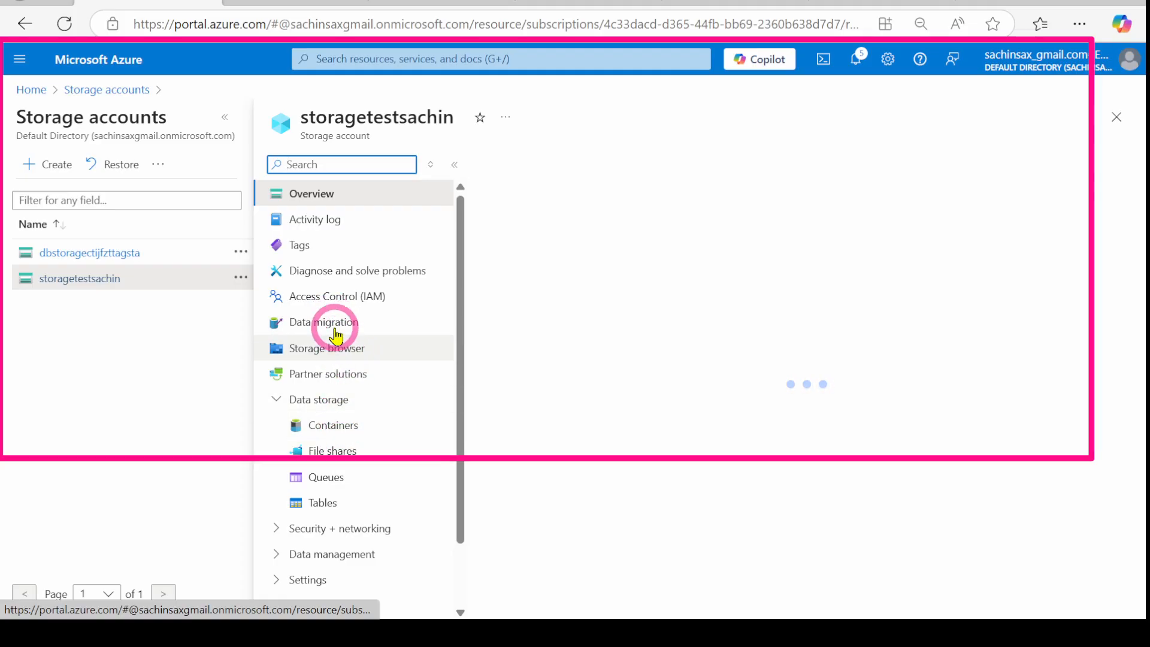
left_click(330, 294)
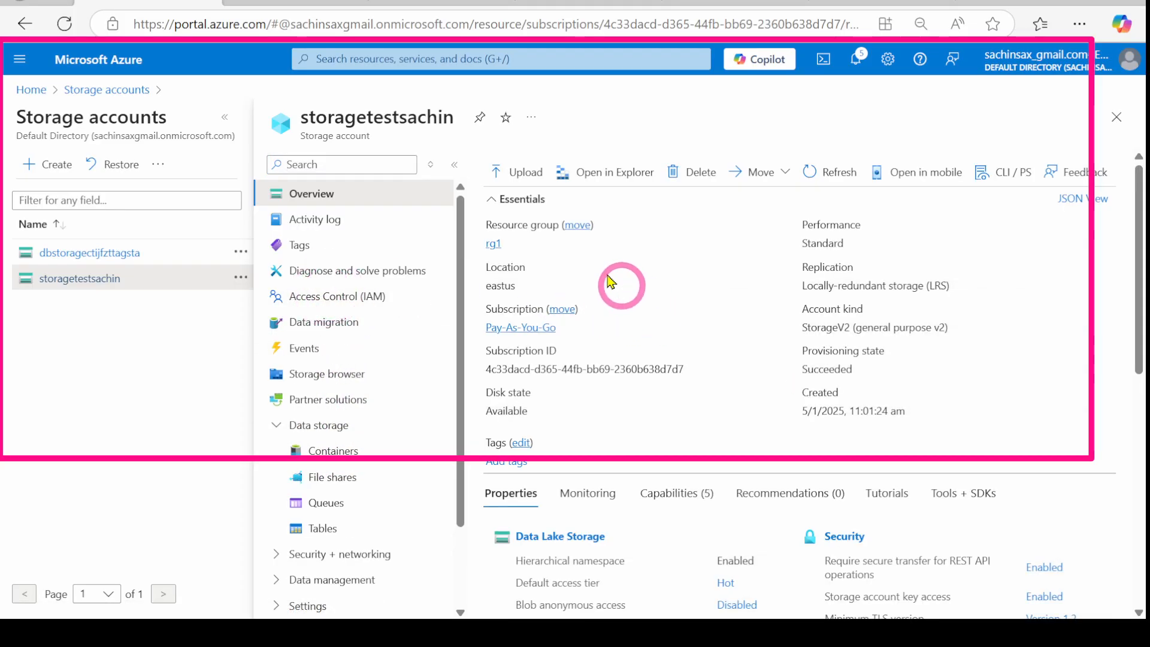
left_click(328, 312)
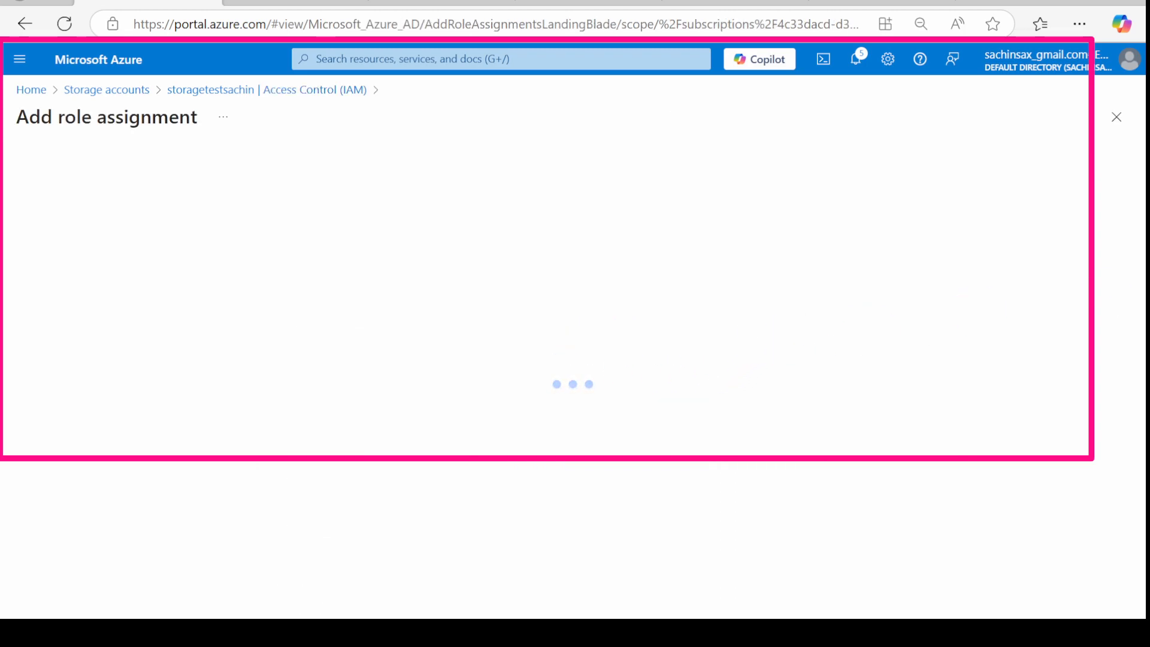
left_click(181, 316)
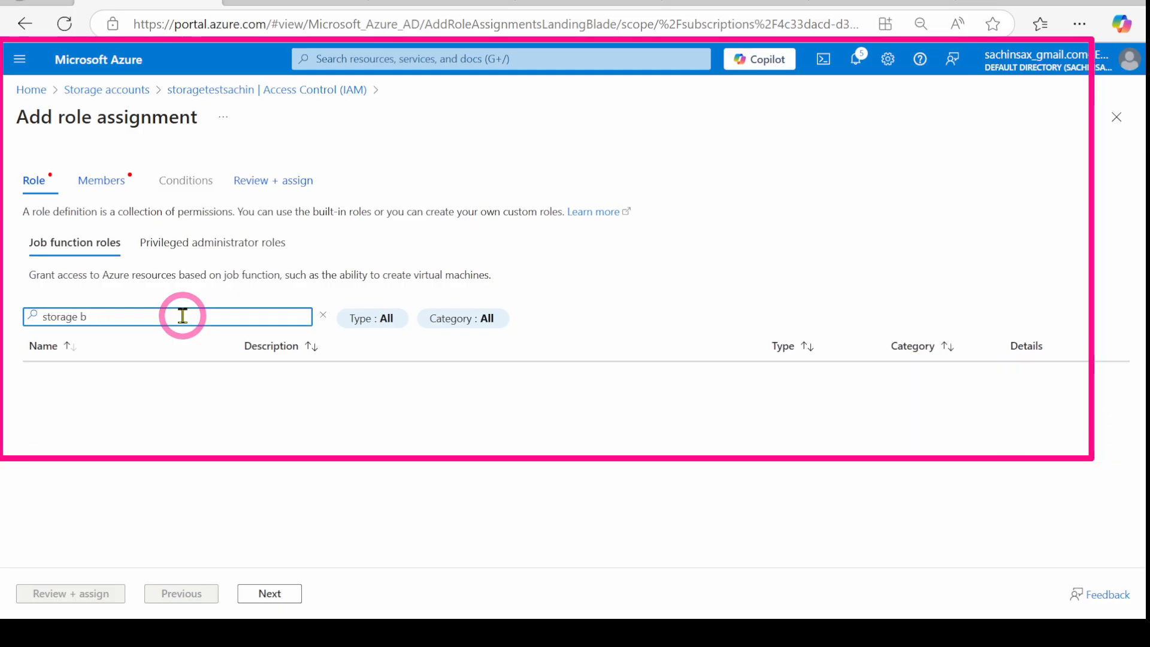
type("lob")
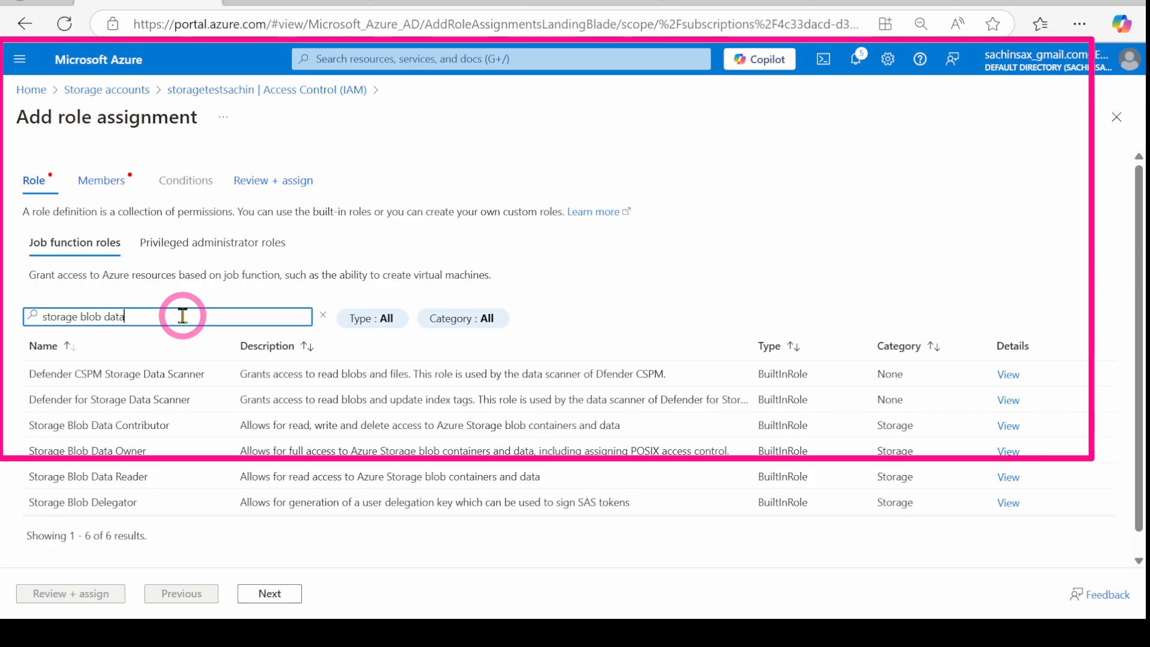
type(" data")
left_click(102, 424)
Step: Assign the role to managed identity access-connectors-sachin5, an Access Connector for Azure Databricks
left_click(260, 594)
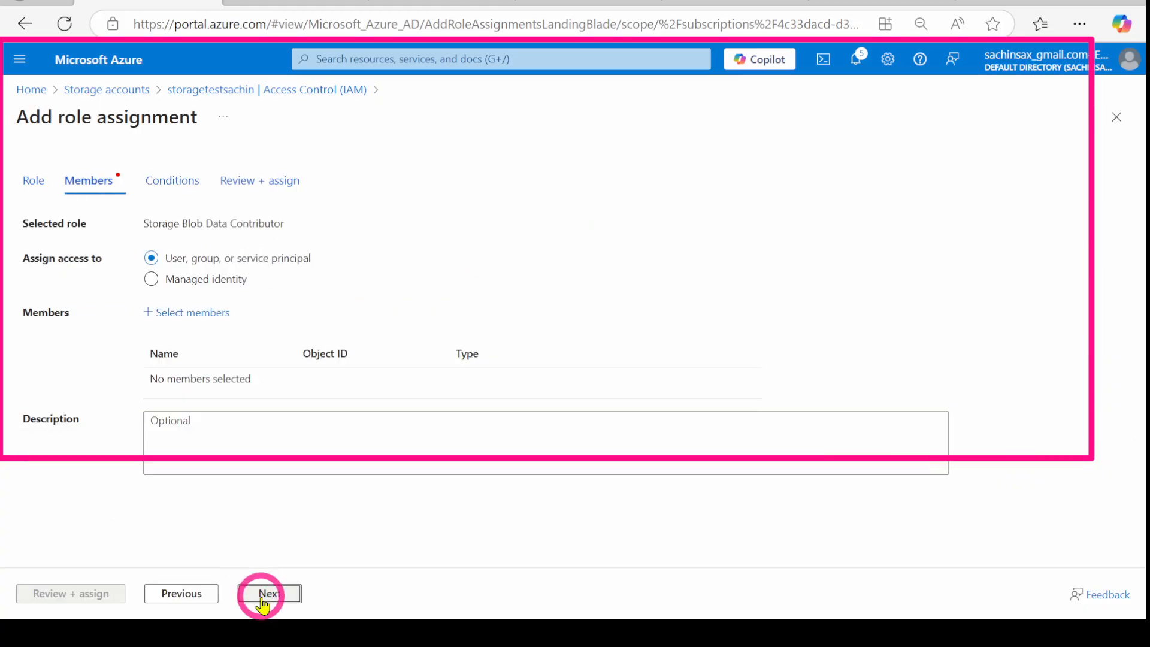
left_click(190, 284)
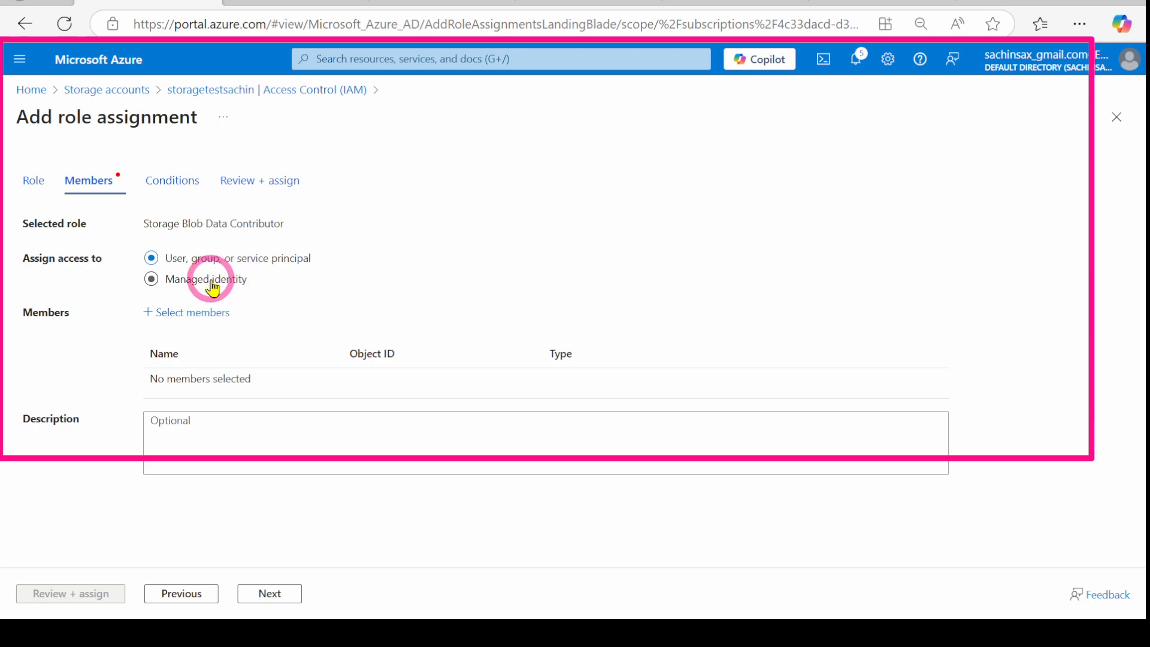
left_click(192, 312)
left_click(792, 298)
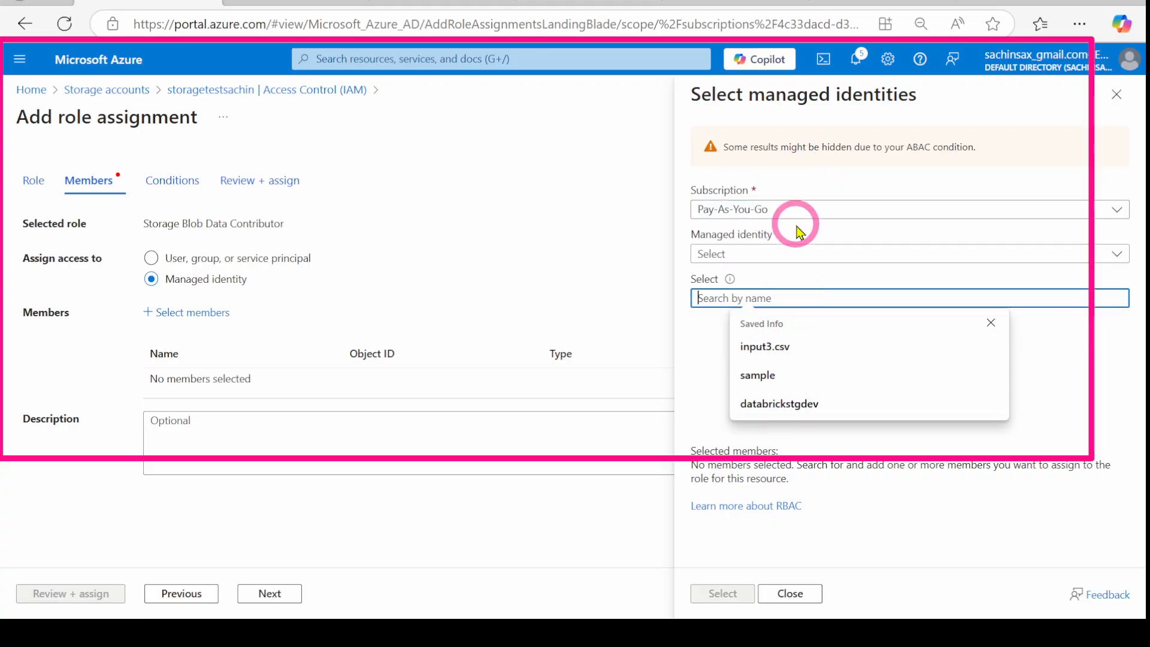
left_click(779, 253)
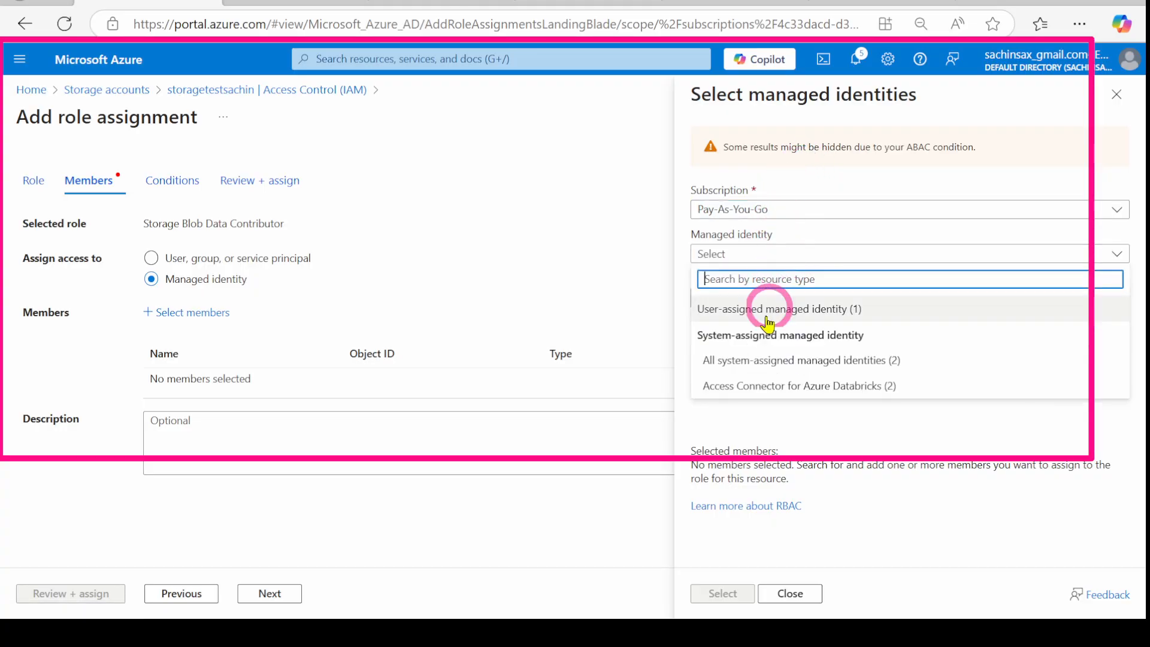
left_click(752, 386)
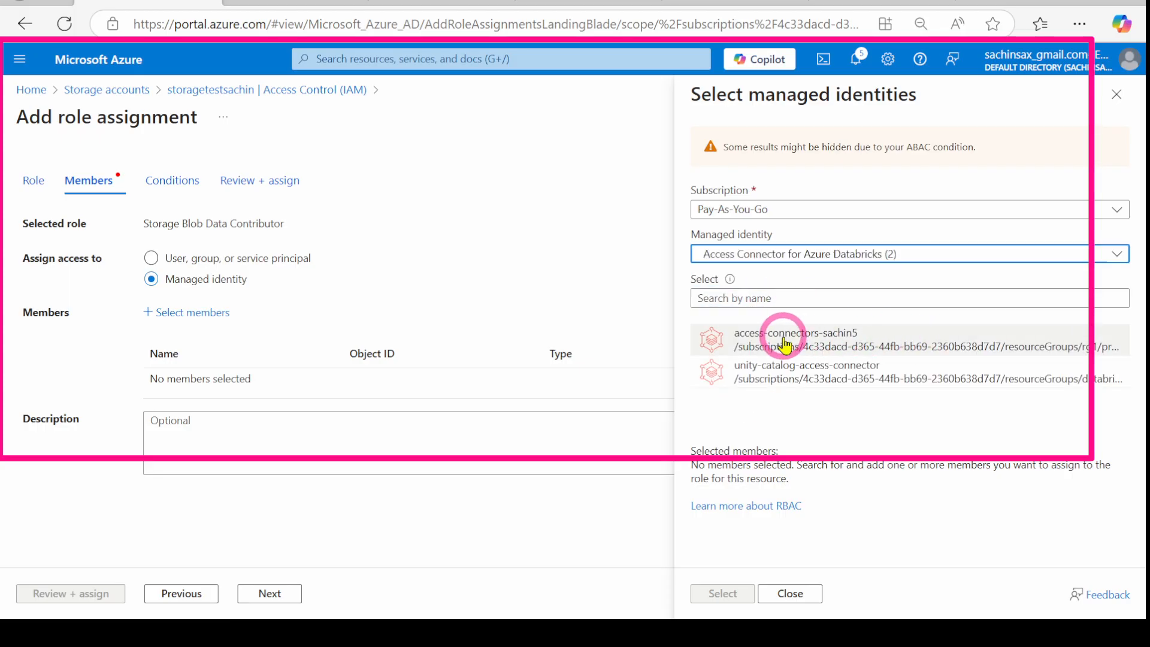
left_click(813, 345)
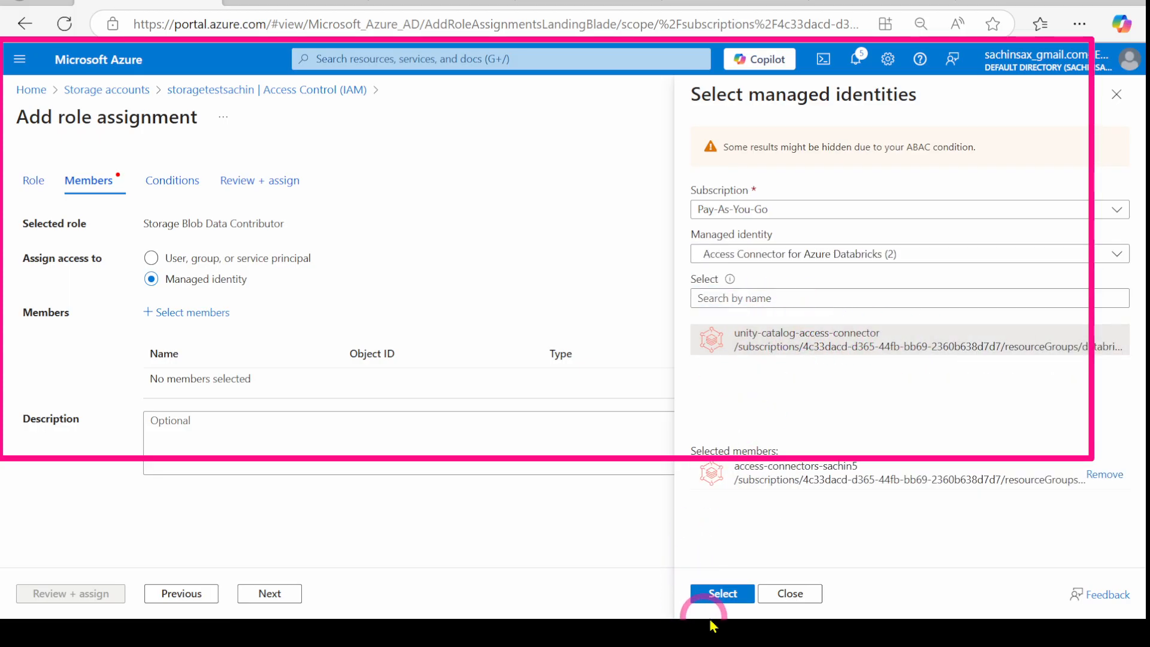
left_click(715, 594)
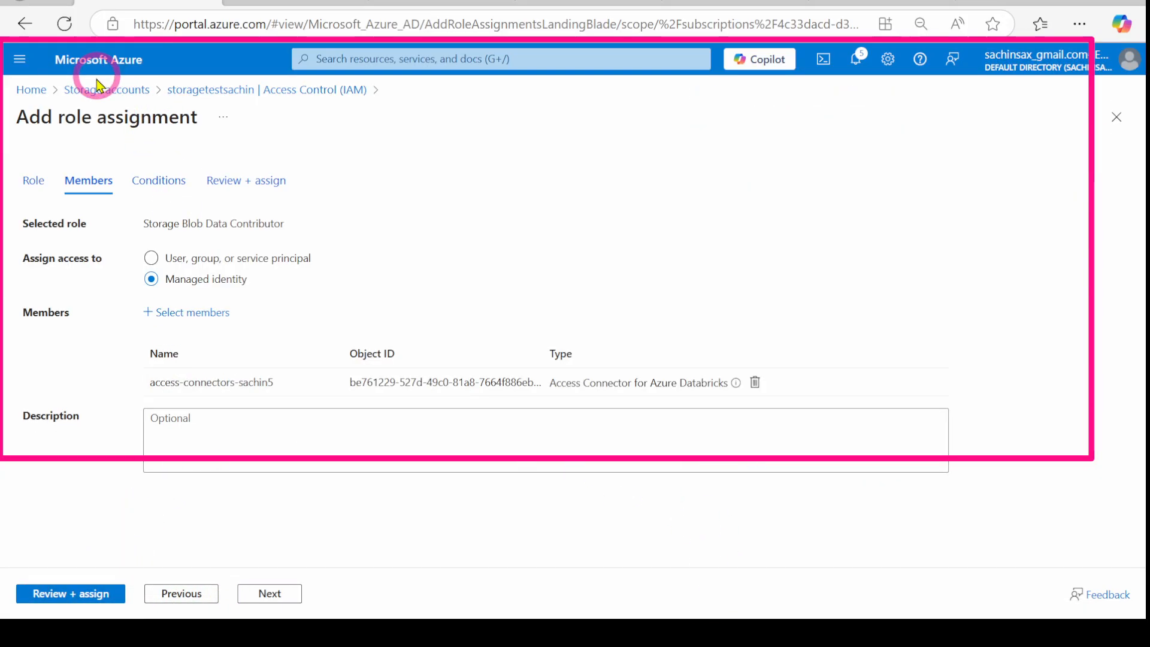
left_click(28, 93)
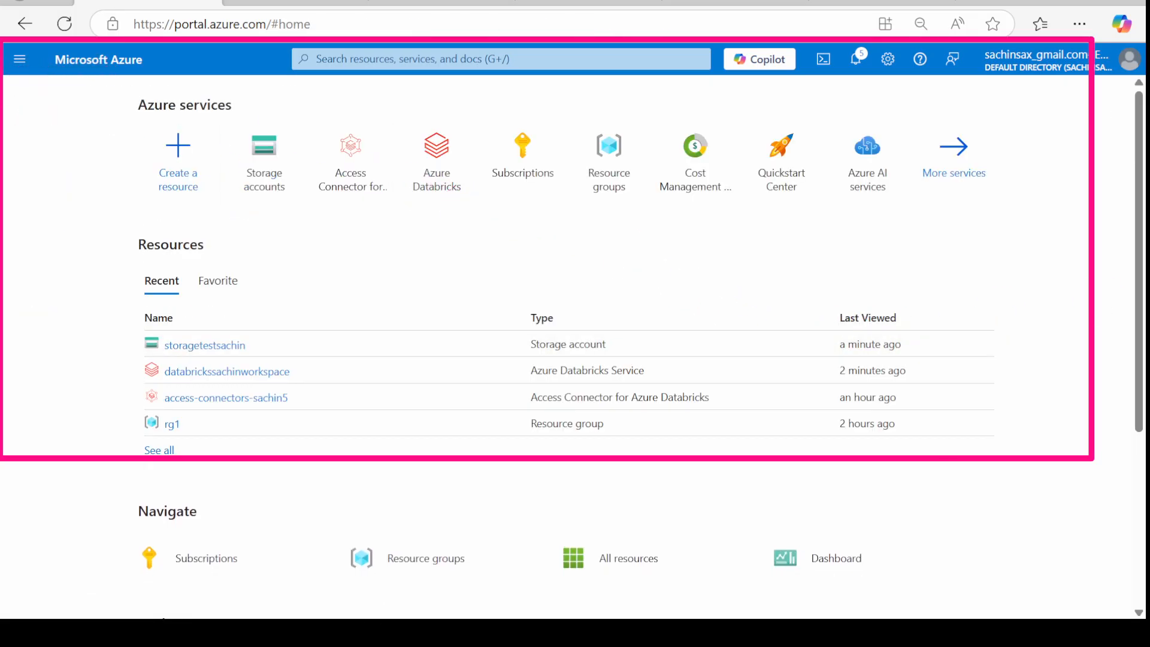
Step: In the Databricks Catalog explorer, refresh the catalog tree and check the add options
left_click(388, 3)
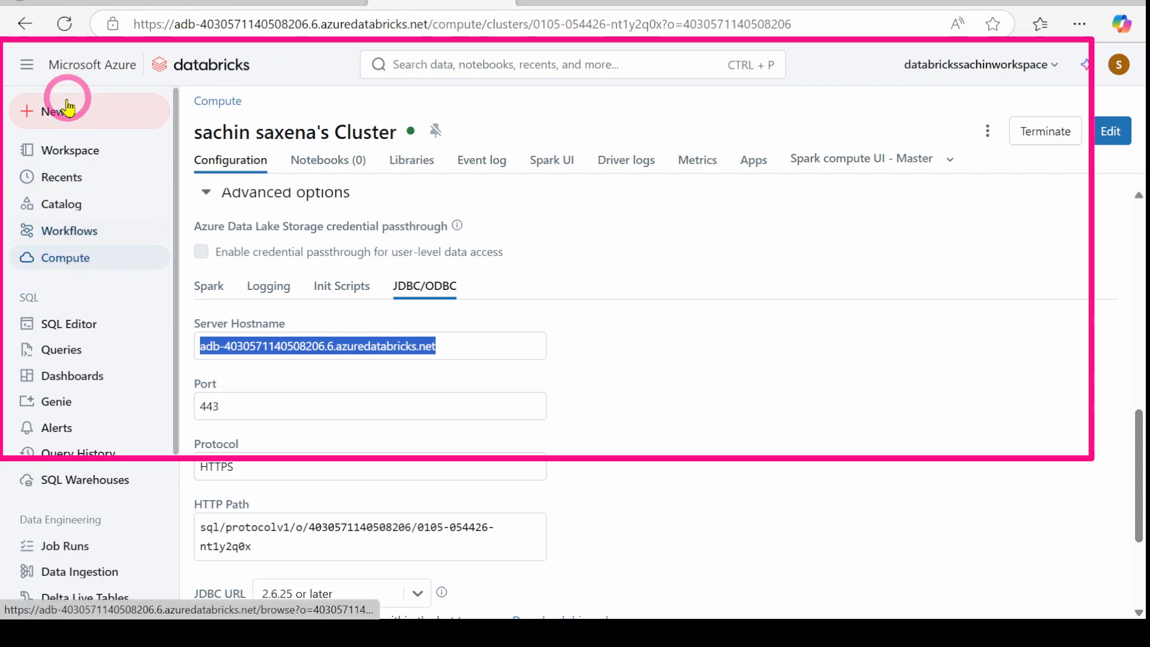
left_click(735, 1)
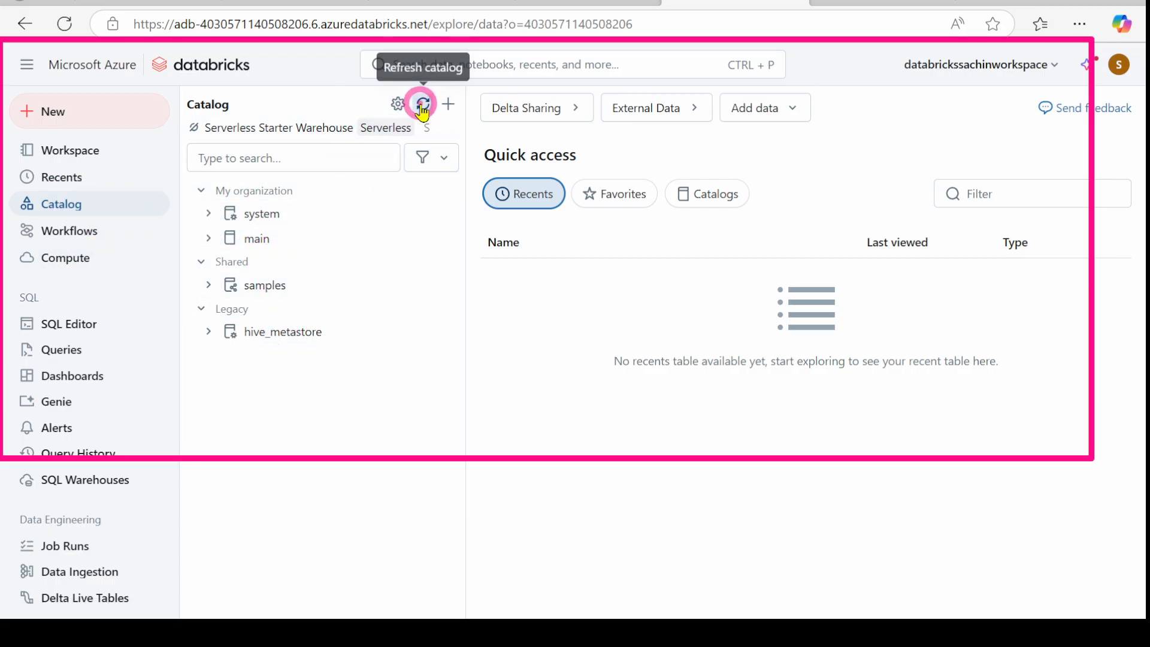
left_click(423, 105)
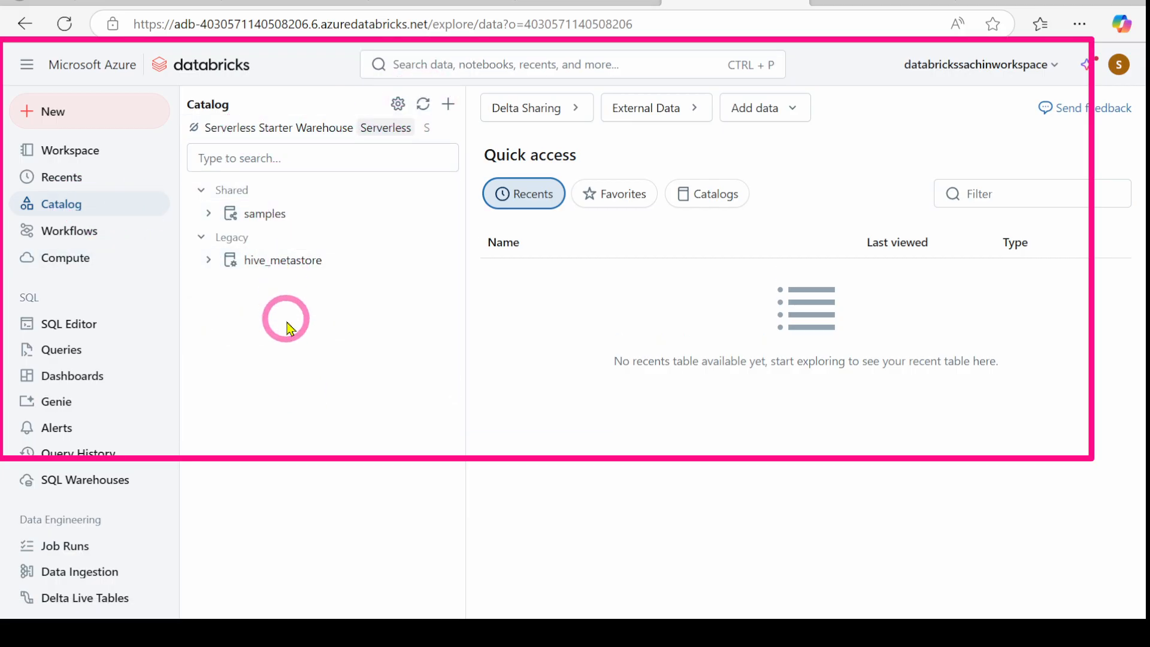
left_click(449, 105)
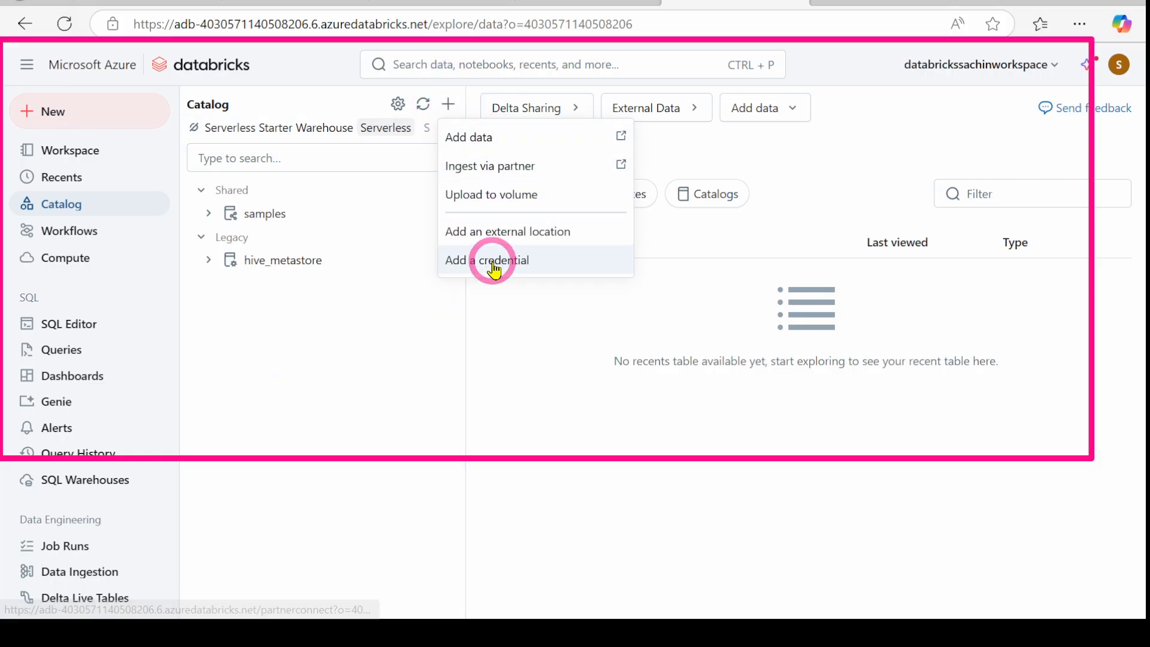
left_click(367, 360)
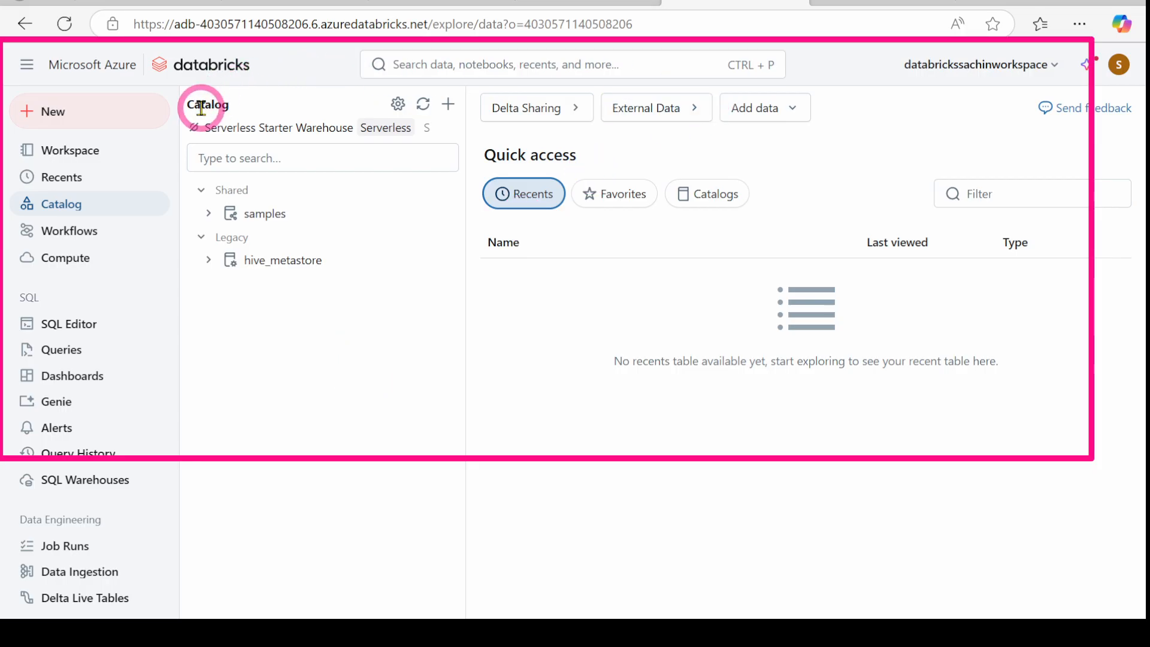
left_click(64, 25)
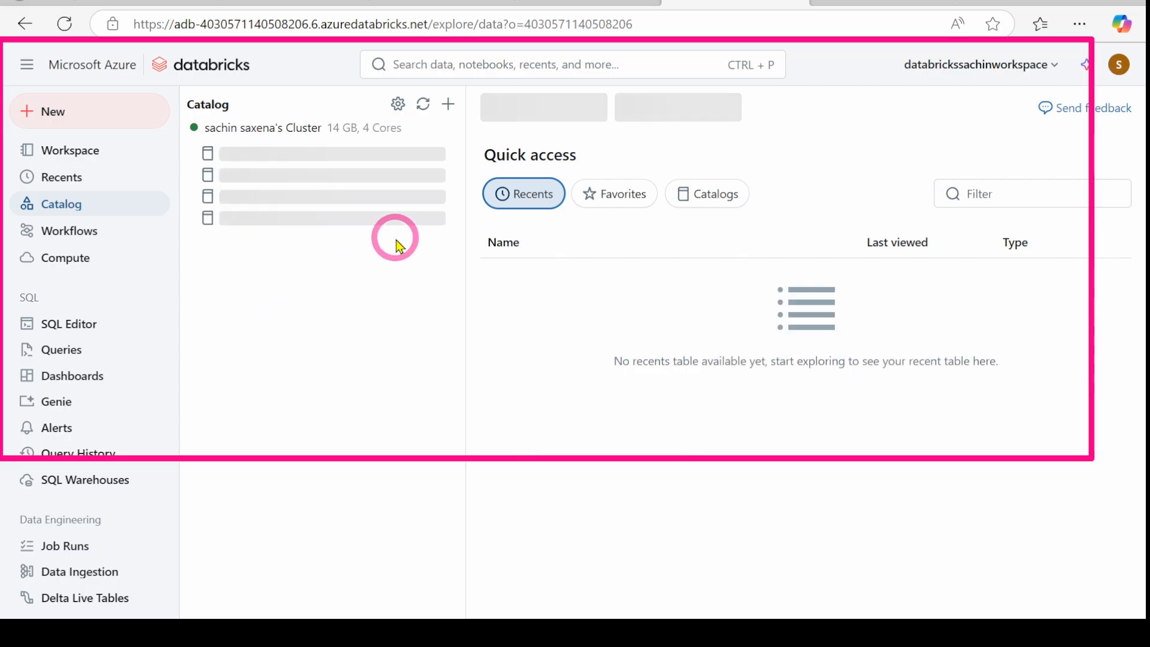
left_click(449, 104)
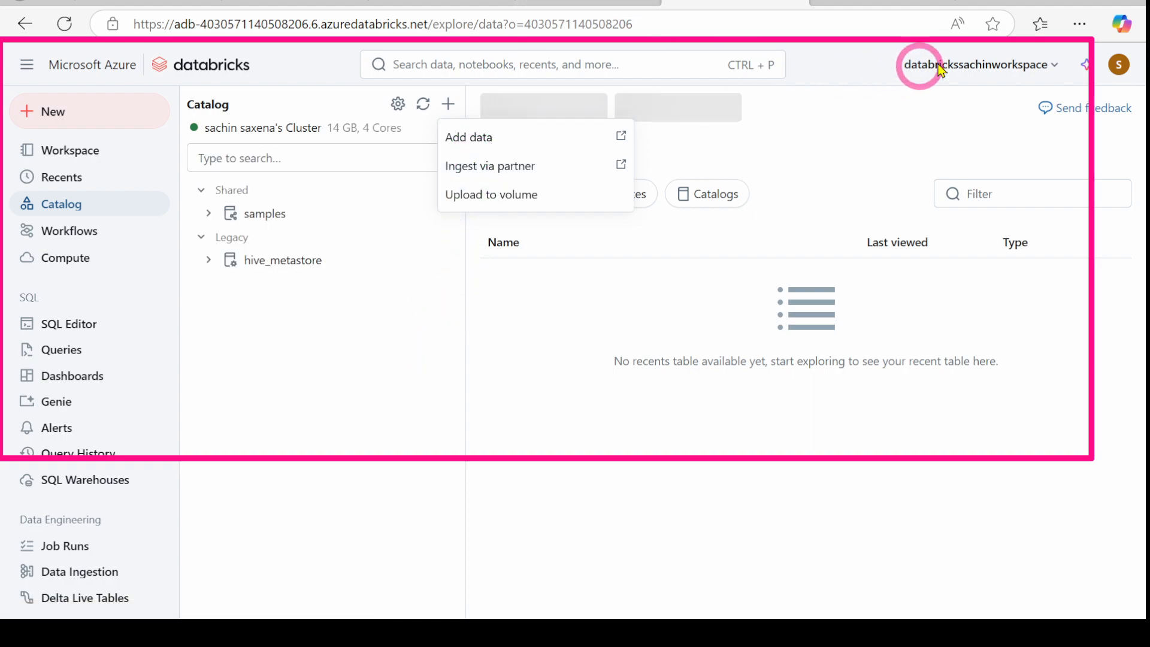
Step: Go via the workspace menu's Manage account to the account console's user management and metastores
left_click(971, 67)
left_click(970, 67)
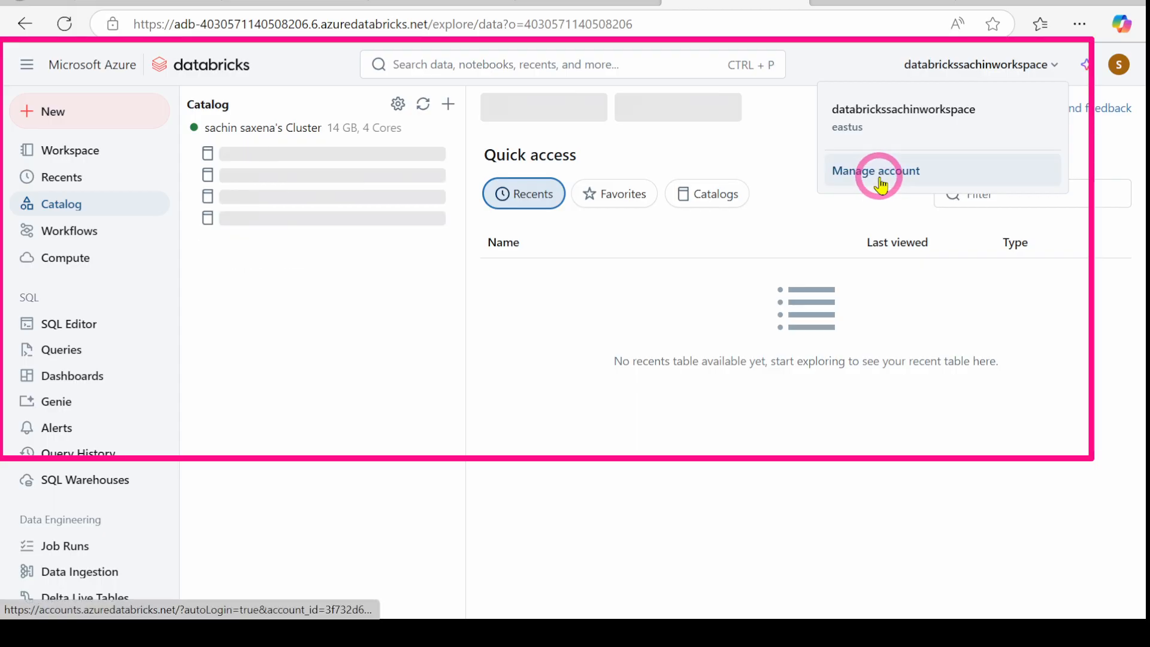
left_click(252, 353)
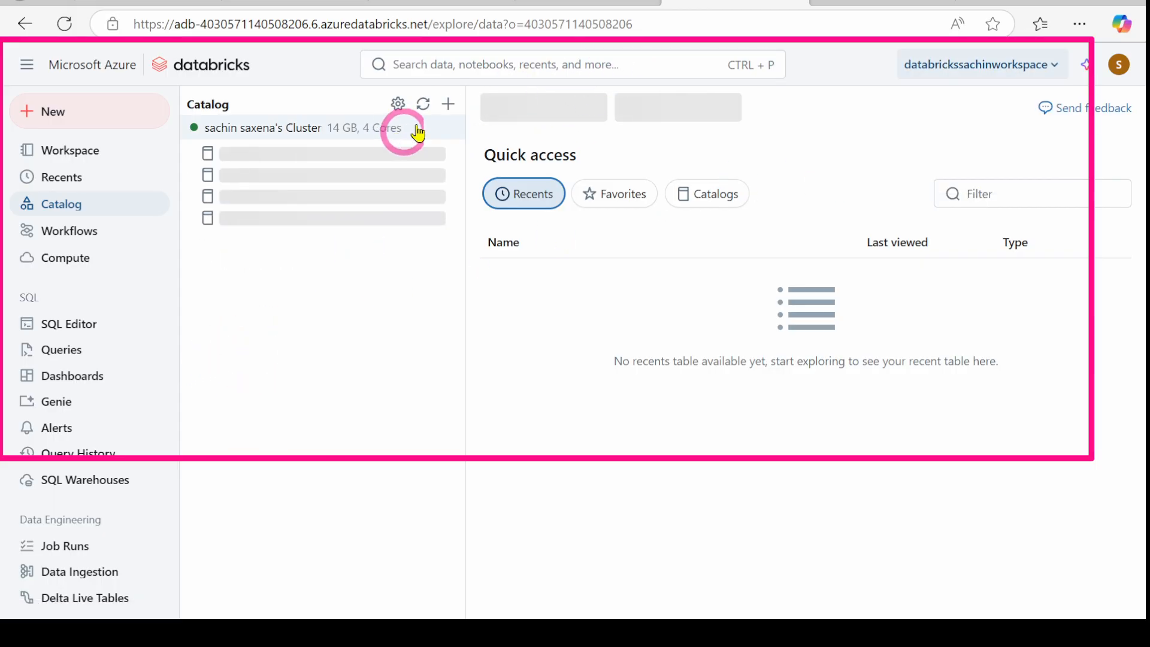
left_click(449, 109)
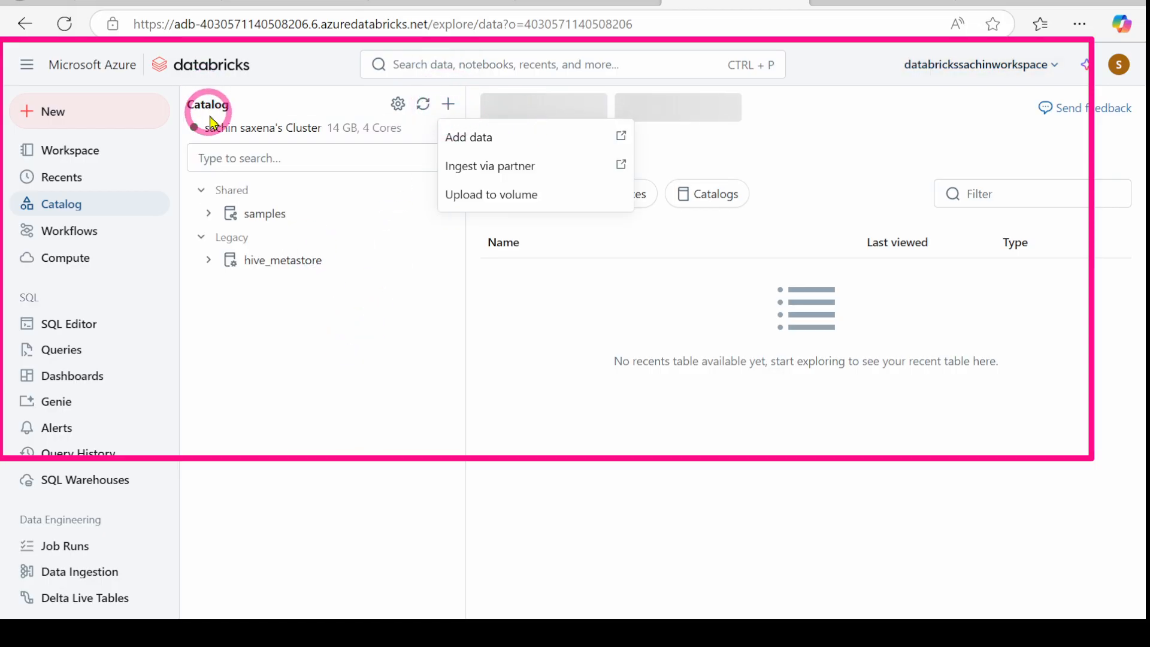
left_click(71, 201)
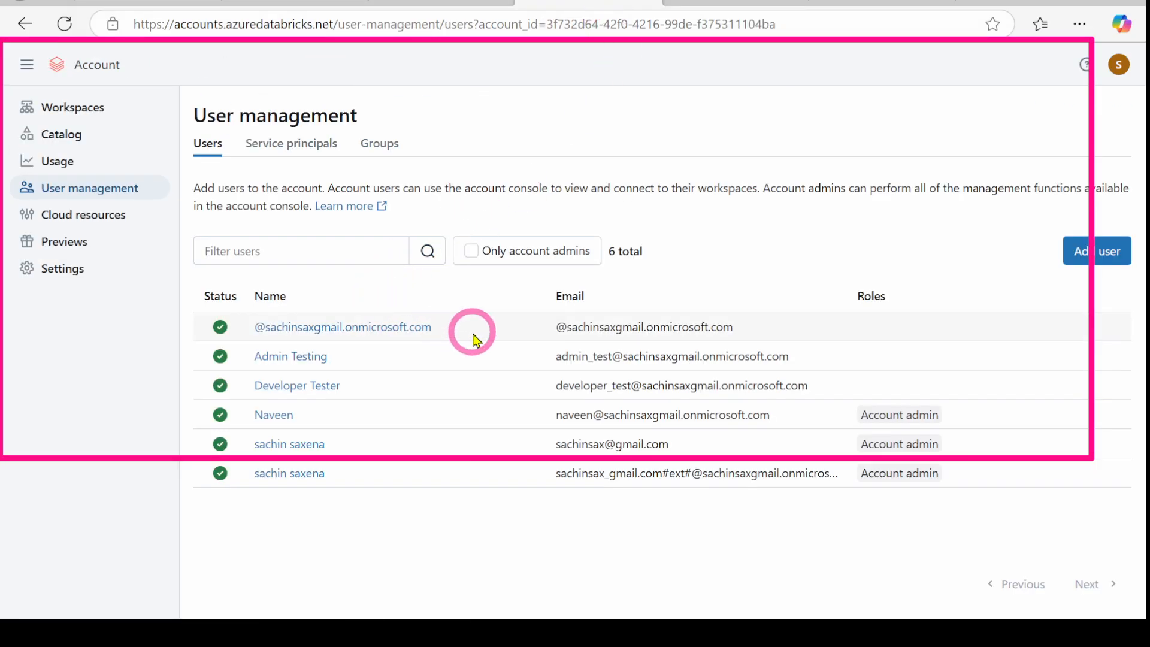
left_click(93, 190)
left_click(55, 134)
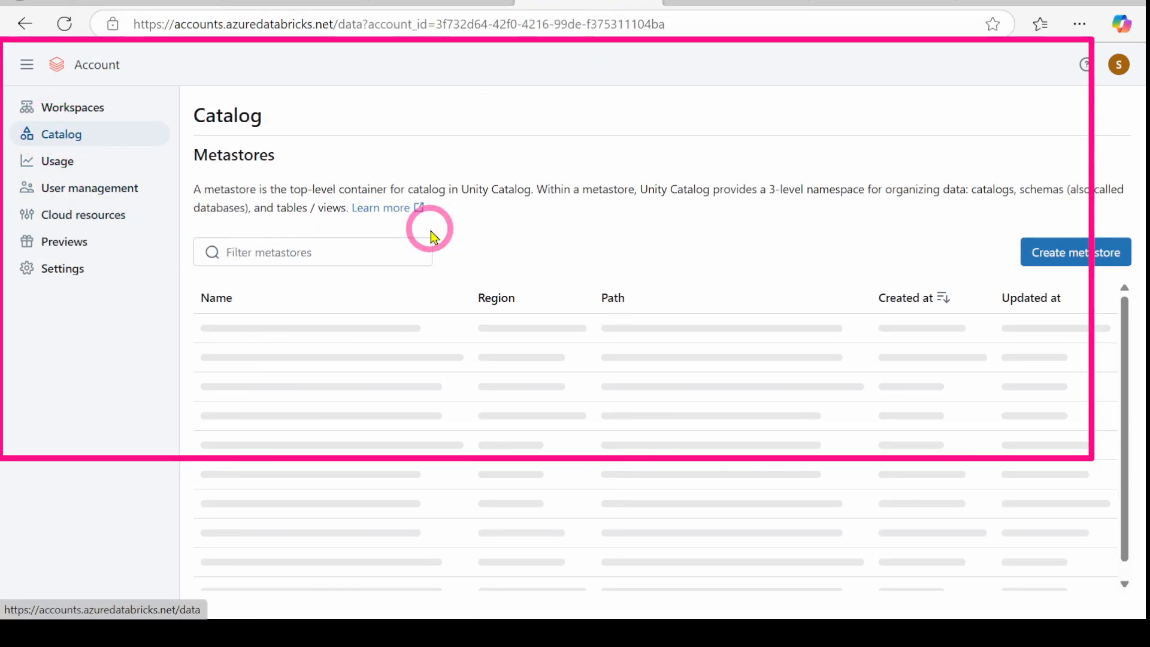
Step: Start creating a new metastore named metastorepowerbi
left_click(1072, 255)
left_click(293, 281)
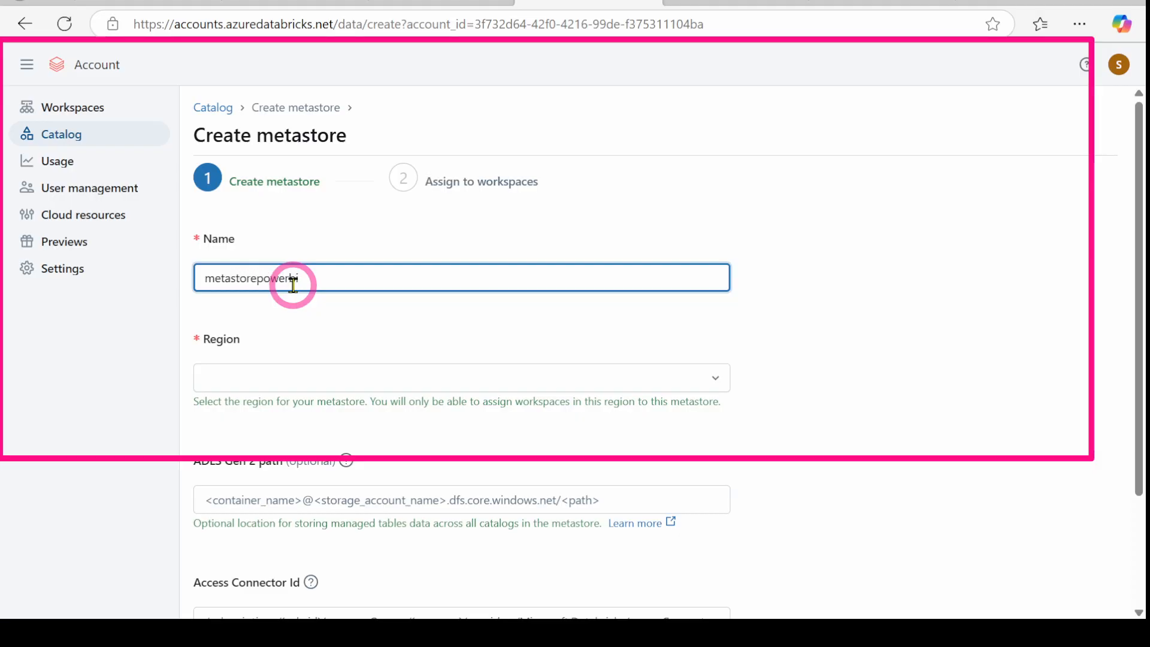
scroll(293, 282, "down", 1)
Step: Set the metastore region to eastus and move on to the storage path fields
left_click(289, 288)
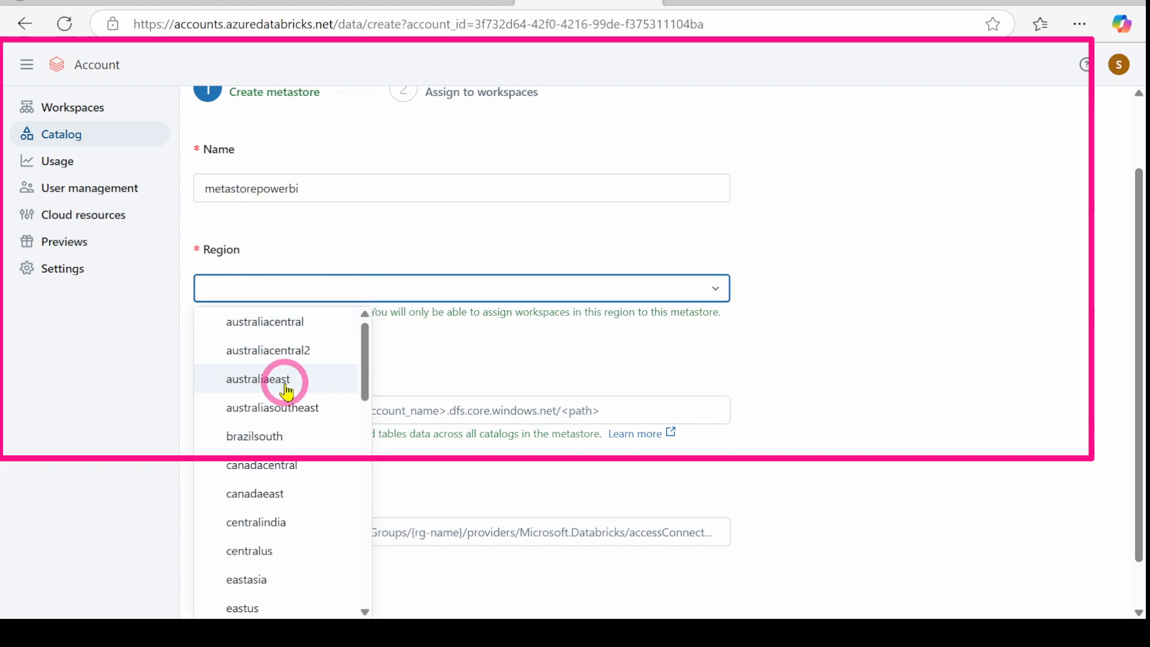
scroll(287, 391, "down", 6)
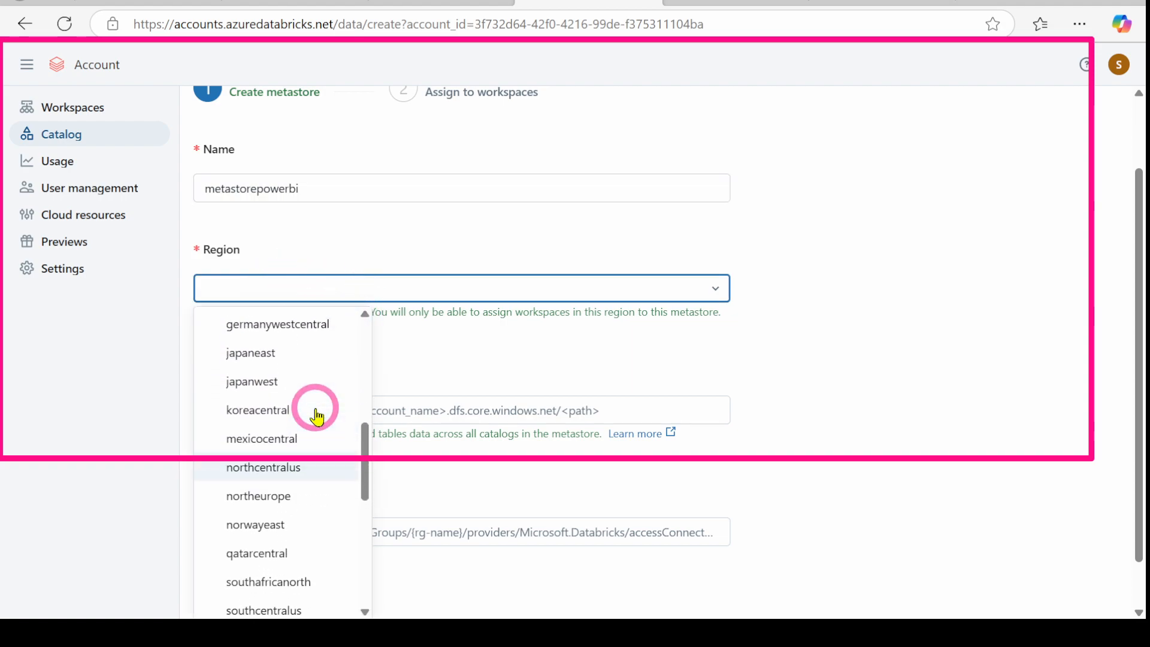
scroll(315, 413, "down", 7)
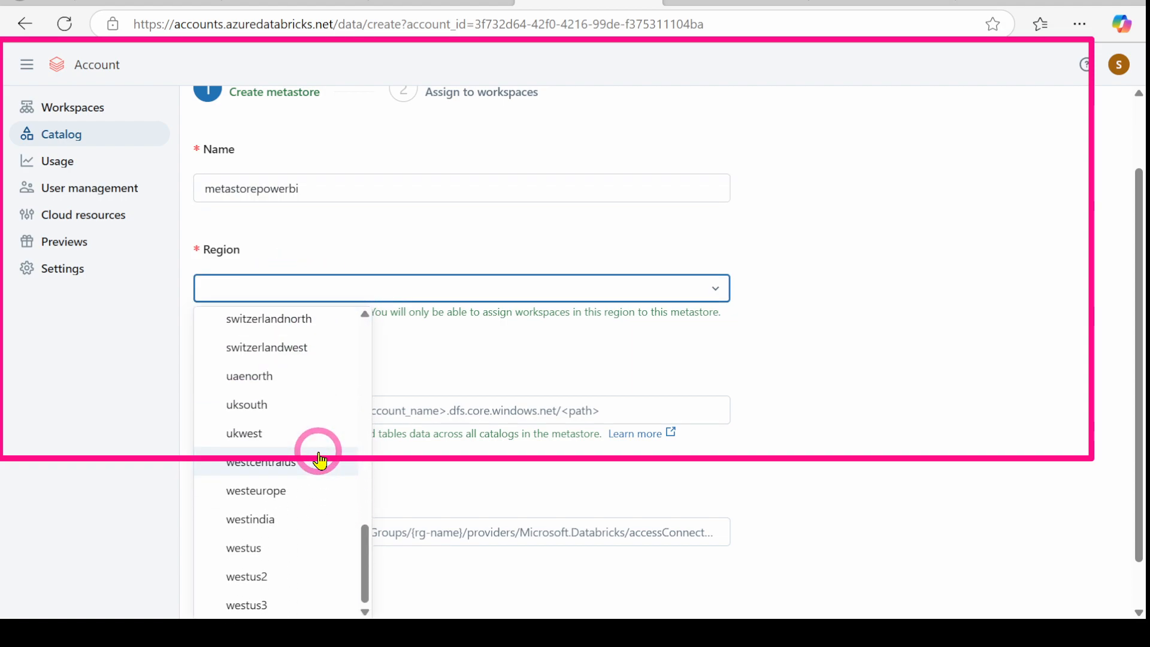
scroll(317, 451, "up", 8)
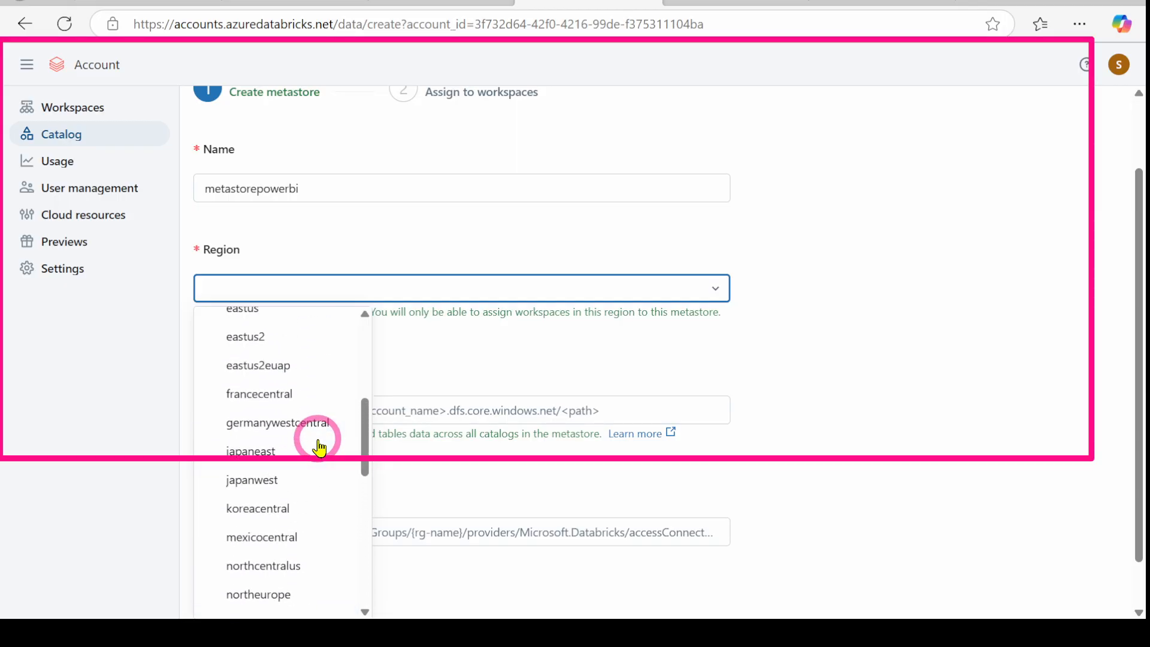
scroll(319, 446, "up", 5)
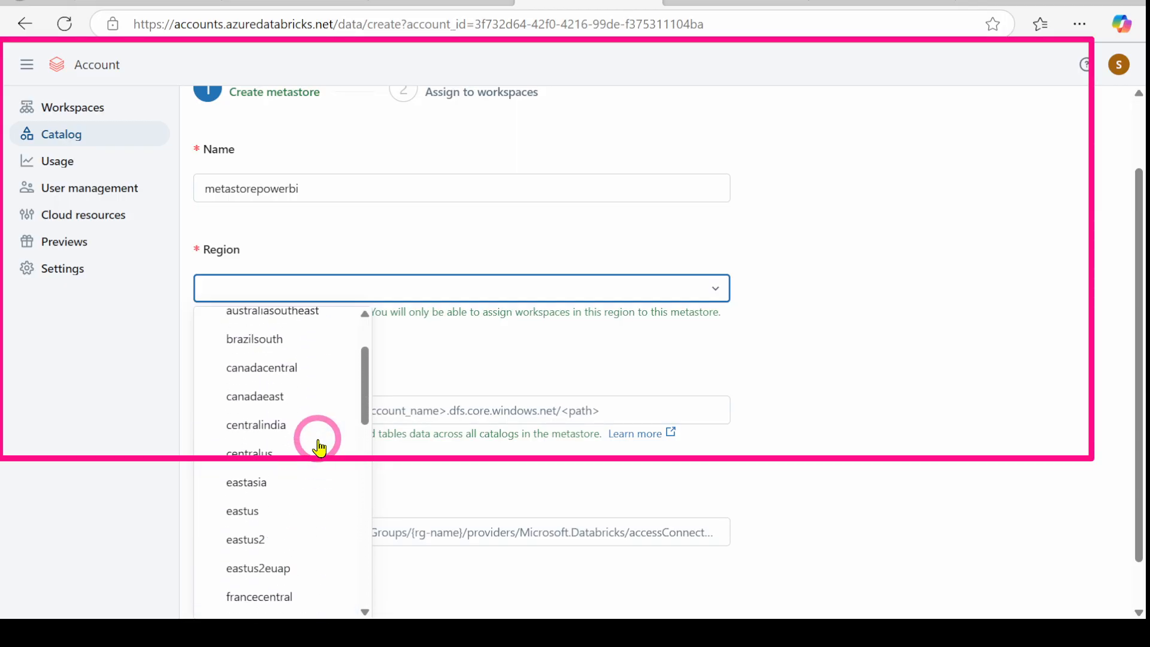
left_click(260, 519)
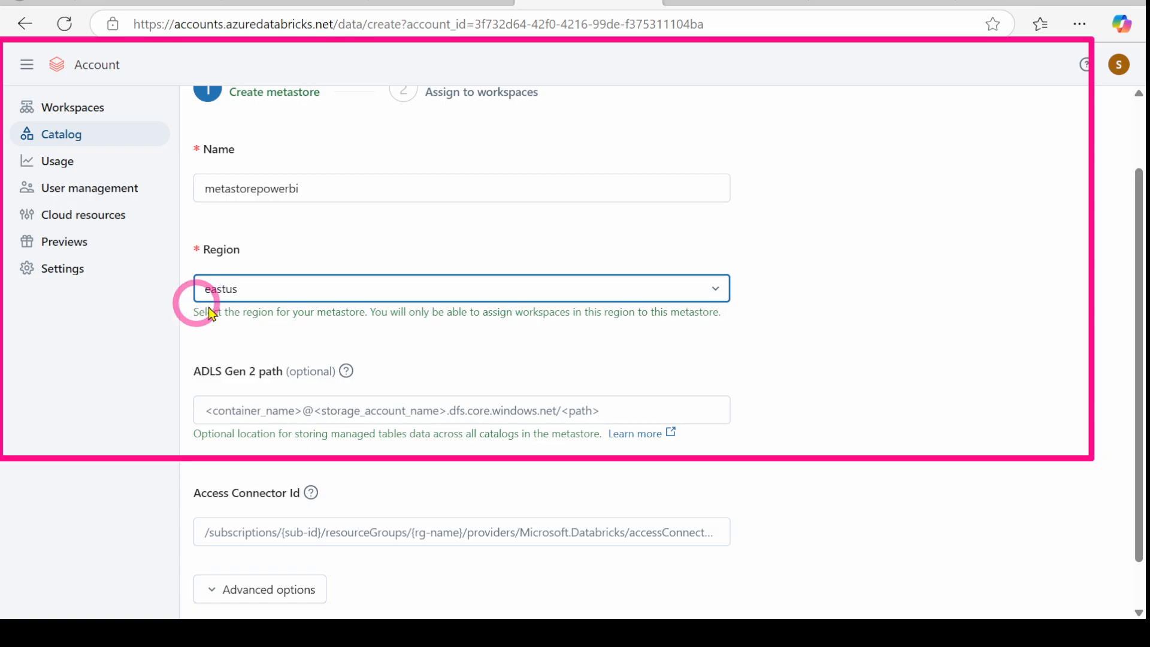
left_click(894, 278)
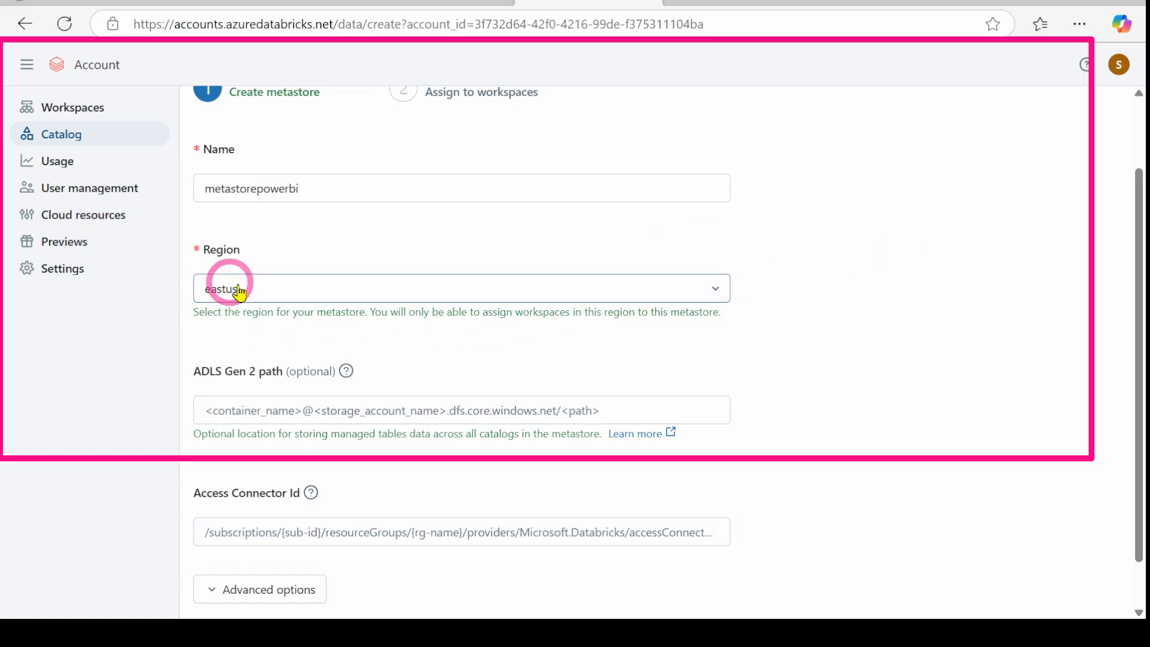
scroll(290, 326, "up", 2)
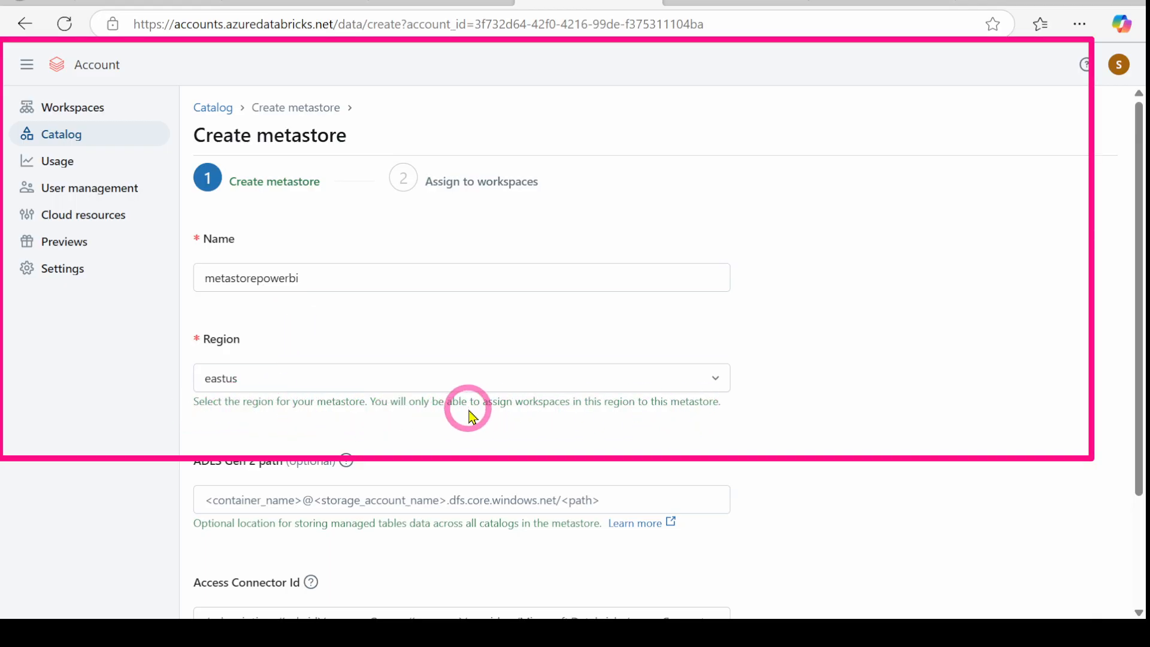
scroll(865, 328, "down", 3)
left_click(260, 352)
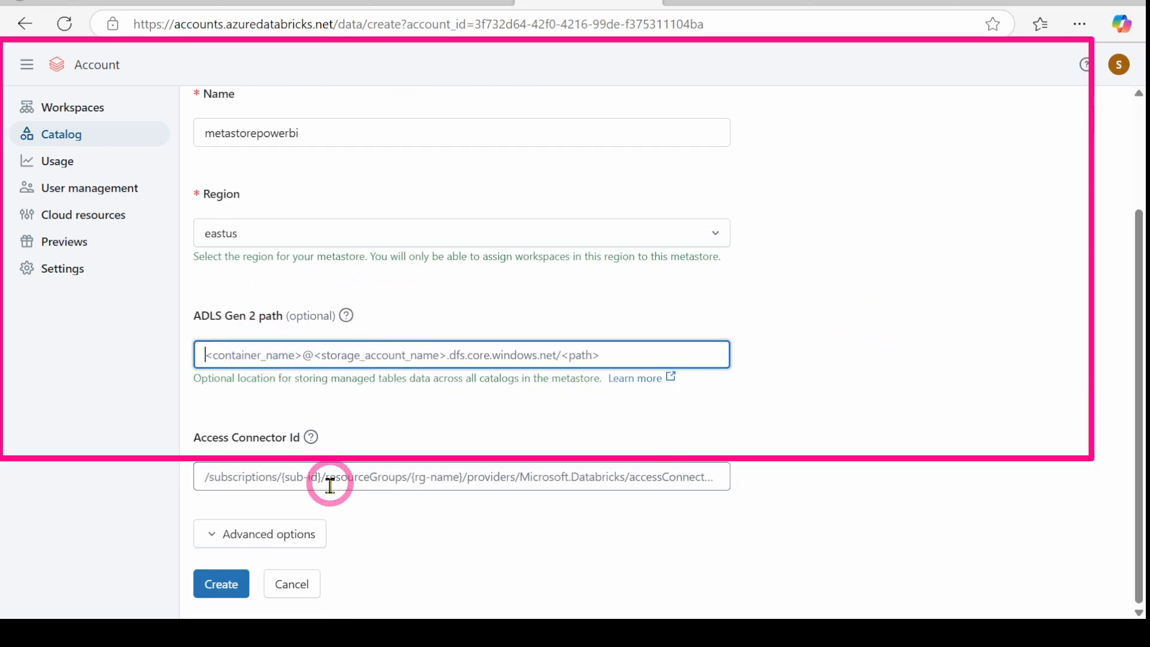
left_click(291, 489)
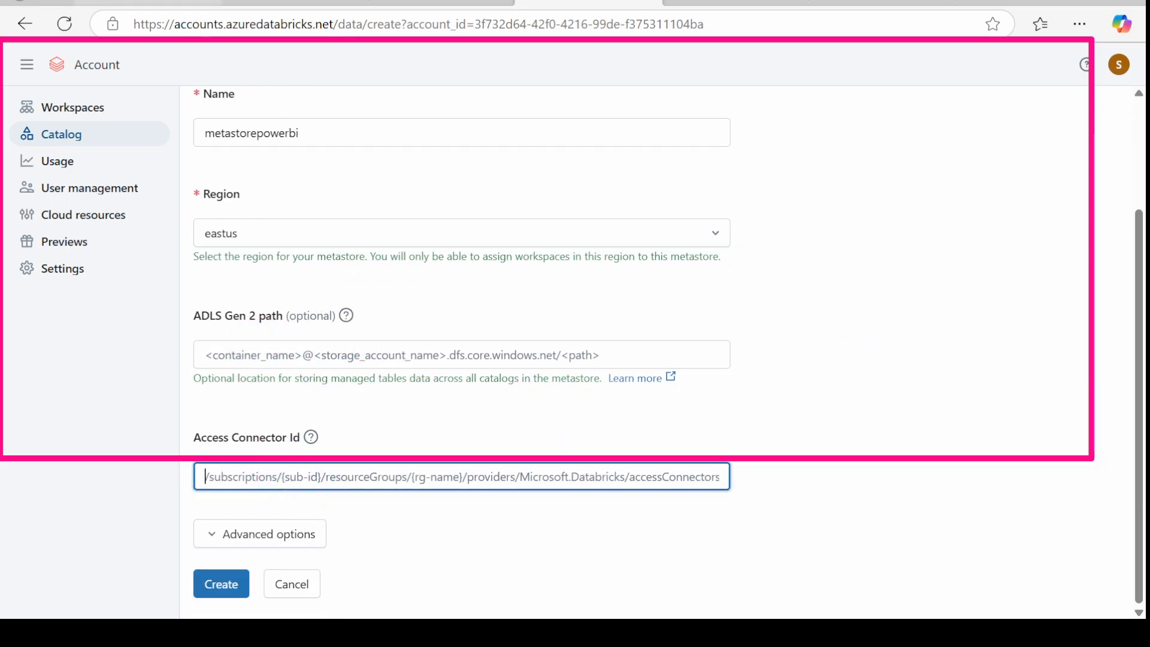
Step: Check the powerbi folder name in the test container and begin typing the path
left_click(293, 3)
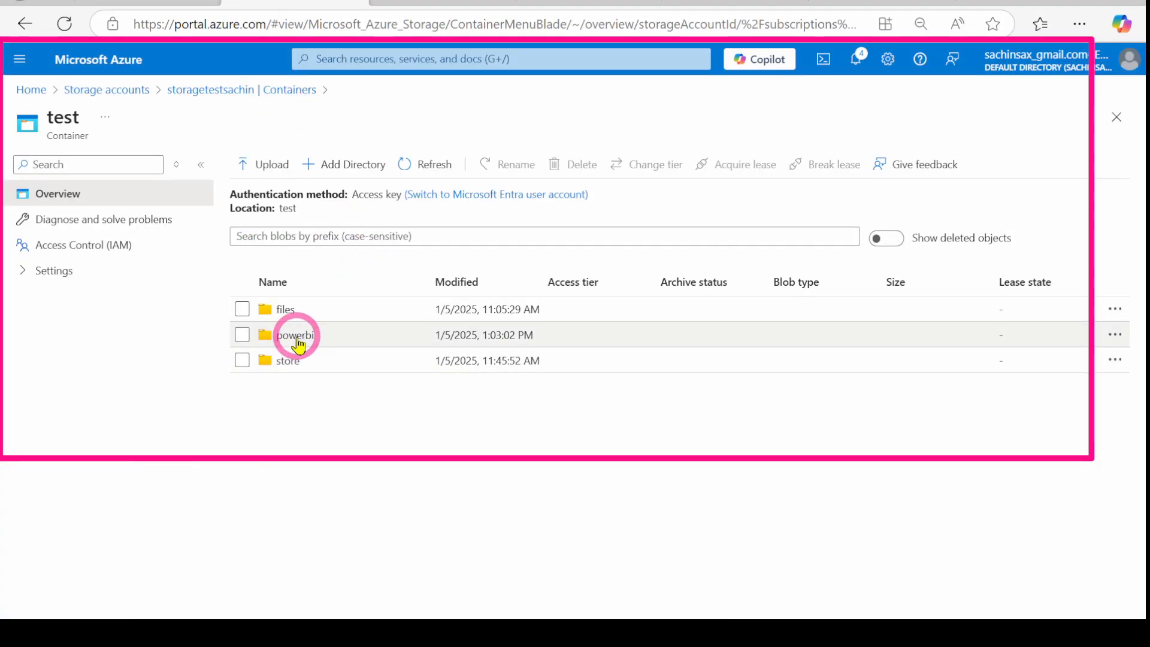
left_click_drag(280, 339, 298, 339)
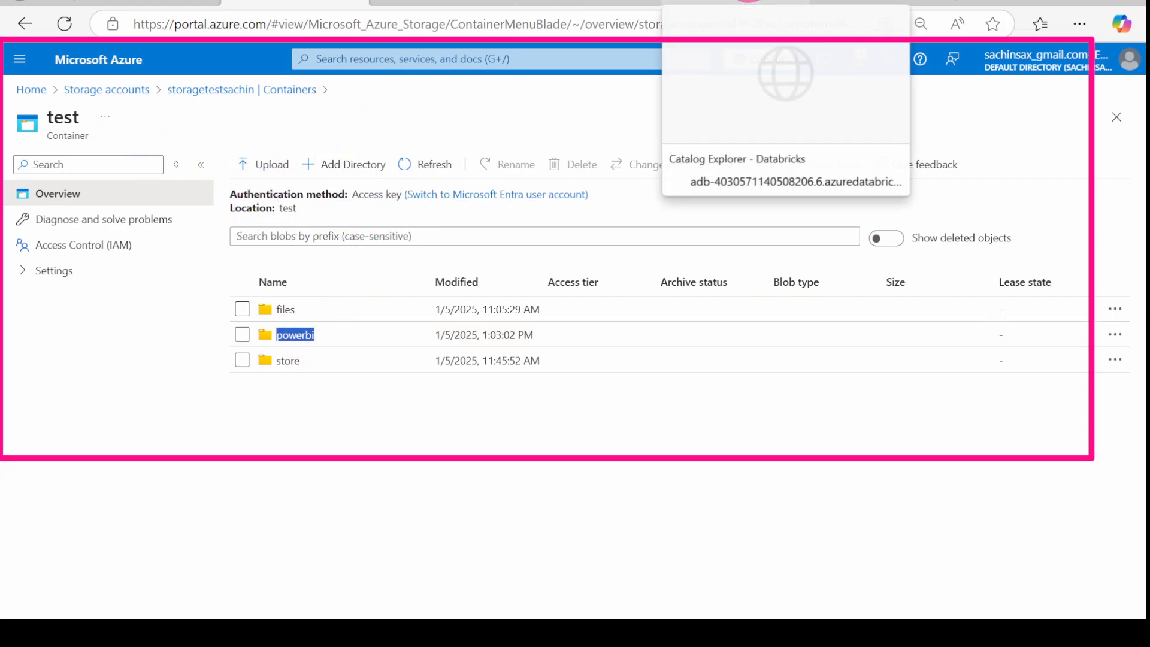
left_click(713, 2)
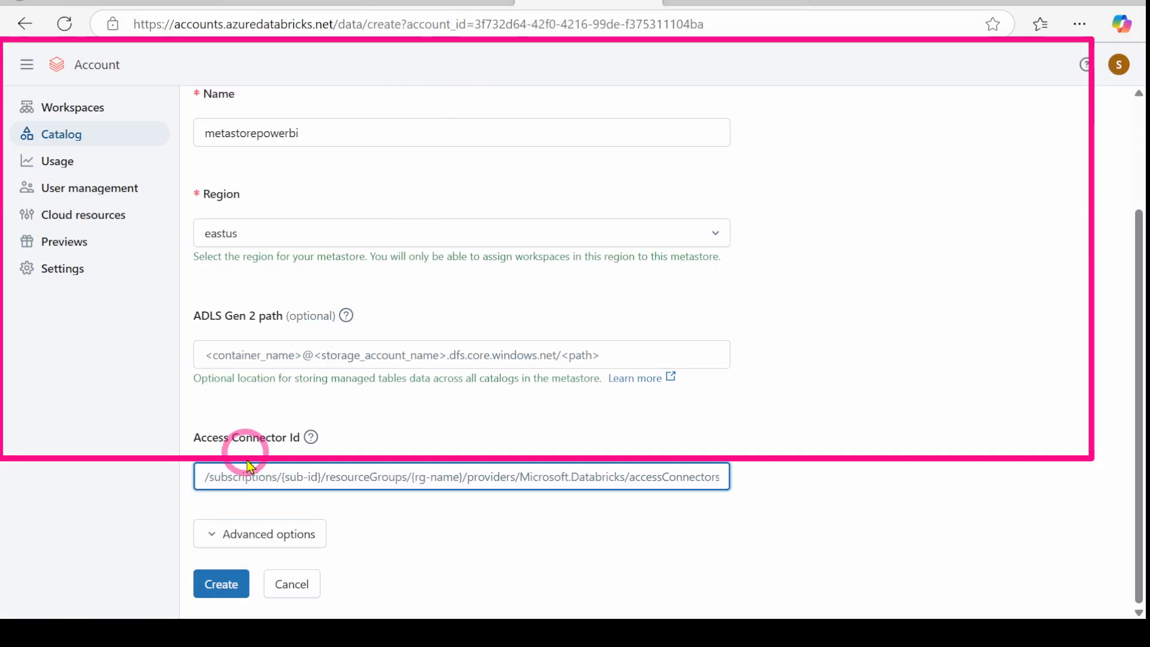
type("test@")
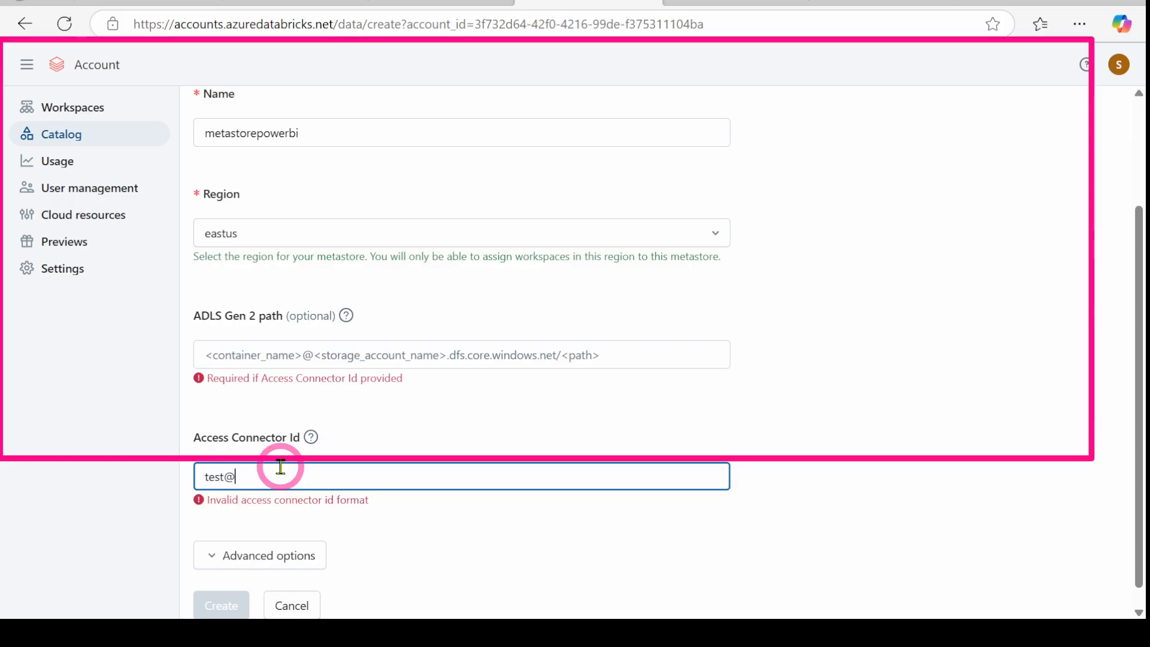
left_click(102, 1)
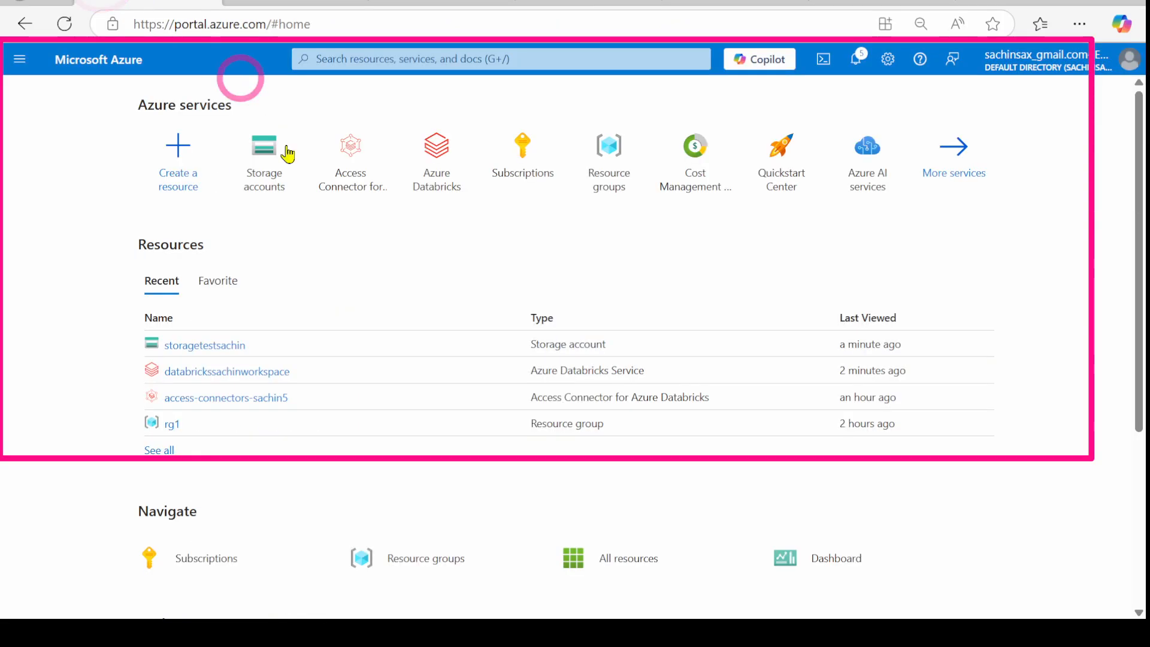
left_click(266, 2)
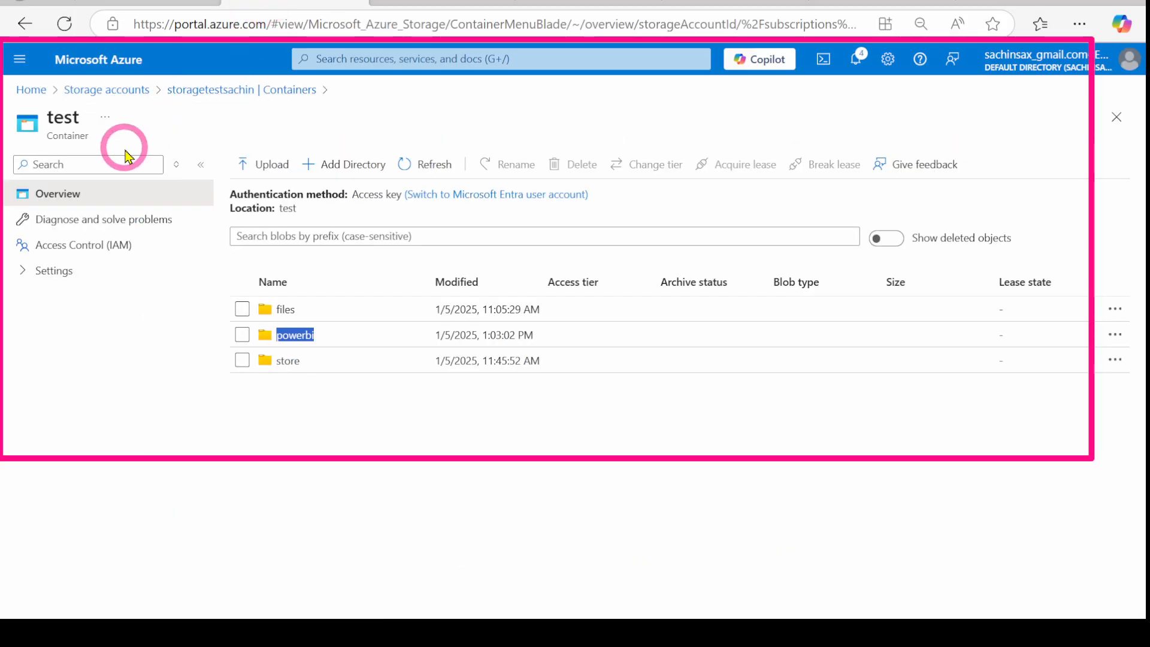
left_click(180, 94)
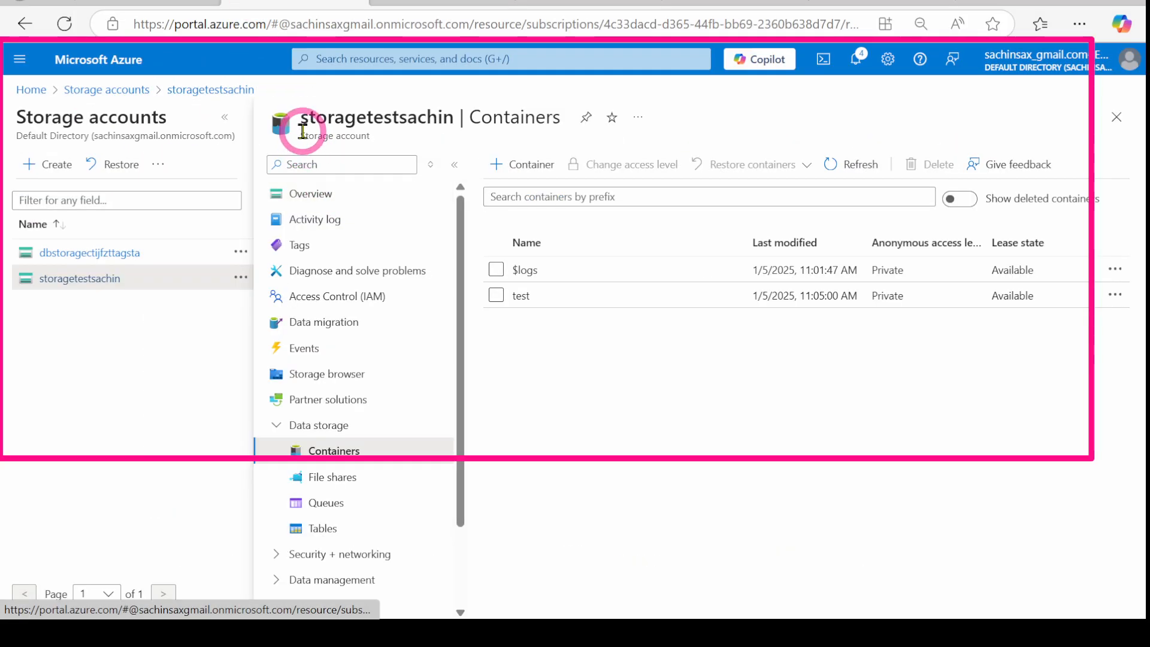
left_click_drag(302, 124, 476, 142)
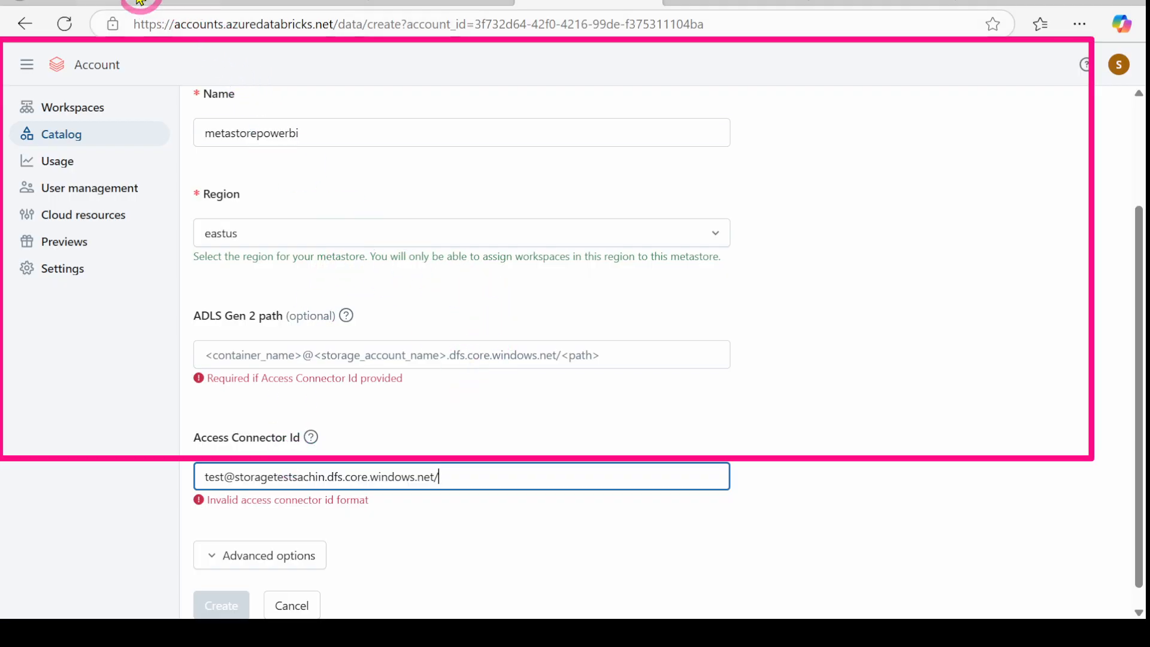
left_click(203, 6)
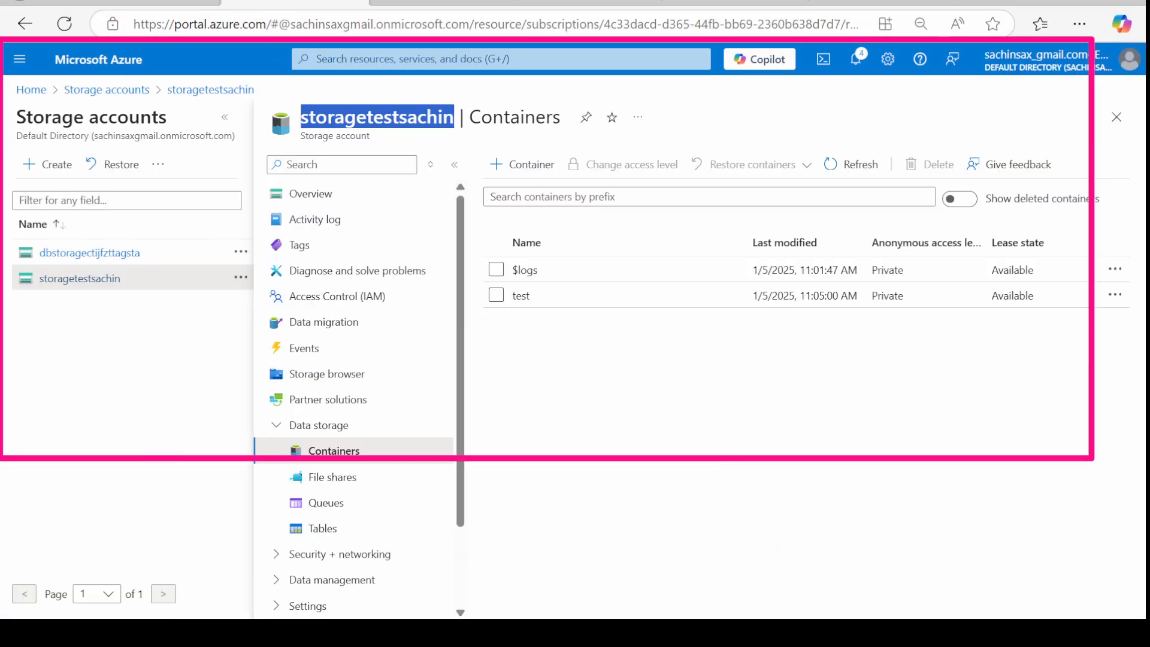
left_click(514, 298)
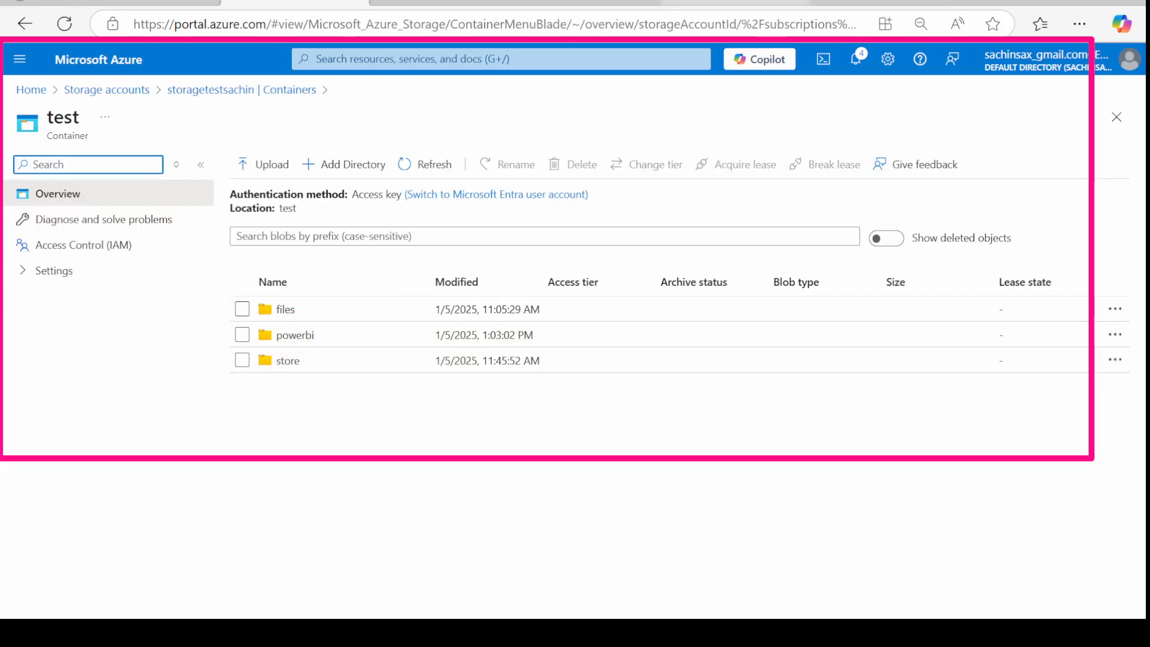
left_click(736, 3)
left_click(590, 4)
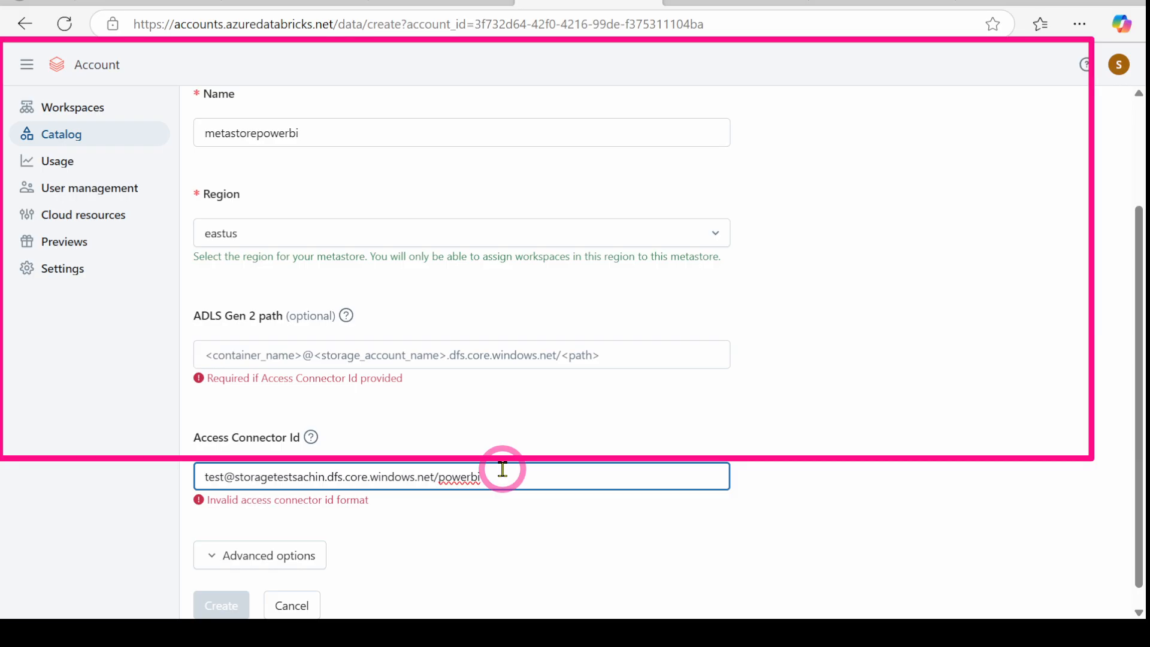
Step: Move the powerbi storage path from Access Connector Id into the ADLS Gen 2 path field
key("ctrl+a")
key("ctrl+c")
key("BackSpace")
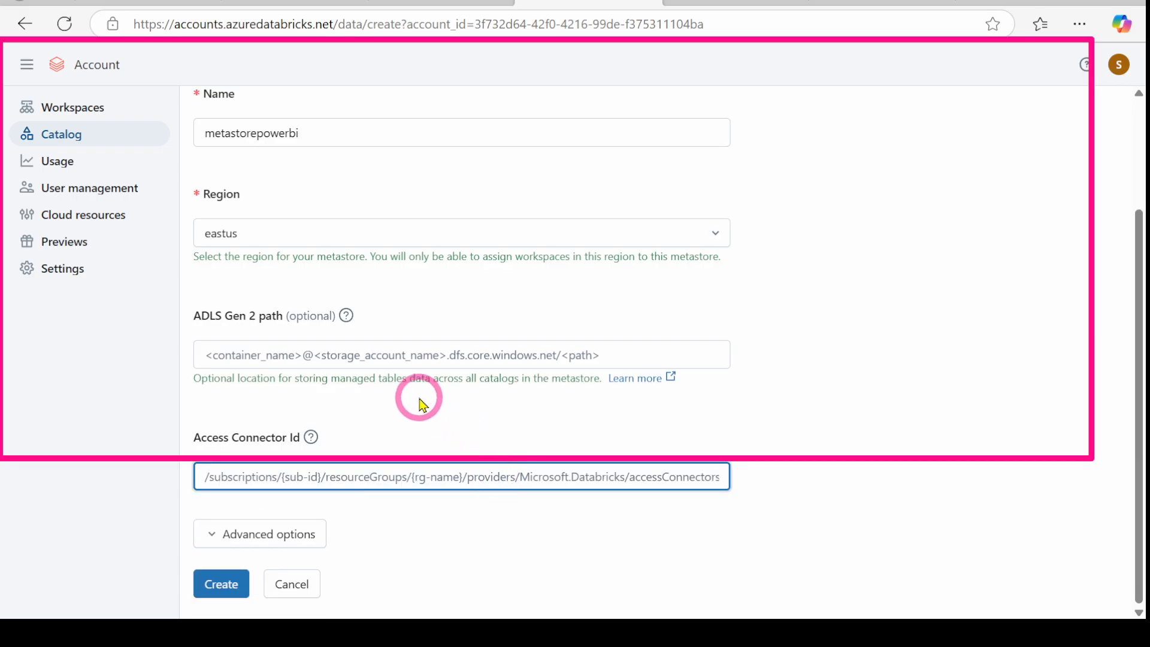
left_click(397, 357)
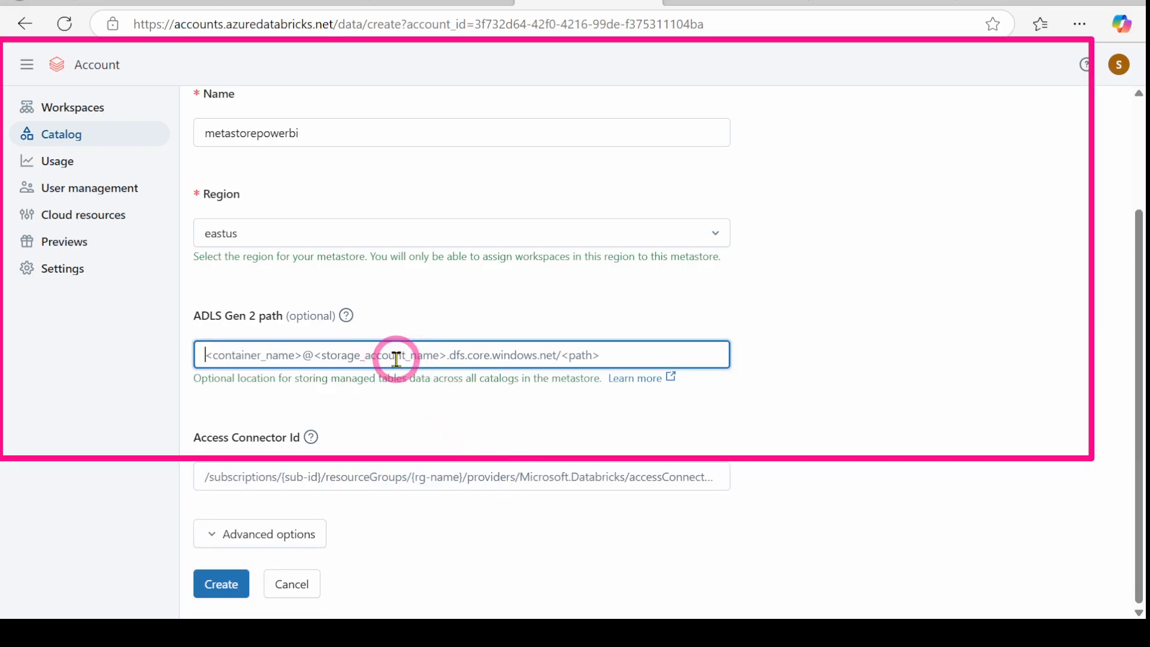
key("ctrl+v")
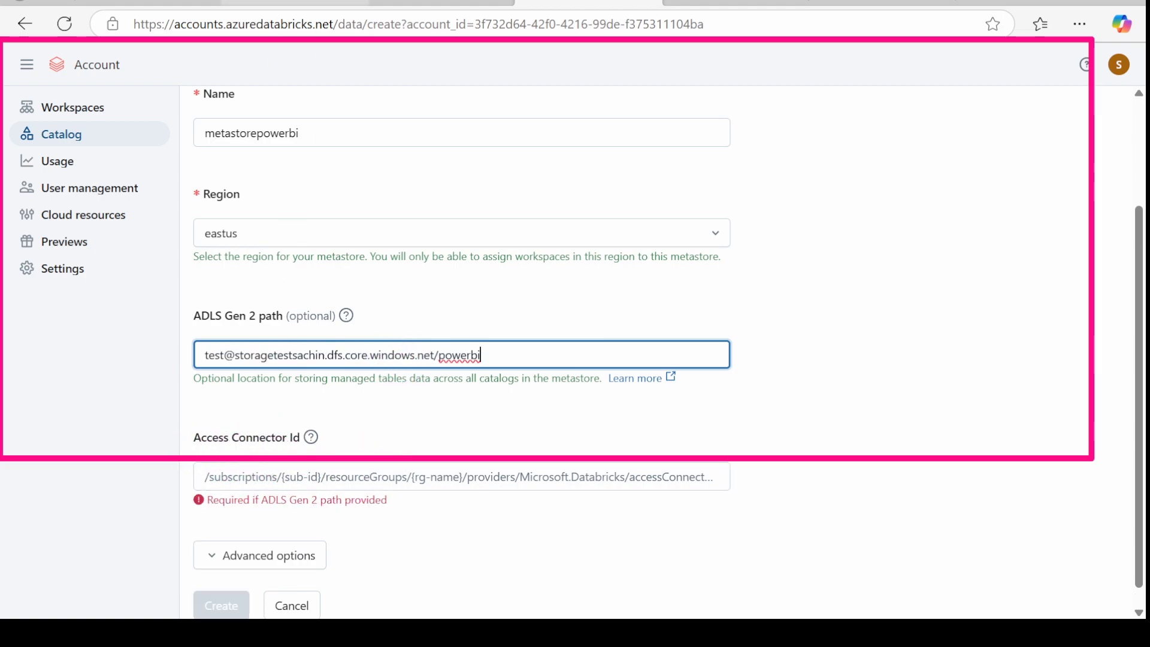
Step: Paste the access connector's Resource ID into Access Connector Id and create metastorepowerbi
left_click(296, 3)
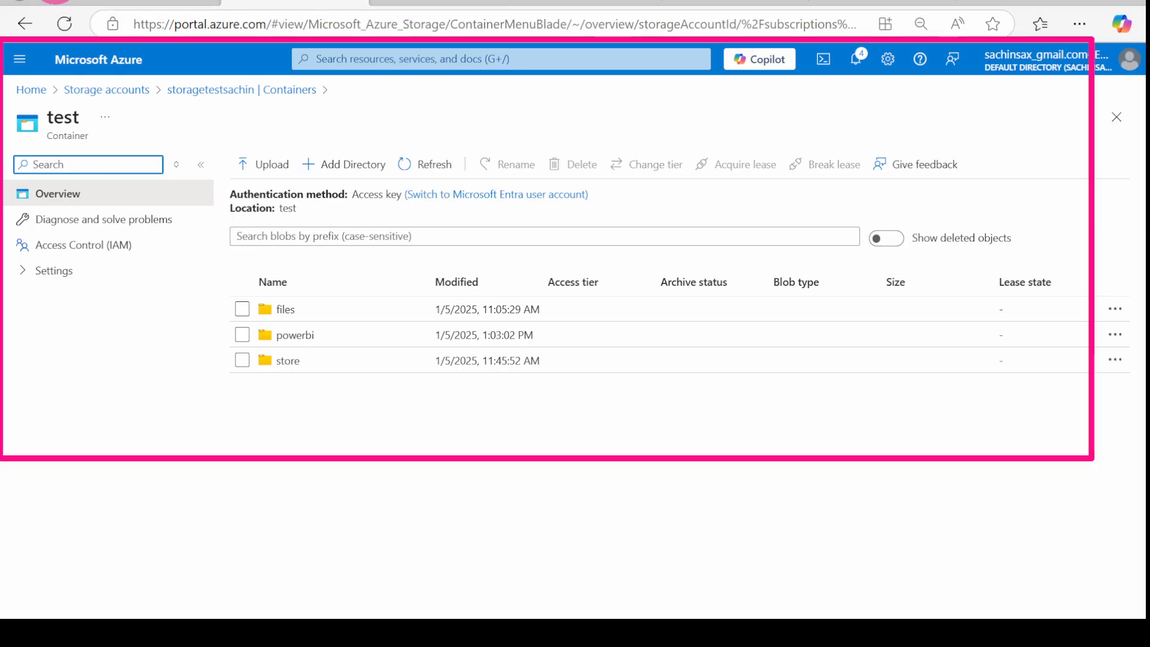
left_click(147, 4)
left_click(359, 154)
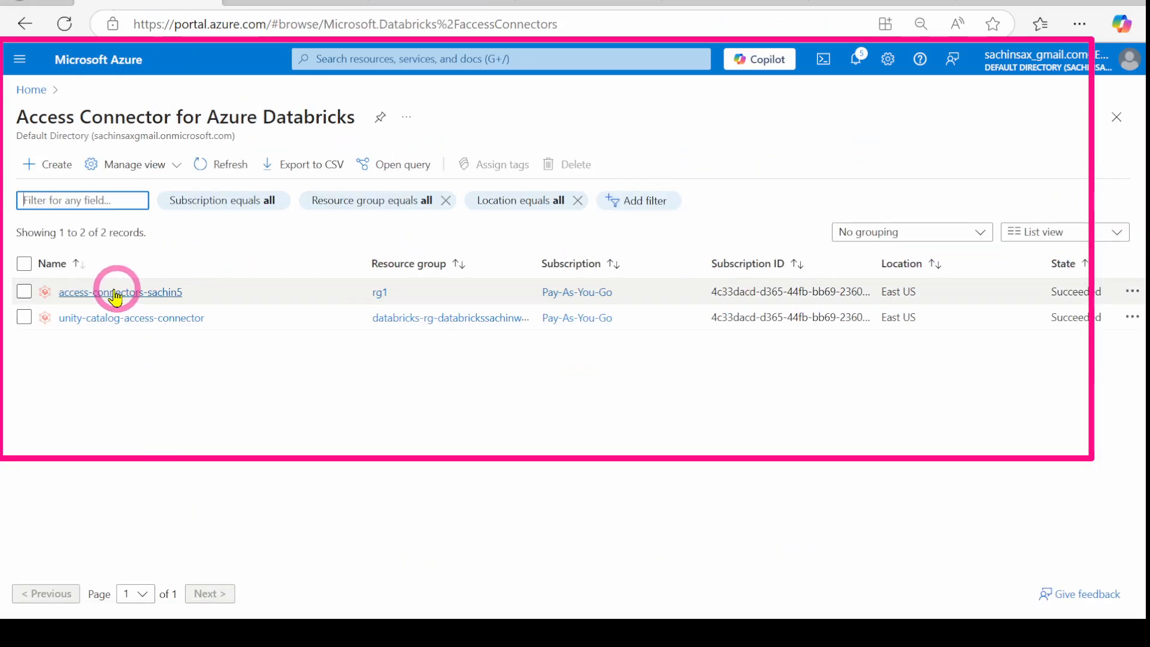
left_click(91, 295)
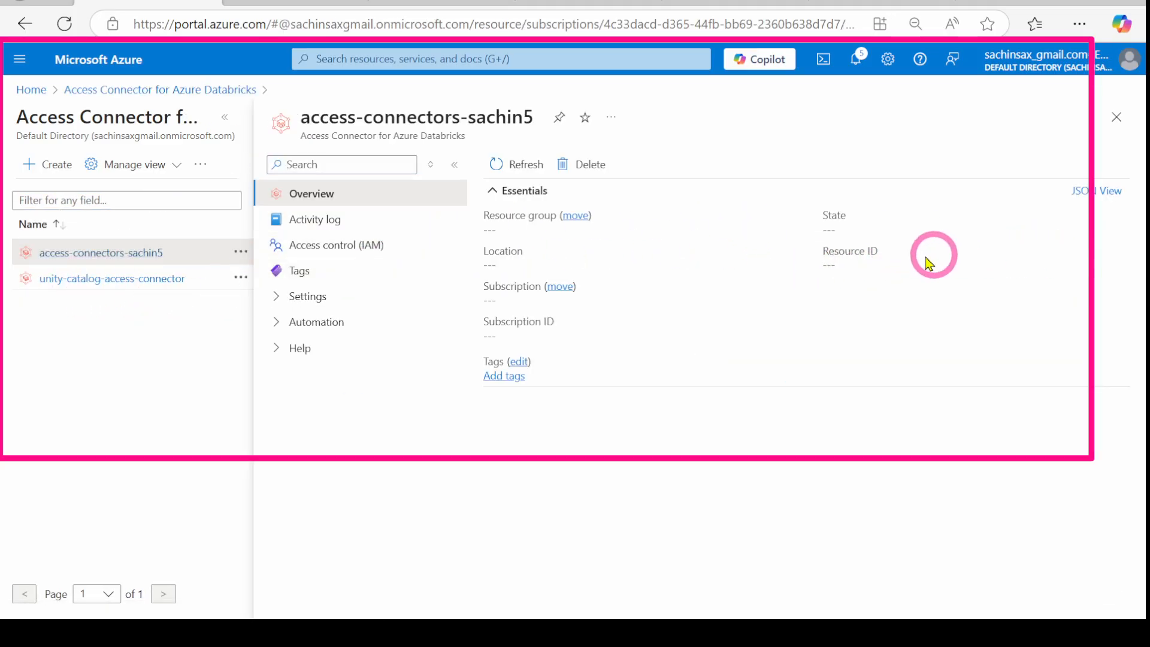
left_click(1119, 265)
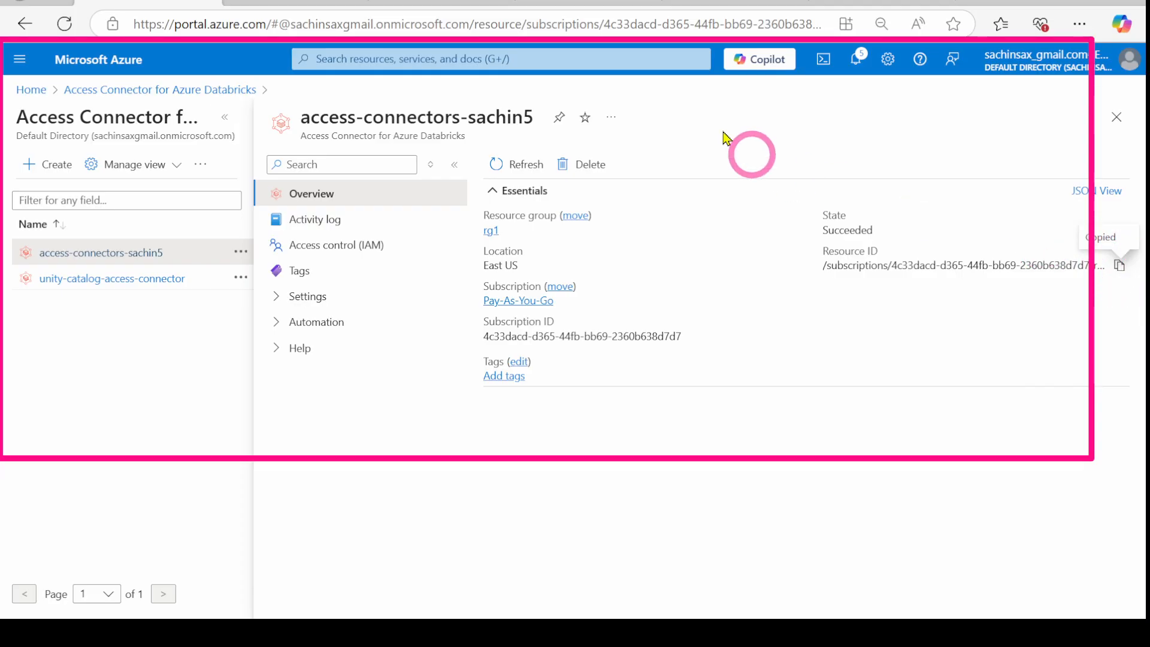
left_click(677, 3)
left_click(534, 3)
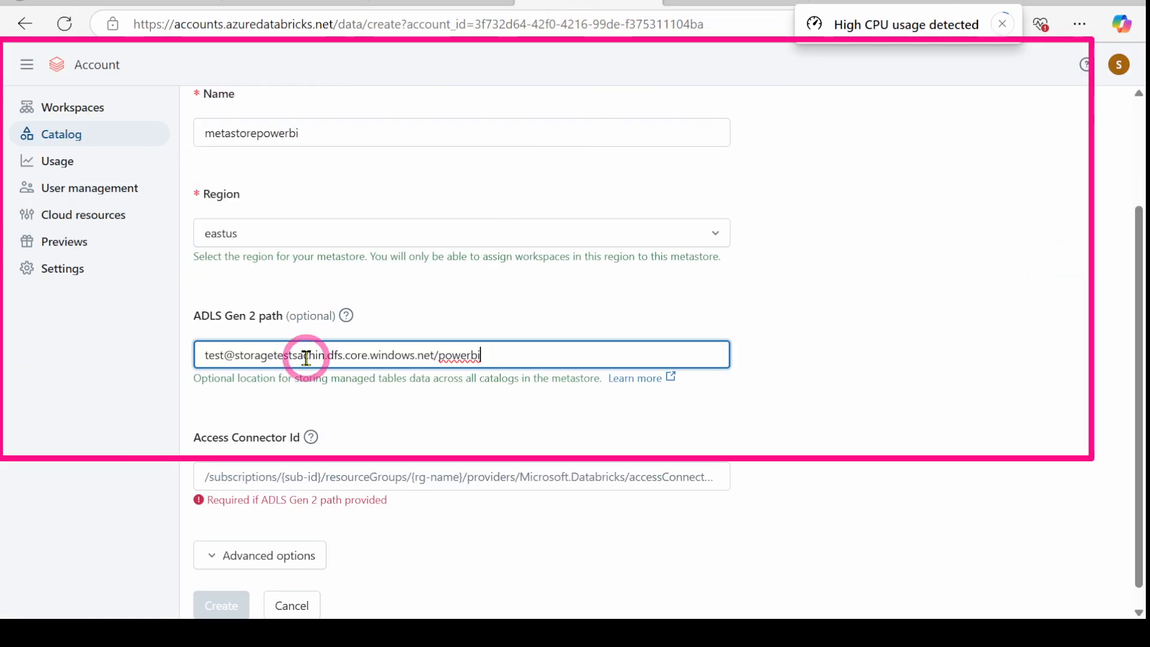
left_click(273, 474)
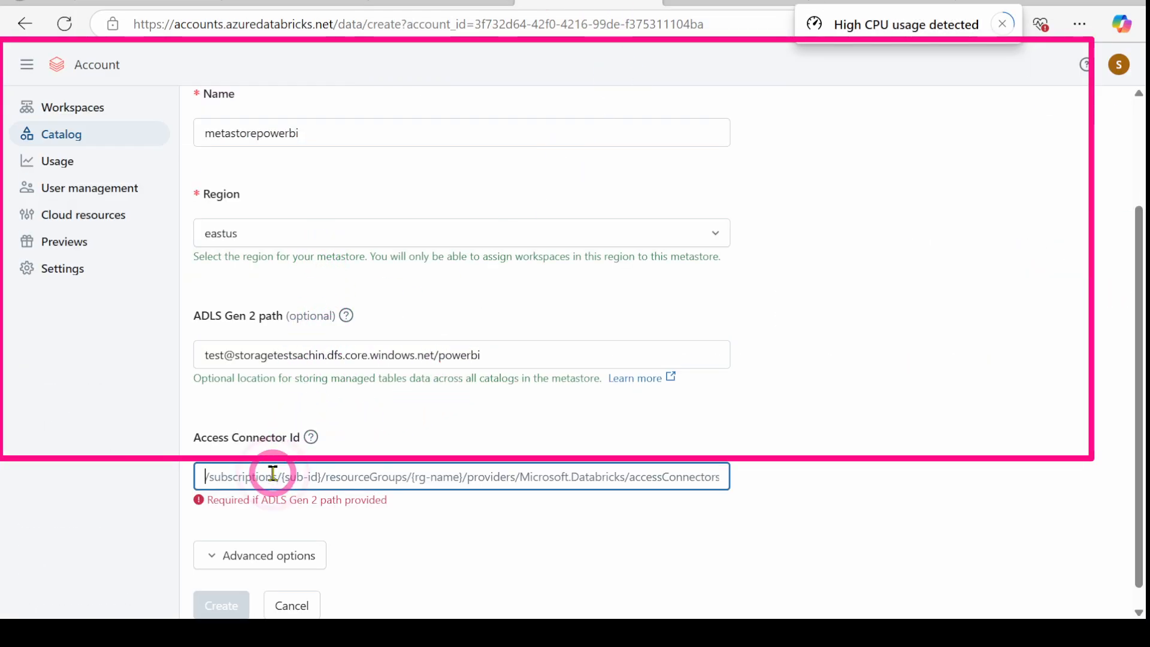
key("ctrl+v")
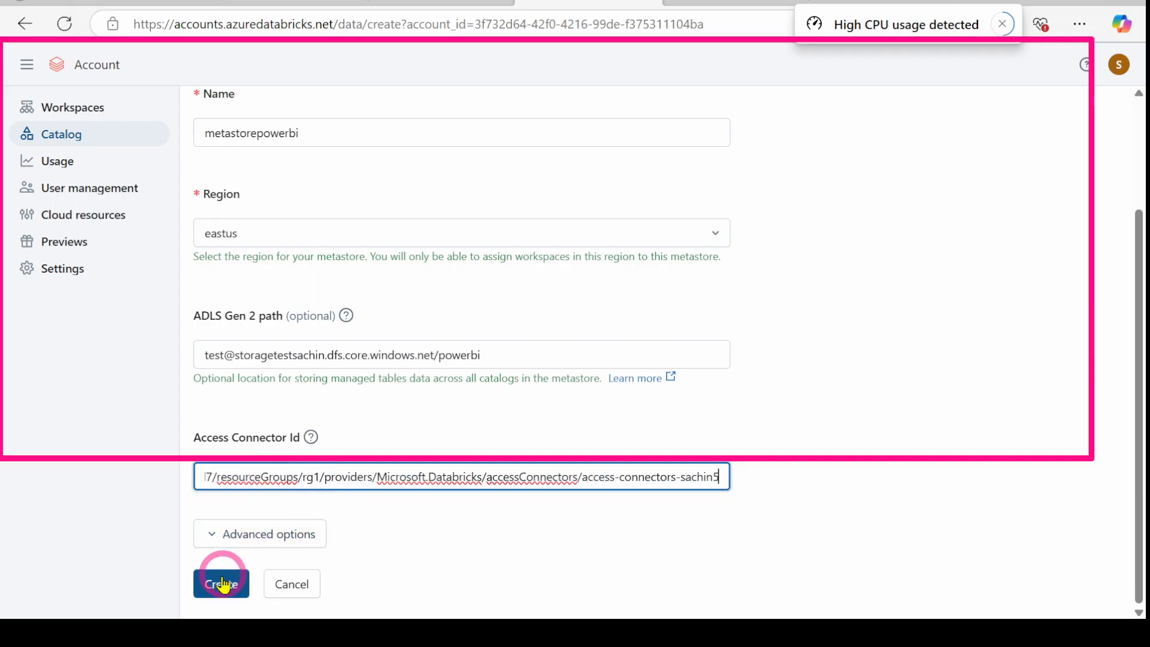
left_click(221, 584)
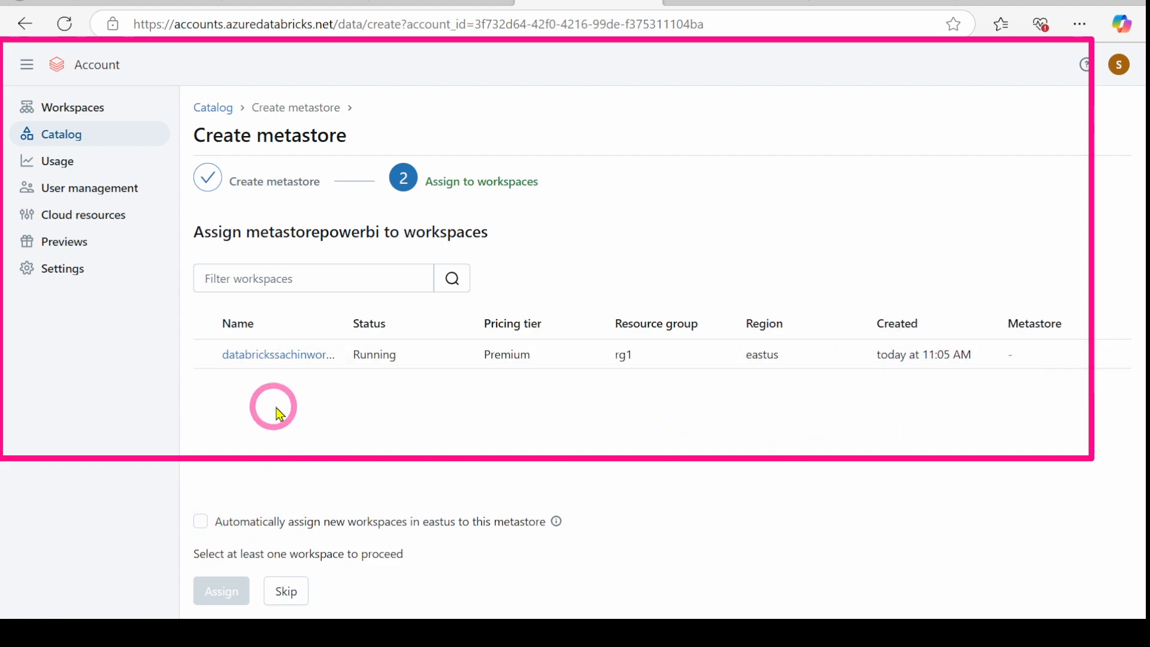
Step: Assign the metastore to the chosen workspace and confirm enabling Unity Catalog
left_click(207, 356)
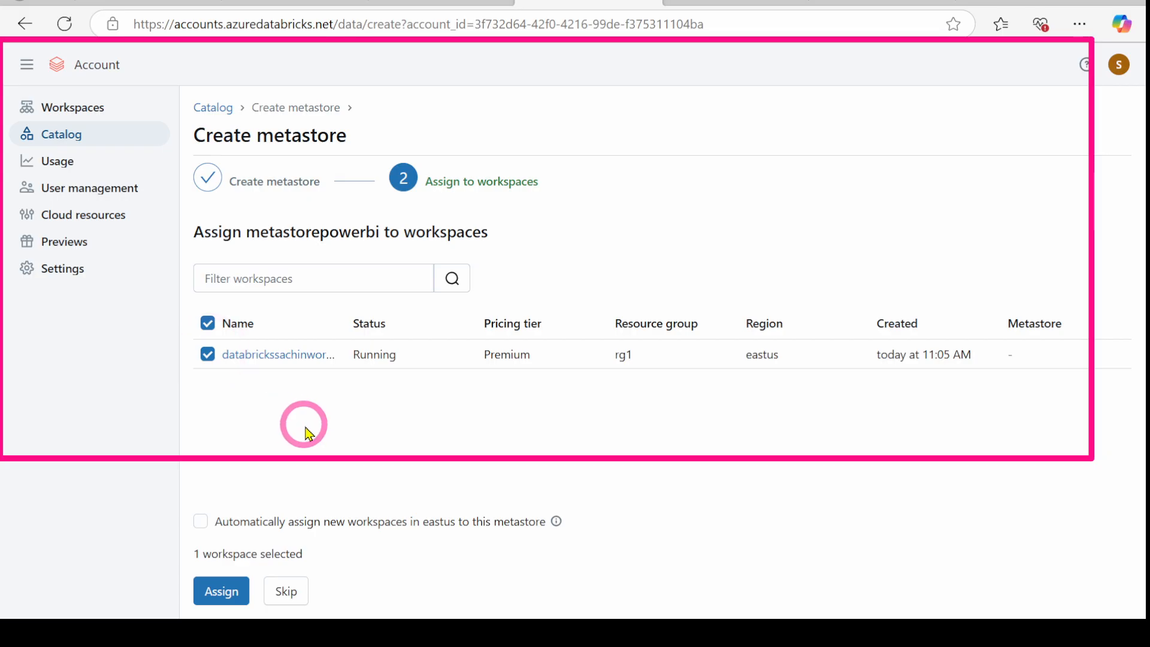
left_click(222, 592)
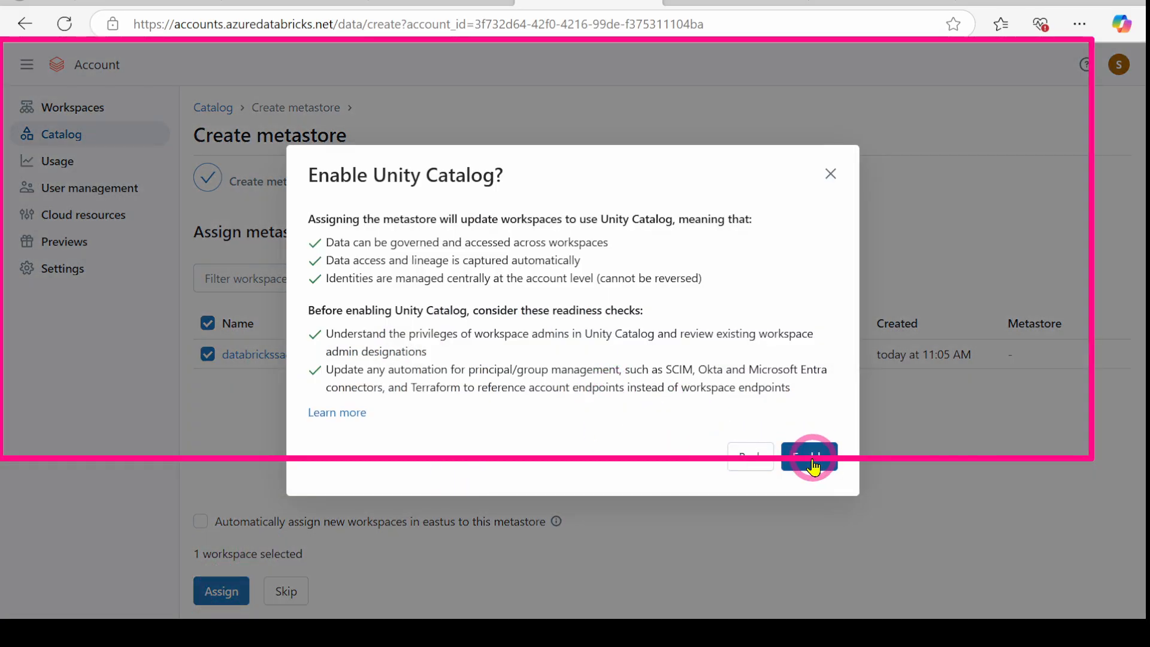
left_click(811, 461)
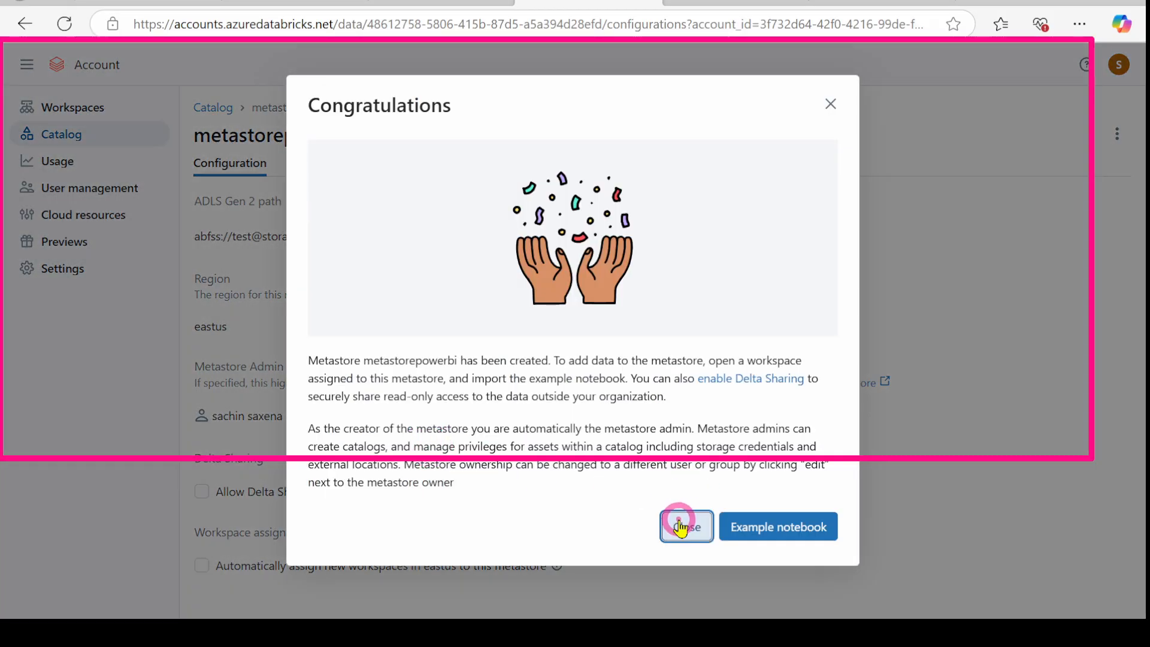
left_click(685, 525)
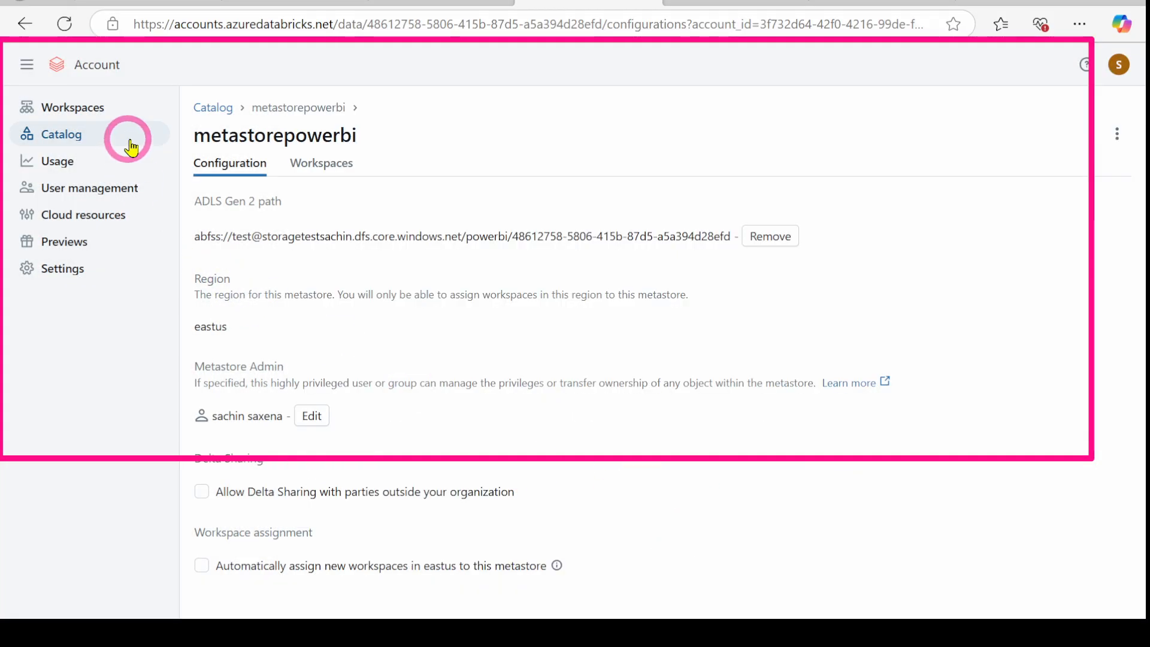
Step: Confirm metastorepowerbi is listed under eastus, then return to the cluster's JDBC/ODBC details
left_click(214, 113)
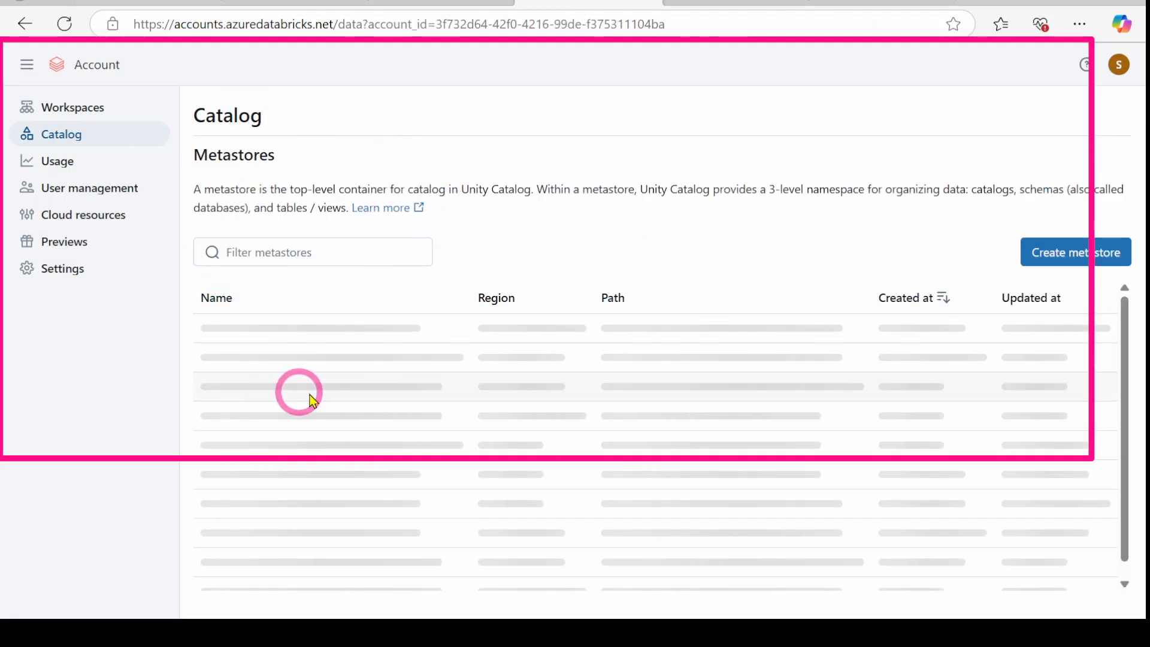
left_click(251, 335)
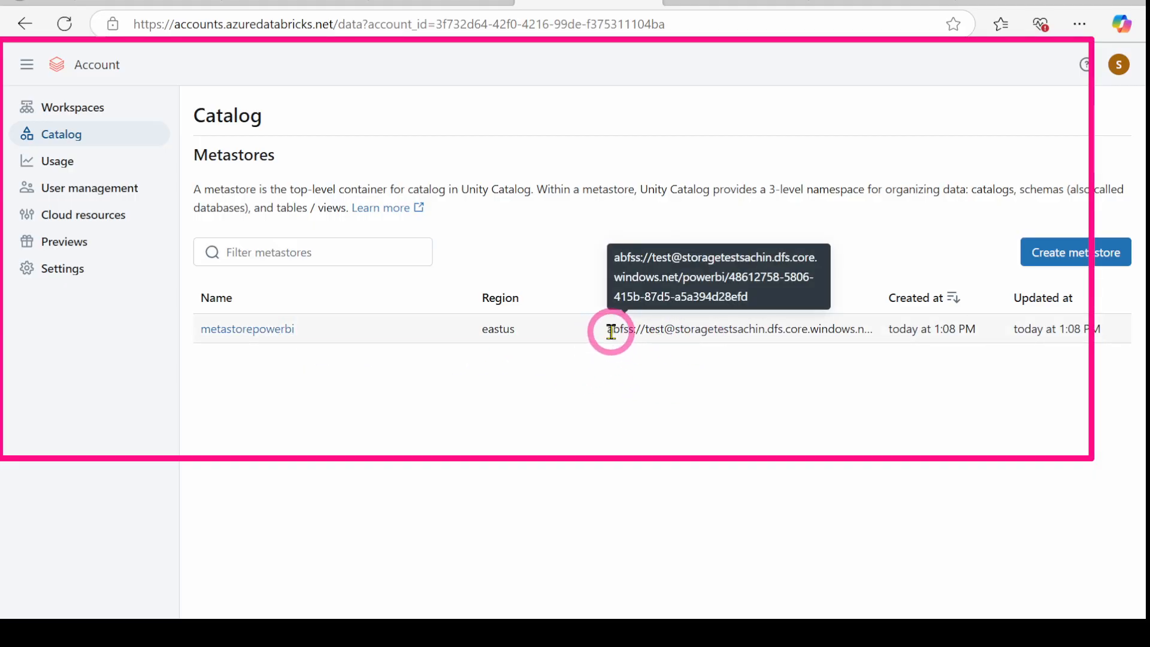
left_click(791, 2)
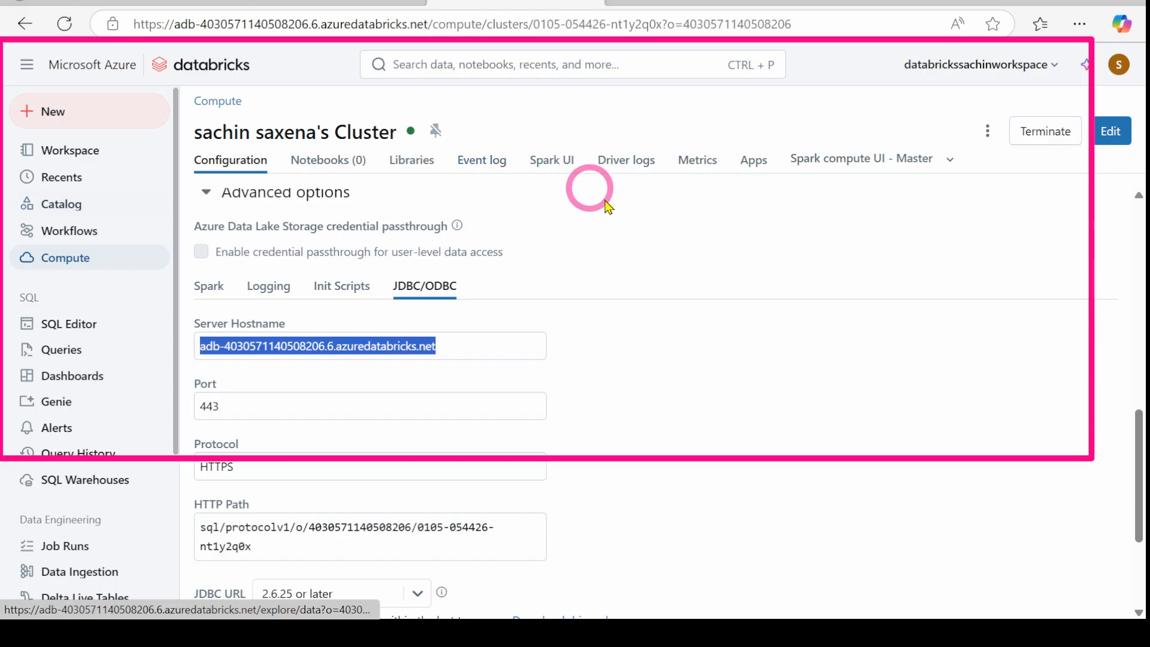
Step: Leave the single-node Standard_DS3_v2 cluster configuration and open the Catalog explorer
left_click(686, 236)
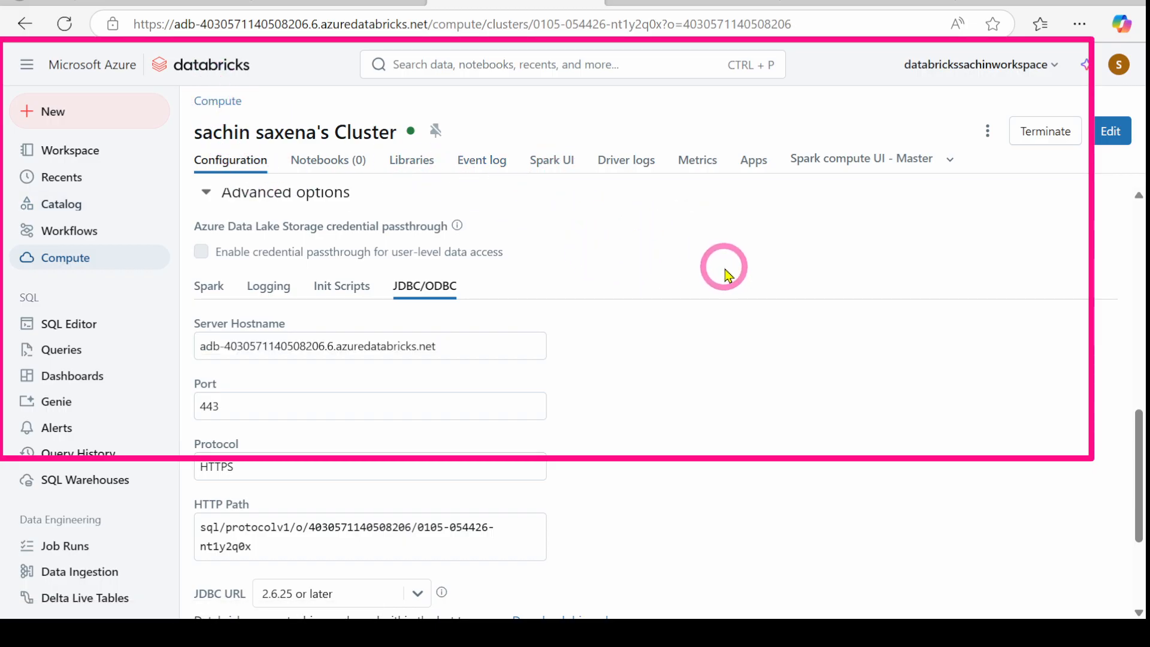
scroll(338, 302, "up", 12)
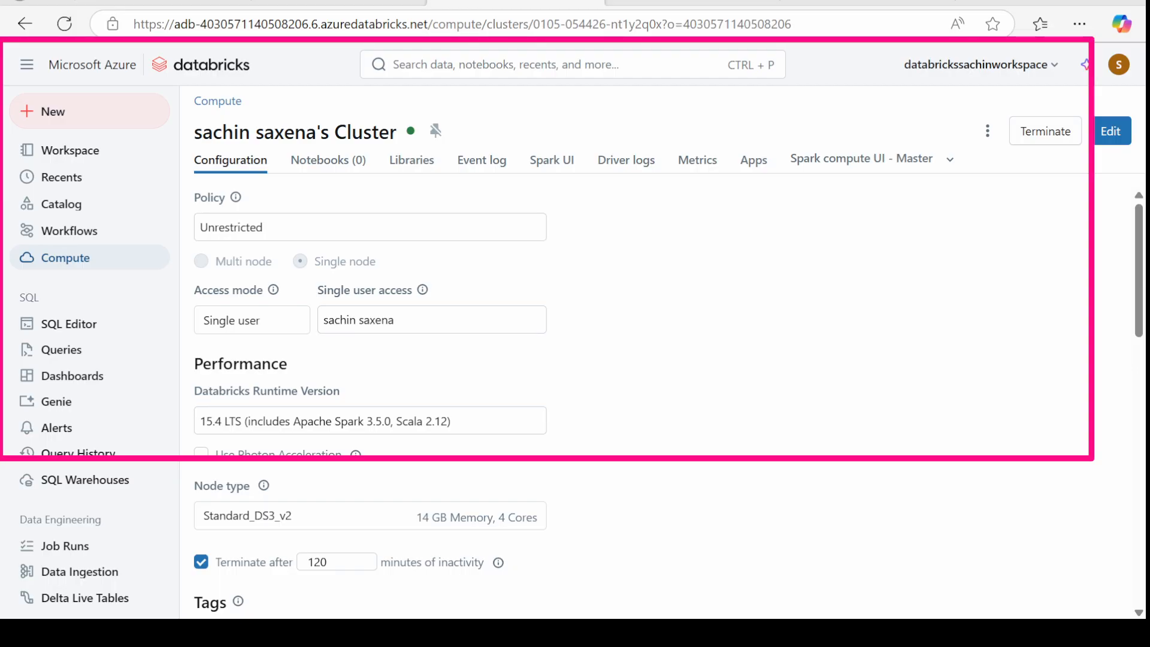
left_click(57, 203)
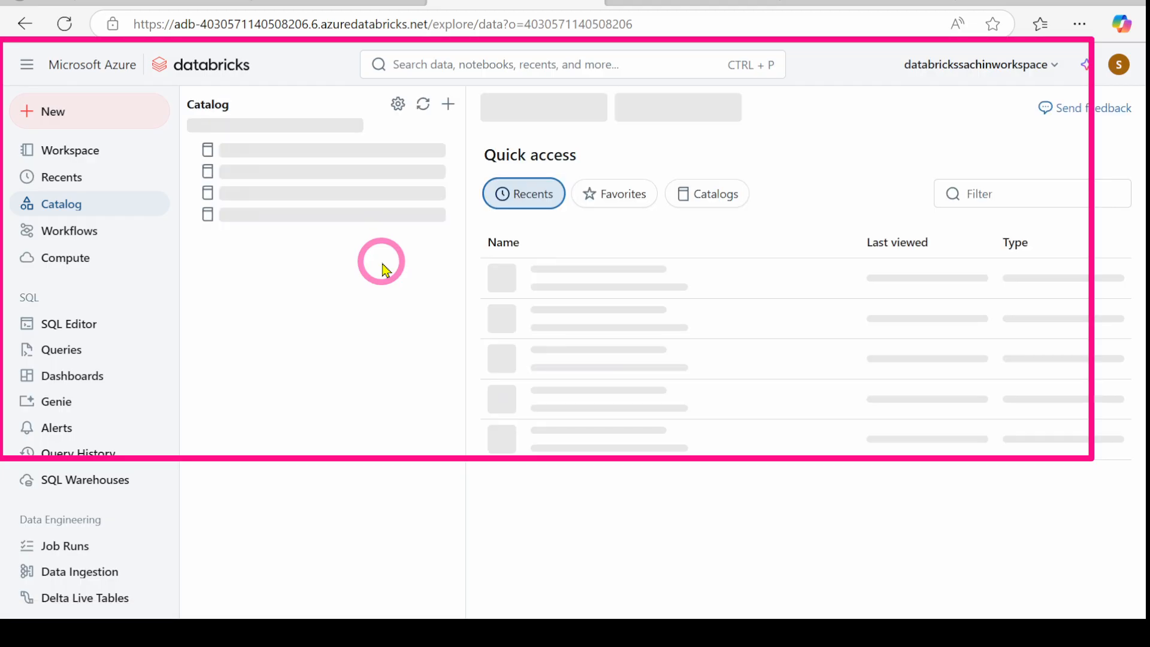
Step: Open the Catalog panel's + (Add data) menu with its Add a catalog option
left_click(449, 104)
left_click(356, 362)
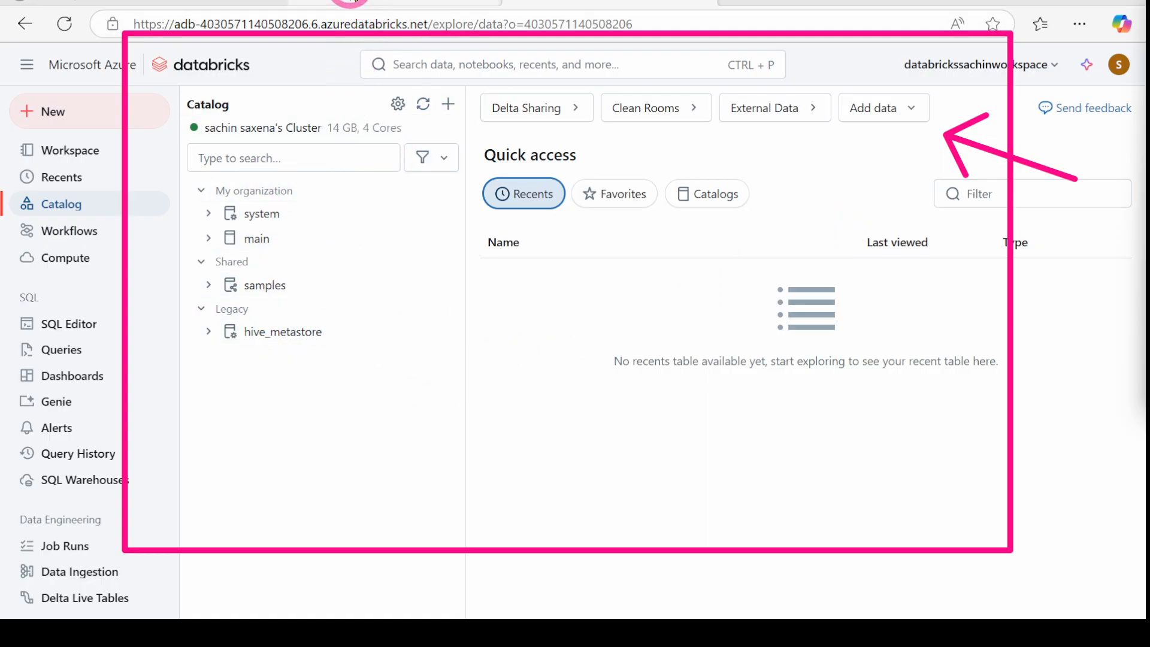
left_click(351, 2)
left_click(534, 3)
left_click(359, 3)
left_click(796, 560)
left_click(563, 3)
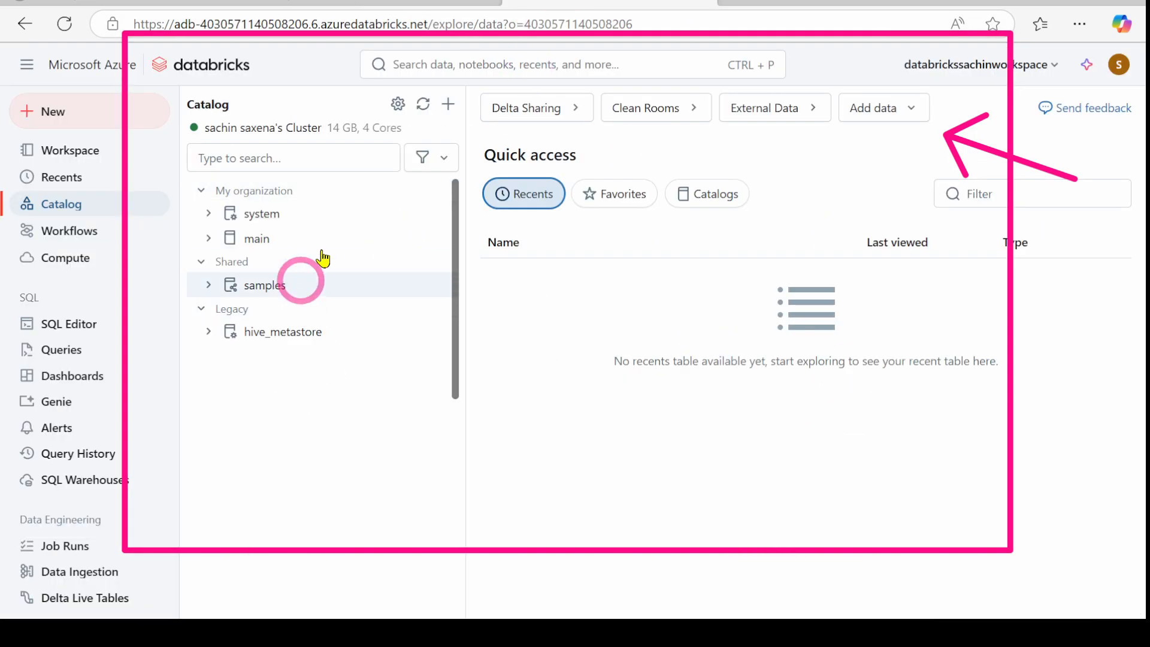
left_click(445, 114)
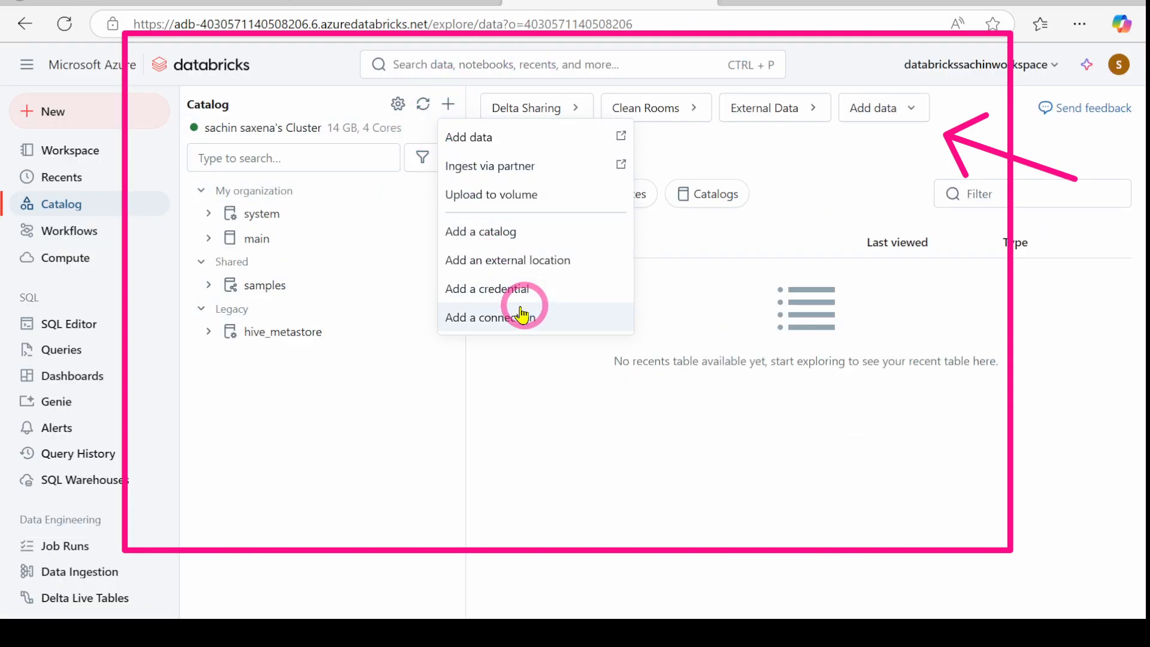
Step: Create a new catalog named test-catalog
left_click(479, 240)
left_click(381, 244)
type("po")
key("BackSpace")
key("BackSpace")
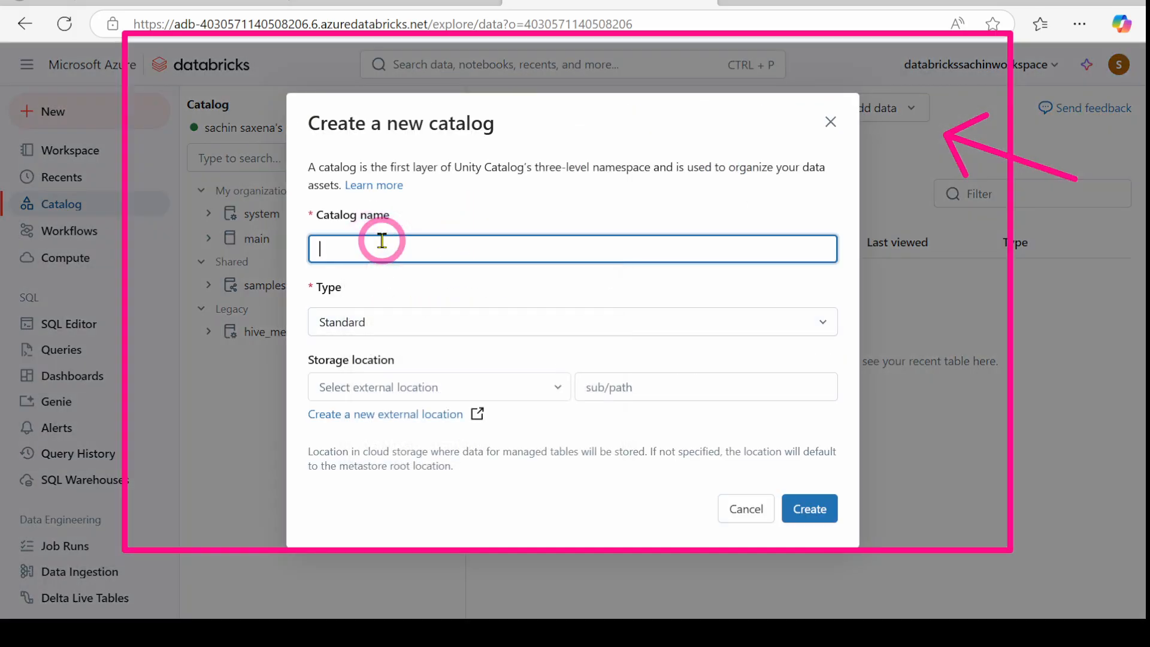
type("test-")
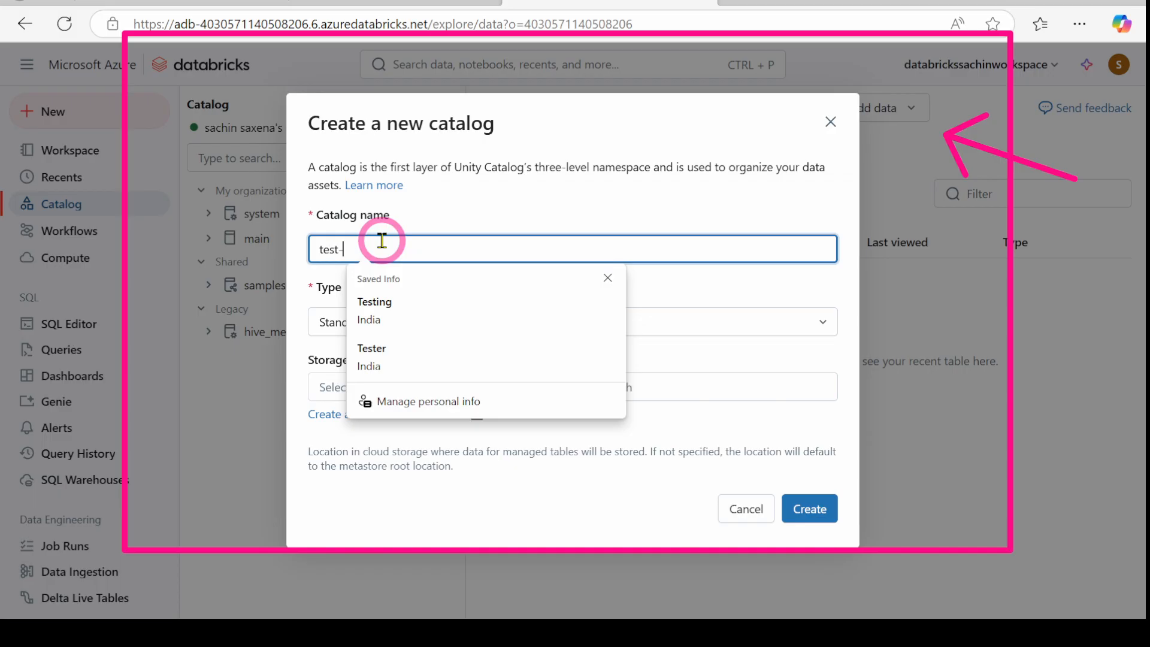
type("catalog")
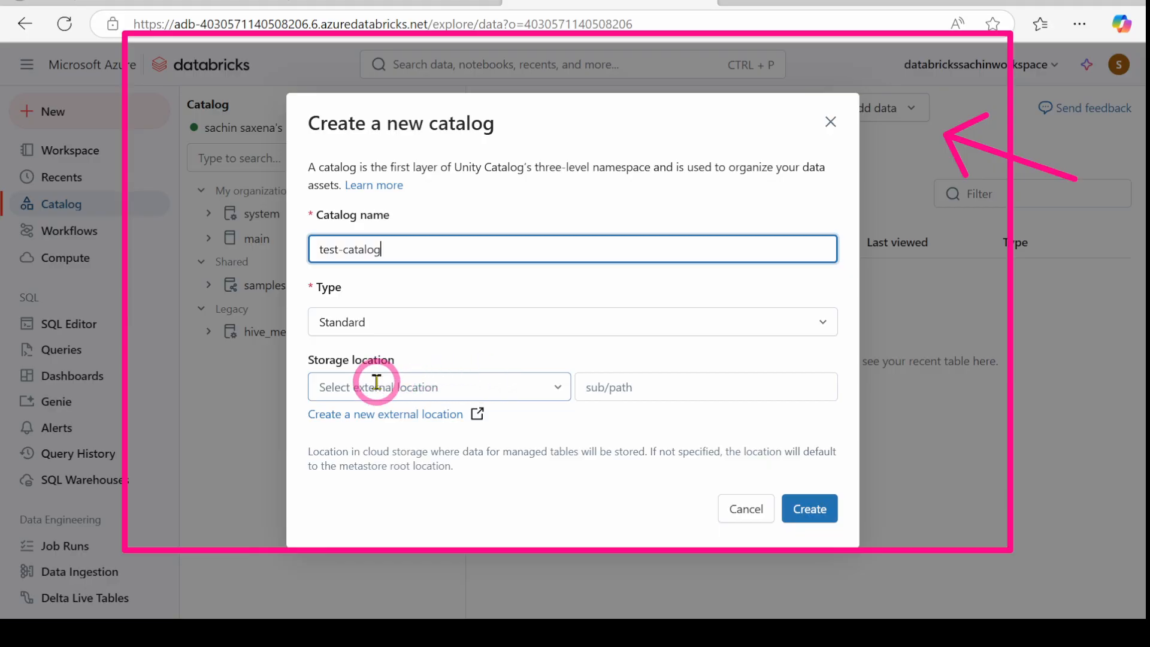
left_click(813, 513)
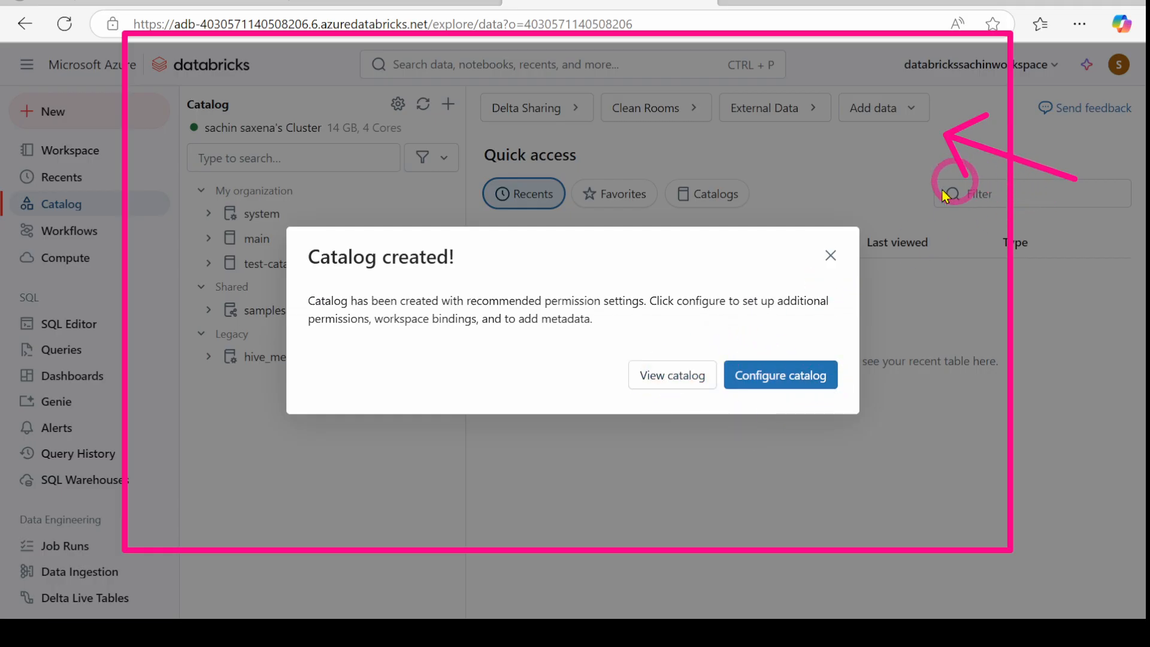
Step: Expand test-catalog to show its default and information_schema schemas, then go to Compute
left_click(829, 253)
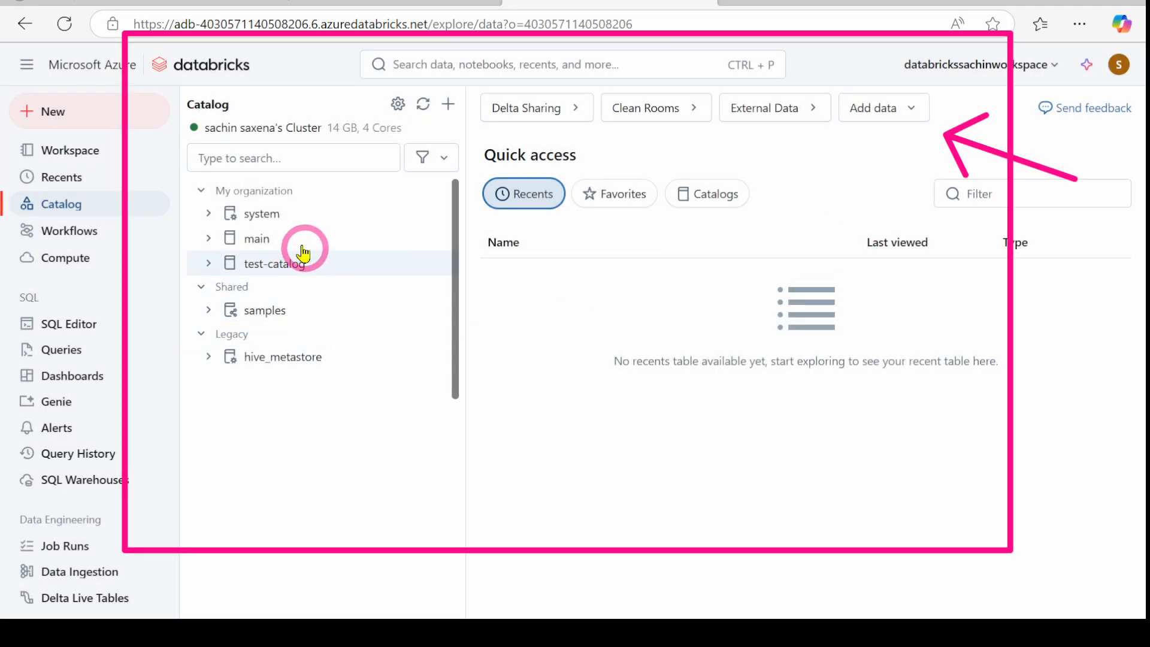
left_click(209, 263)
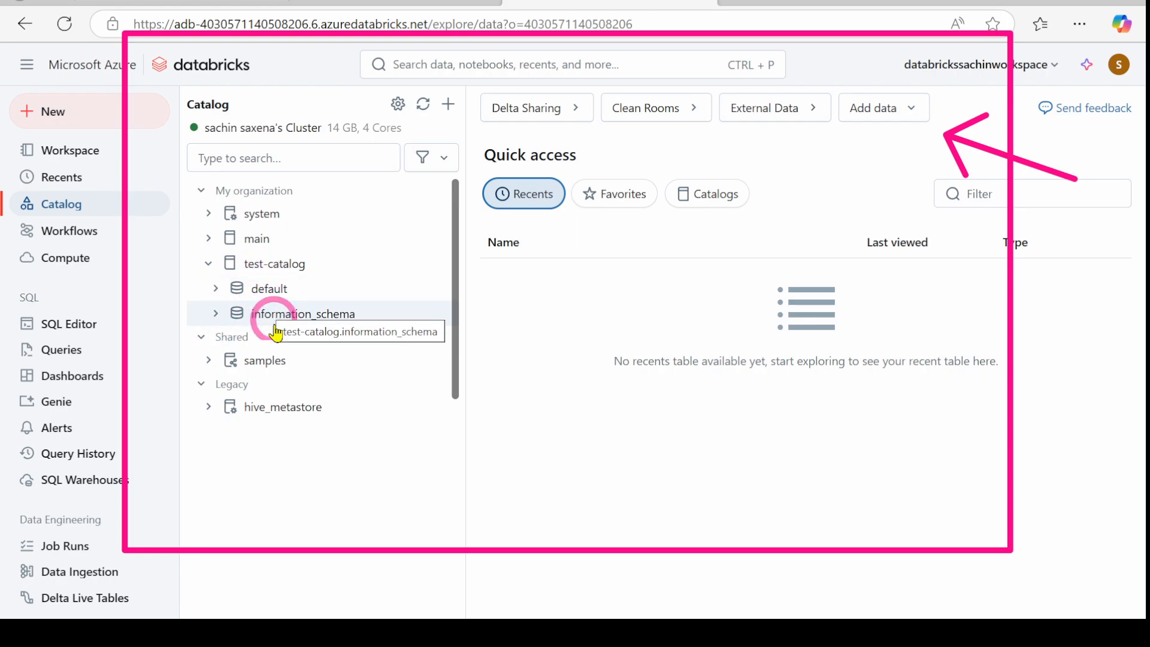
left_click(52, 264)
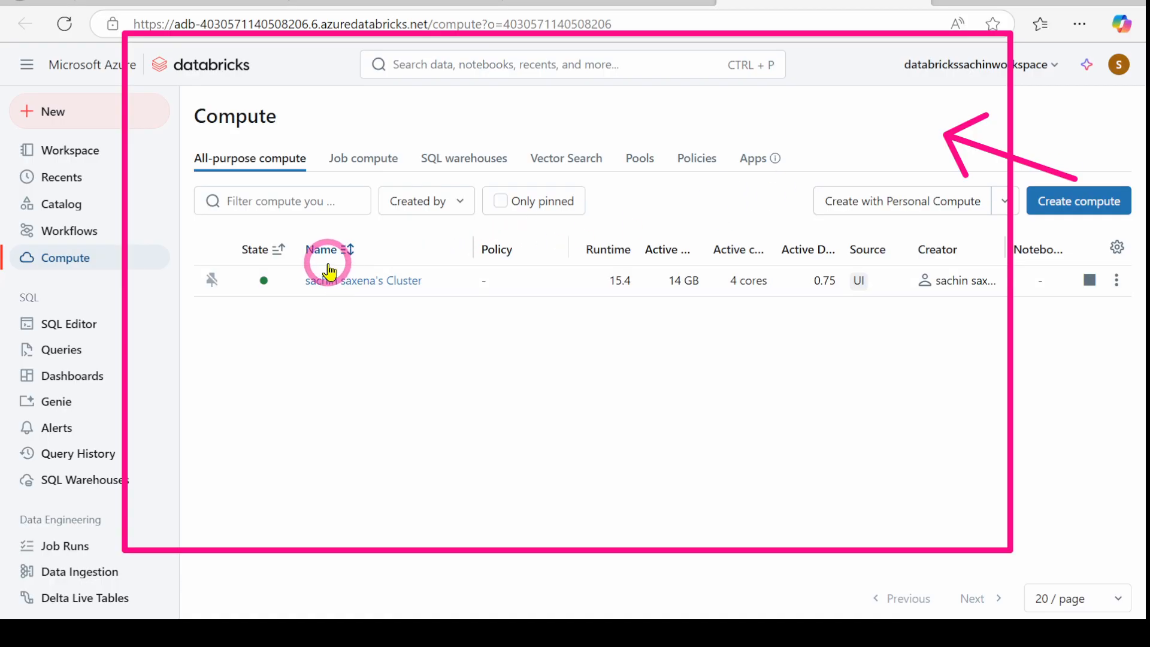
Step: Create a new notebook from the Create menu in the user's workspace folder
left_click(566, 2)
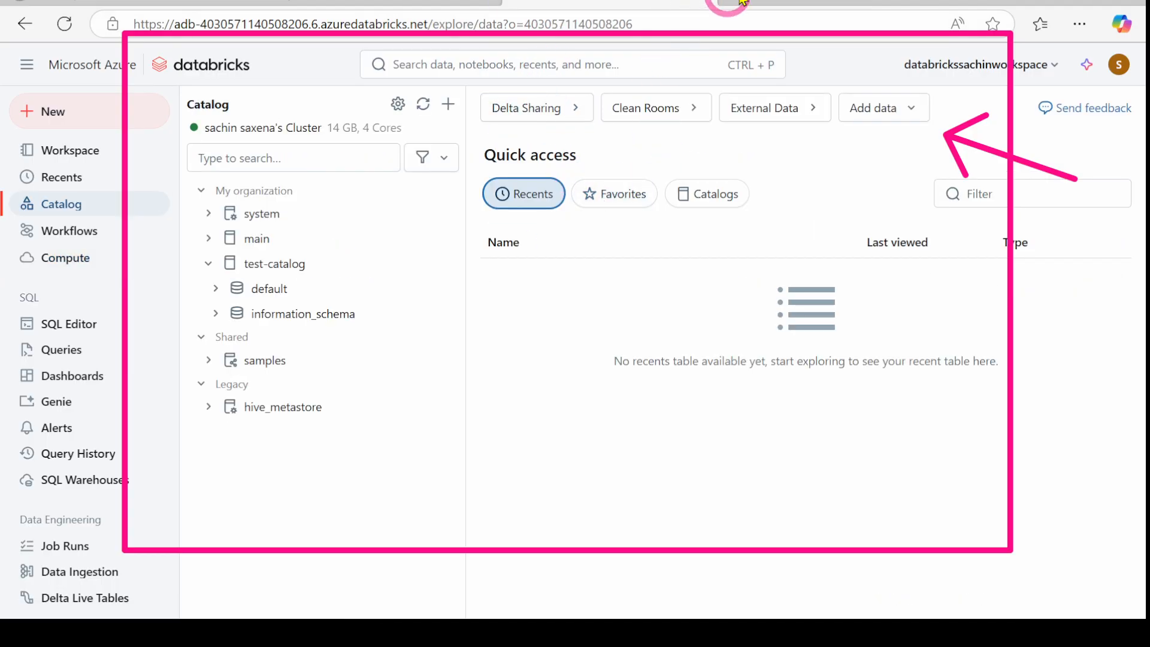
left_click(722, 3)
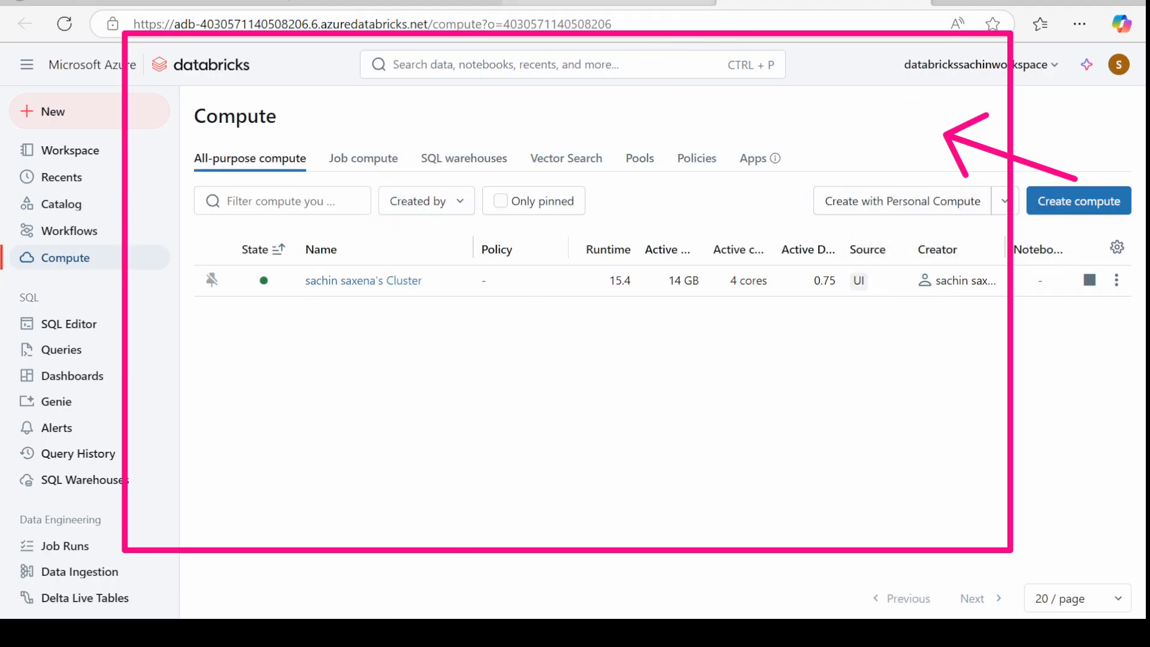
left_click(593, 2)
left_click(90, 210)
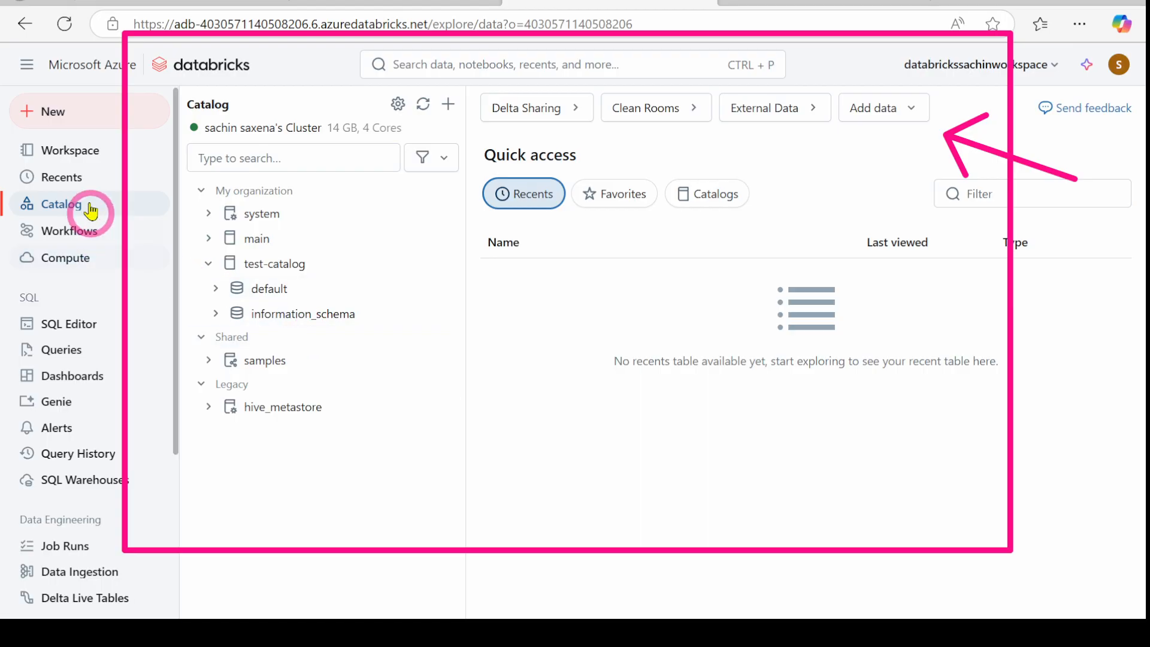
left_click(70, 154)
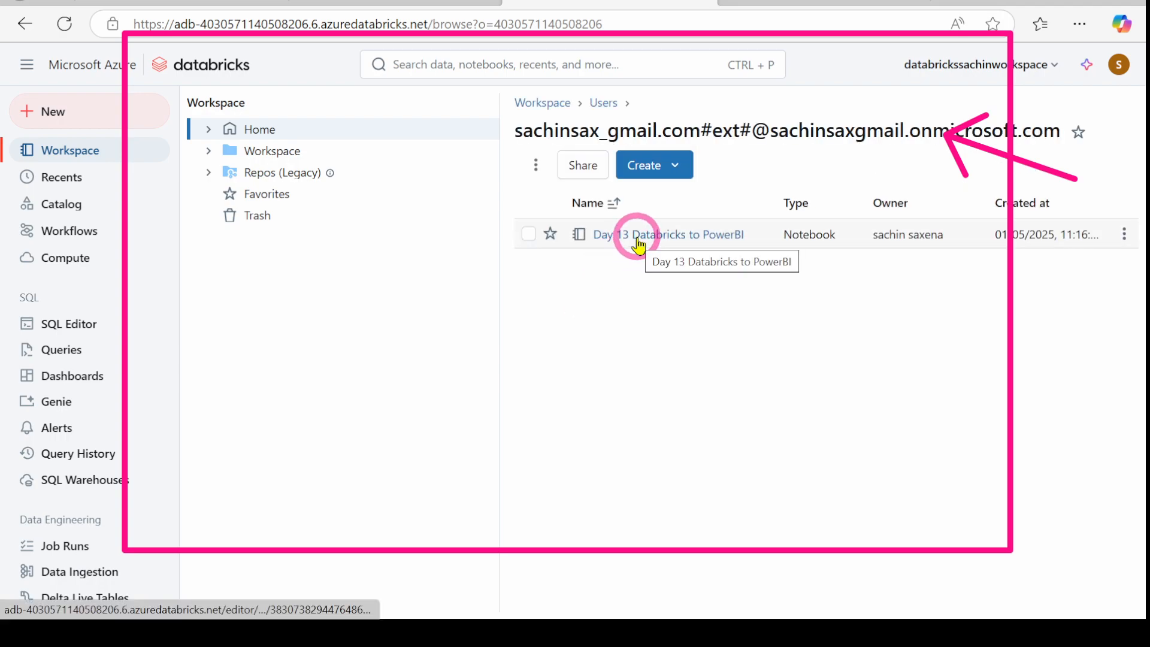
left_click(43, 209)
left_click(502, 12)
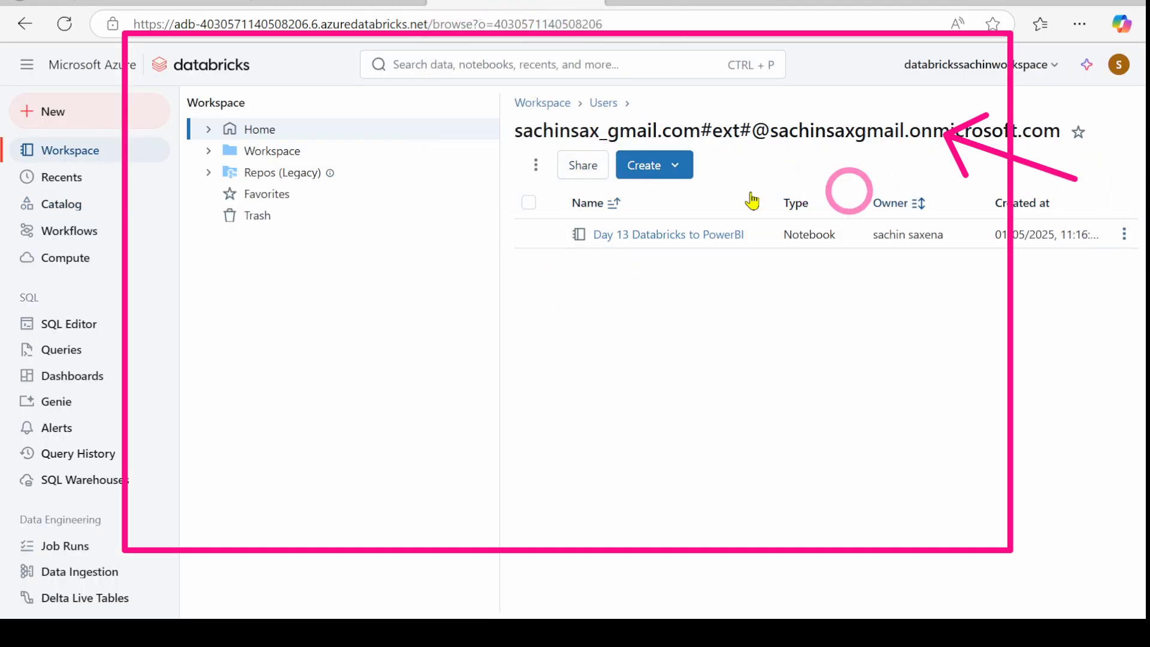
left_click(677, 166)
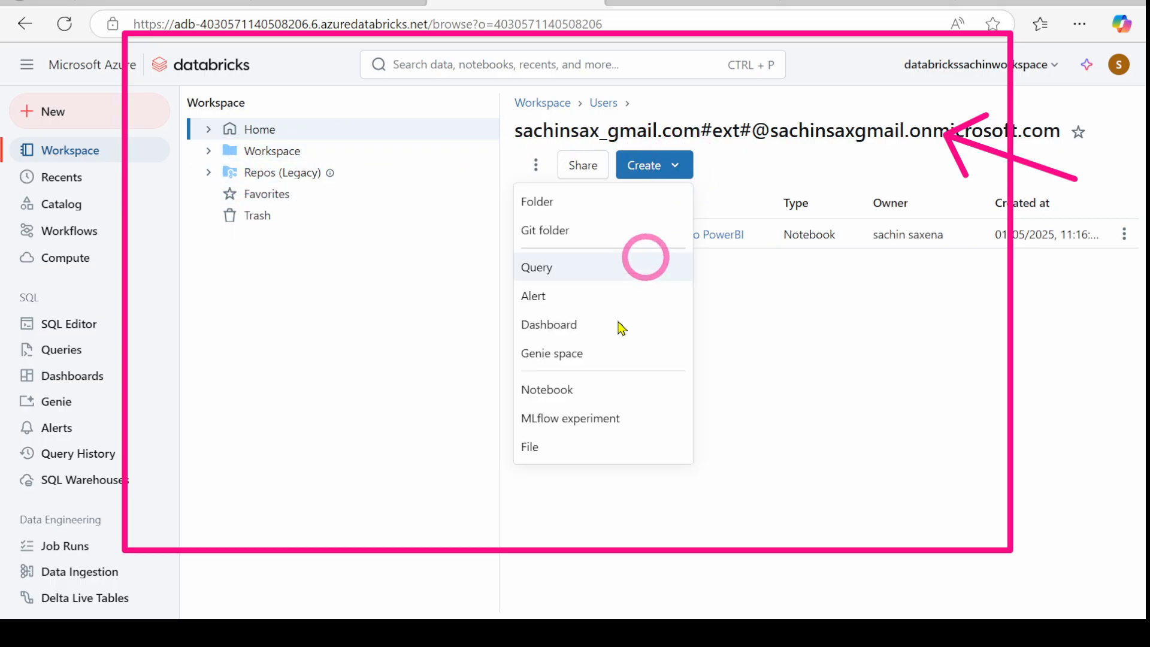
left_click(552, 390)
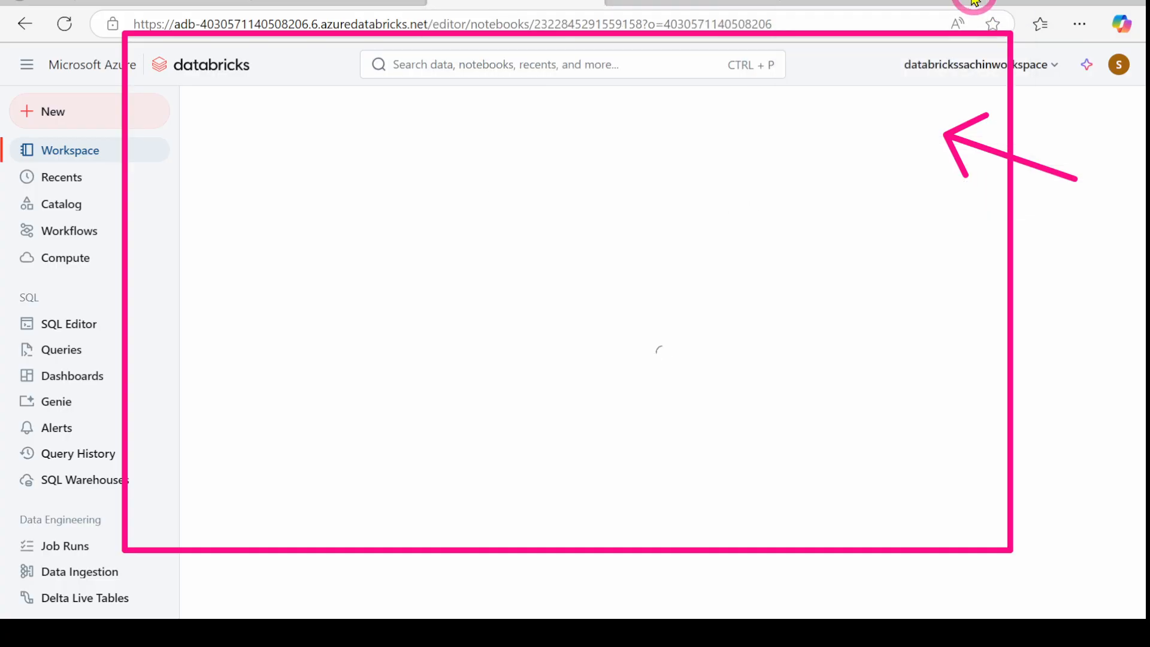
Step: Duplicate the notebook tab and rename the notebook to 'Day 16 Power BI Data visulaization'
right_click(519, 4)
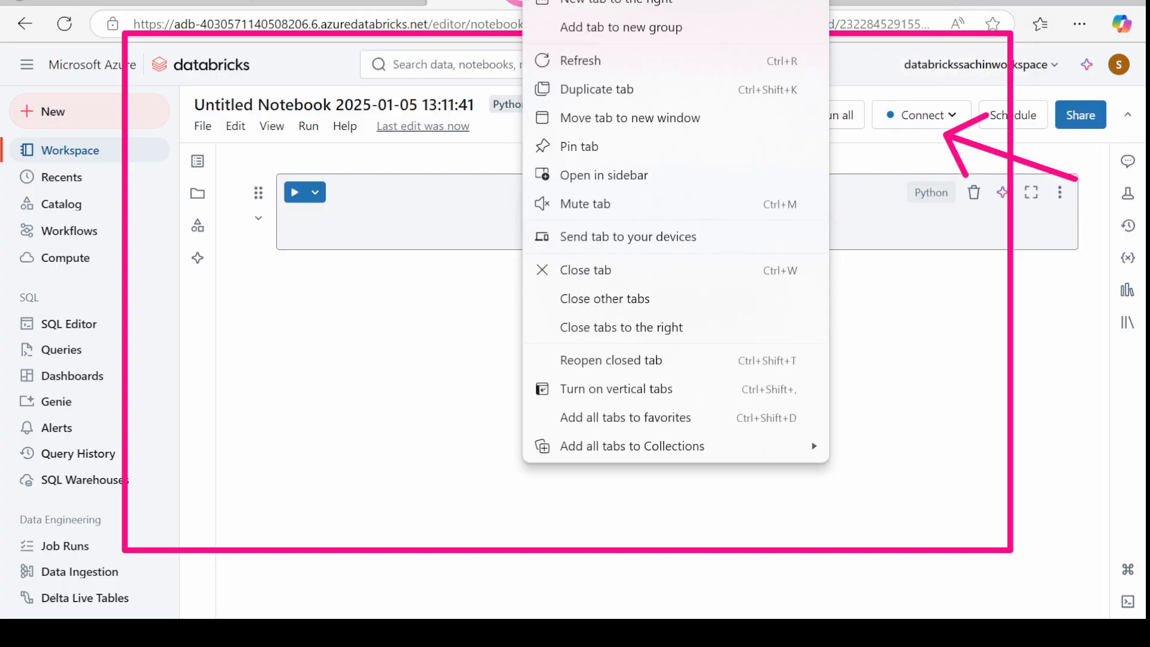
left_click(565, 89)
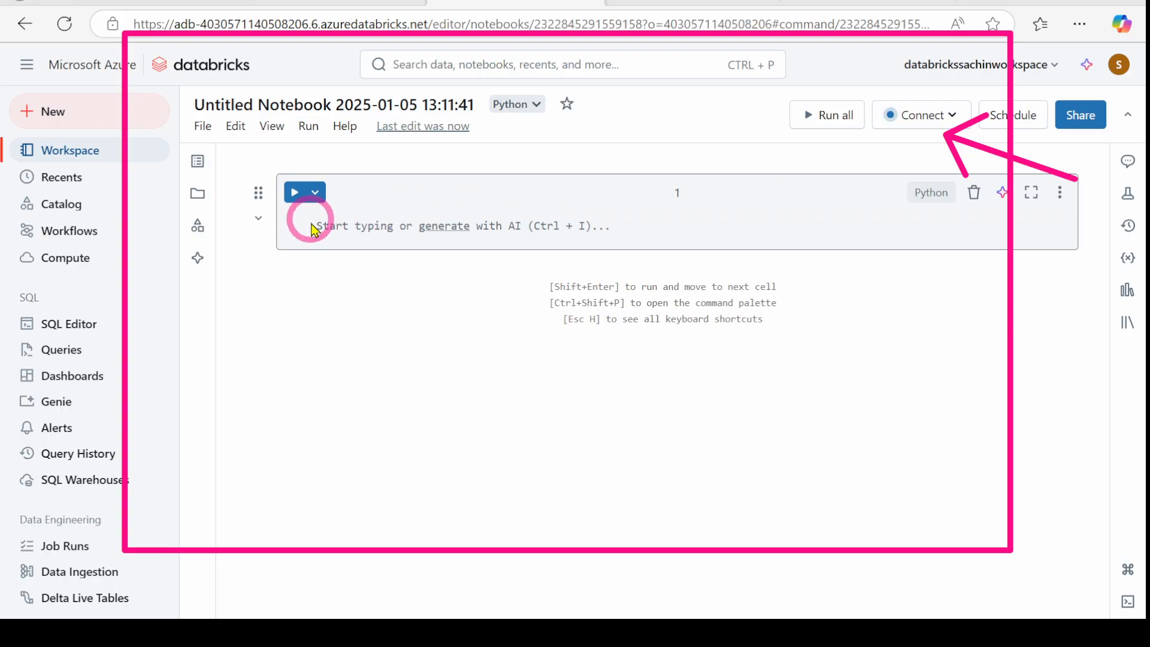
left_click(281, 96)
triple_click(281, 96)
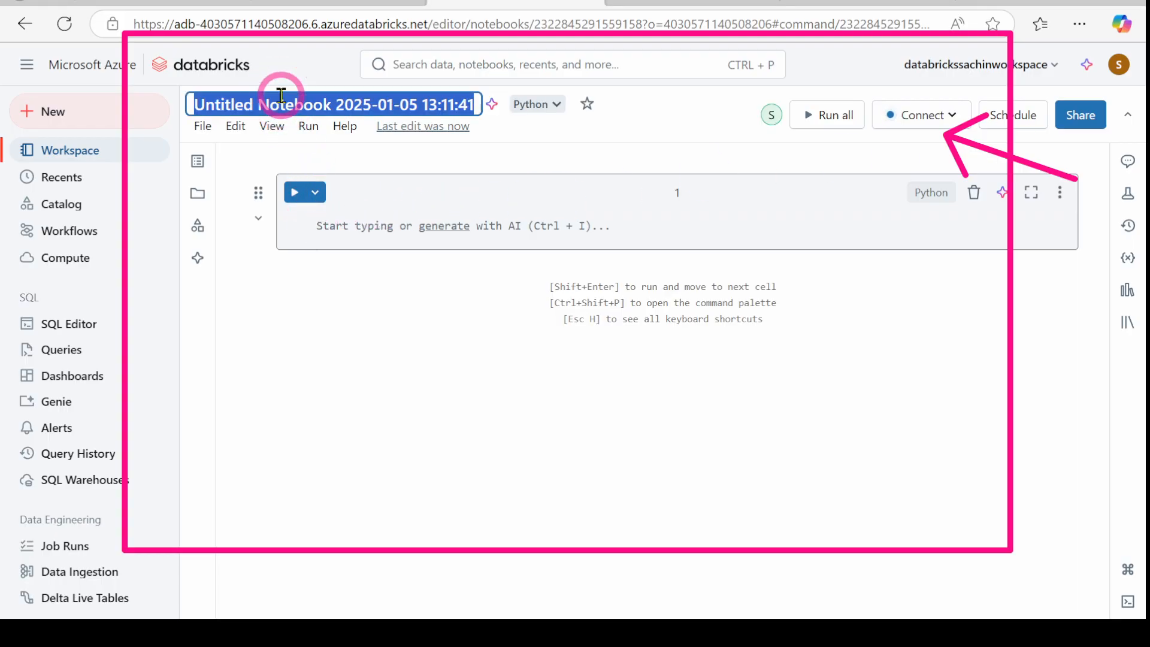
type("Day")
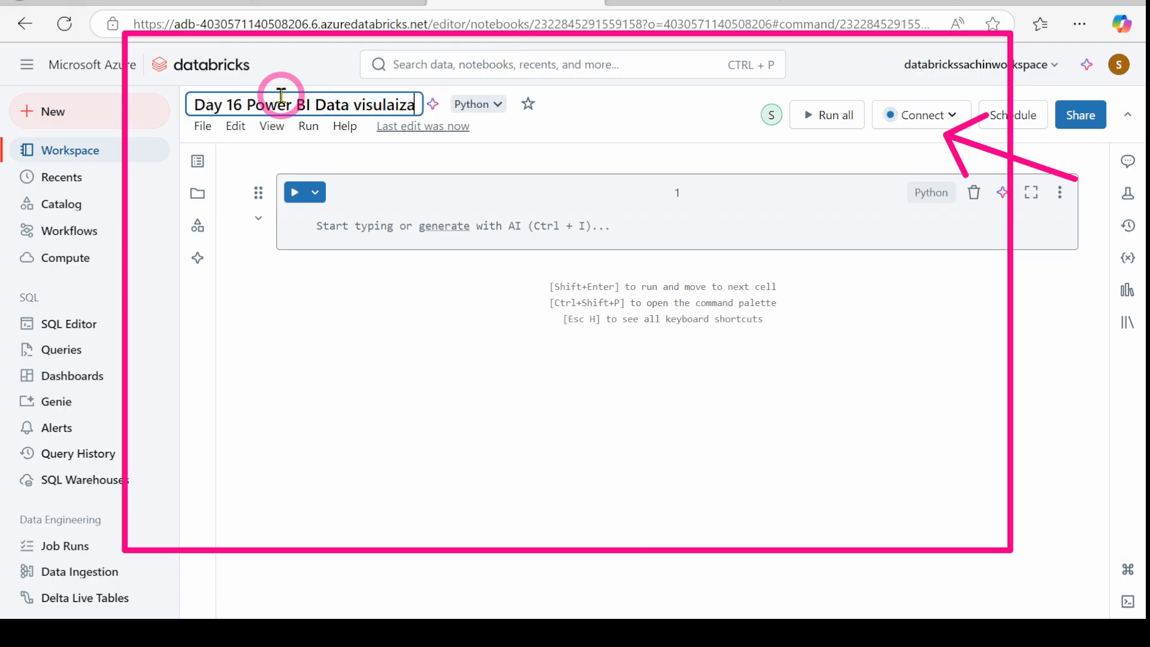
left_click(326, 226)
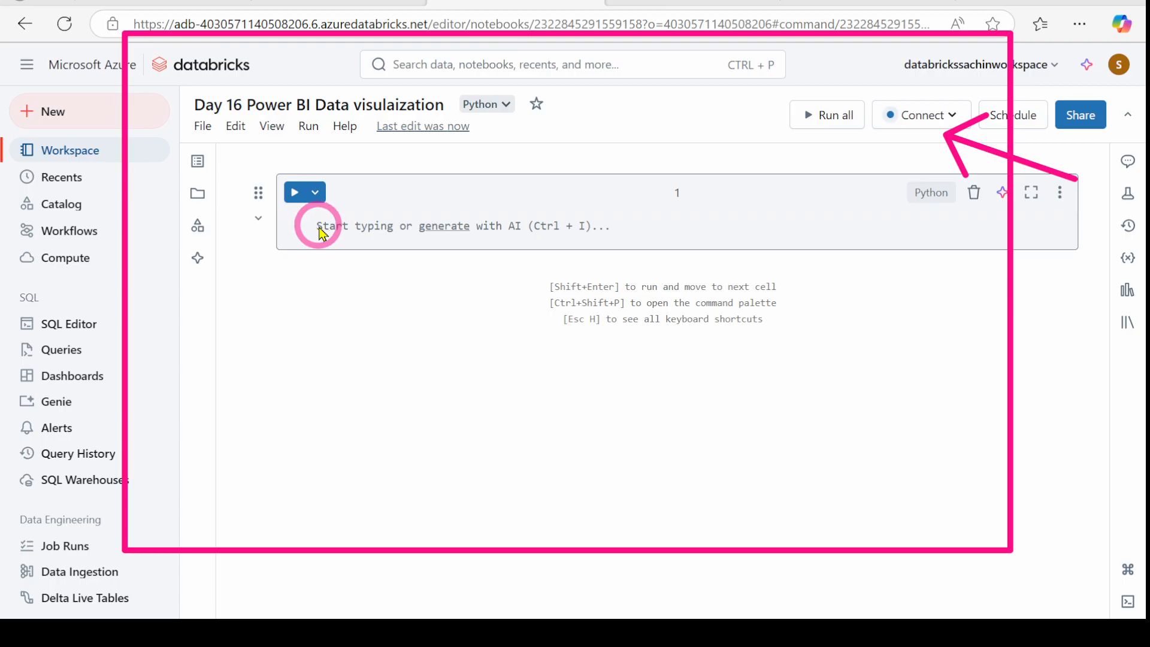
Step: Write a print statement in the first cell and run it on the cluster, printing Schin
left_click(366, 235)
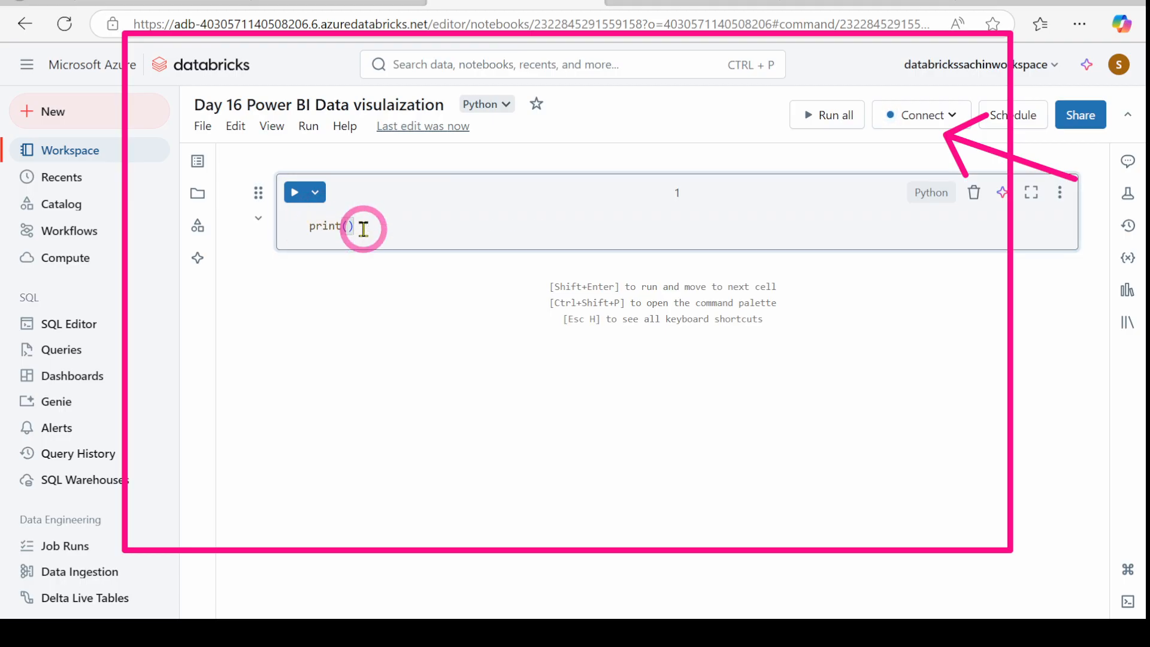
type("print(\"a")
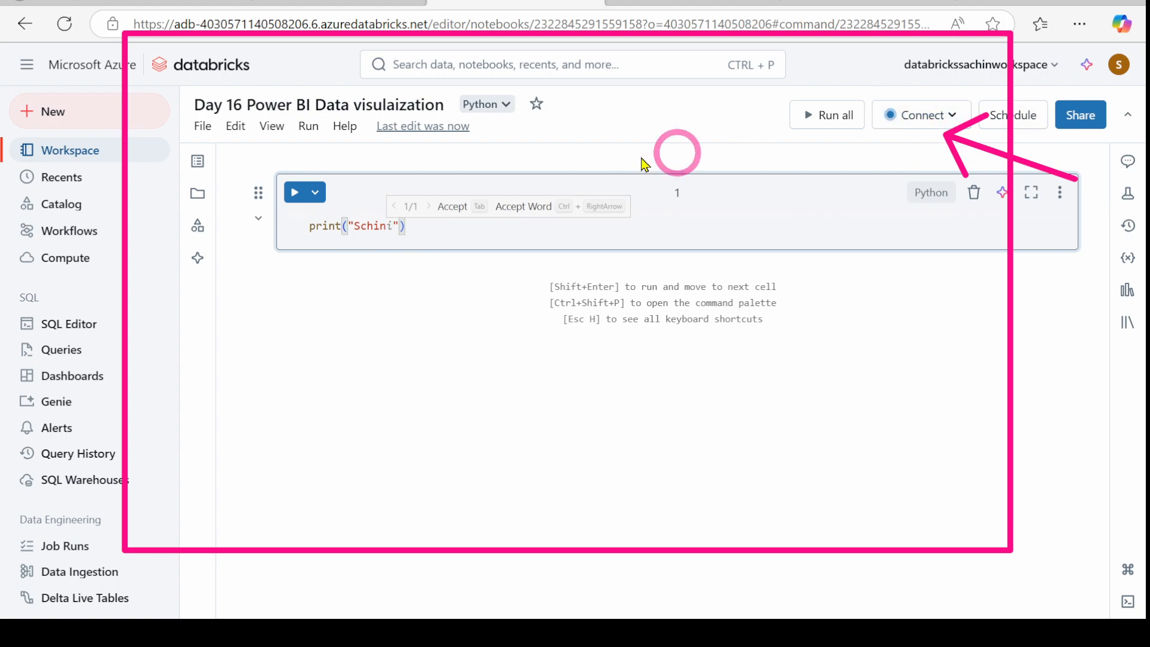
left_click(292, 191)
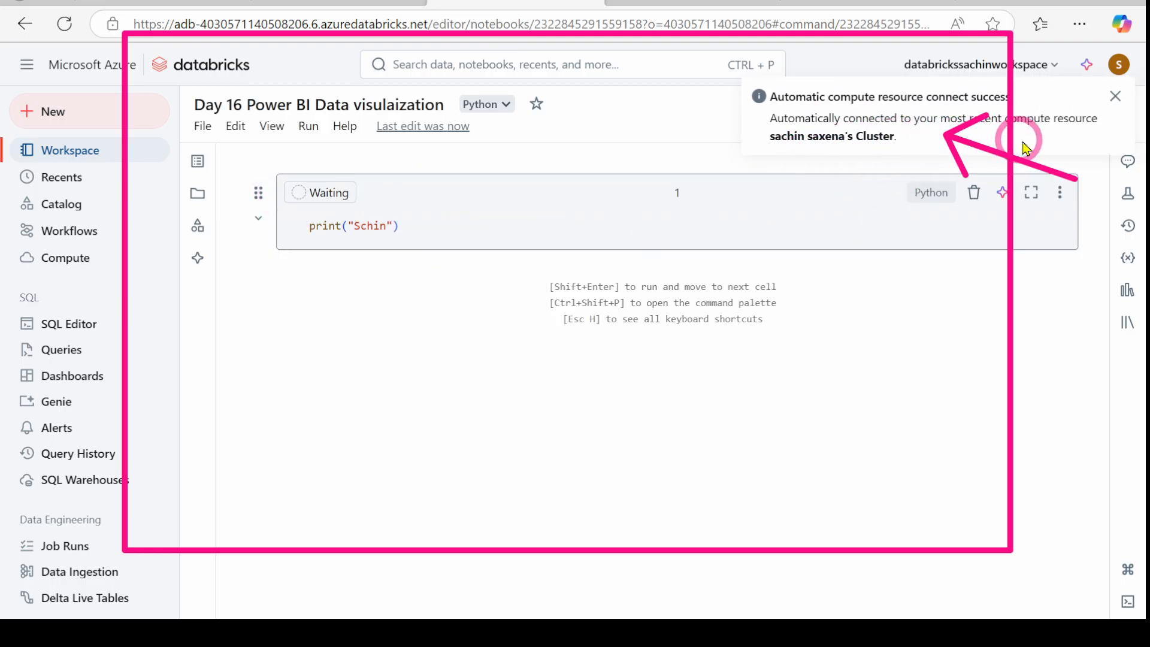
Step: Add an empty second code cell and dismiss the compute connection notice
mouse_move(450, 264)
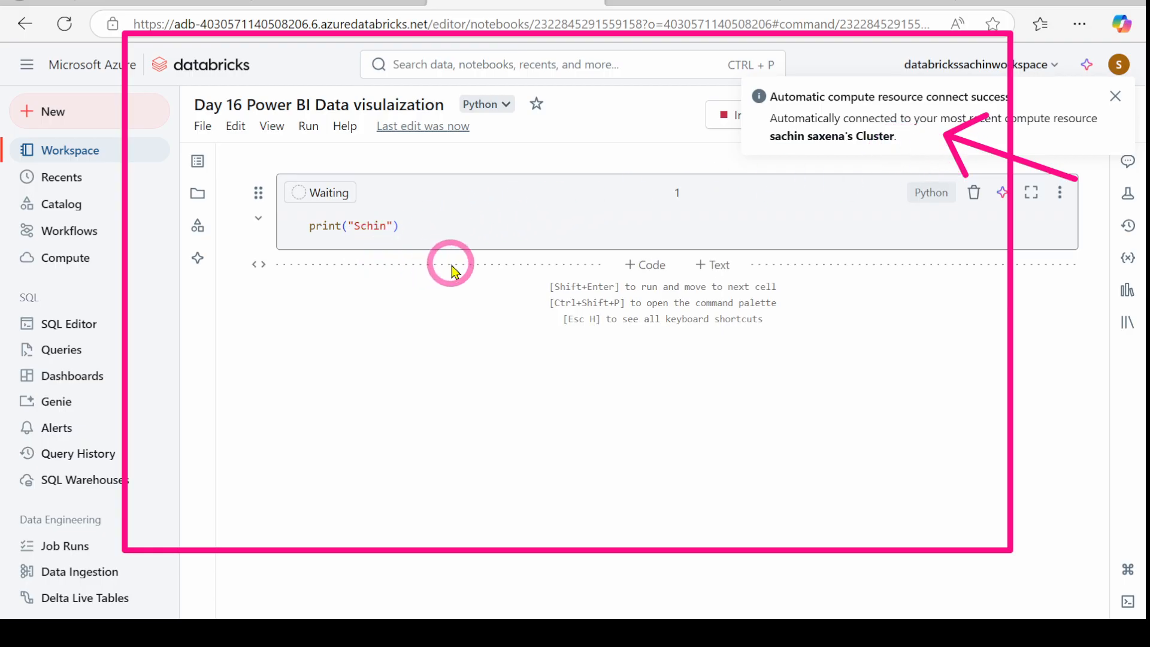
left_click(642, 267)
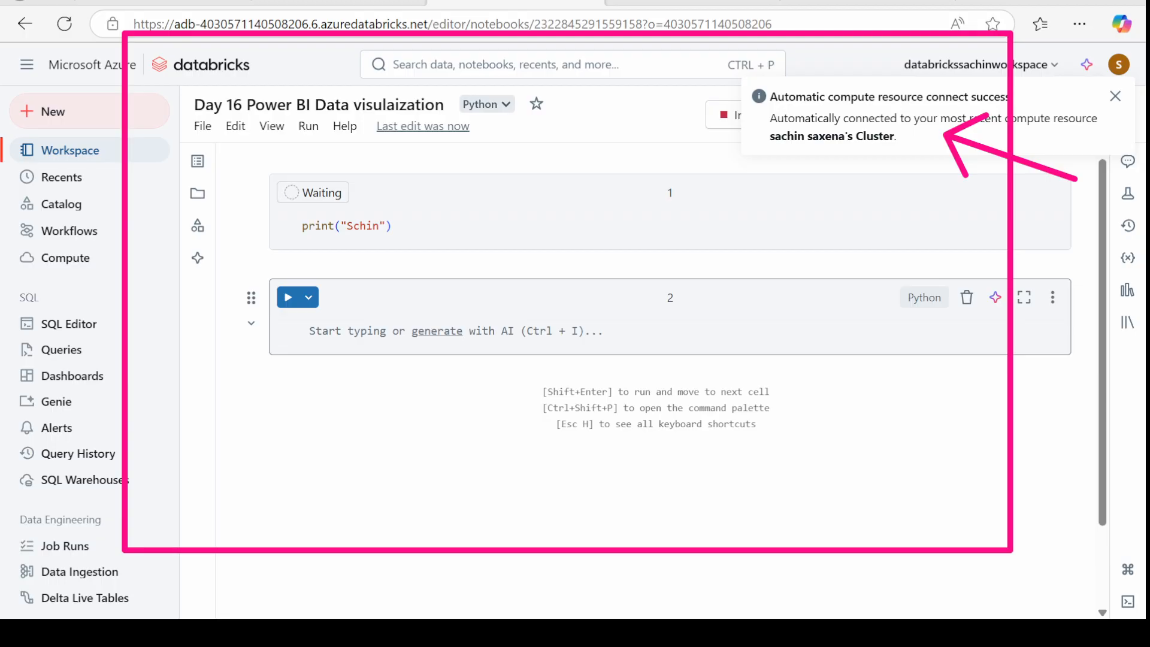
left_click(1115, 96)
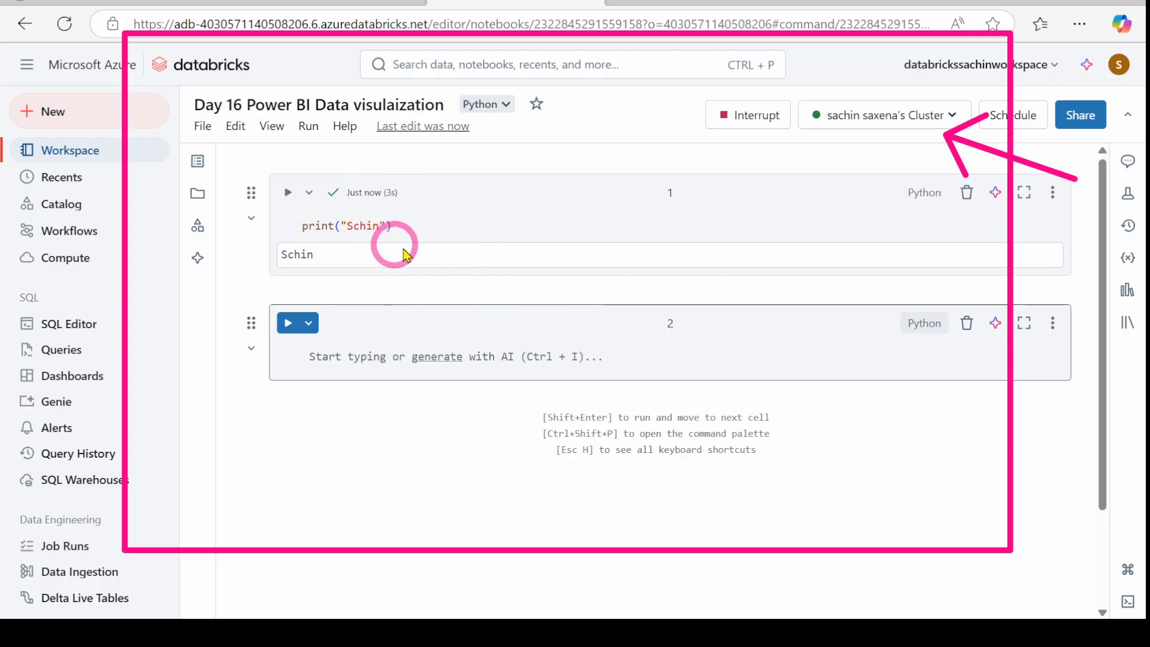
left_click(345, 363)
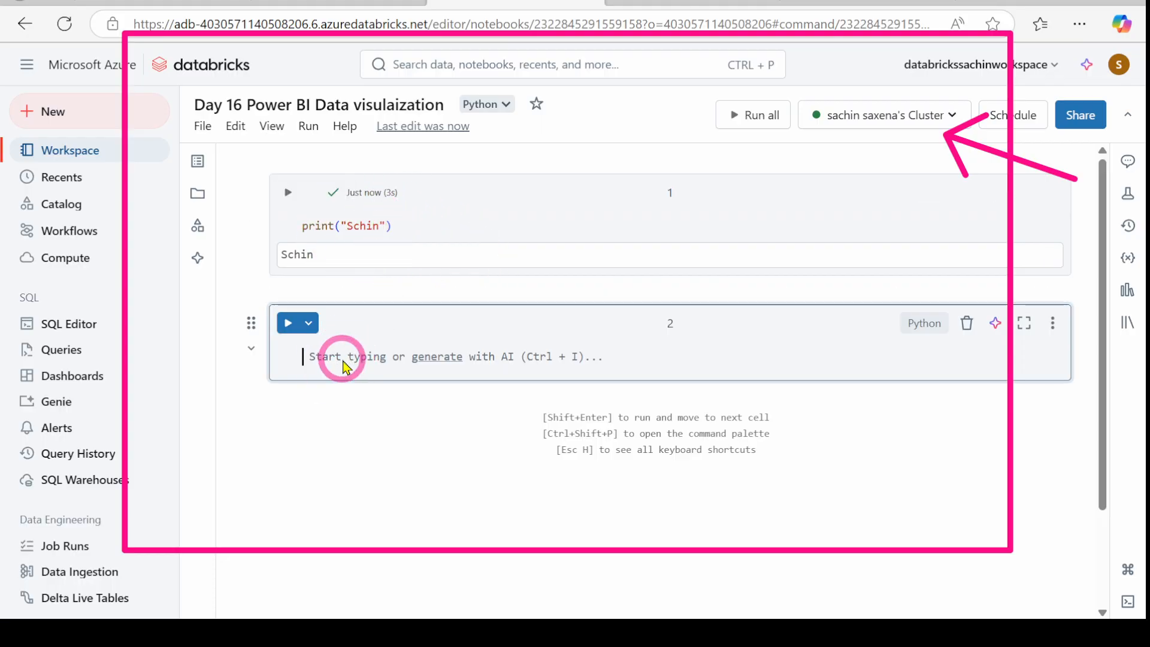
Step: Run %sql DESCRIBE CATALOG `test-catalog` in cell 2, returning 4 rows of catalog details
type("%sql DESCRIBE CATALOG `test-catalog`;")
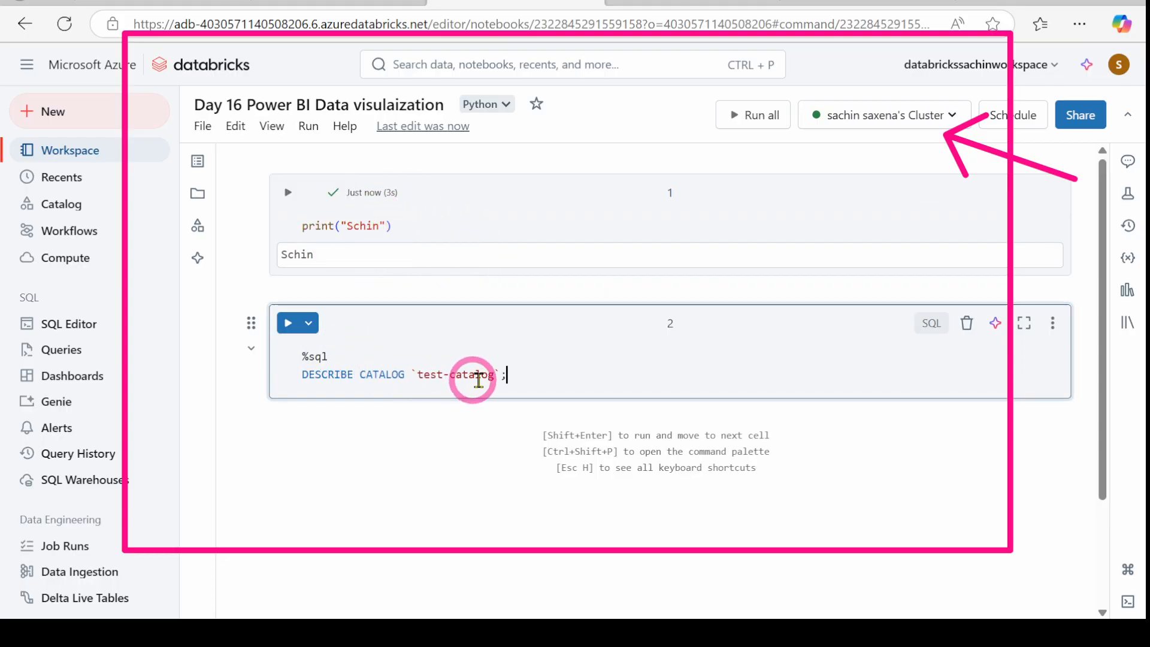
left_click(818, 3)
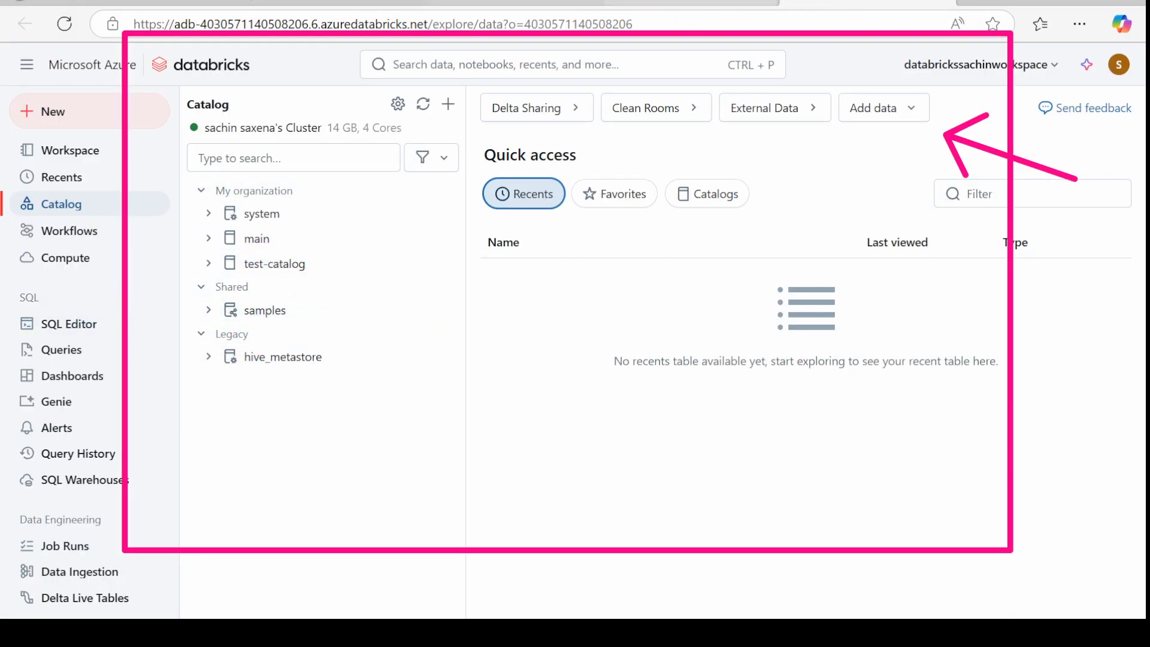
left_click(479, 3)
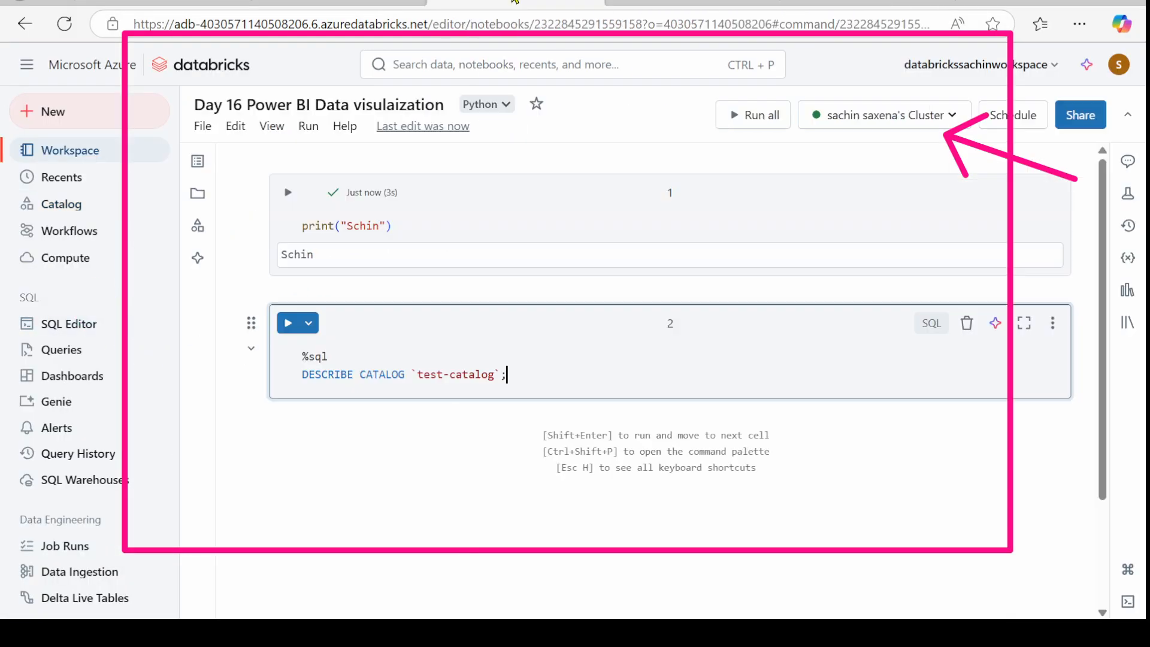
left_click(288, 323)
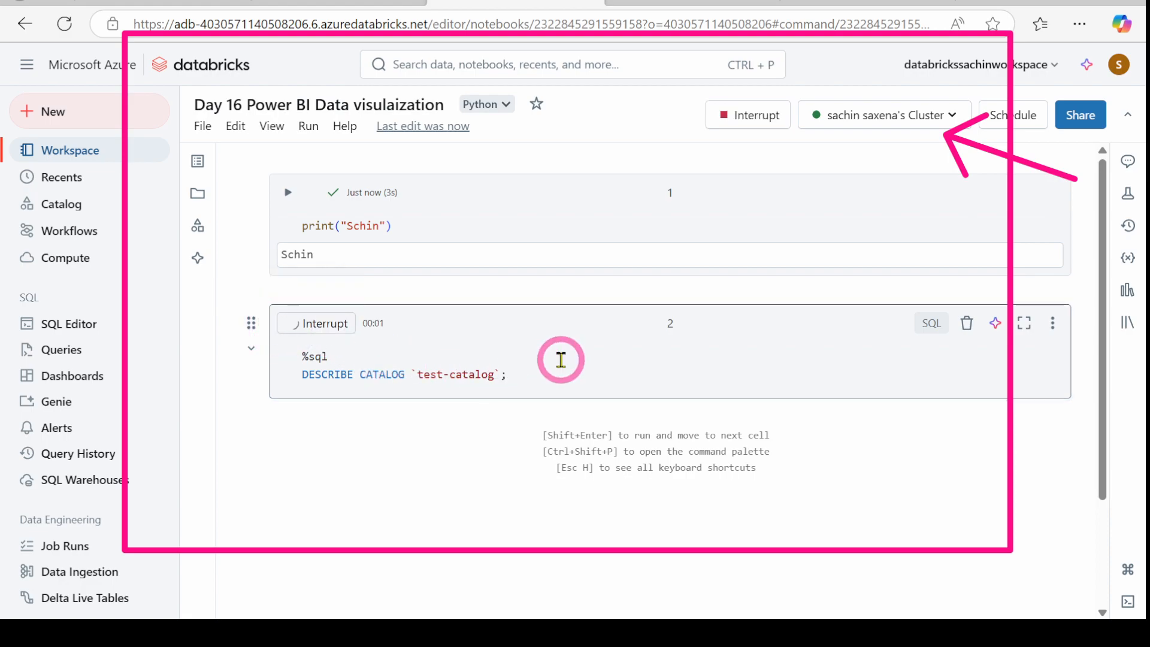
scroll(561, 359, "down", 1)
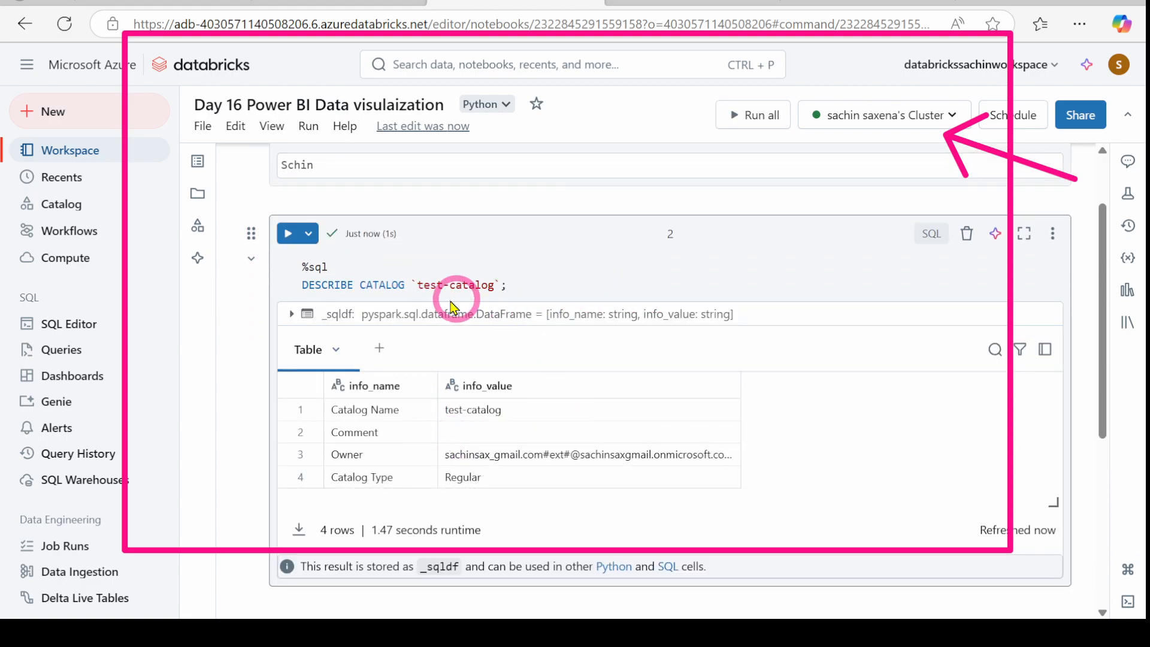
left_click(294, 316)
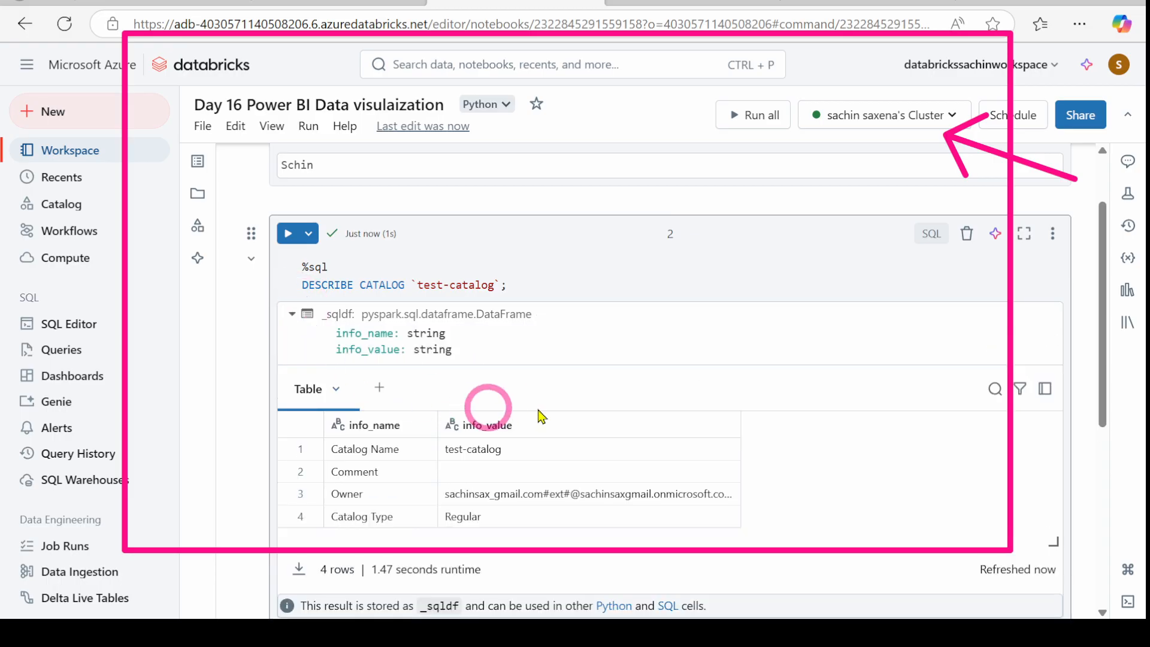
left_click(292, 316)
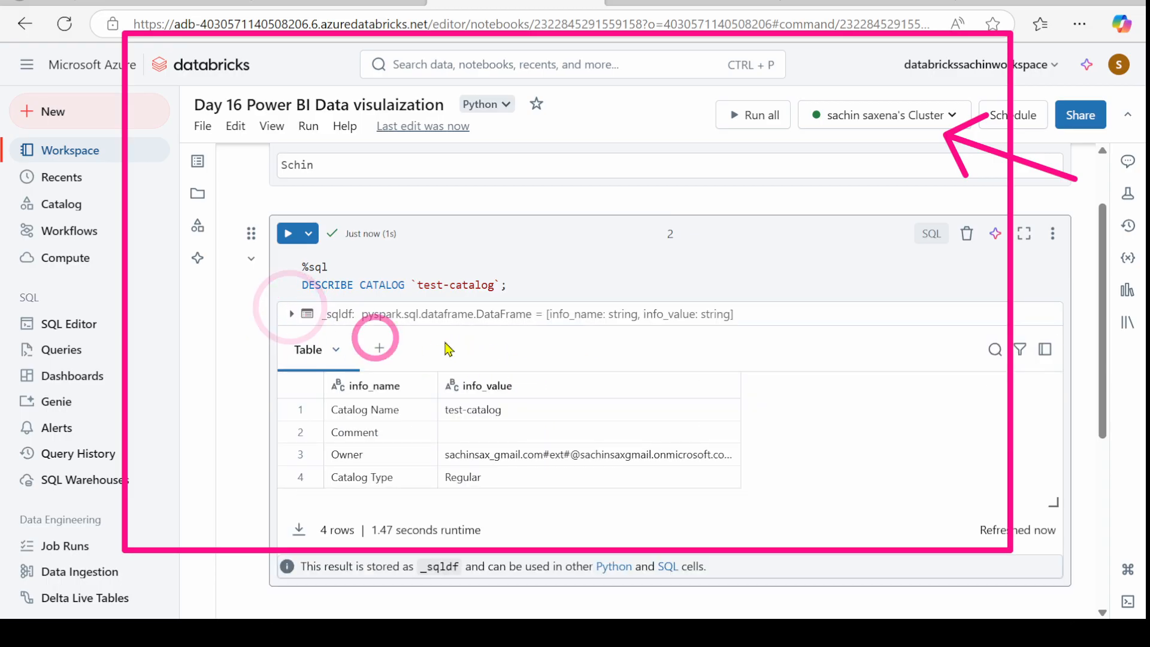
scroll(575, 276, "down", 1)
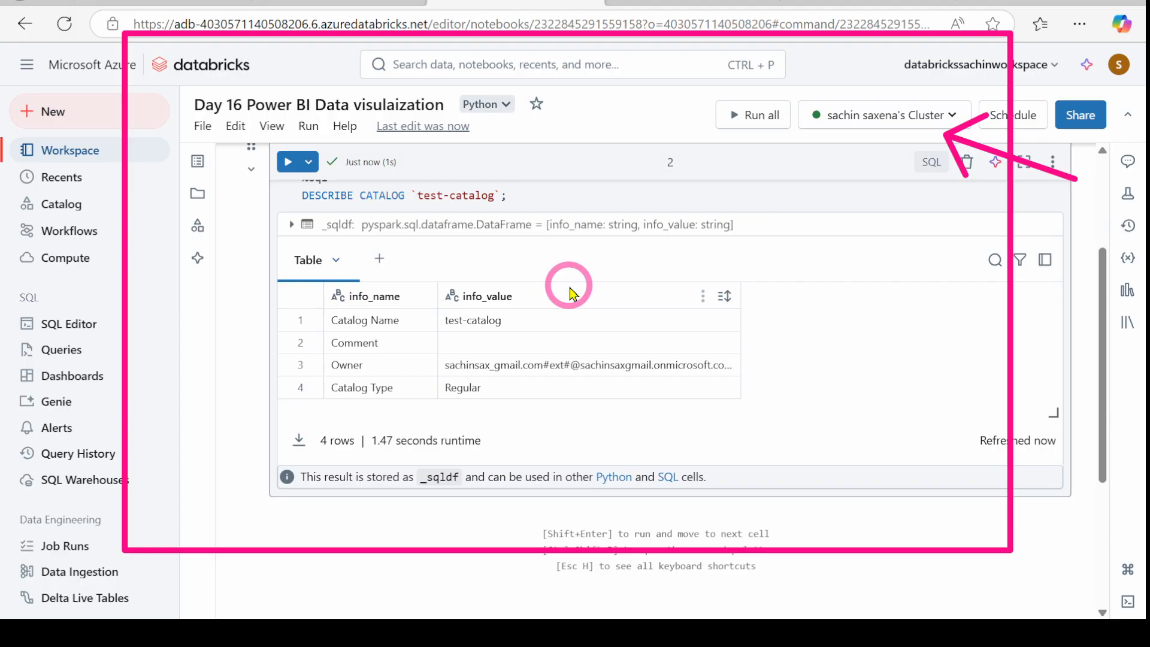
left_click(653, 3)
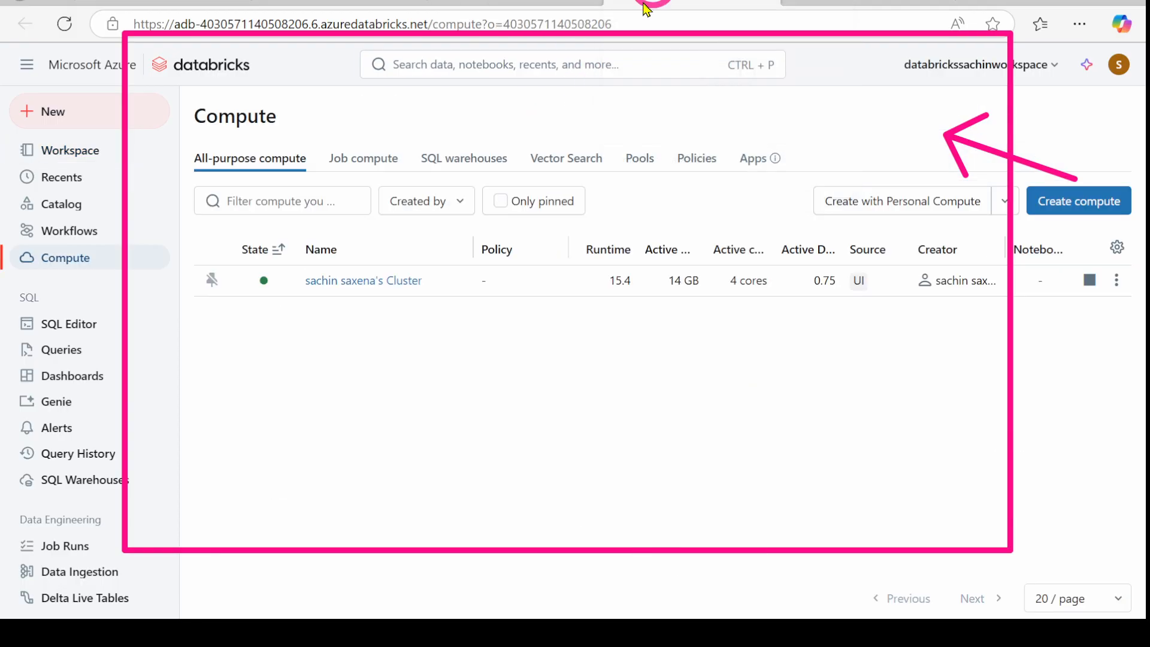
Step: Show test-catalog's Permissions, where All account users hold only BROWSE
left_click(827, 3)
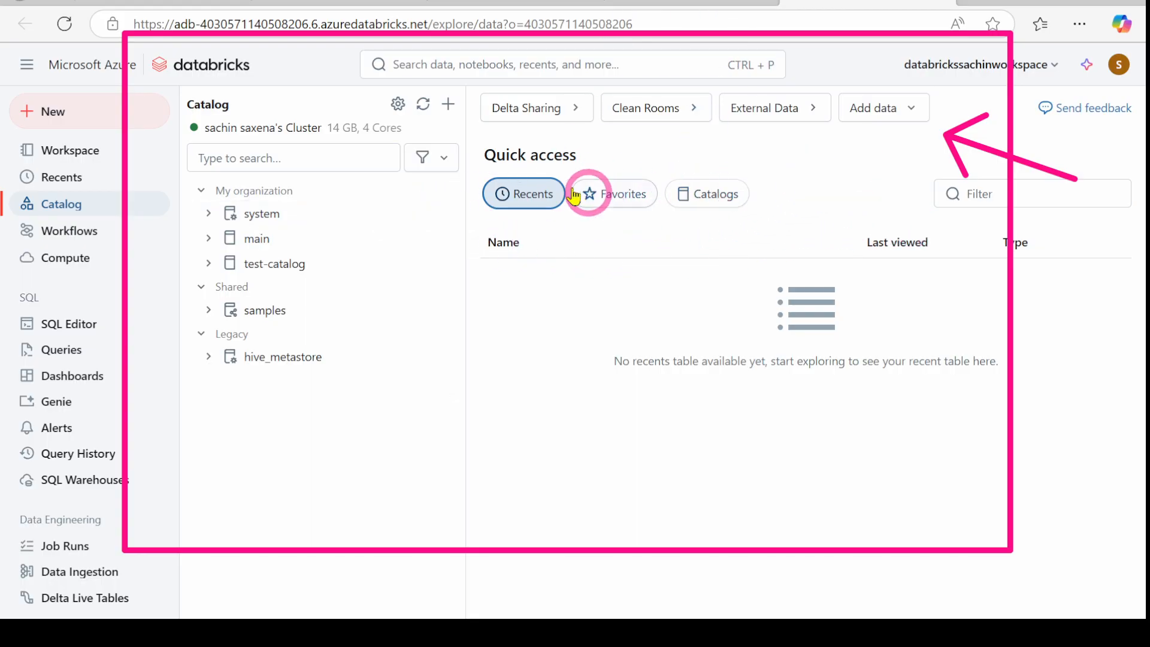
left_click(266, 266)
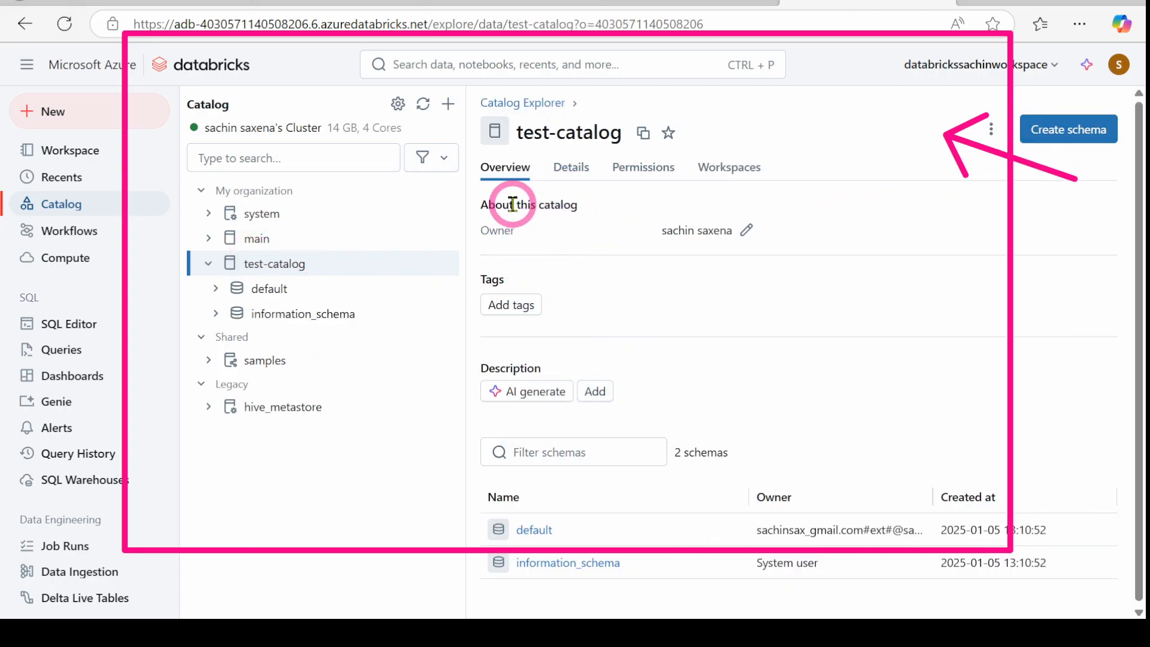
left_click(644, 170)
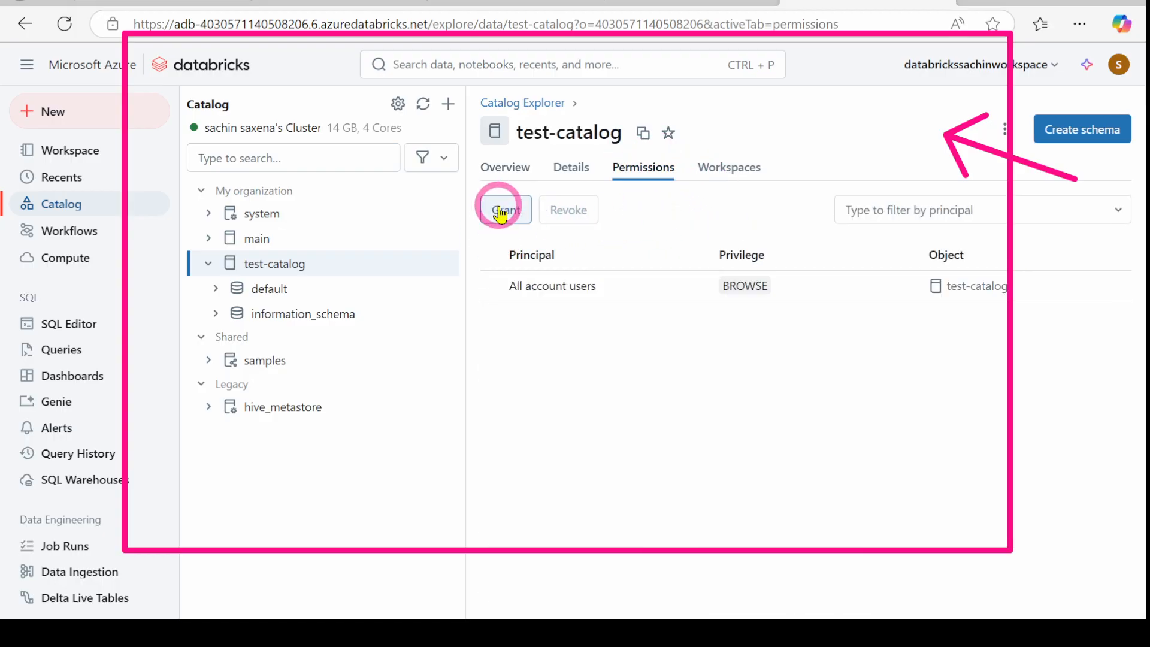
Step: Grant ALL PRIVILEGES on test-catalog to the owner's user, chosen from the Principals search
left_click(502, 212)
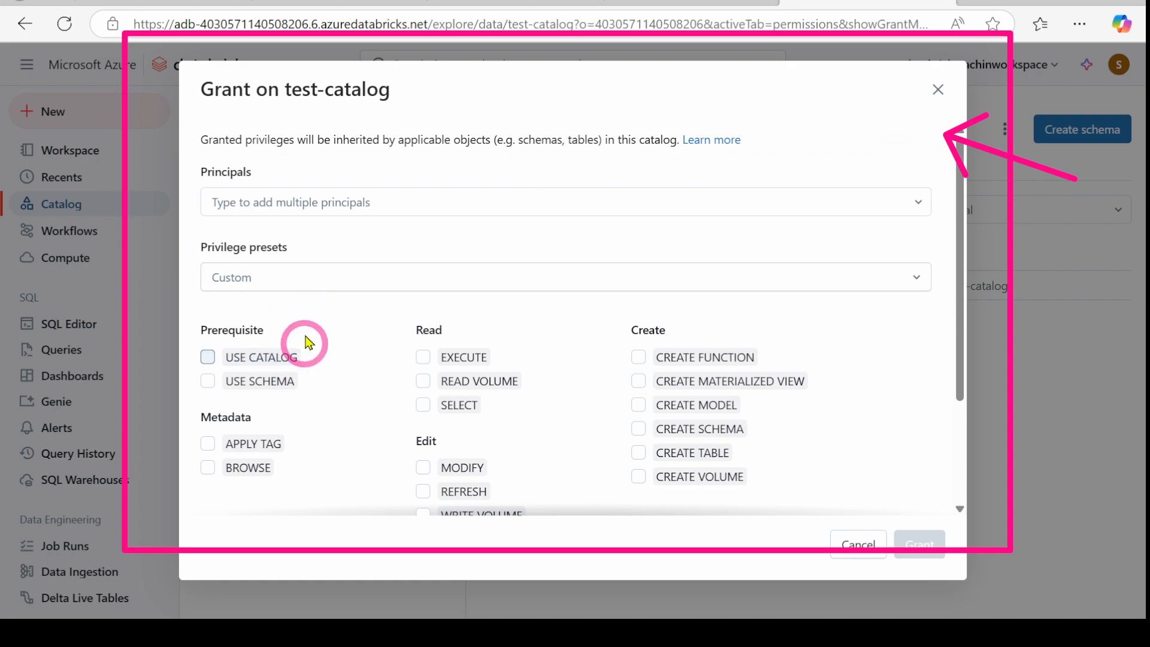
scroll(287, 341, "down", 2)
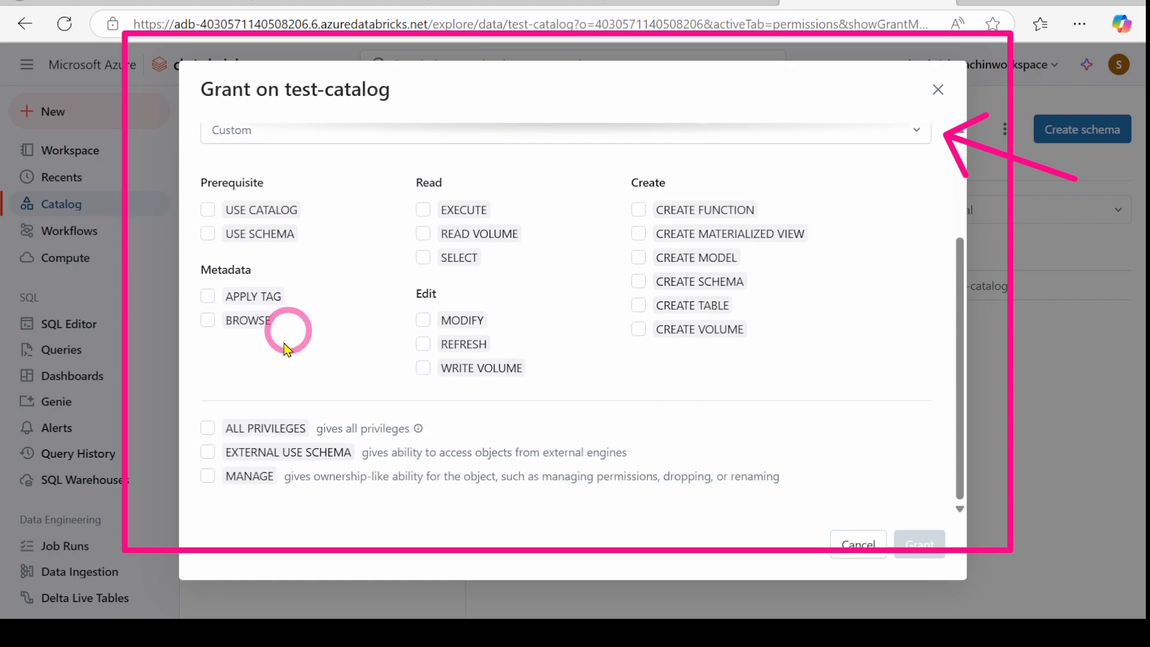
left_click(207, 429)
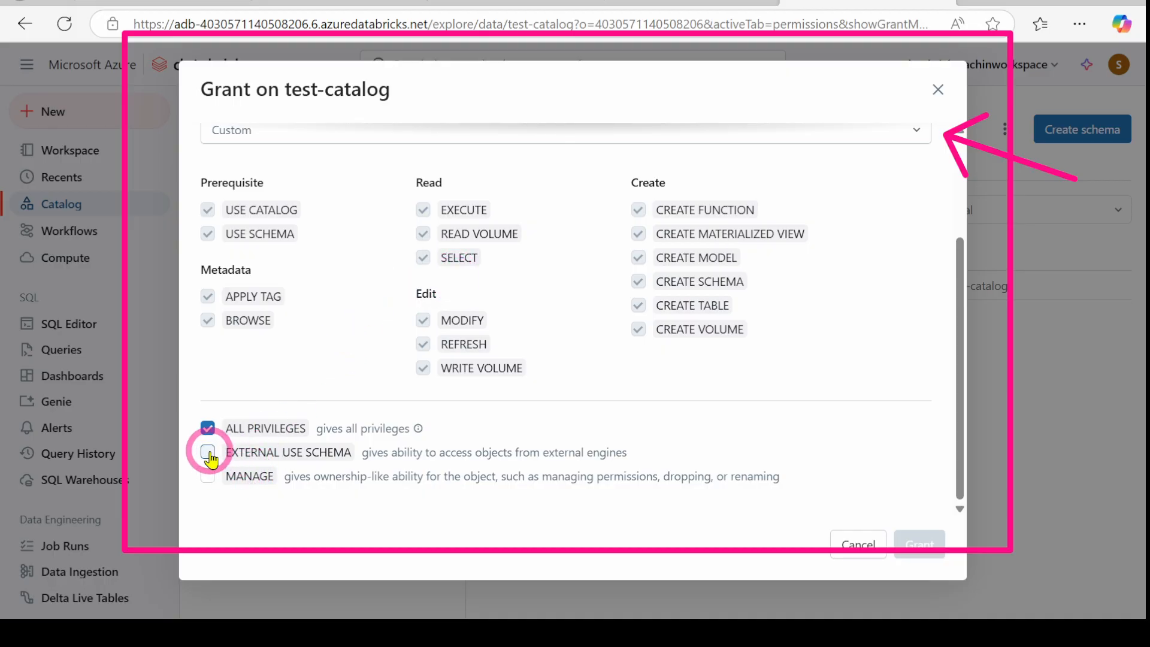
scroll(360, 282, "up", 2)
left_click(263, 200)
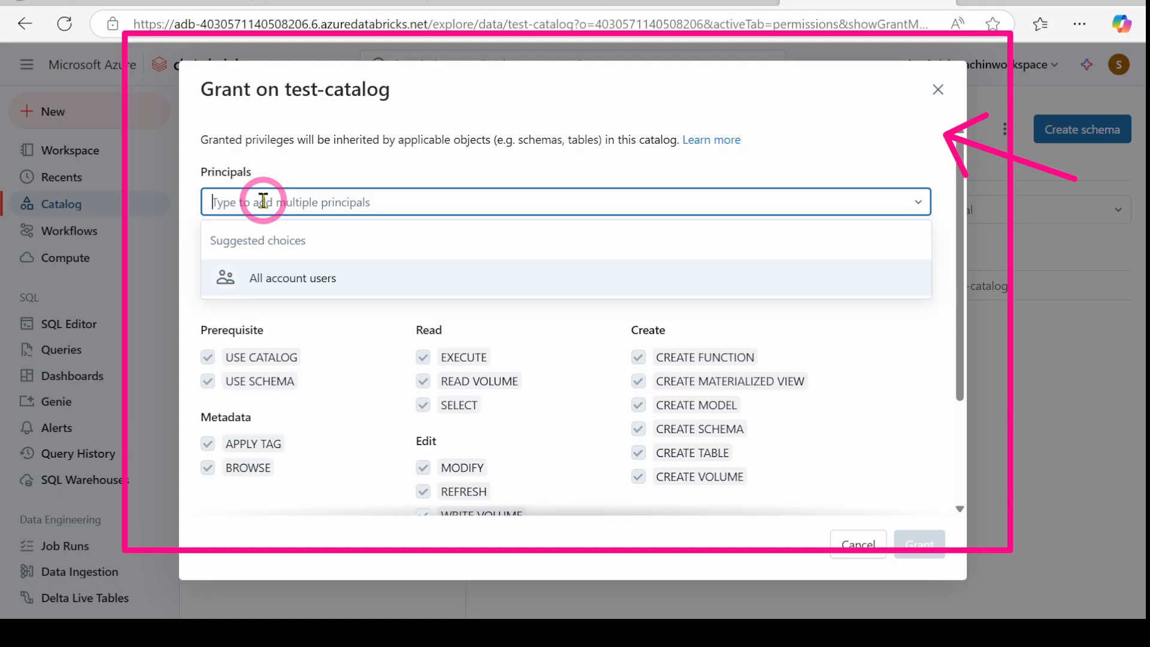
type("sad")
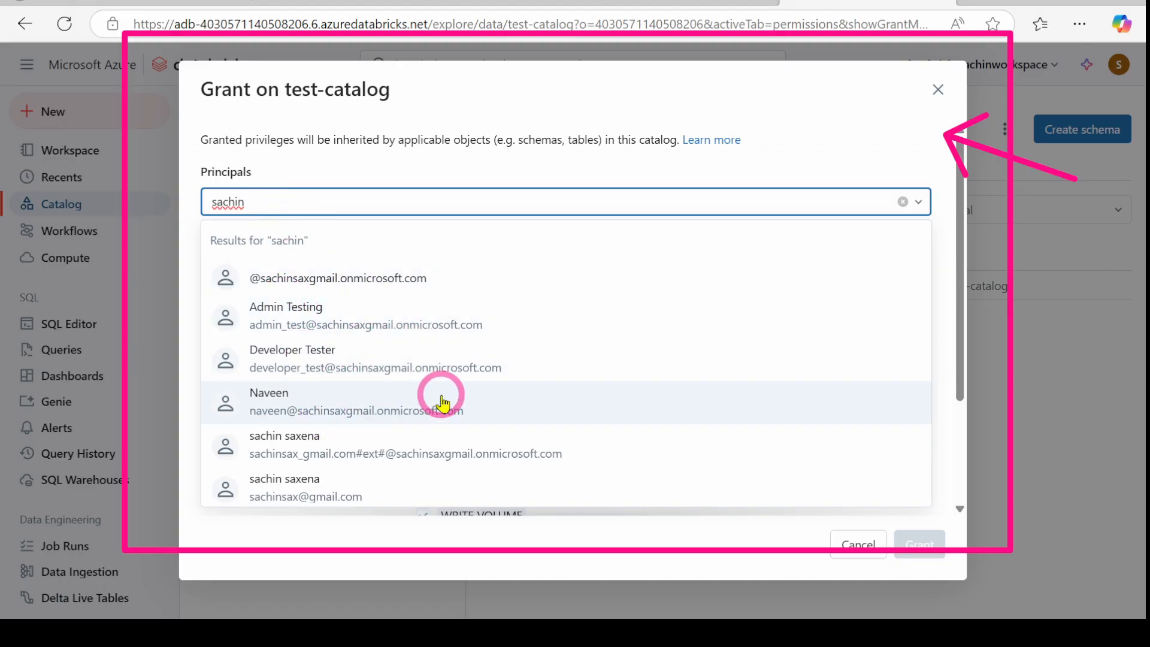
scroll(431, 408, "down", 1)
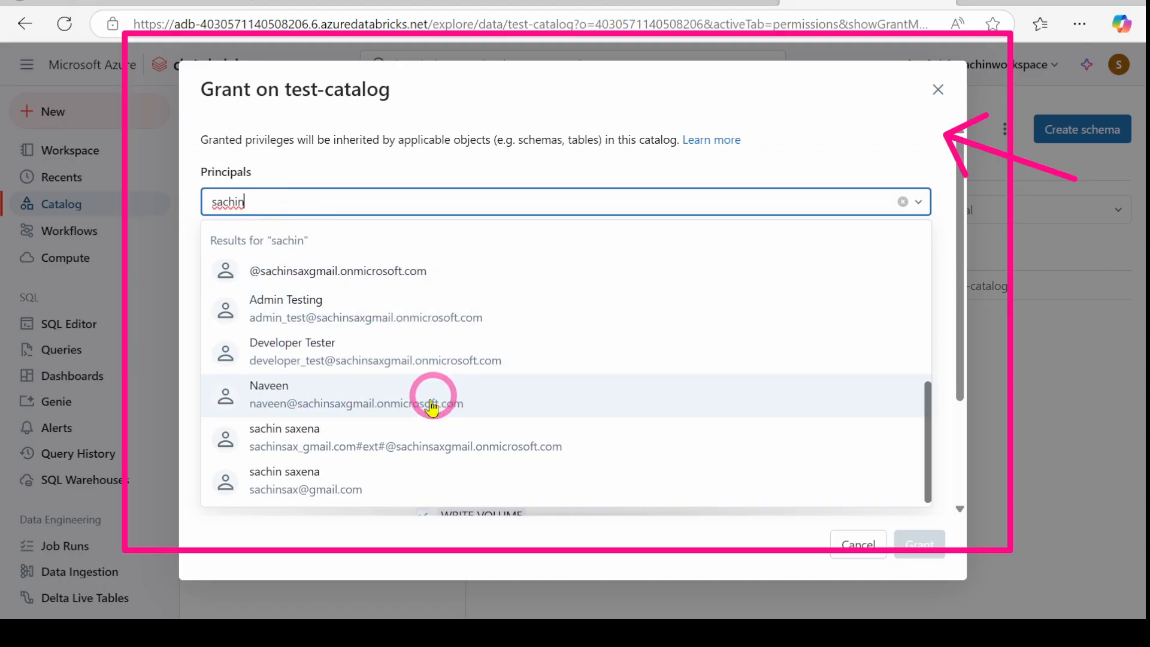
left_click(299, 440)
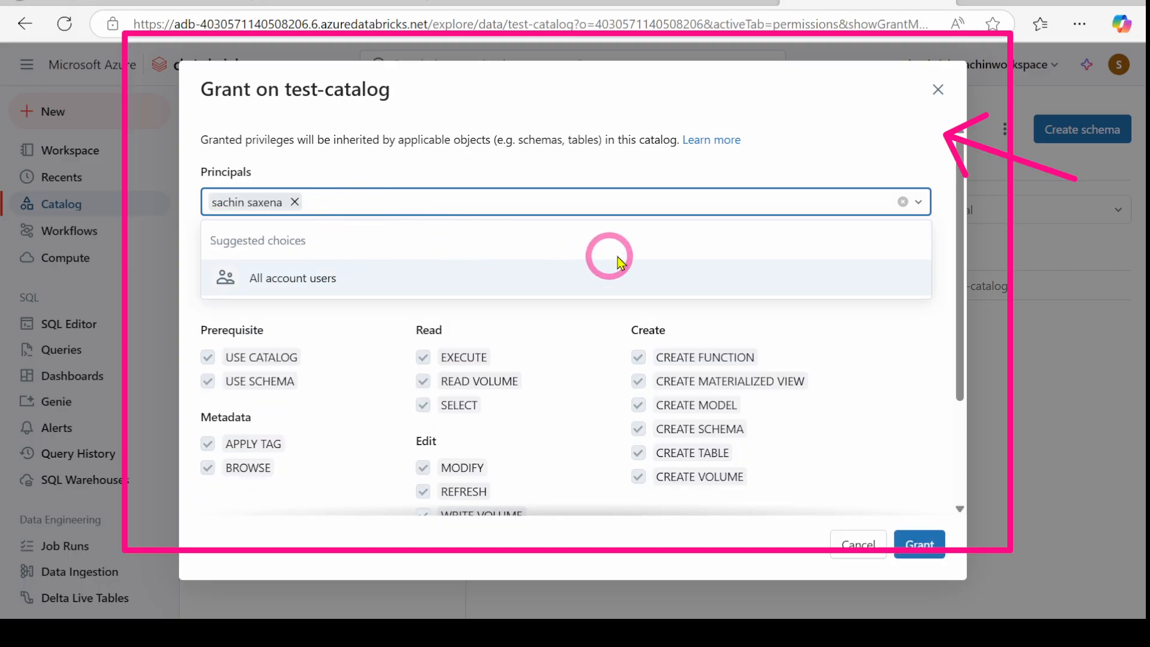
left_click(699, 160)
scroll(359, 443, "down", 3)
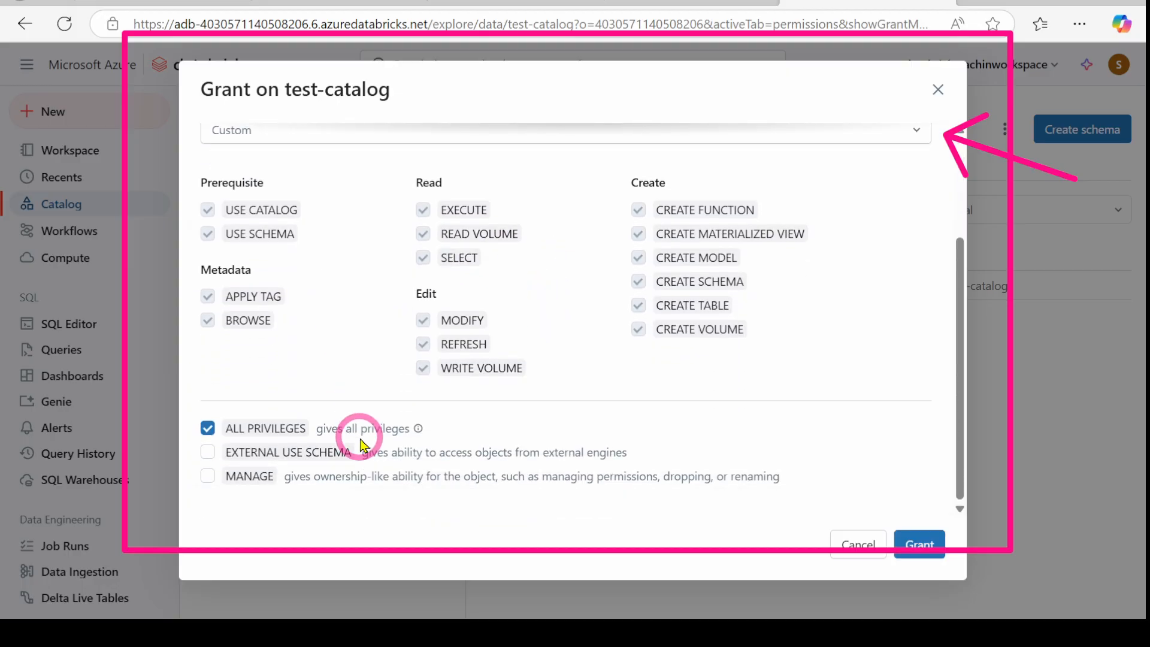
left_click(913, 552)
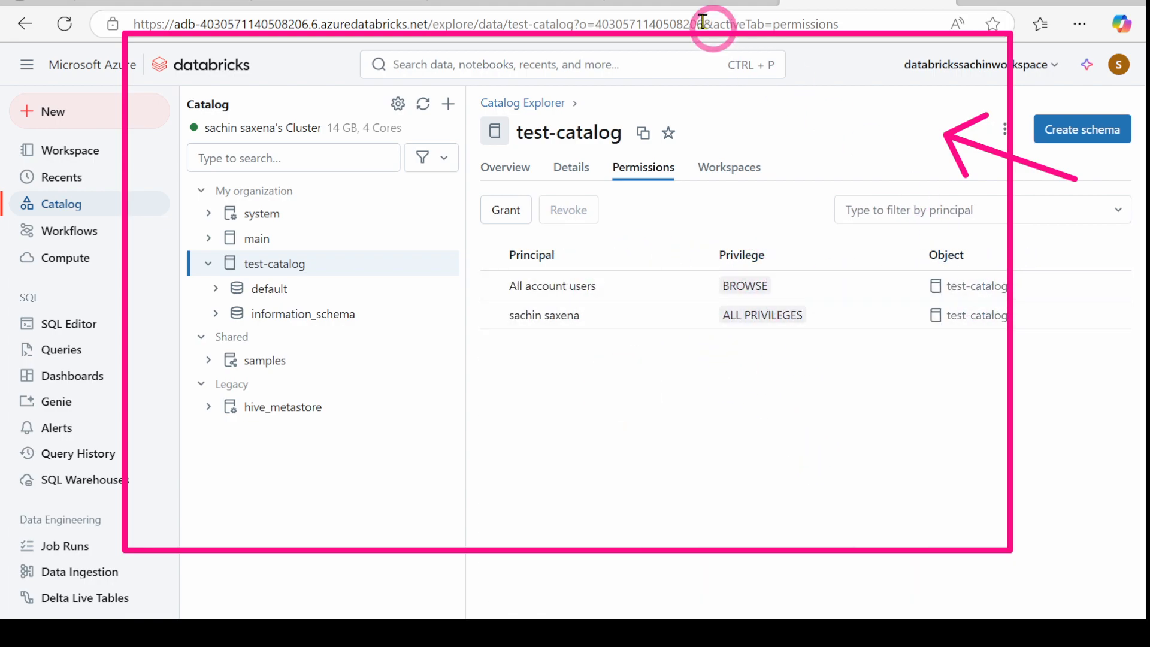
Step: Add cell 3 with the pasted USE CATALOG statement, switch it to SQL and run it
left_click(502, 2)
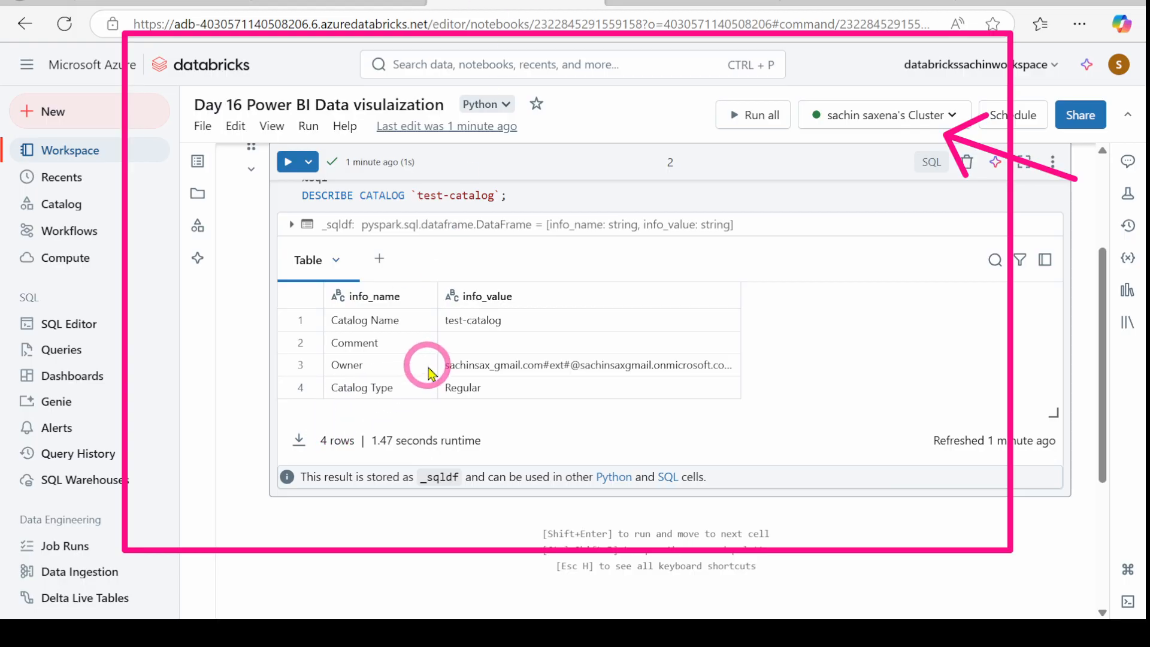
scroll(439, 383, "down", 3)
scroll(400, 281, "up", 4)
scroll(419, 312, "up", 1)
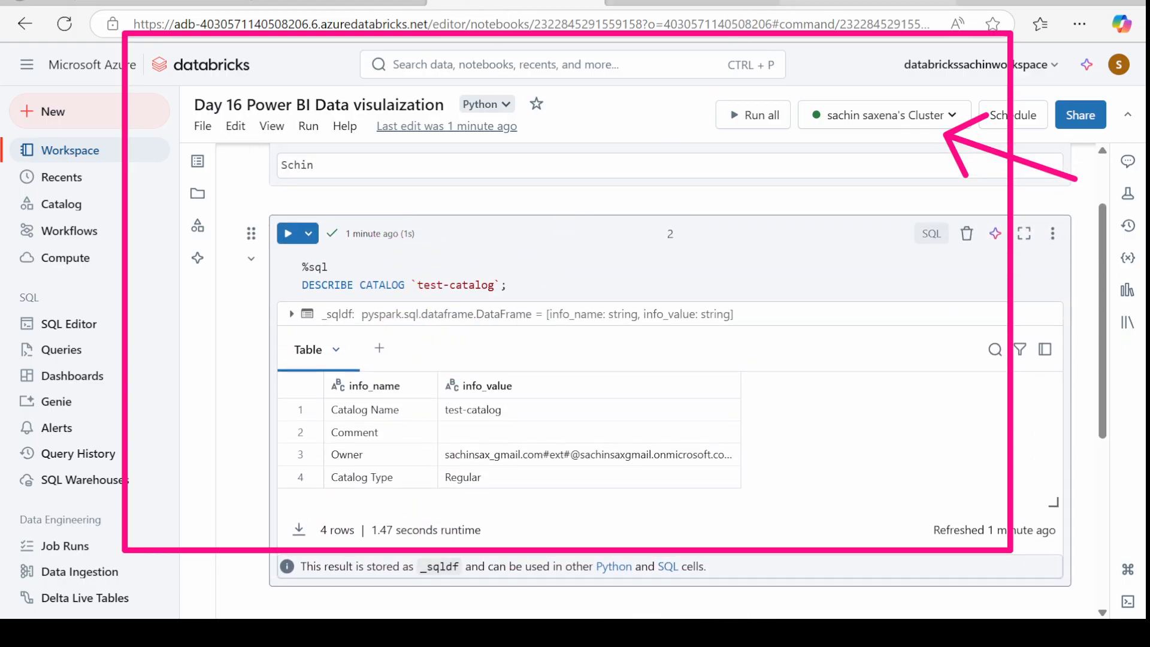
scroll(637, 378, "down", 3)
left_click(639, 422)
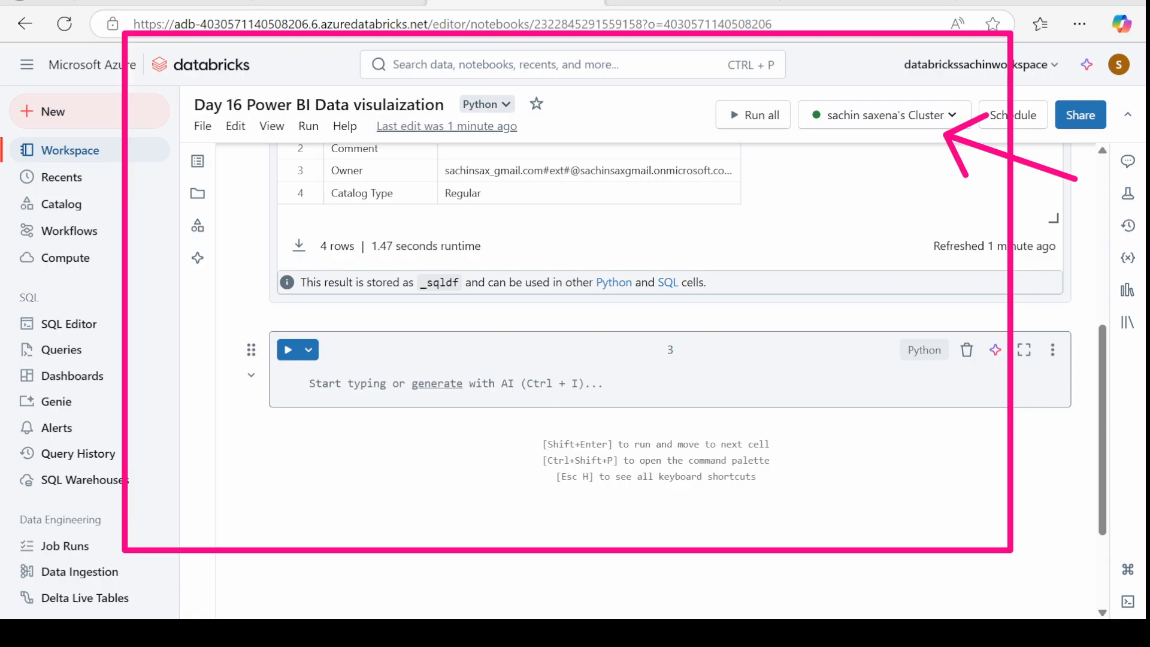
left_click(333, 388)
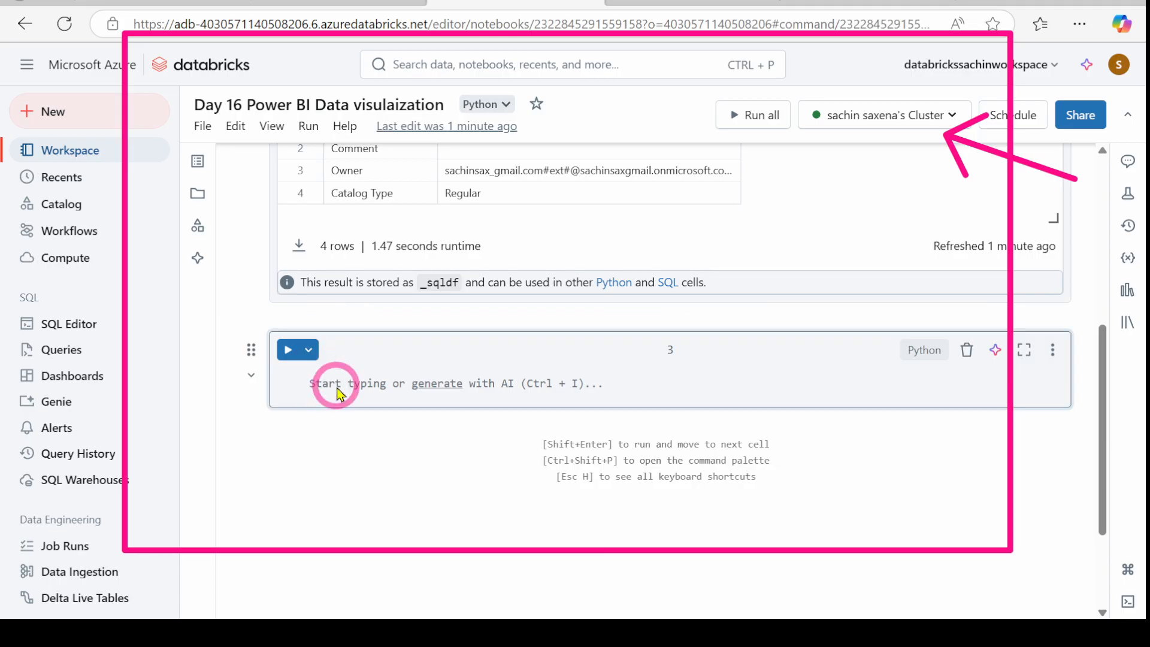
type("spark.sql(\"\"\"USE CATALOG `test-catalog`\"\"\")")
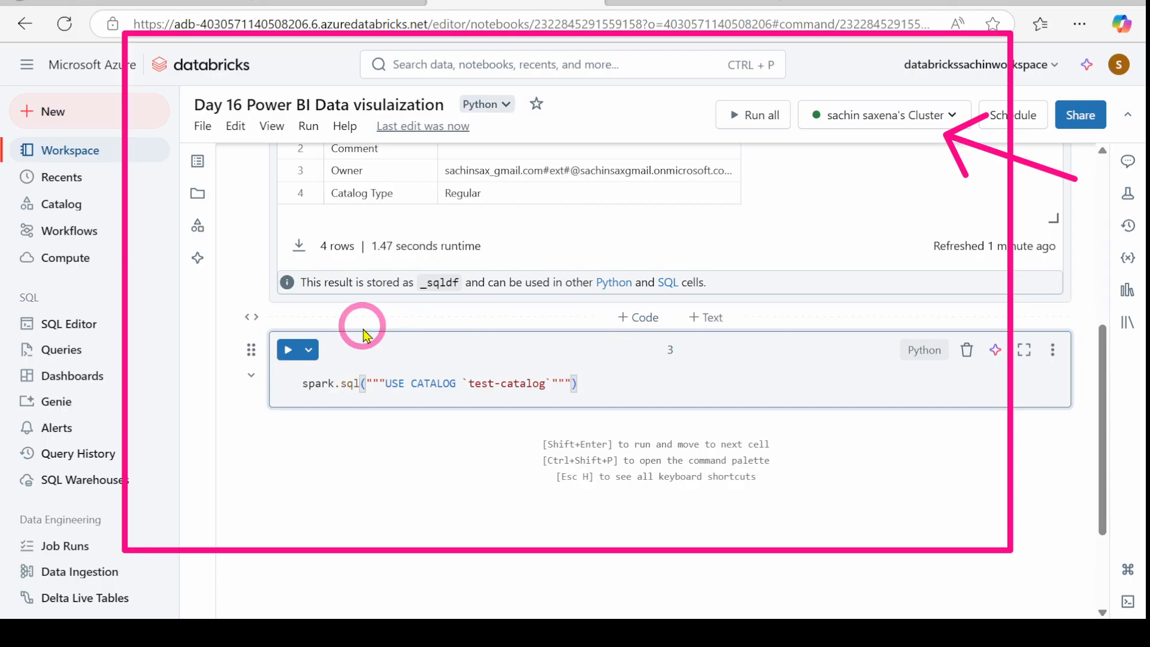
left_click(923, 350)
left_click(800, 495)
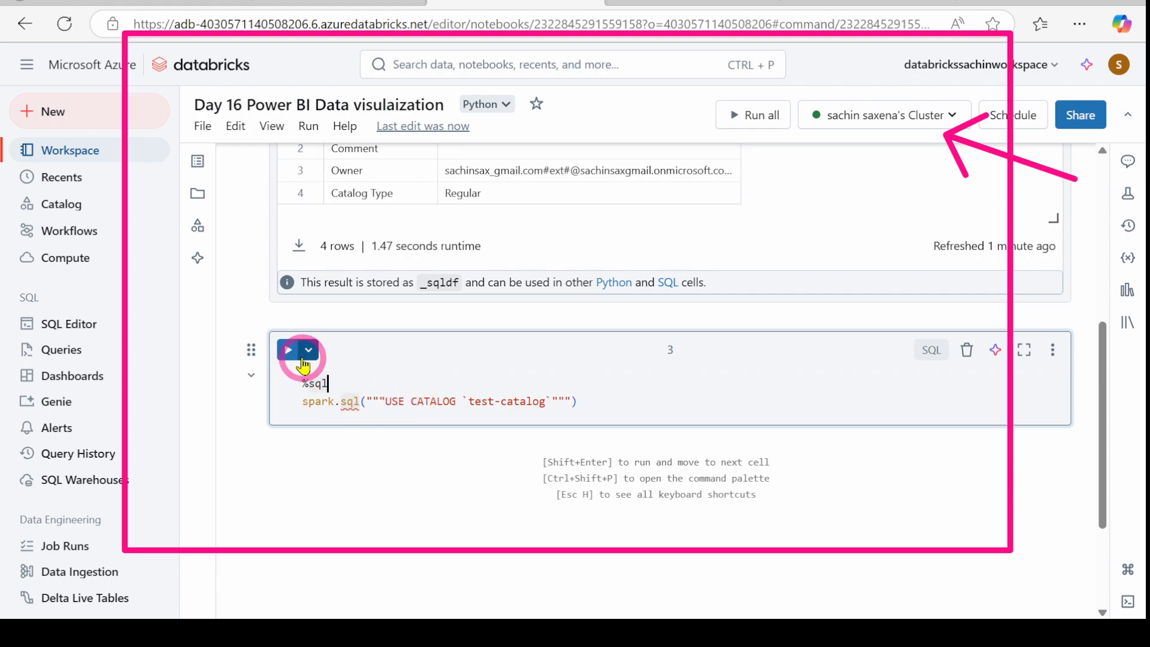
left_click(288, 350)
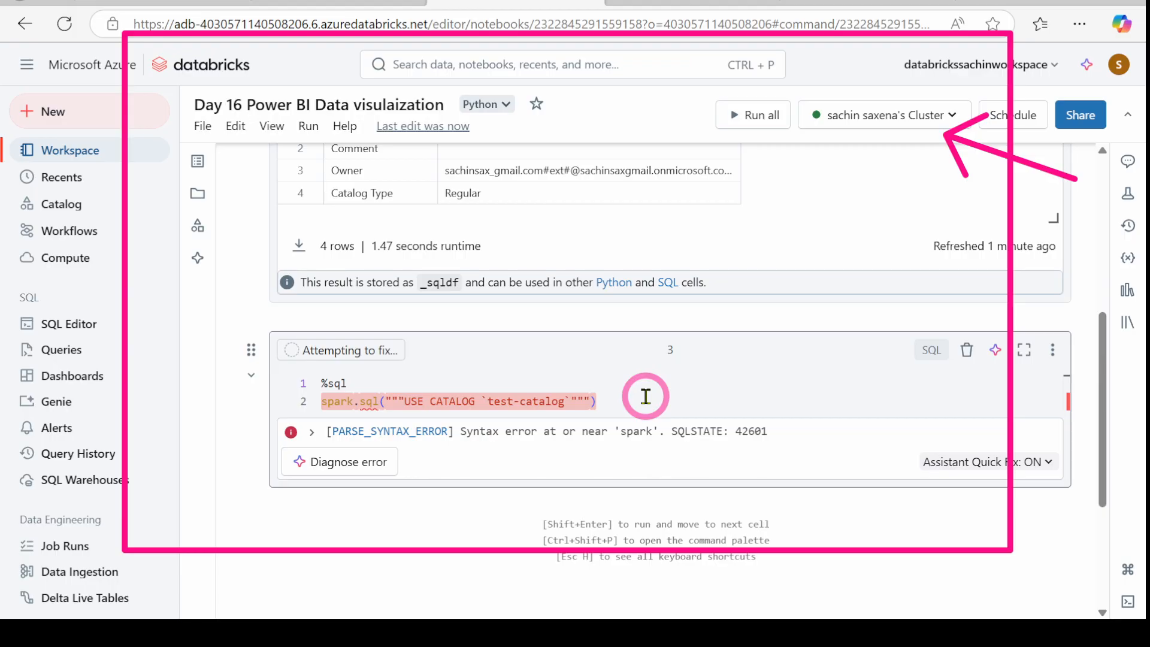
Step: Replace the failed cell with a working spark.sql USE CATALOG `test-catalog` cell, then add an empty cell
left_click(351, 384)
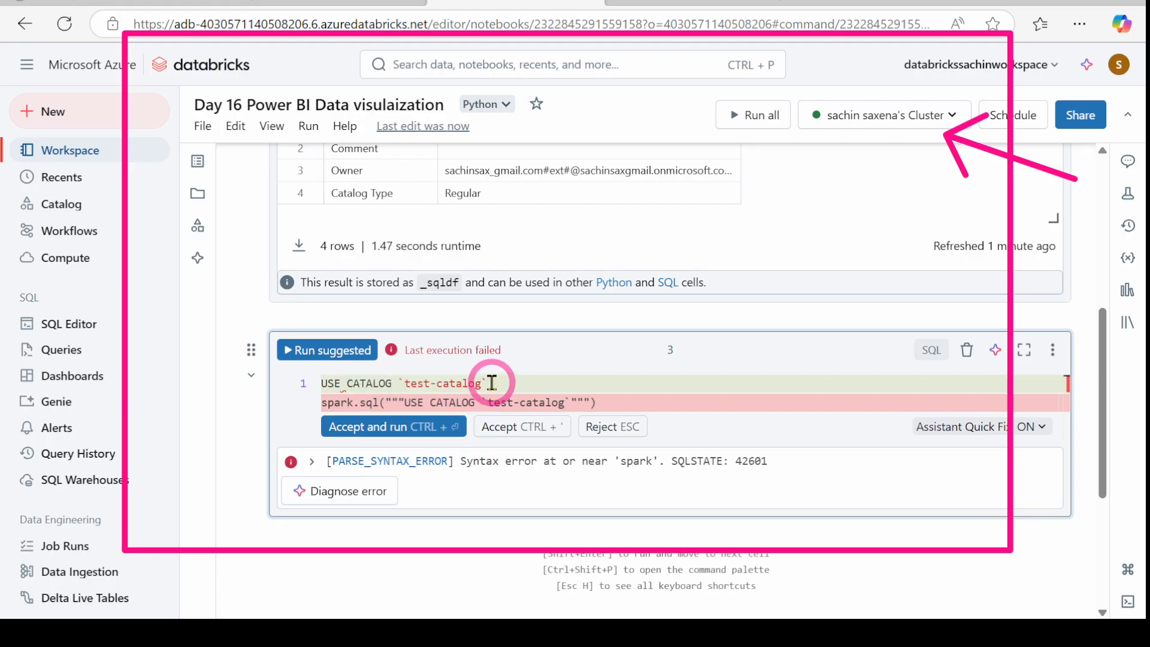
left_click(966, 349)
scroll(599, 474, "down", 3)
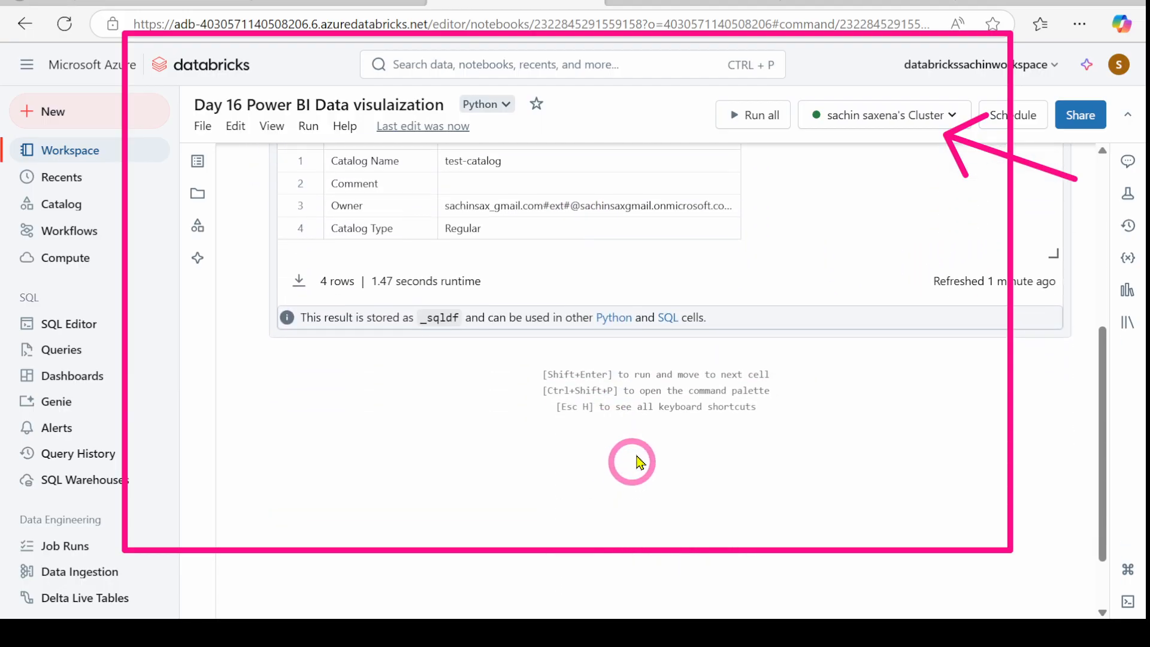
left_click(633, 352)
type("spark.sql(\"\"\"USE CATALOG `test-catalog`\"\"\")")
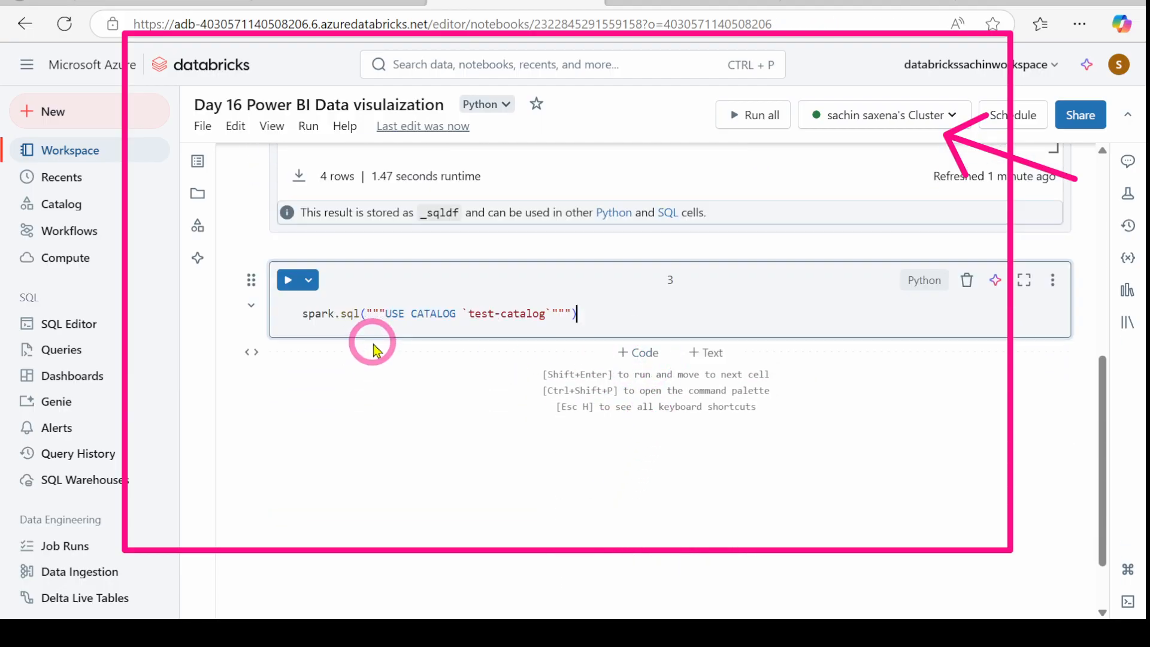
left_click(288, 280)
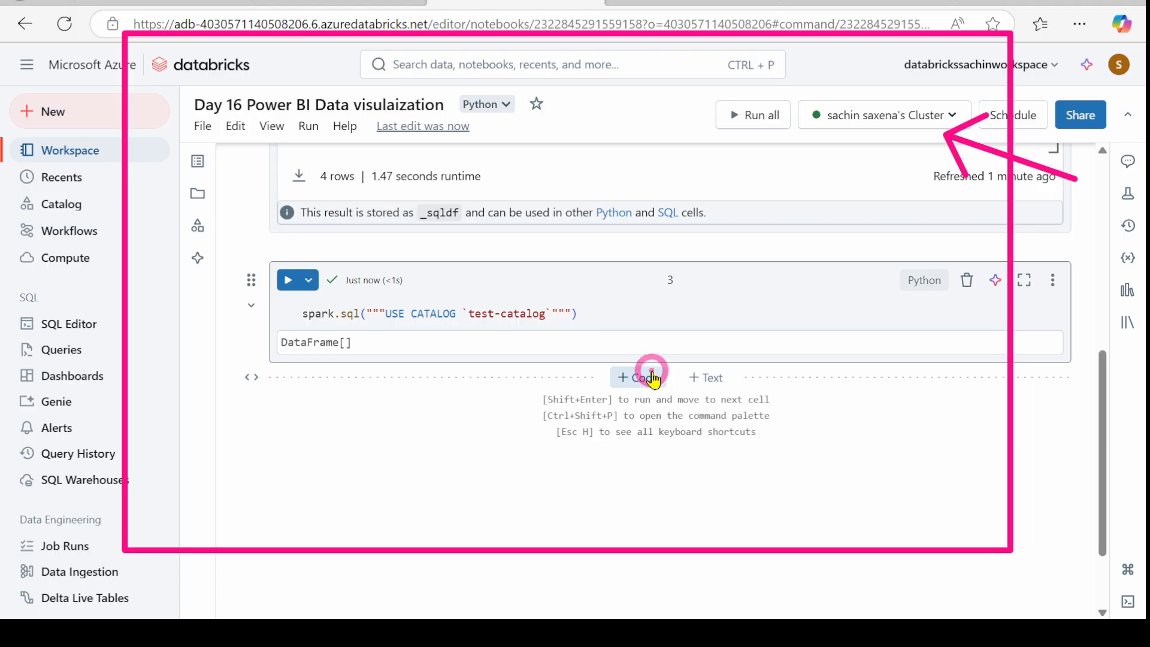
left_click(644, 376)
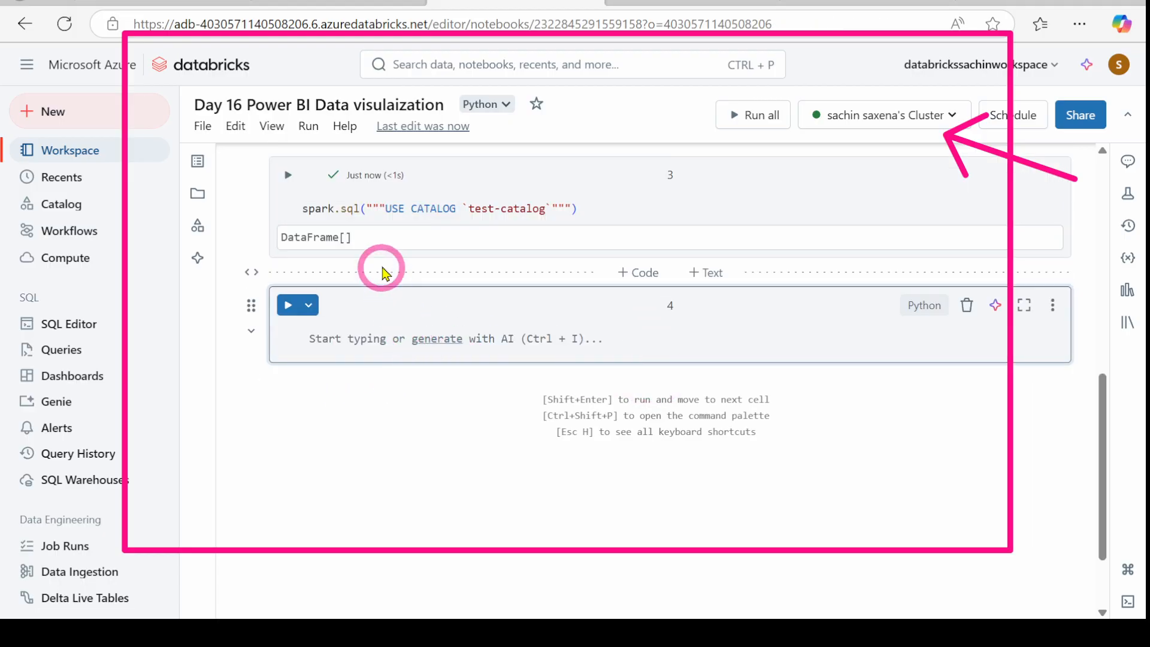
Step: Paste the `create schema if not exists` statement into cell 4 and name the schema Gold
scroll(381, 326, "up", 2)
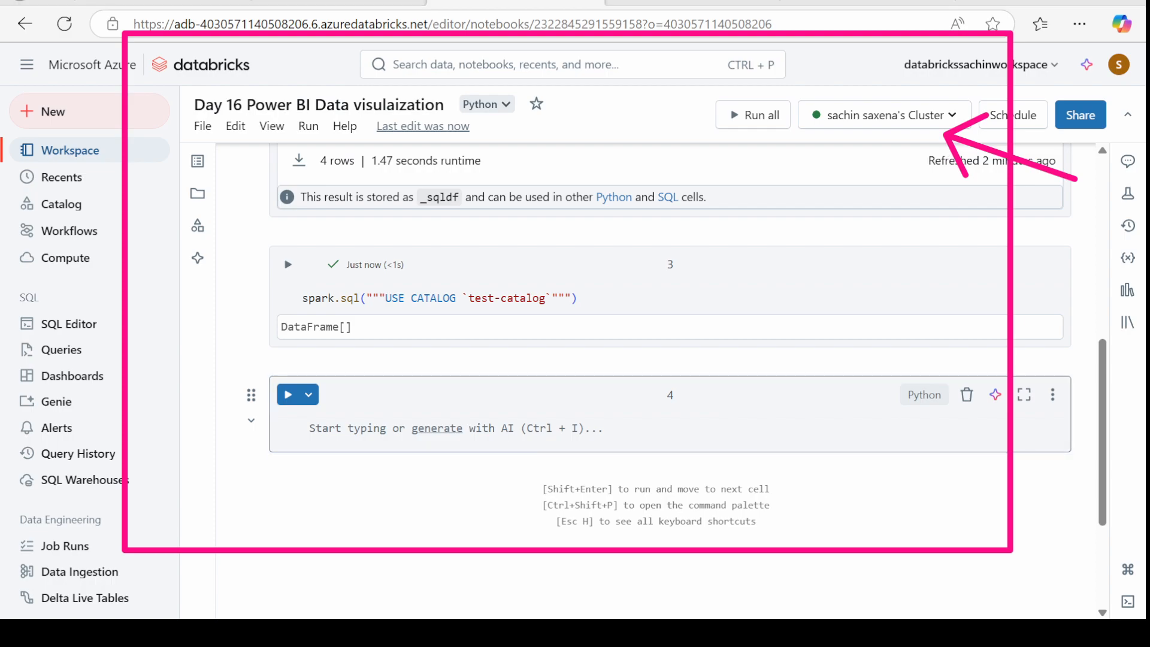
left_click(350, 428)
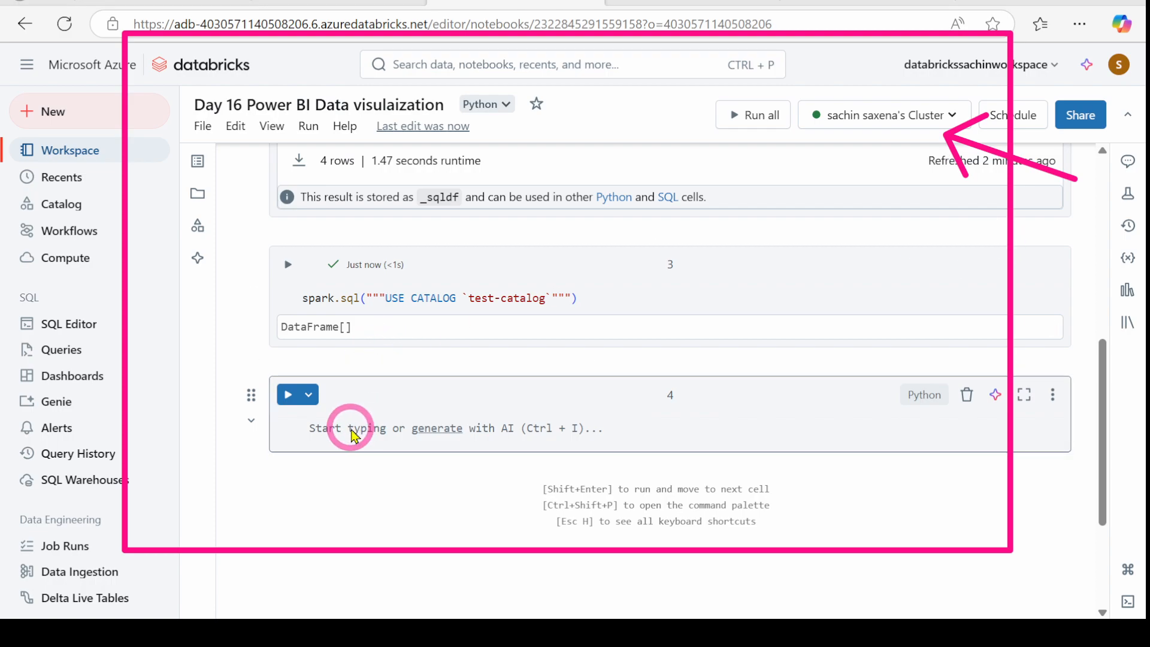
type("%sql create schema if not exists `silver`")
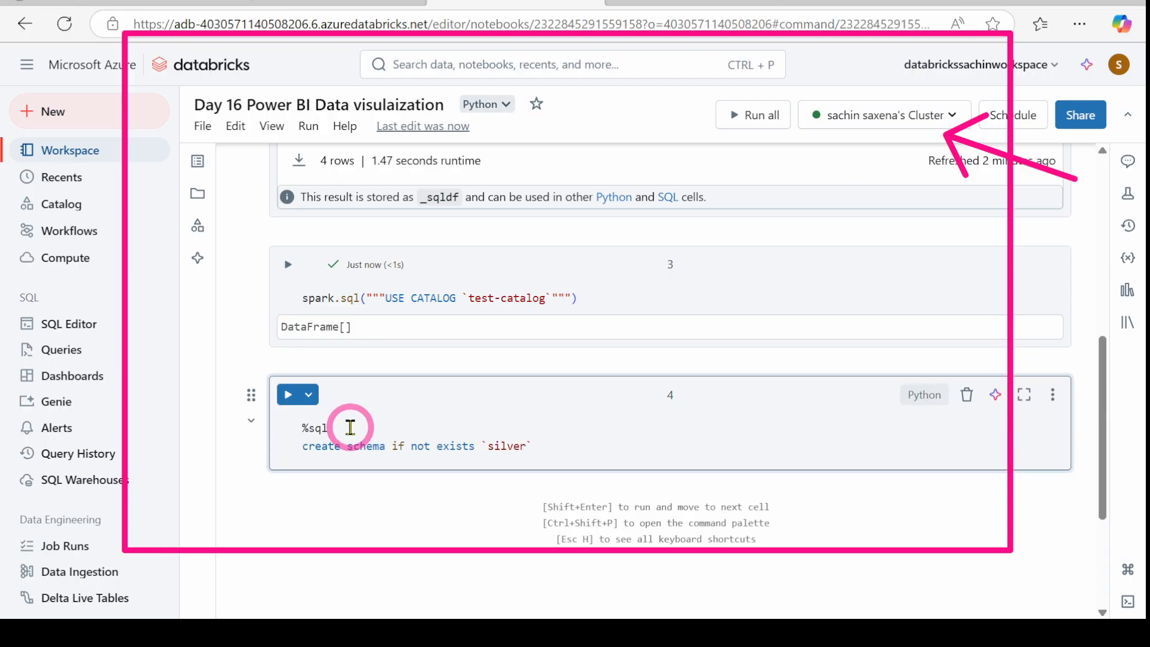
left_click(972, 275)
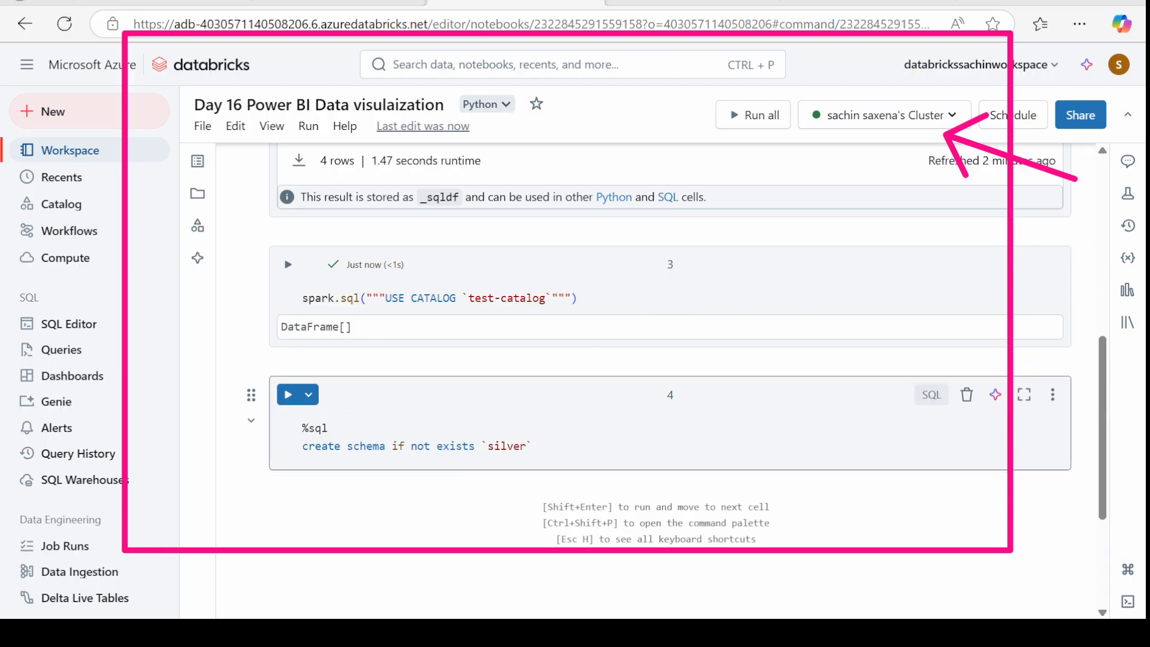
left_click_drag(875, 51, 595, 346)
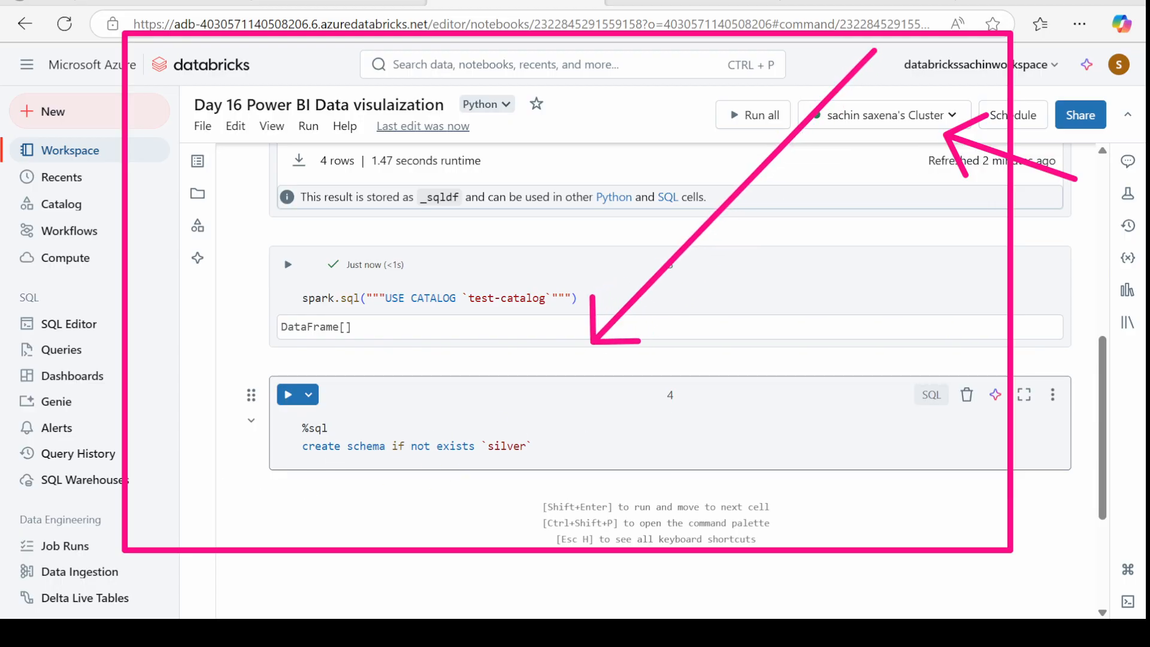
left_click(577, 448)
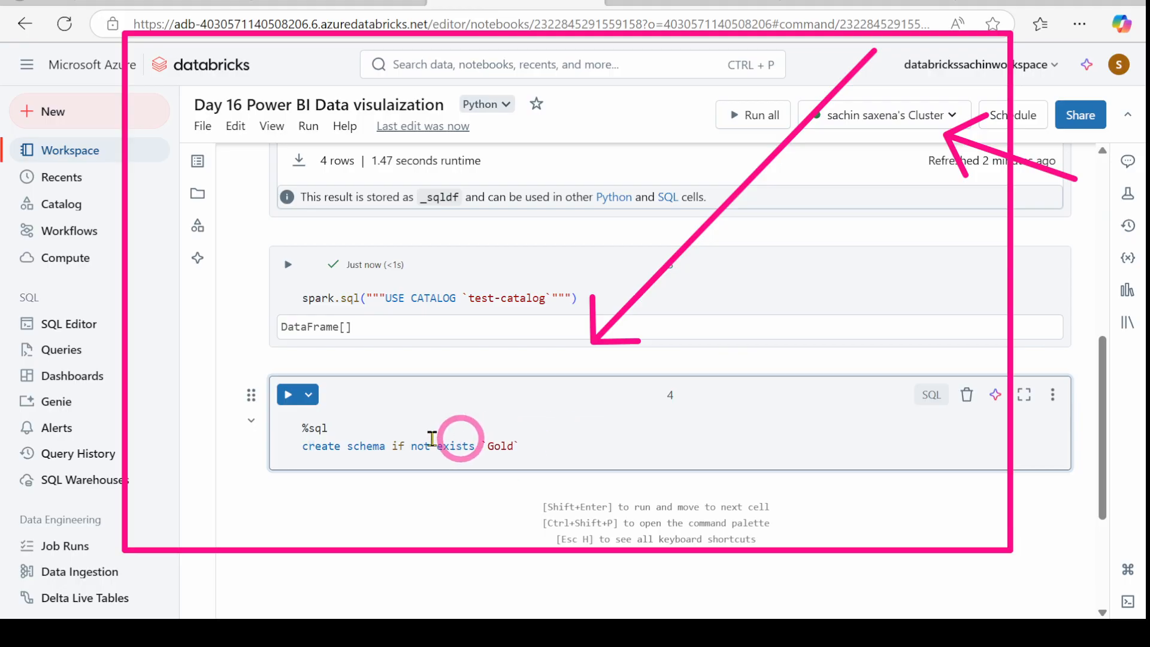
Step: Run the create-schema cell and view test-catalog in Catalog Explorer
left_click(288, 395)
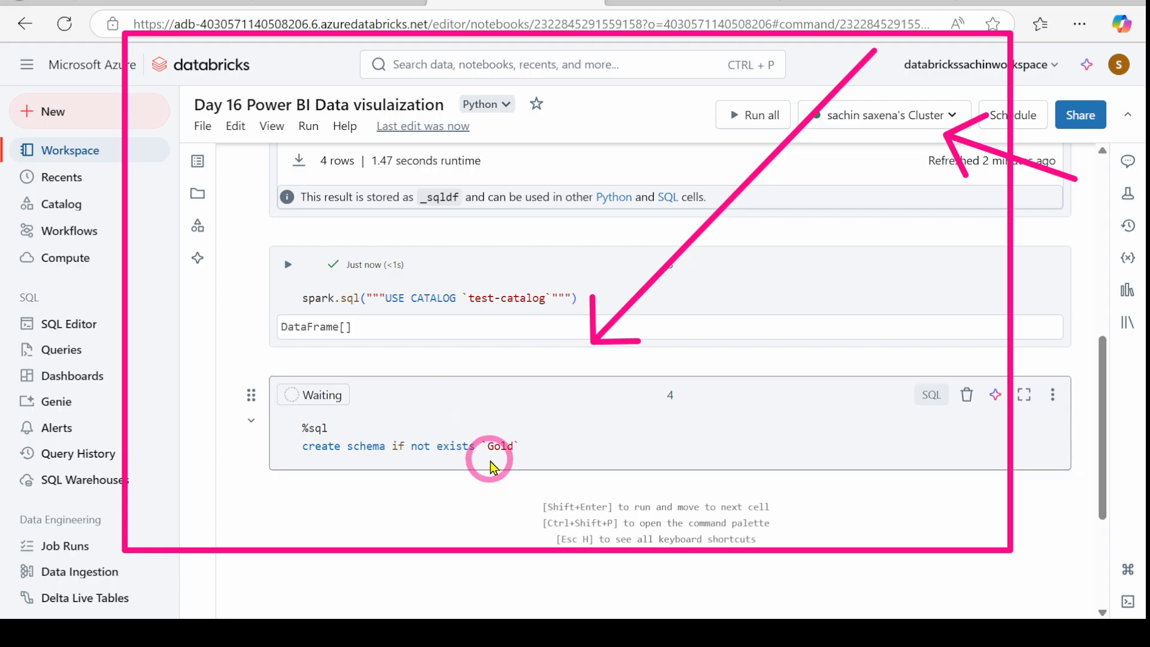
scroll(544, 448, "down", 2)
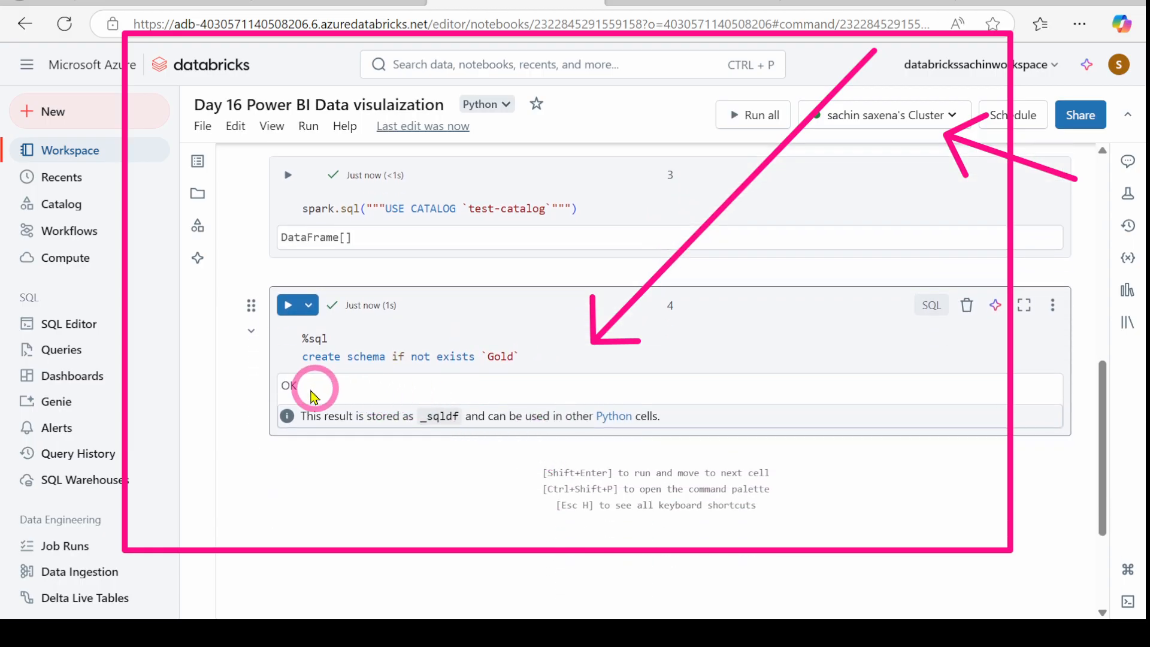
left_click(869, 3)
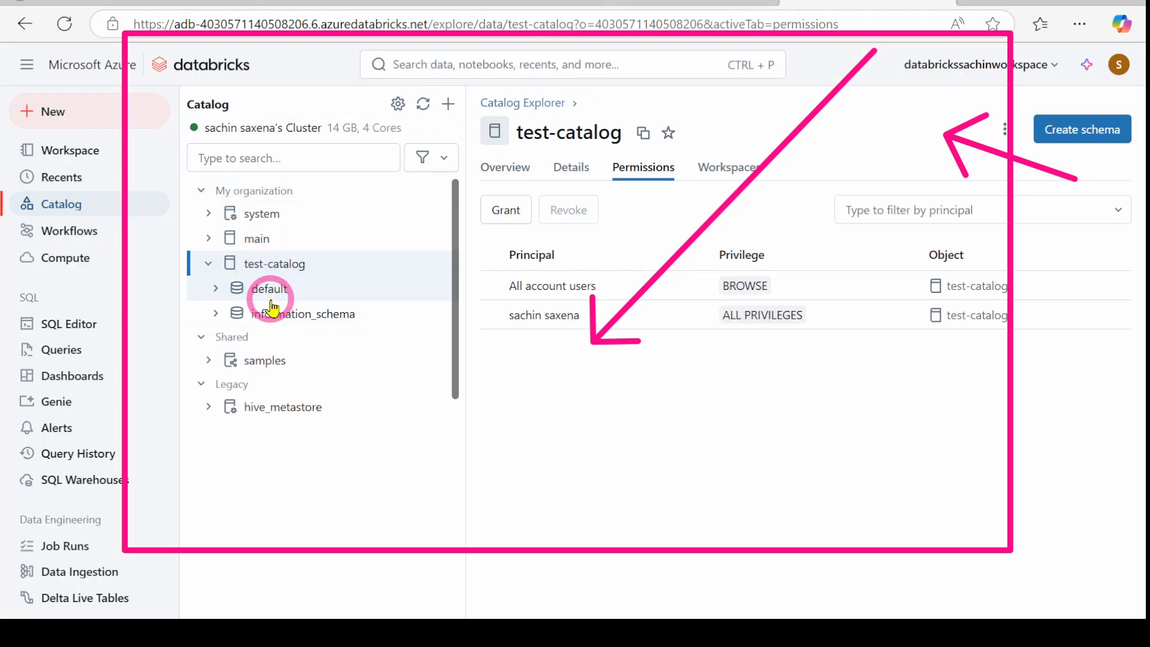
Step: Refresh the catalog to confirm the gold schema, then add an empty fifth cell to the notebook
left_click(423, 104)
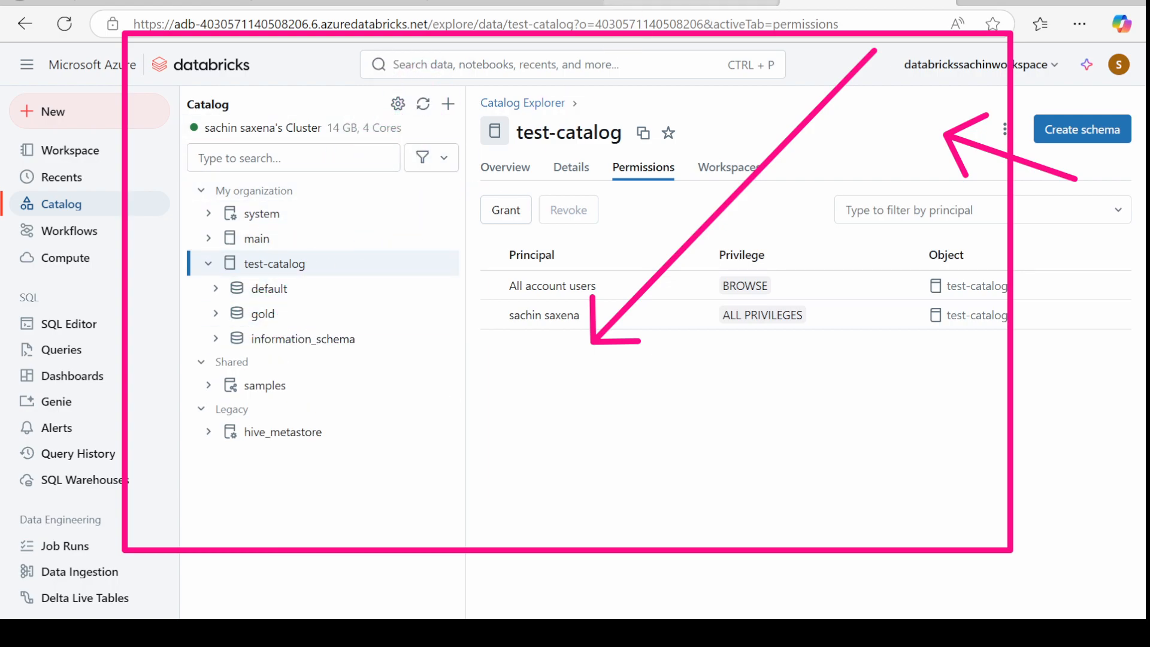
left_click(653, 3)
left_click(482, 3)
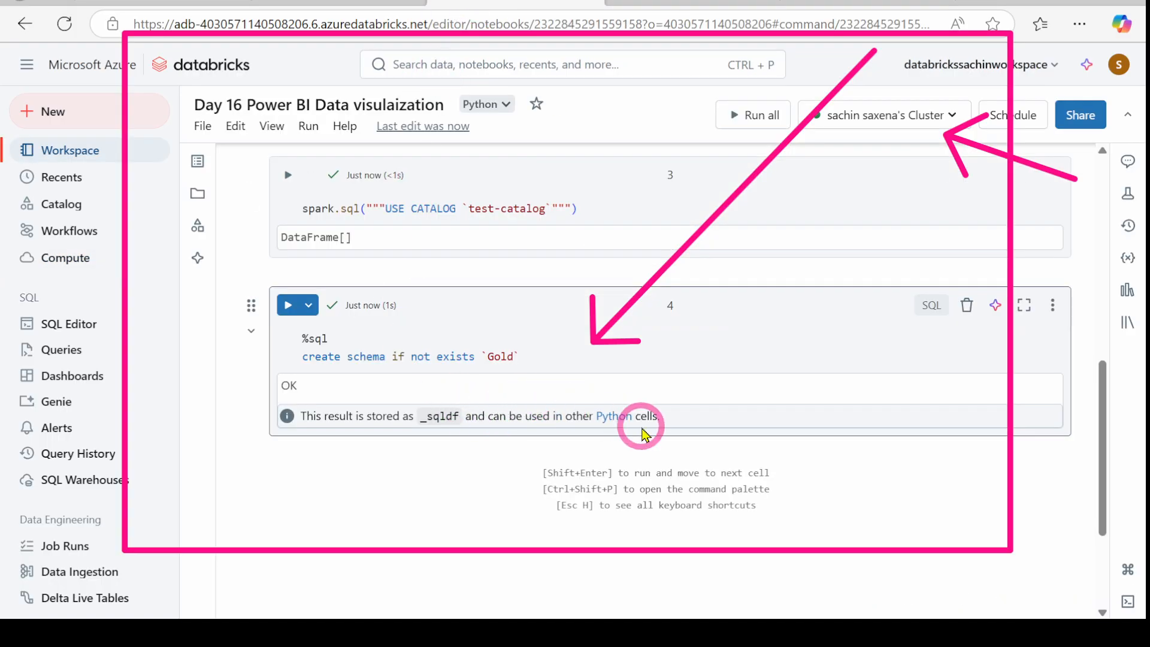
left_click(631, 449)
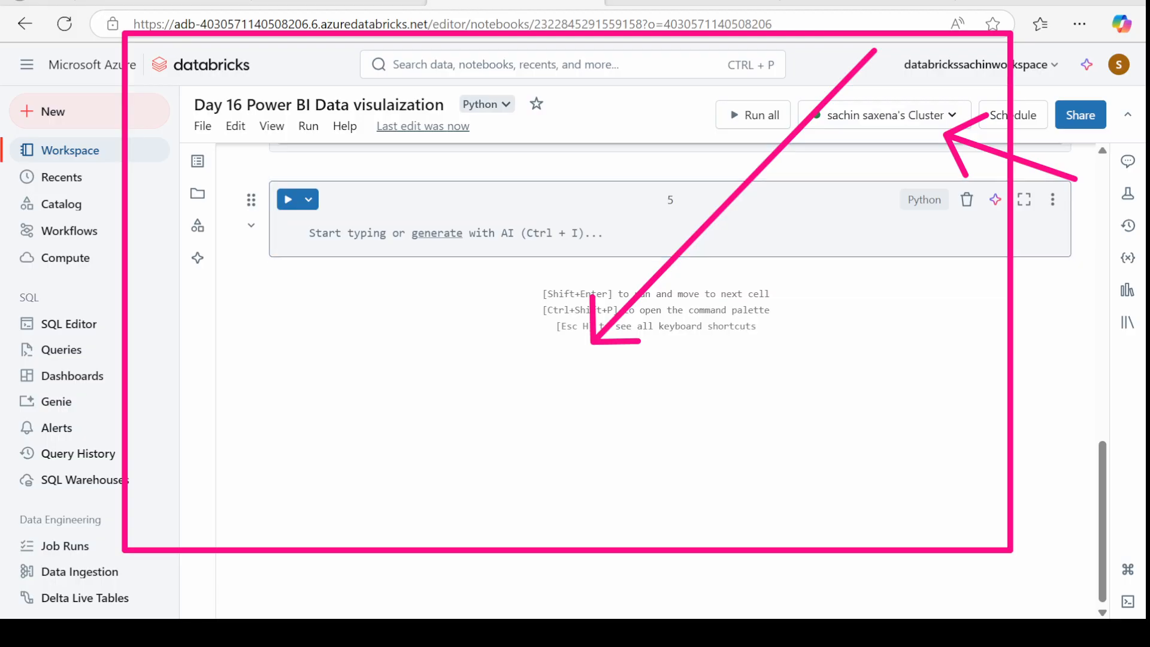
Step: Paste the CREATE TABLE sample_table (id INT, name STRING) into cell 5, changing schema silver to Gold
left_click(361, 241)
type("%sql CREATE TABLE `test-catalog`.`silver`.`sample_table` (     id INT,     name STRING );")
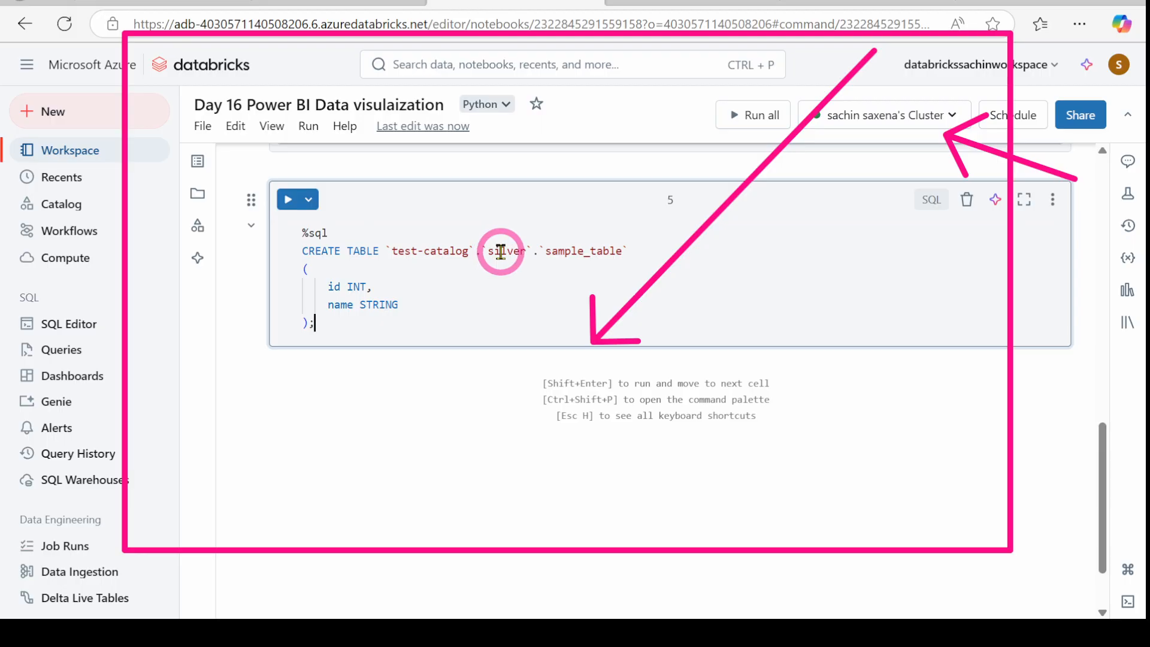
double_click(496, 250)
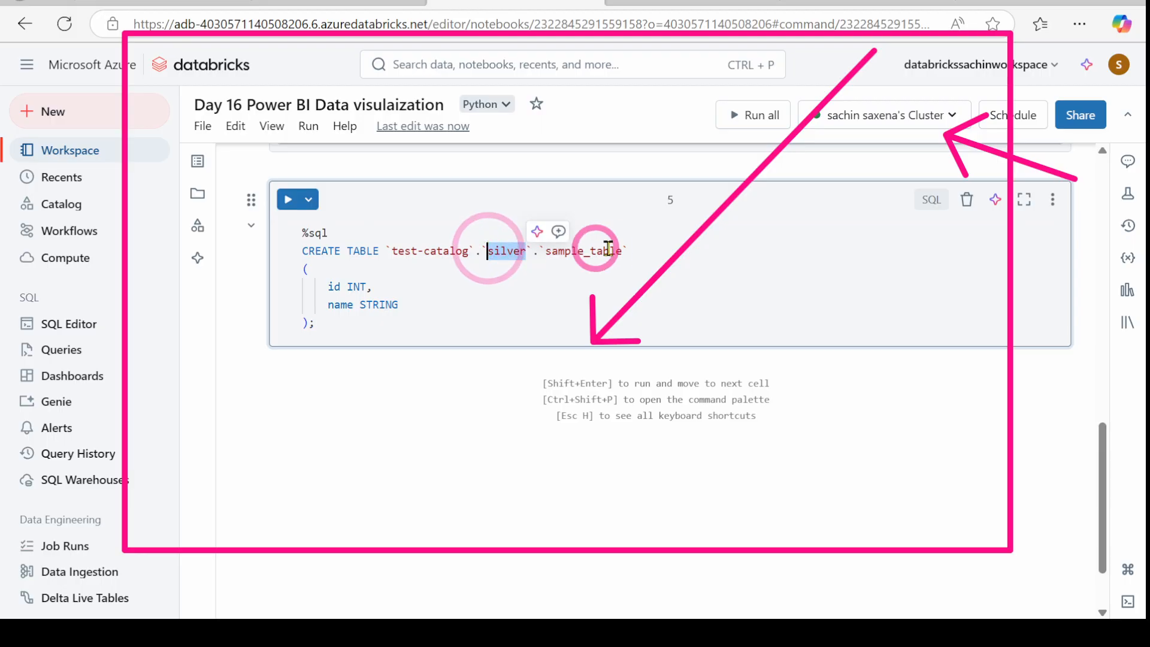
type("gol")
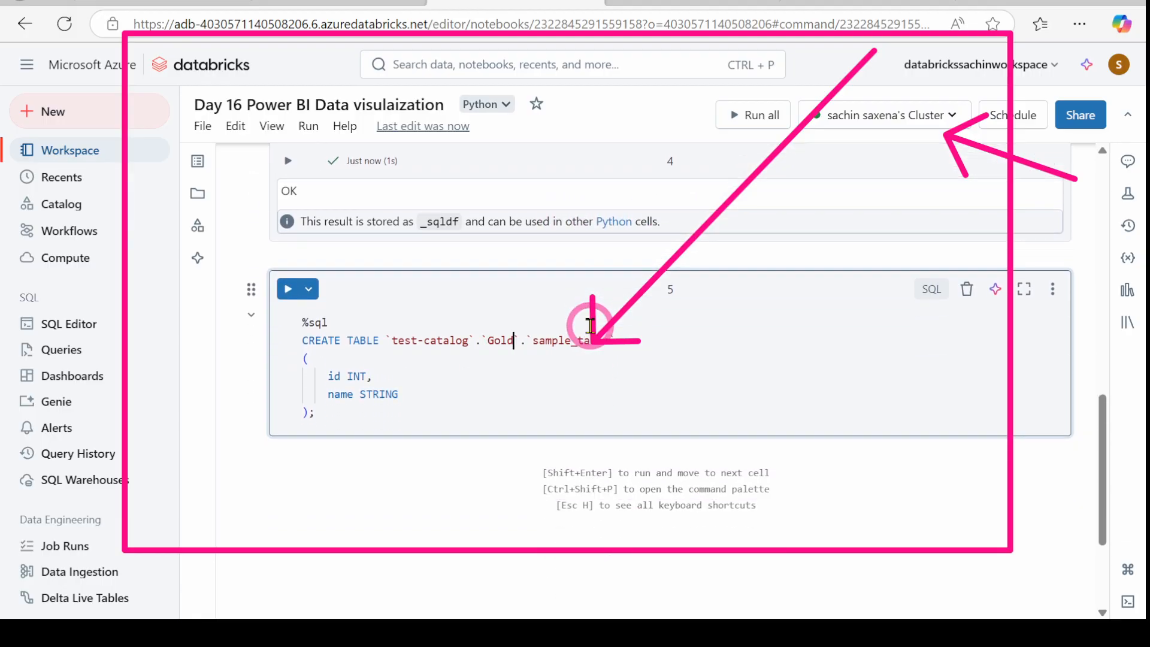
left_click(576, 376)
Step: Run the create-table cell and view test-catalog in Catalog Explorer
scroll(508, 373, "up", 1)
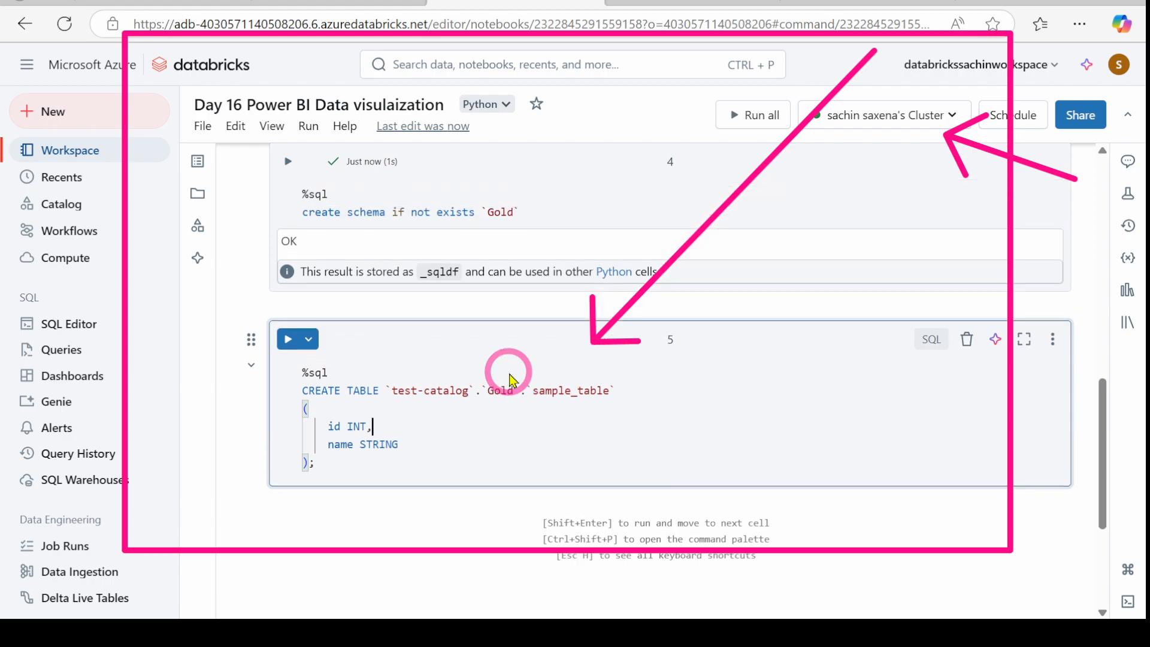
scroll(557, 429, "down", 1)
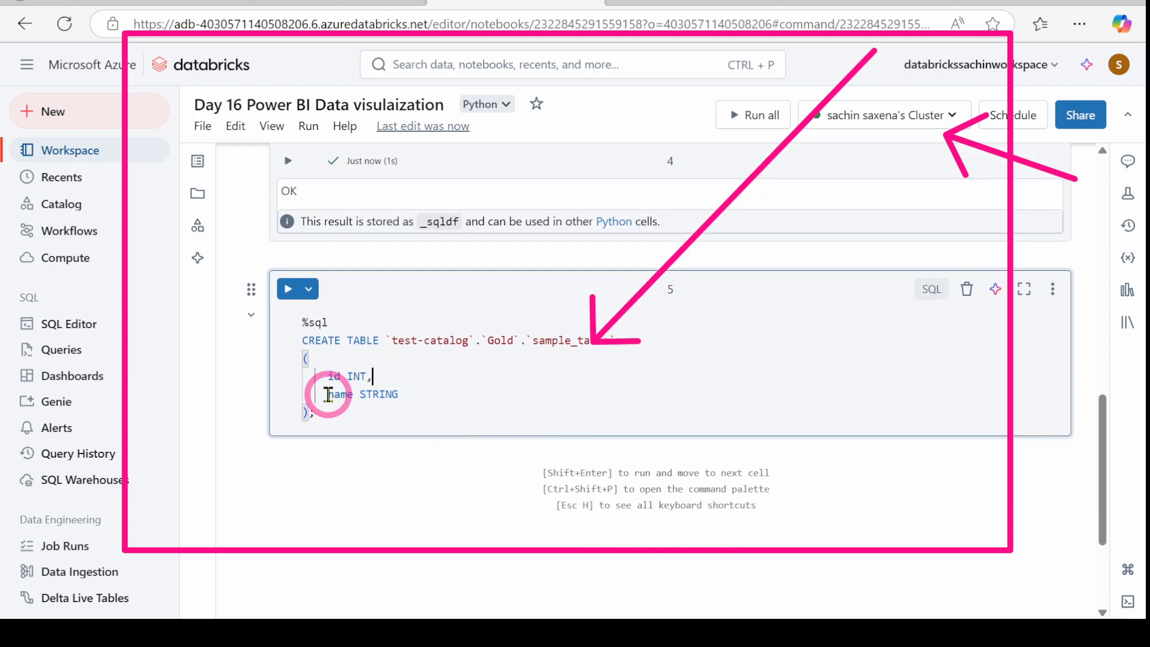
left_click(288, 288)
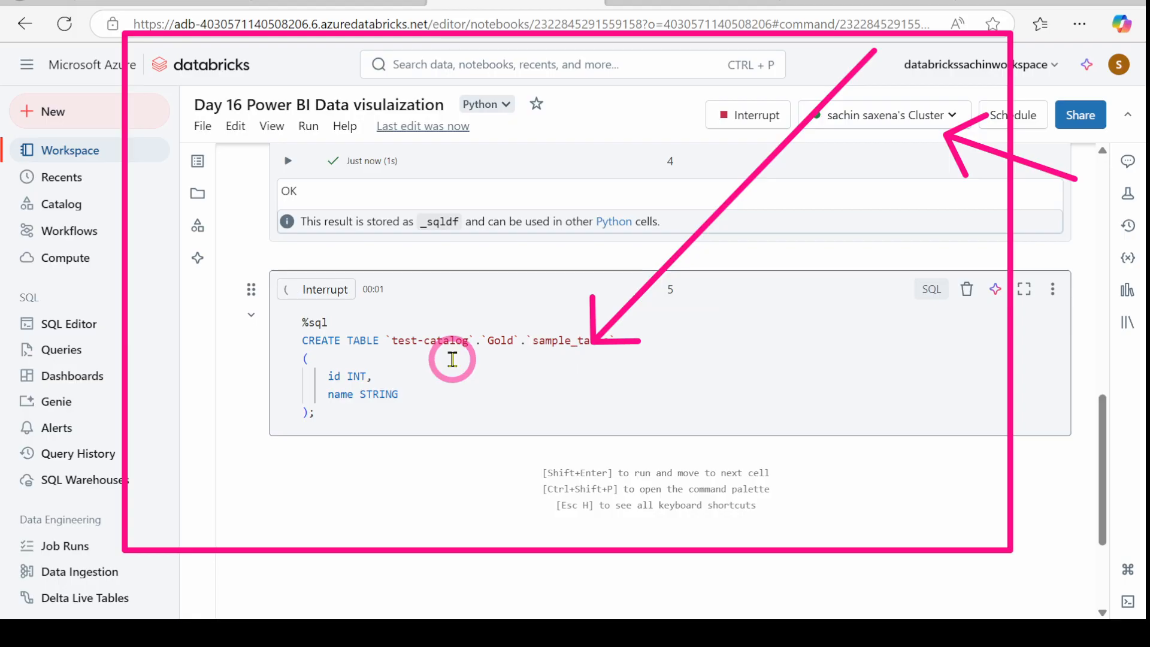
scroll(462, 357, "down", 2)
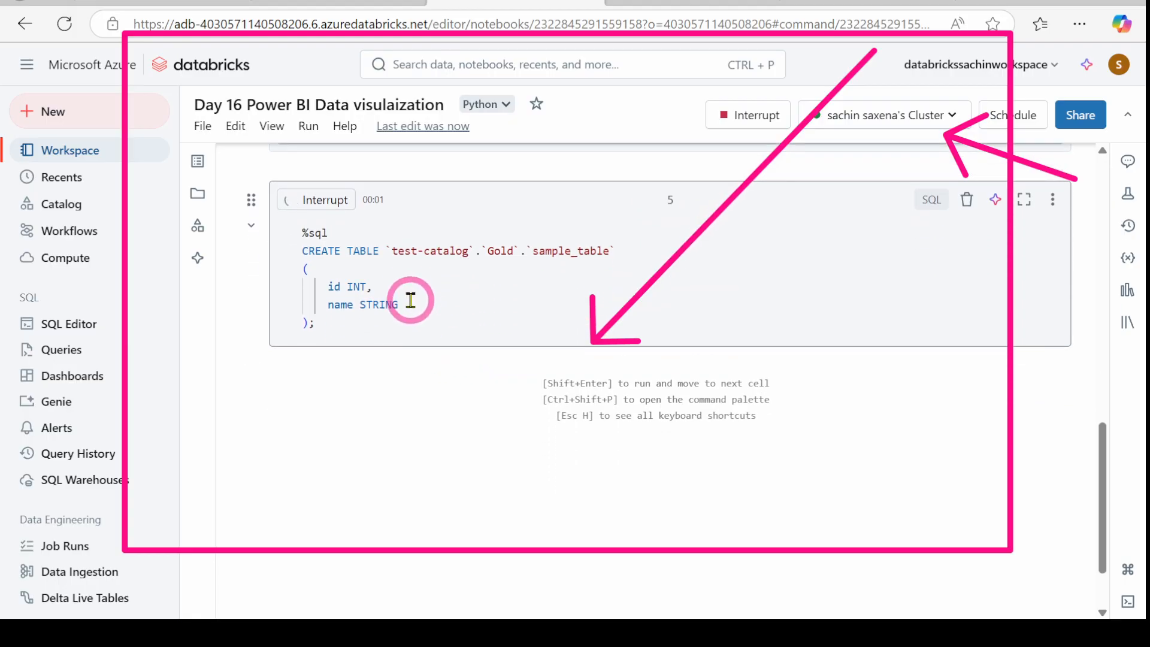
left_click(850, 2)
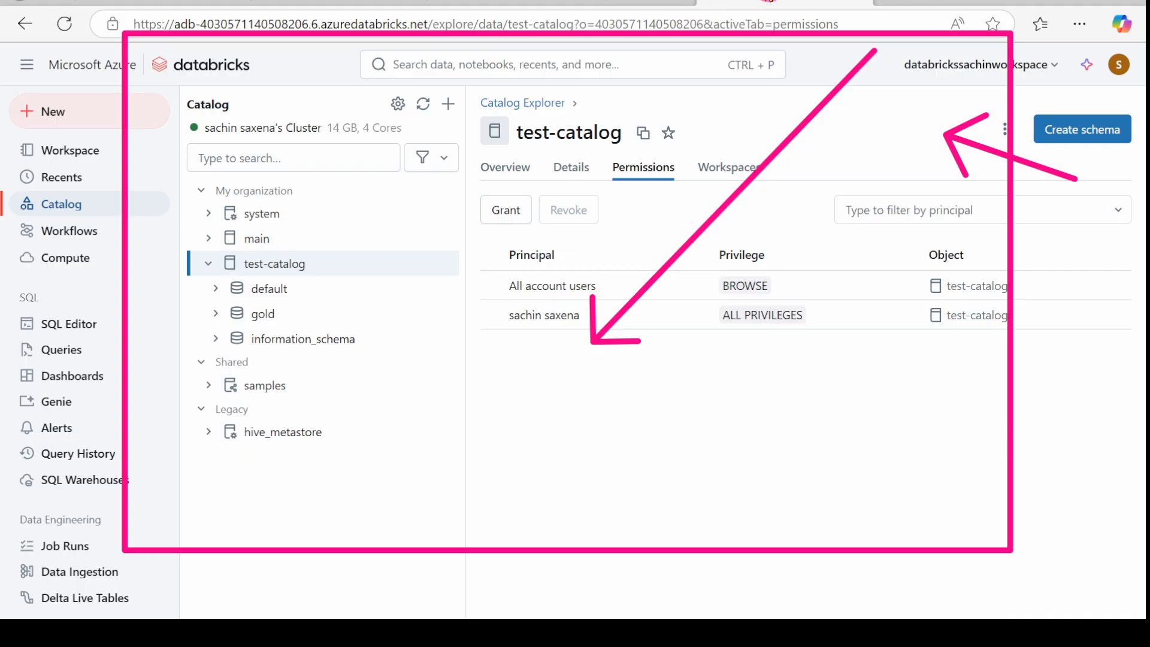
Step: Refresh the catalog and expand the gold schema to check for sample_table
left_click(423, 104)
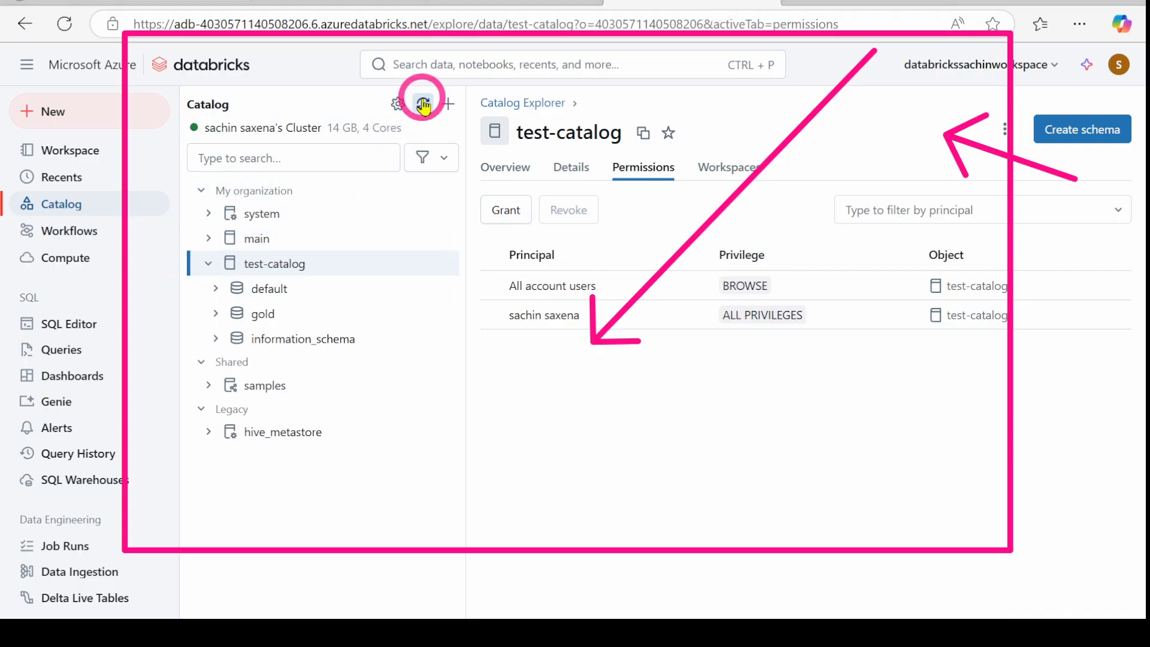
left_click(217, 313)
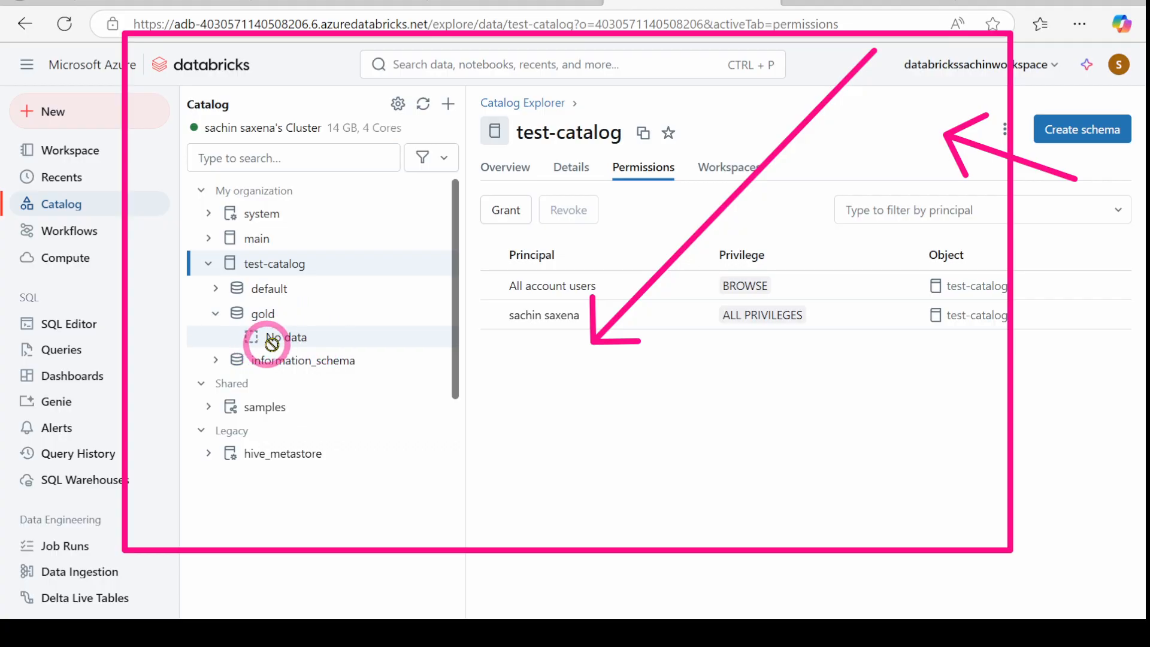
left_click(422, 104)
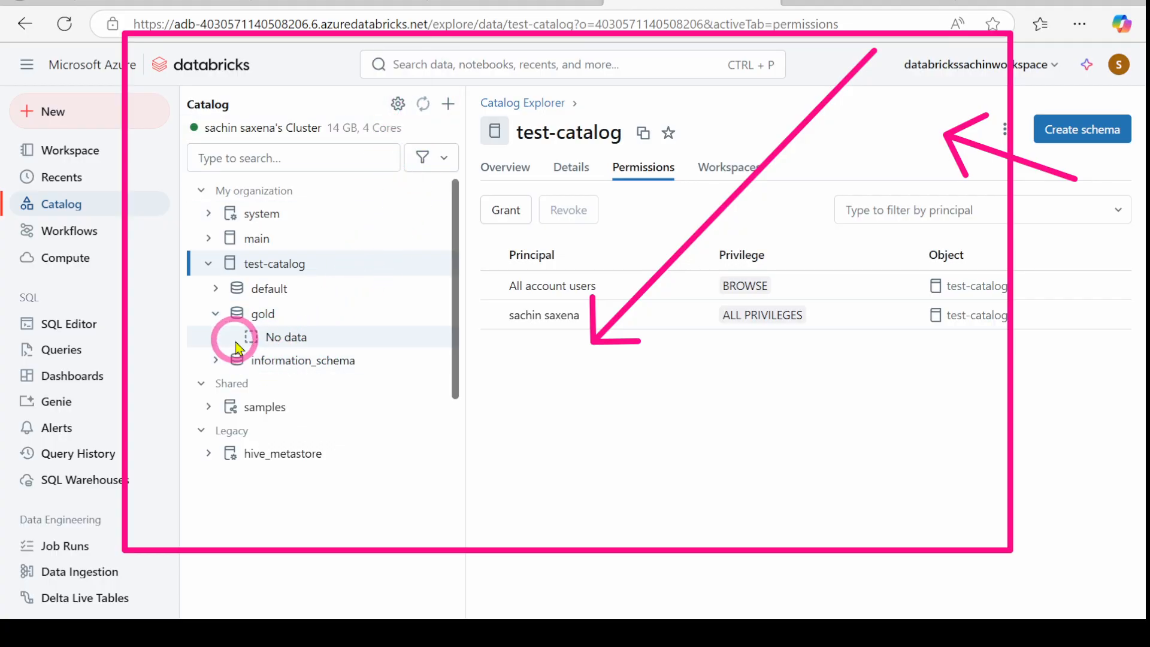
left_click(219, 314)
left_click(219, 314)
Step: Refresh the catalog once more, then add an empty sixth code cell below cell 5
left_click(493, 4)
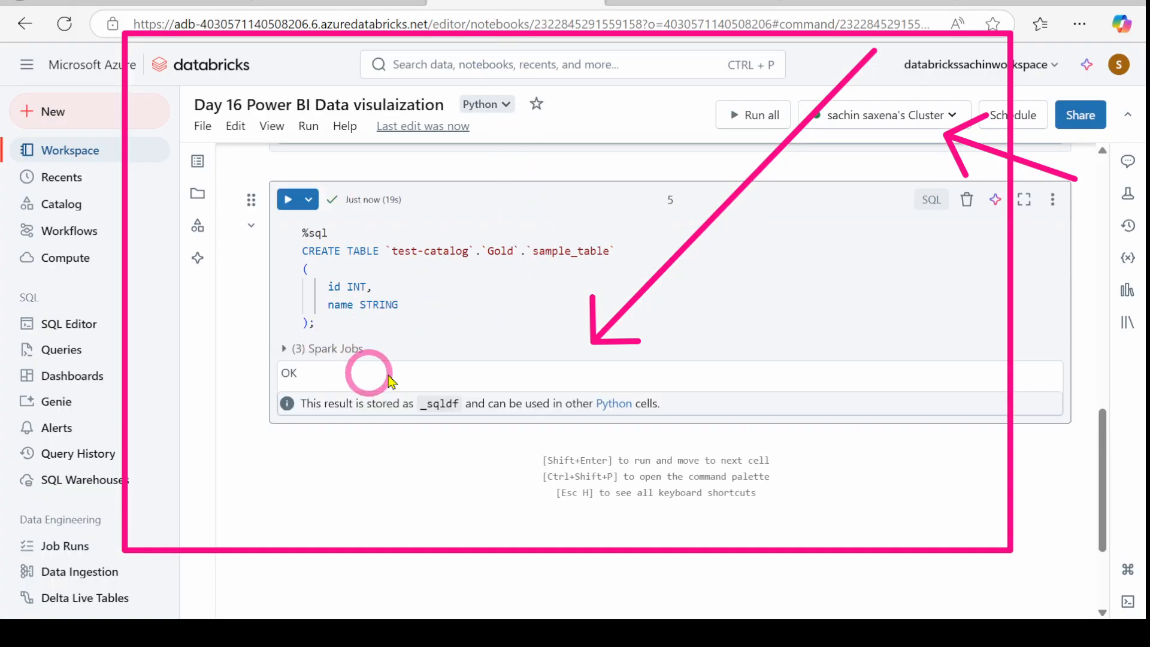
left_click(673, 7)
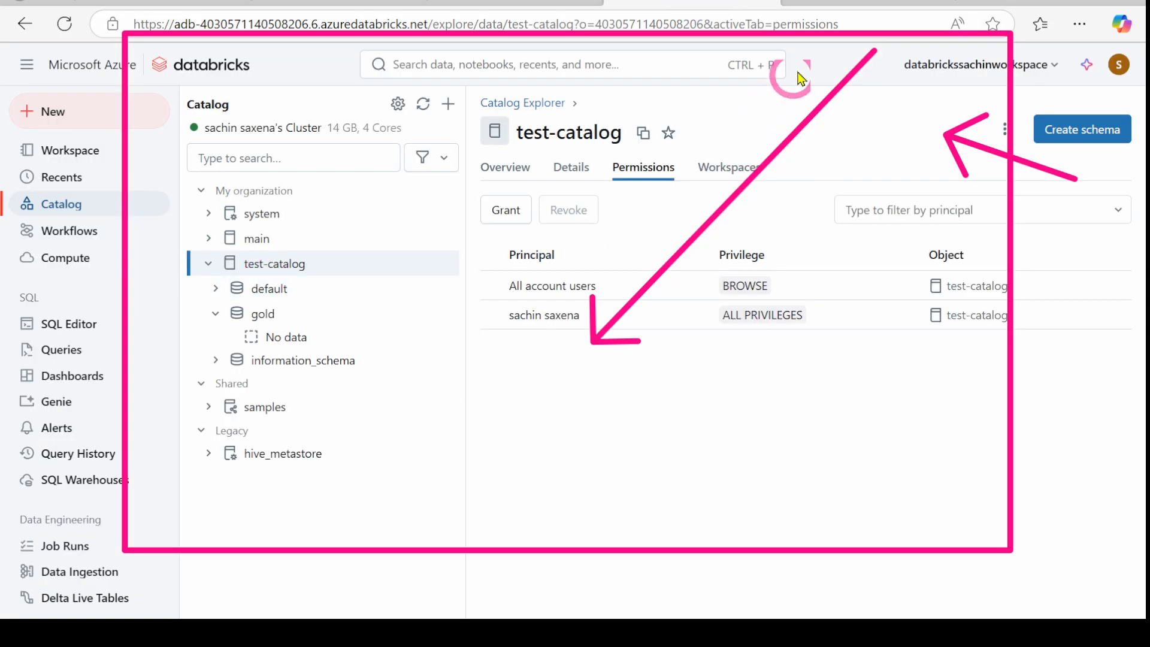
left_click(423, 104)
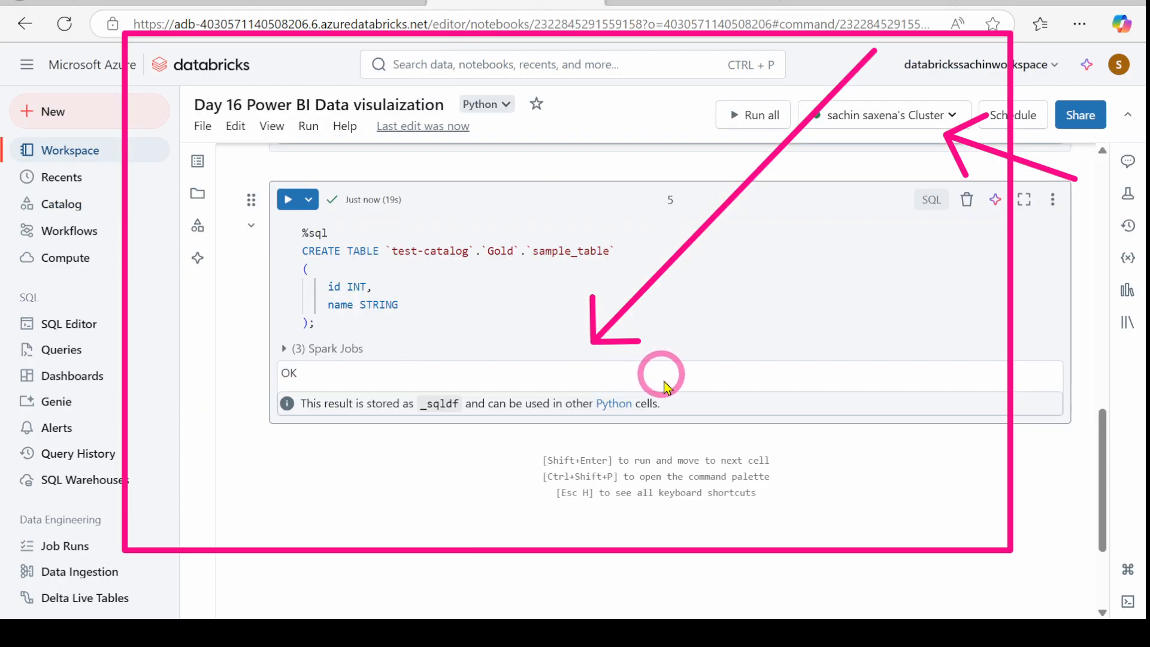
left_click(629, 439)
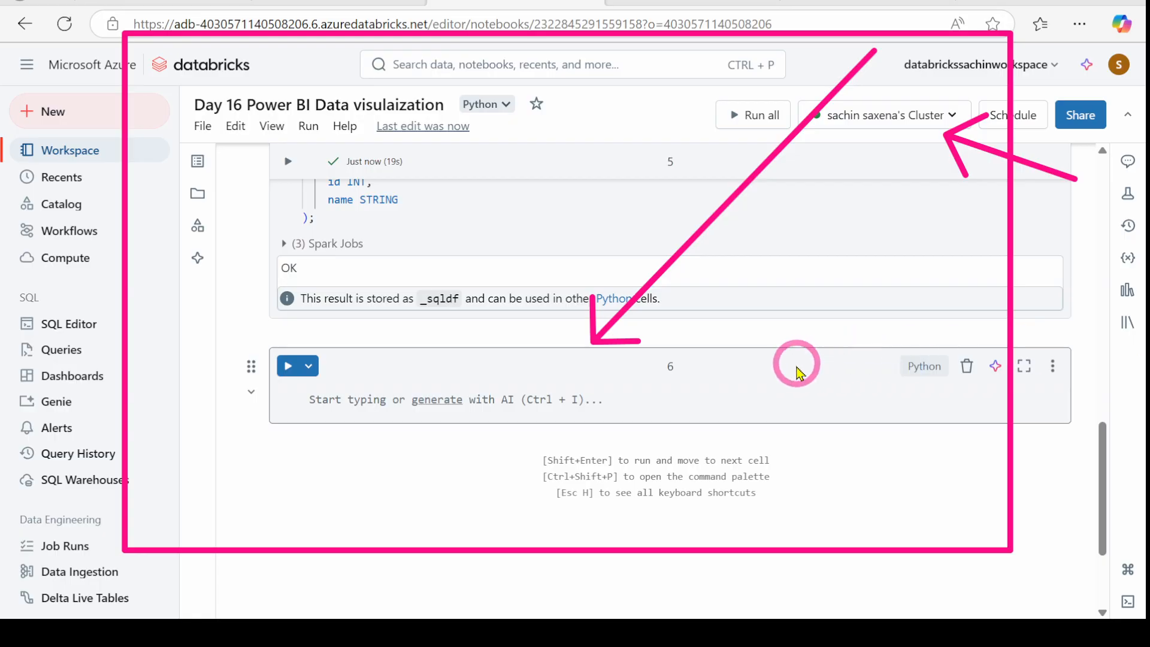
Step: Paste the CREATE TABLE code into cell 6, rename the table to PowerBITable, and run it
left_click(313, 401)
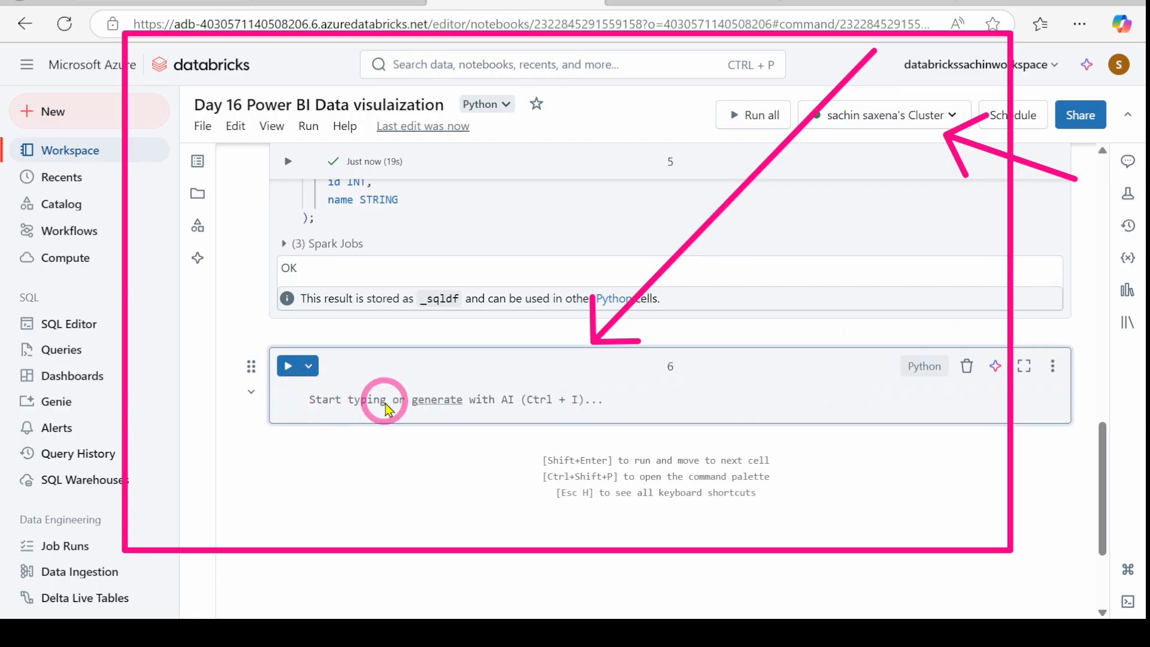
type("%sql CREATE TABLE `test-catalog`.`silver`.`sachin` (     Education_Level VARCHAR(50),     Line_Number INT,     Employed INT,     Unemployed INT,     Industry VARCHAR(50),     Gender VARCHAR(10),     Date_Inserted DATE,     dense_rank INT )")
scroll(386, 400, "down", 2)
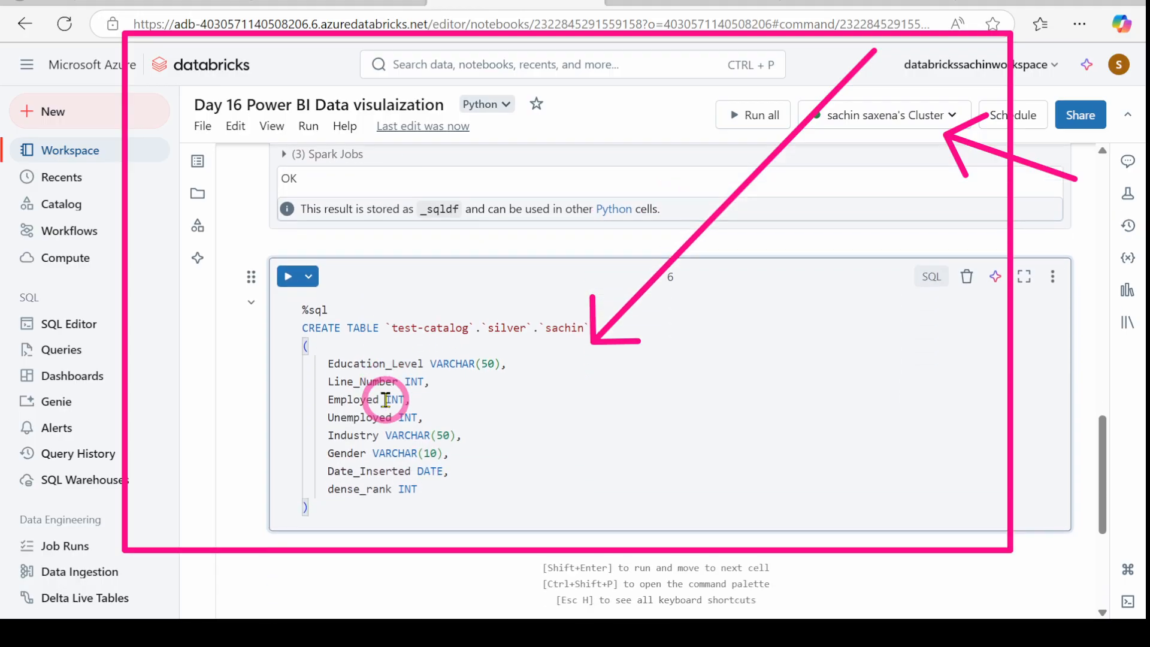
left_click_drag(575, 331, 544, 333)
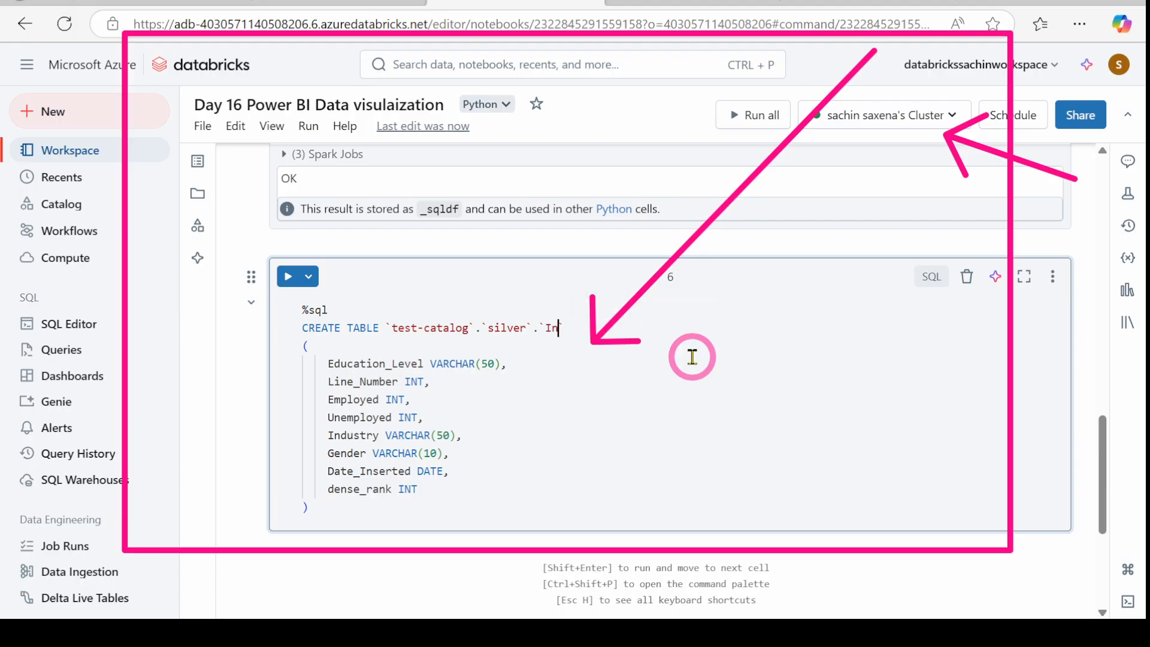
type("PowerBITable")
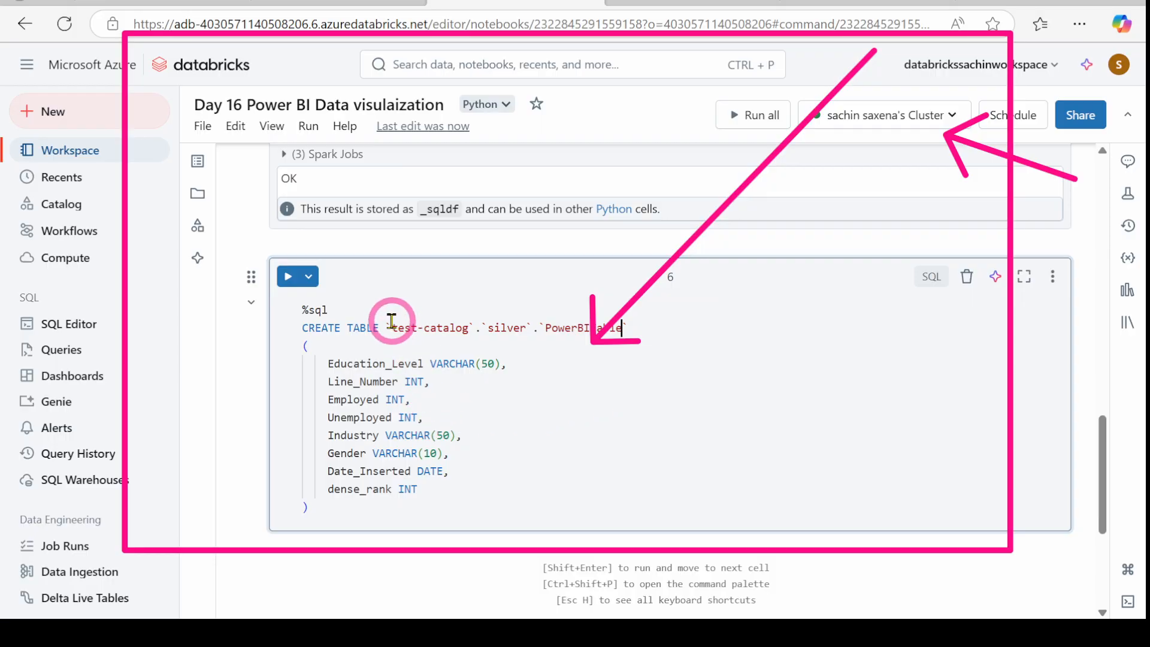
left_click(288, 277)
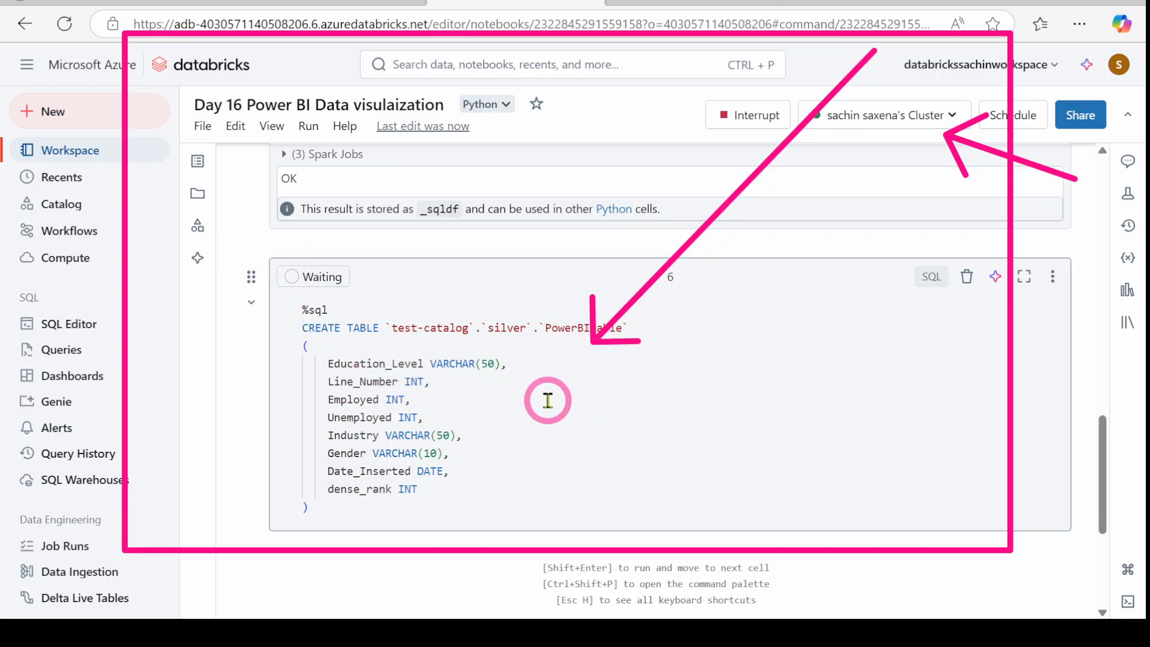
Step: Change the schema from silver to Gold, rerun the CREATE TABLE, and view Catalog Explorer
scroll(548, 400, "down", 2)
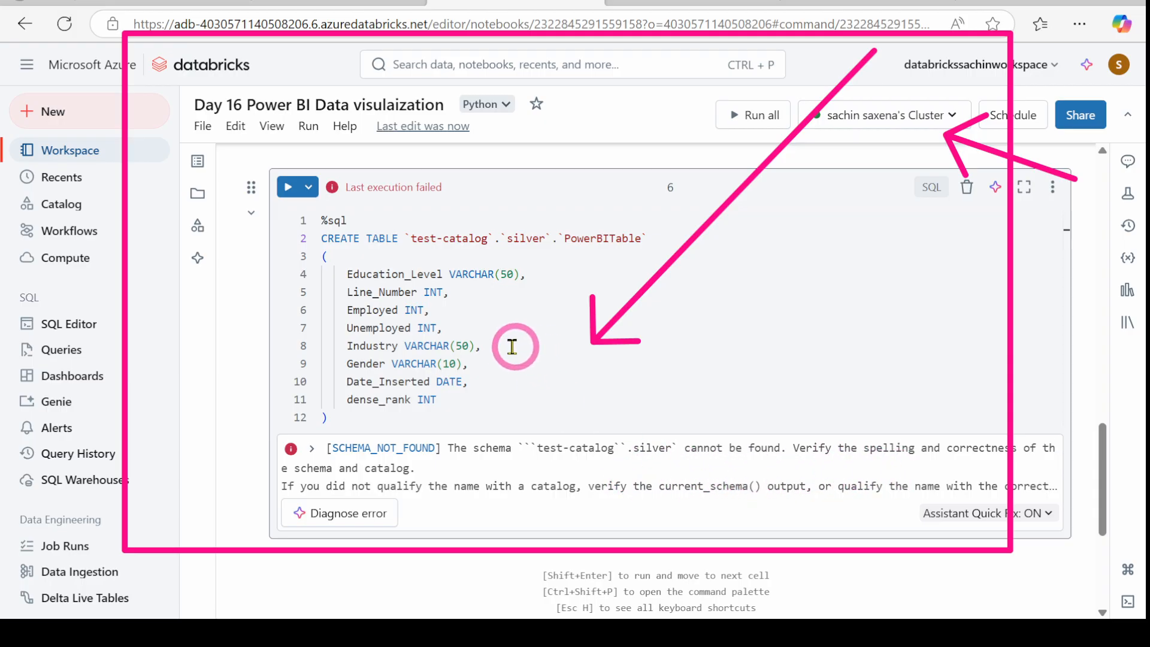
double_click(525, 238)
type("Gold")
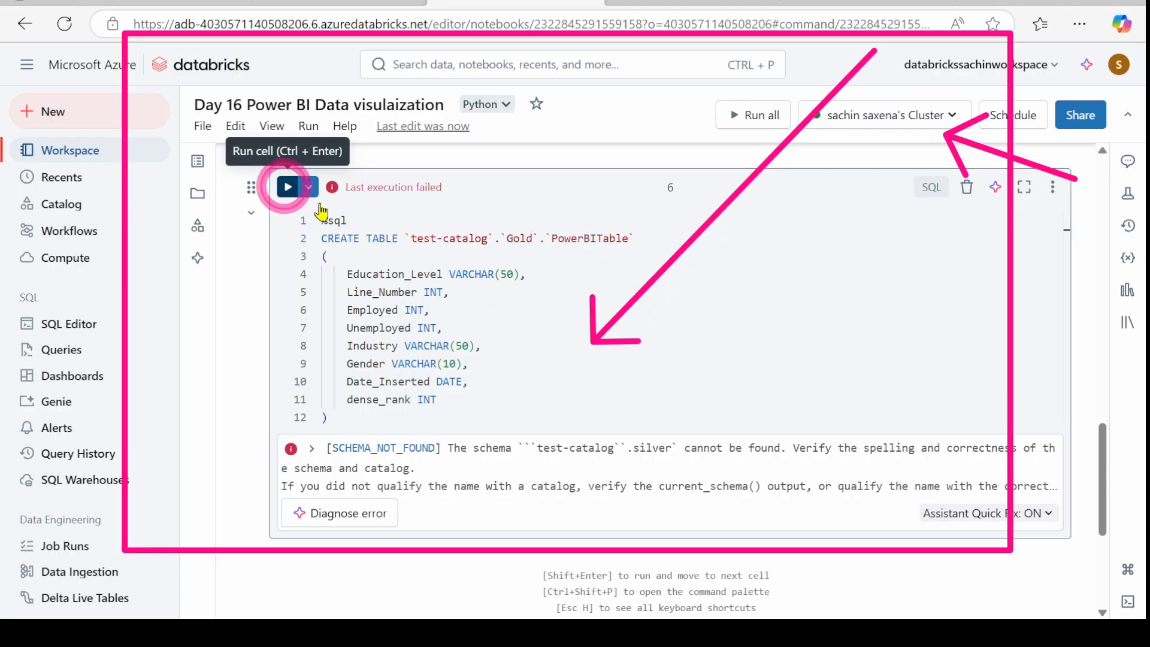
left_click(288, 187)
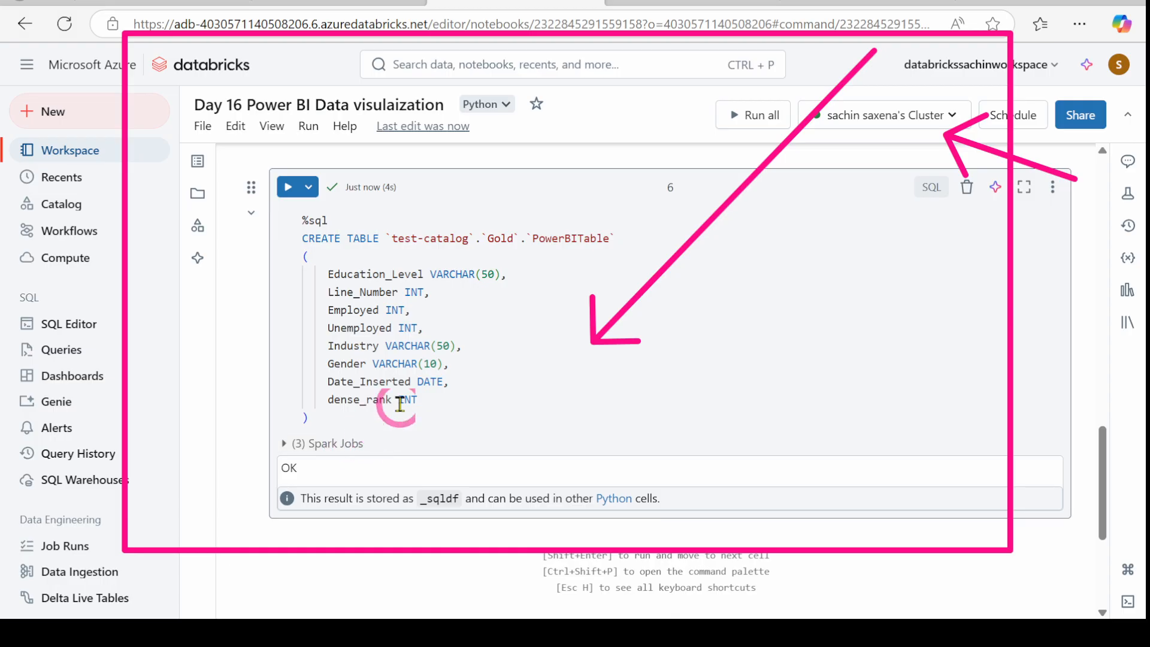
left_click(644, 3)
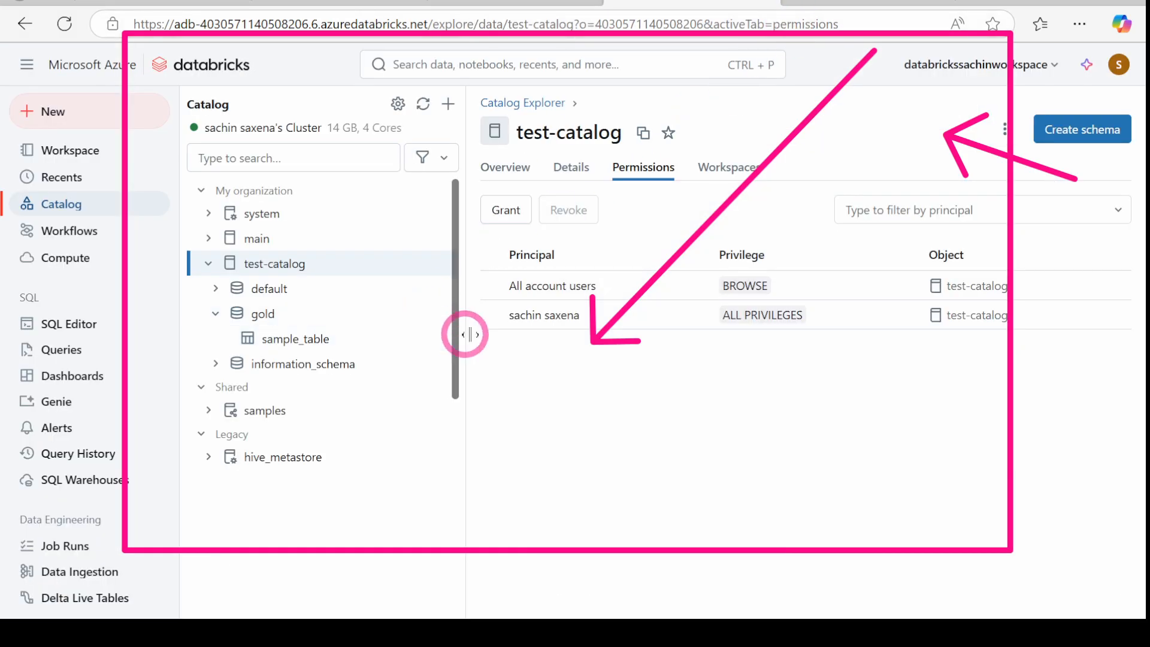
left_click(422, 105)
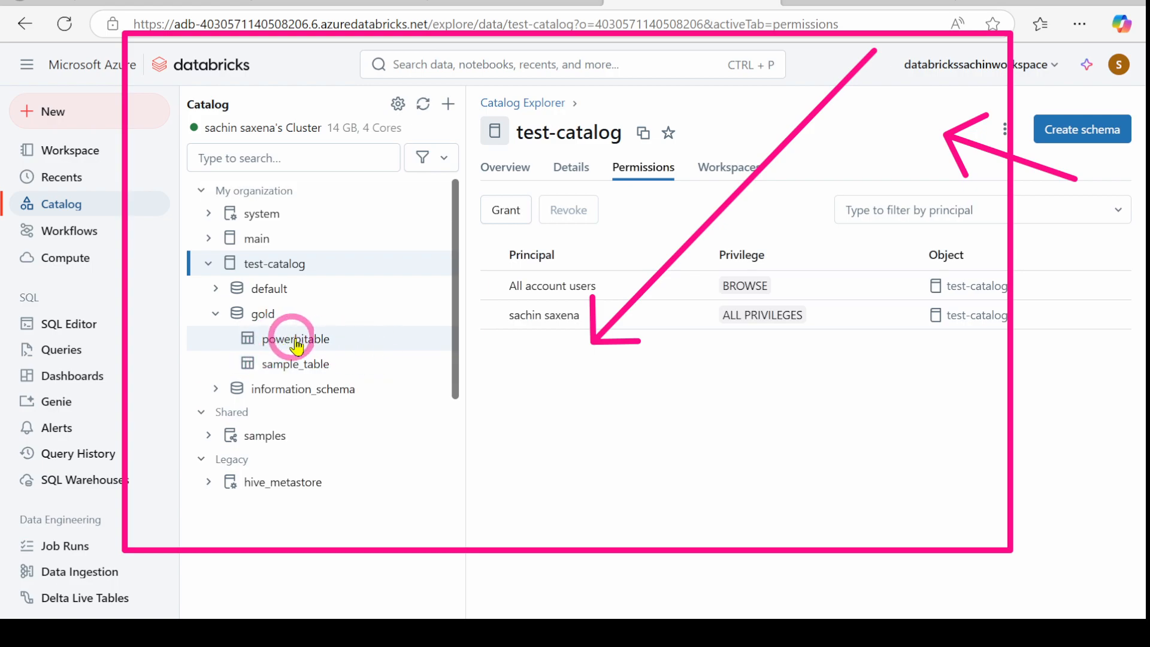
left_click(279, 345)
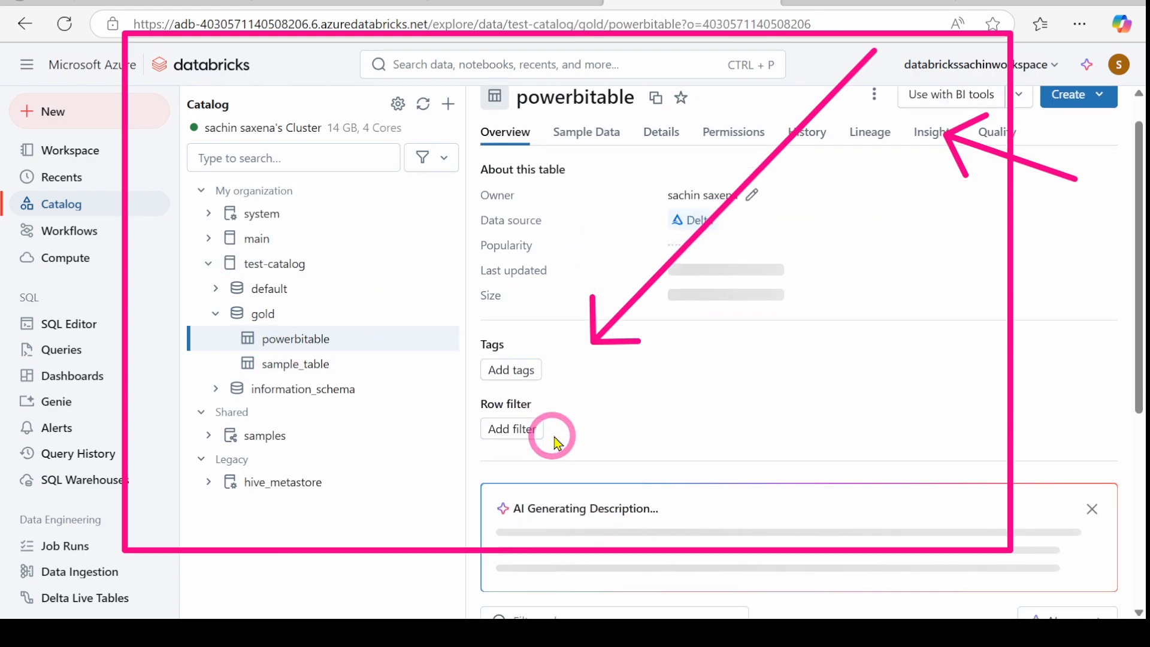
scroll(527, 303, "down", 6)
scroll(570, 454, "up", 6)
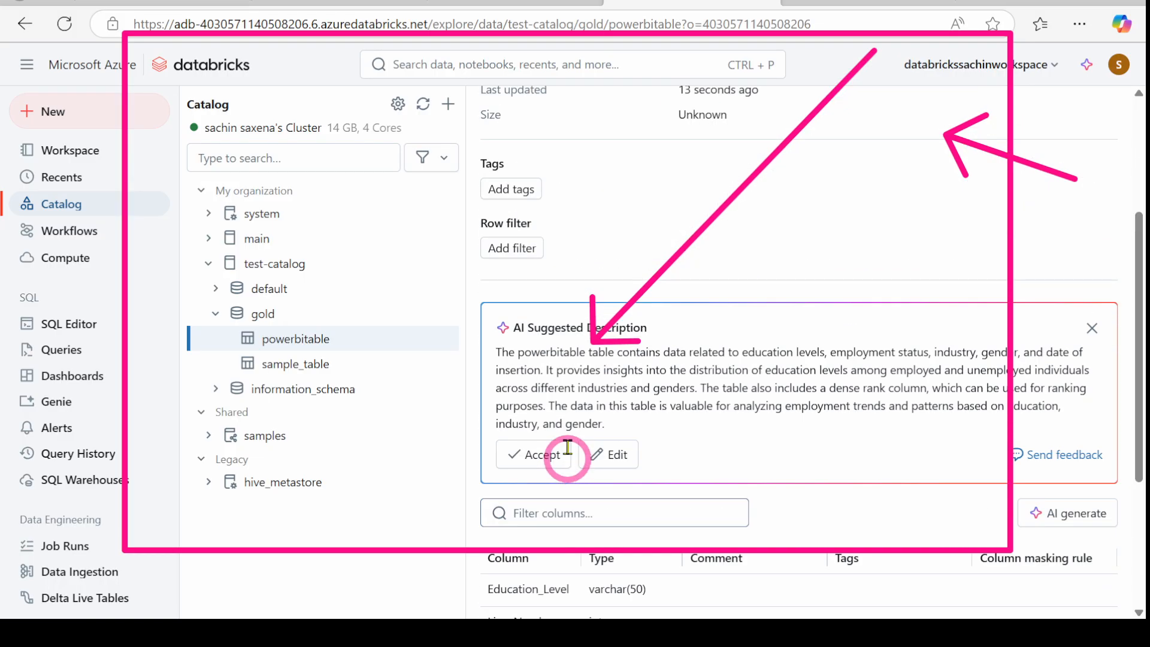
left_click(576, 163)
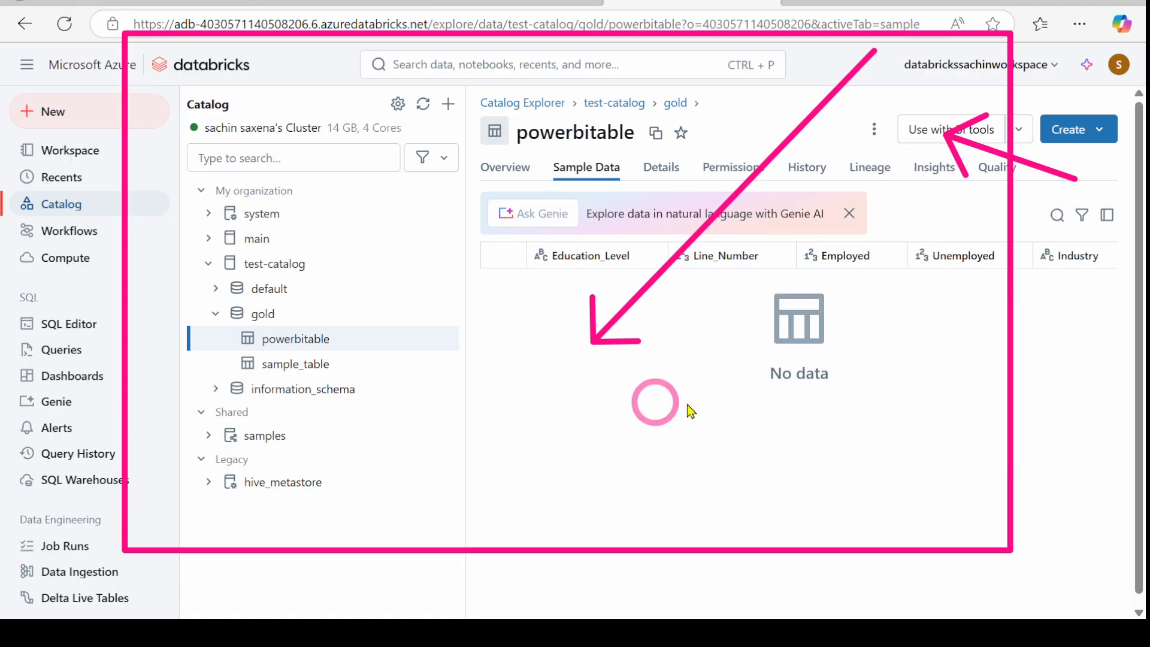
left_click(513, 172)
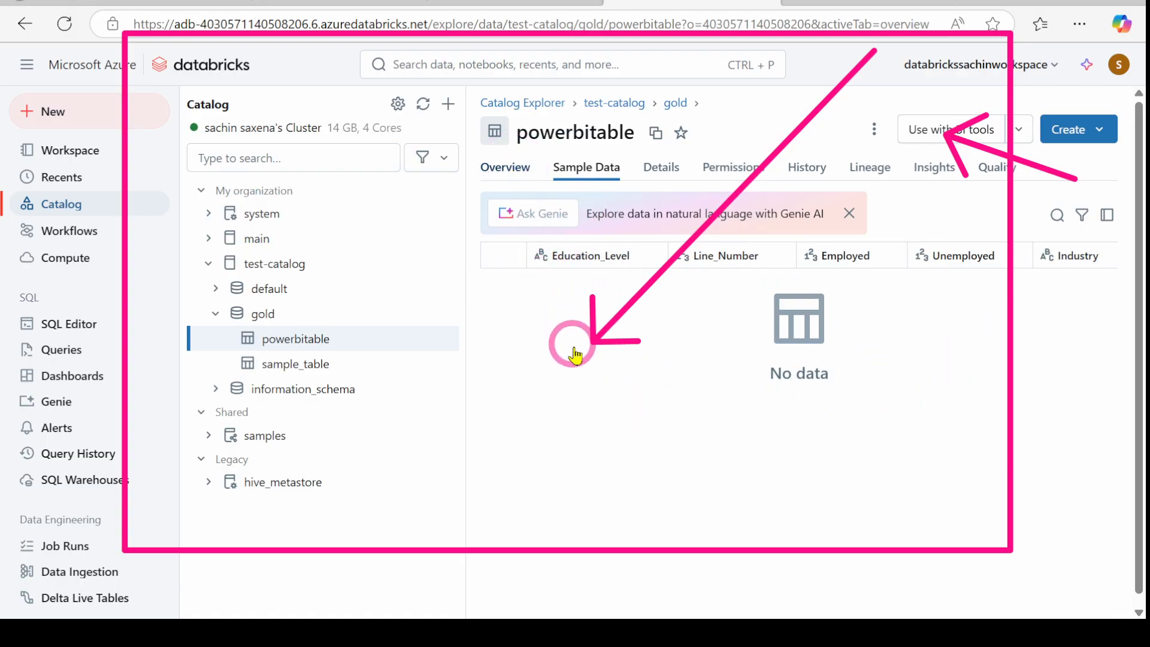
scroll(576, 358, "down", 3)
scroll(578, 357, "down", 5)
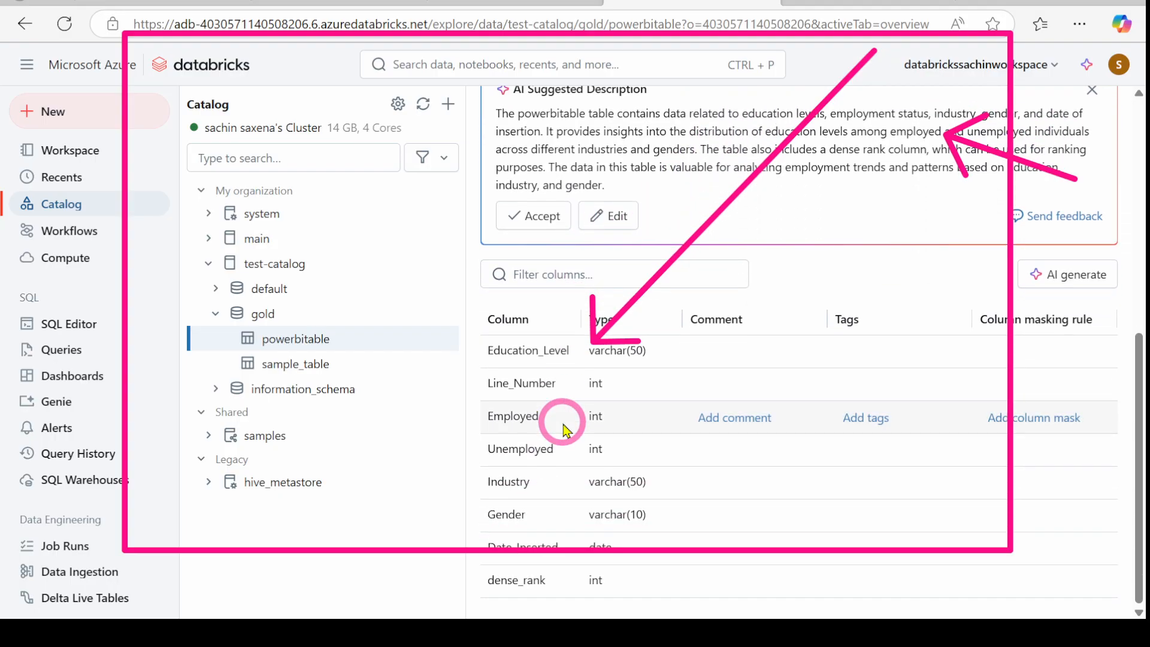
scroll(563, 425, "up", 3)
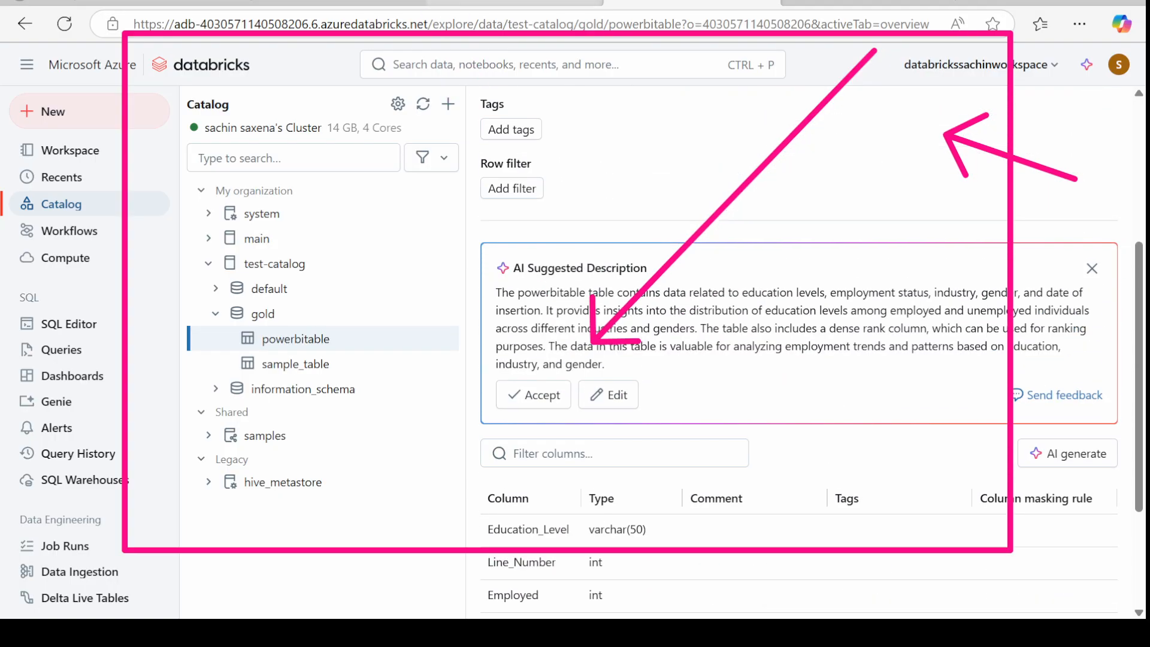
left_click(496, 3)
scroll(438, 362, "down", 3)
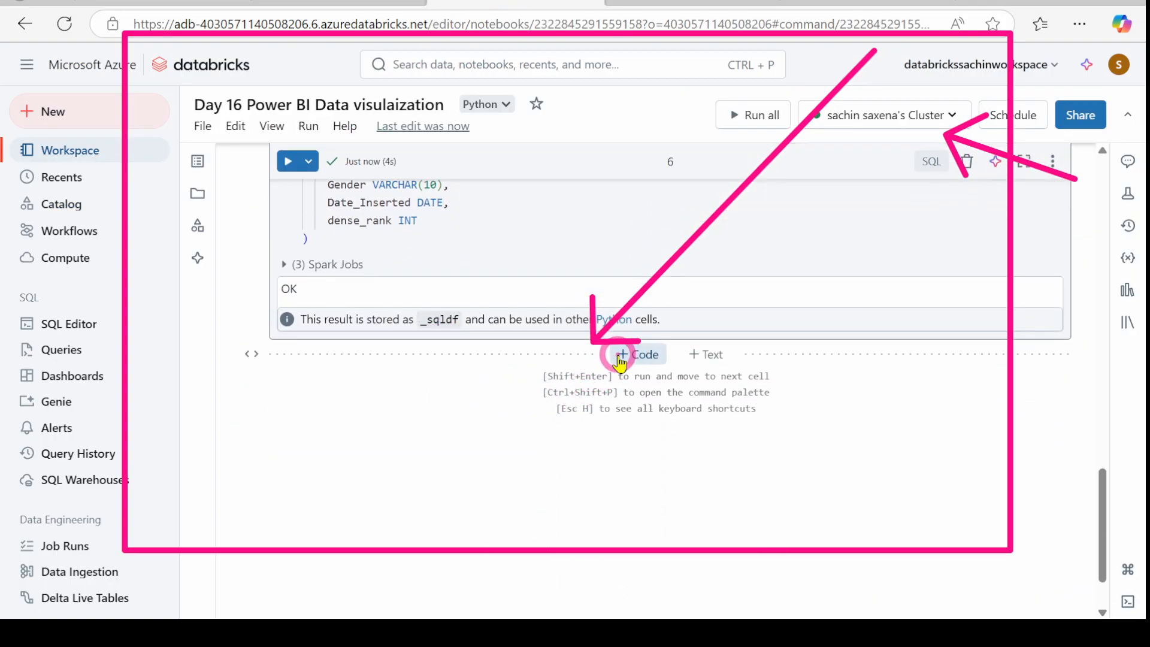
Step: Add cell 7 with the five-row INSERT statement and run it
left_click(623, 352)
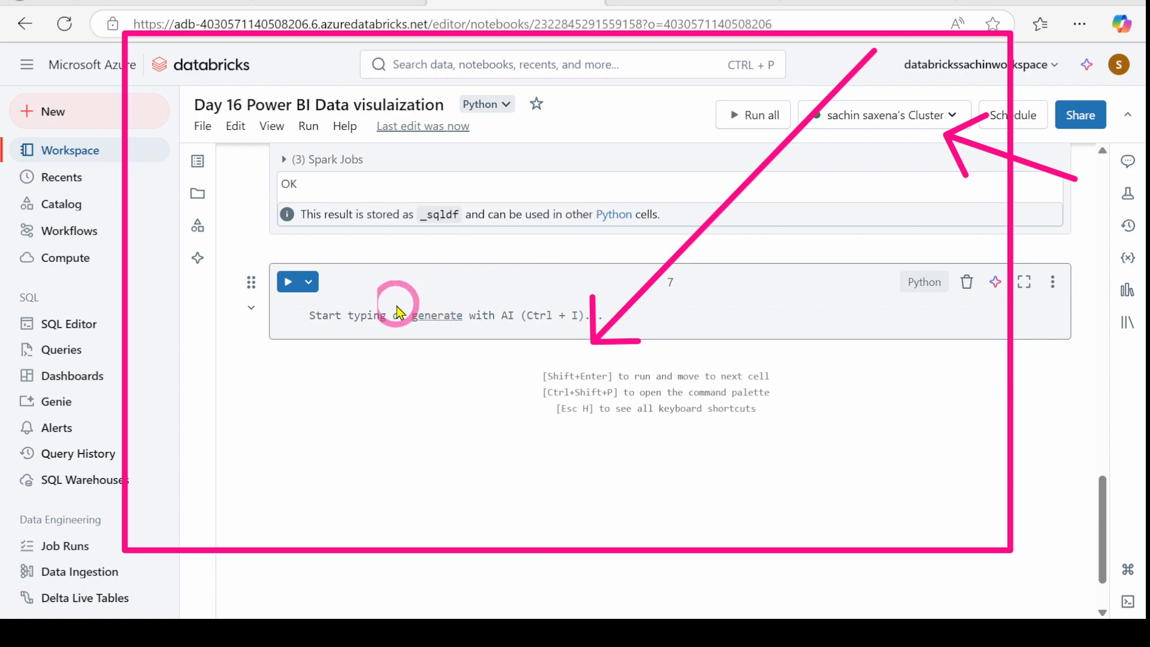
left_click(363, 316)
type("%sql INSERT INTO `test-catalog`.`silver`.`sachin` (Education_Level, Line_Number, Employed, Unemployed, Industry, Gender, Date_Inserted, dense_rank) VALUES ('Bachelor', 1, 100, 10, 'IT', 'Male', '2023-01-01', 1), ('Master', 2, 150, 5, 'Finance', 'Female', '2023-02-01', 2), ('PhD', 3, 200, 2, 'Education', 'Male', '2023-03-01', 3), ('High School', 4, 50, 20, 'Retail', 'Female', '2023-04-01', 4), ('Associate', 5, 80, 15, 'Healthcare', 'Male', '2023-05-01', 5);")
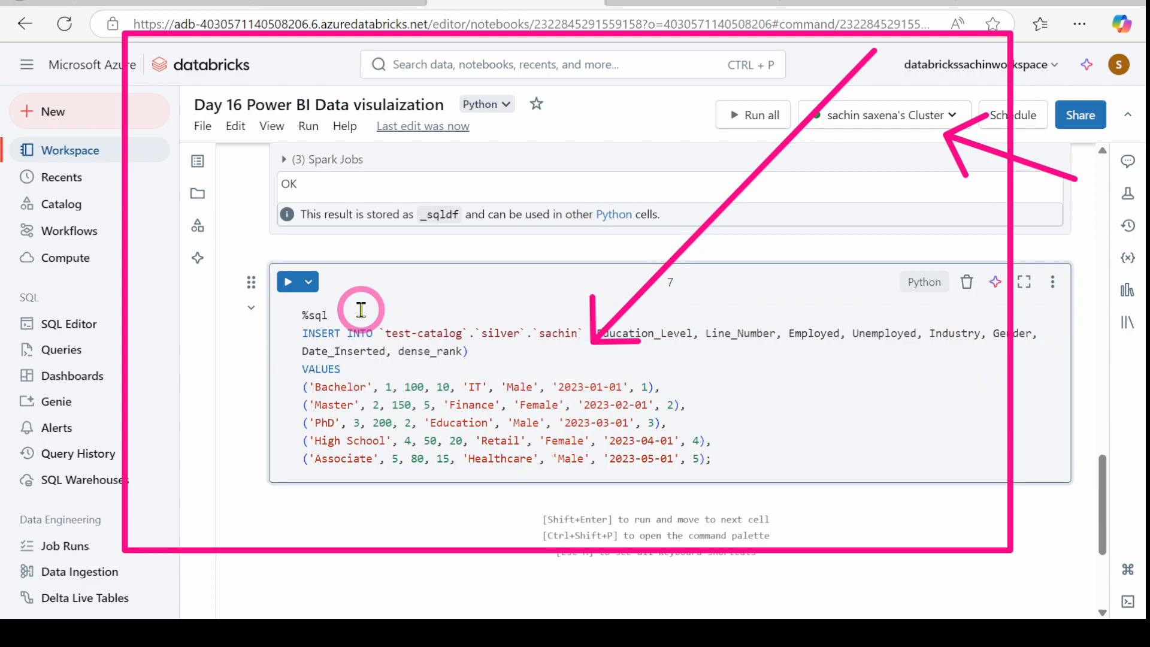
left_click(288, 281)
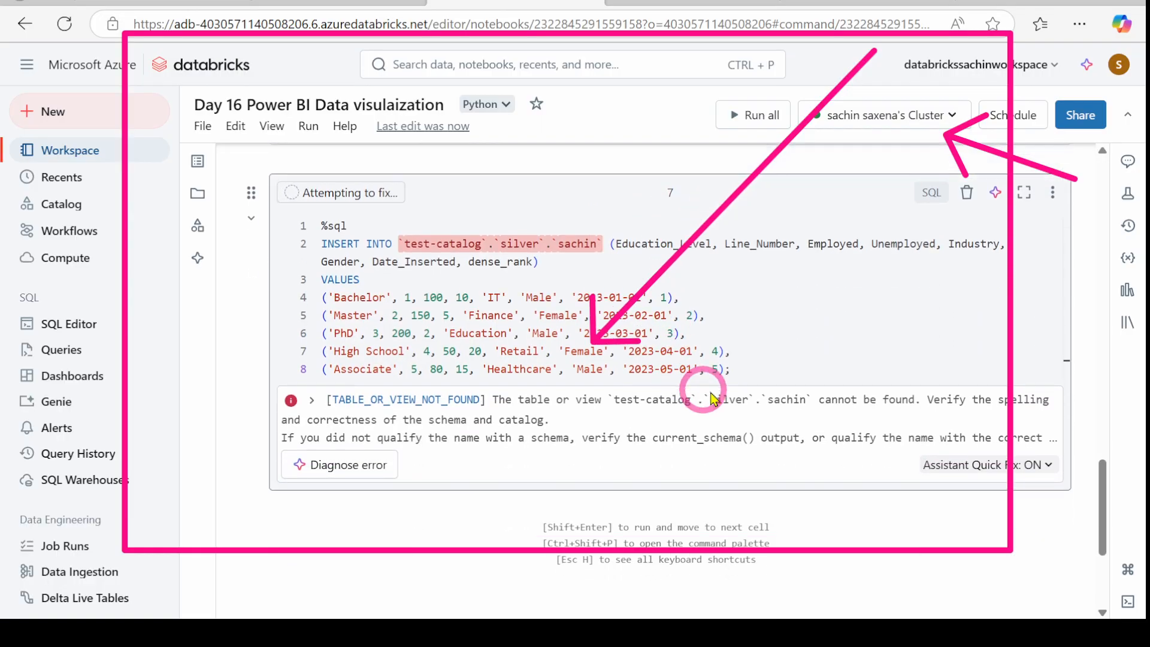
Step: Replace schema silver with Gold in the INSERT and rerun it
double_click(510, 335)
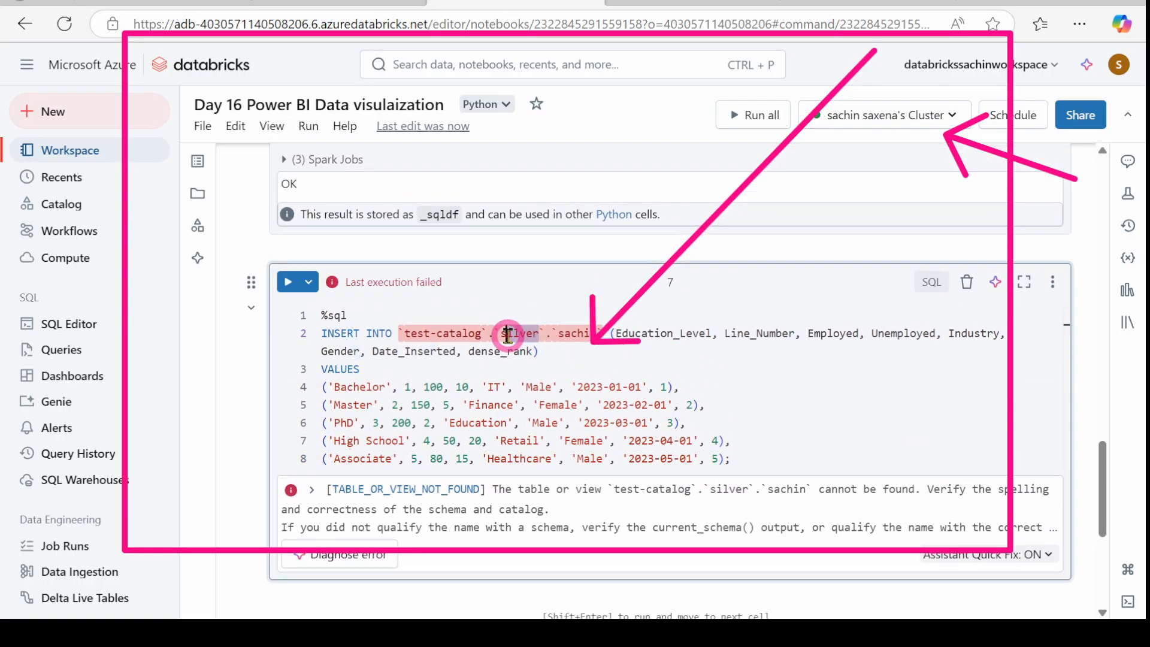
left_click_drag(502, 334, 542, 339)
type("Gold")
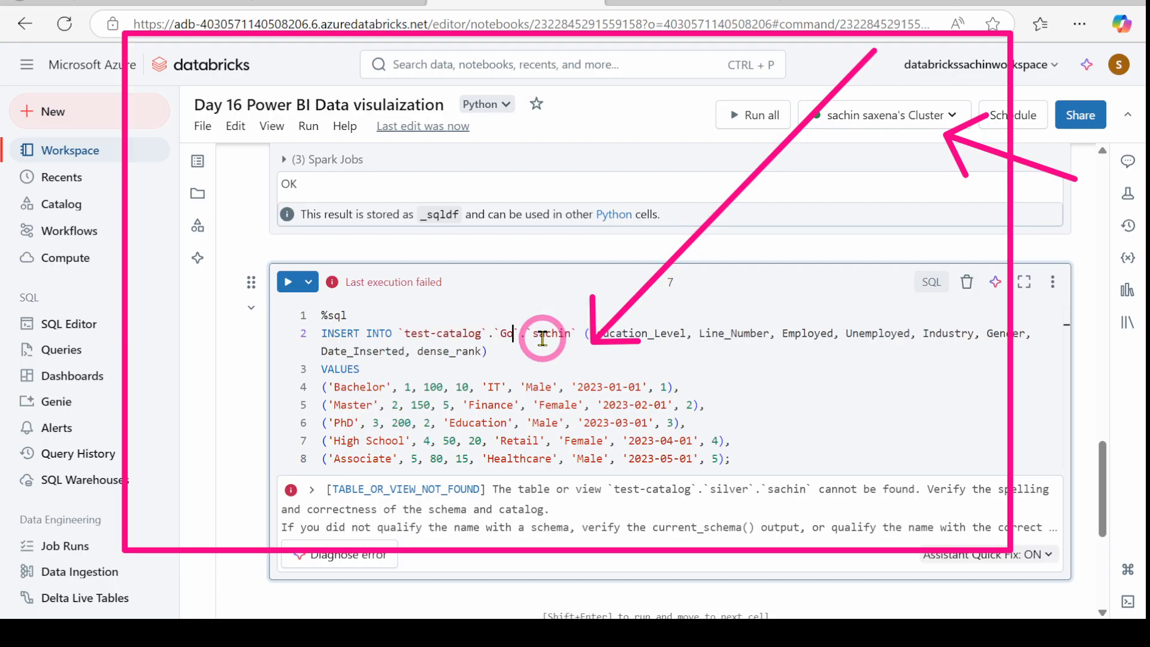
left_click(288, 281)
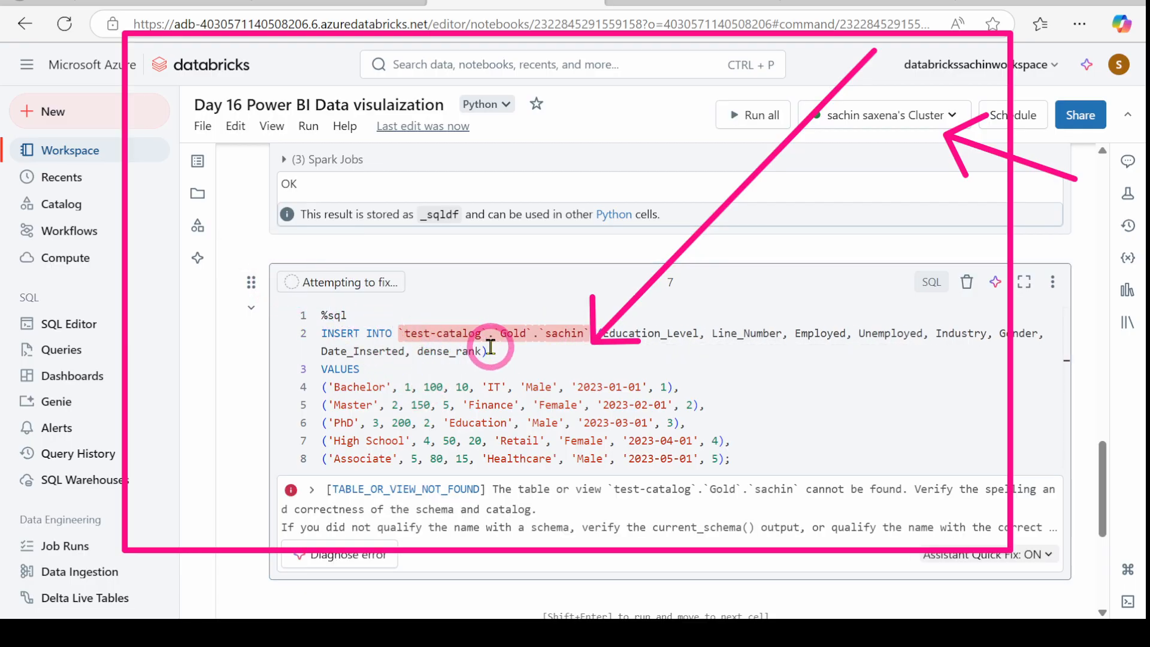
scroll(566, 369, "down", 1)
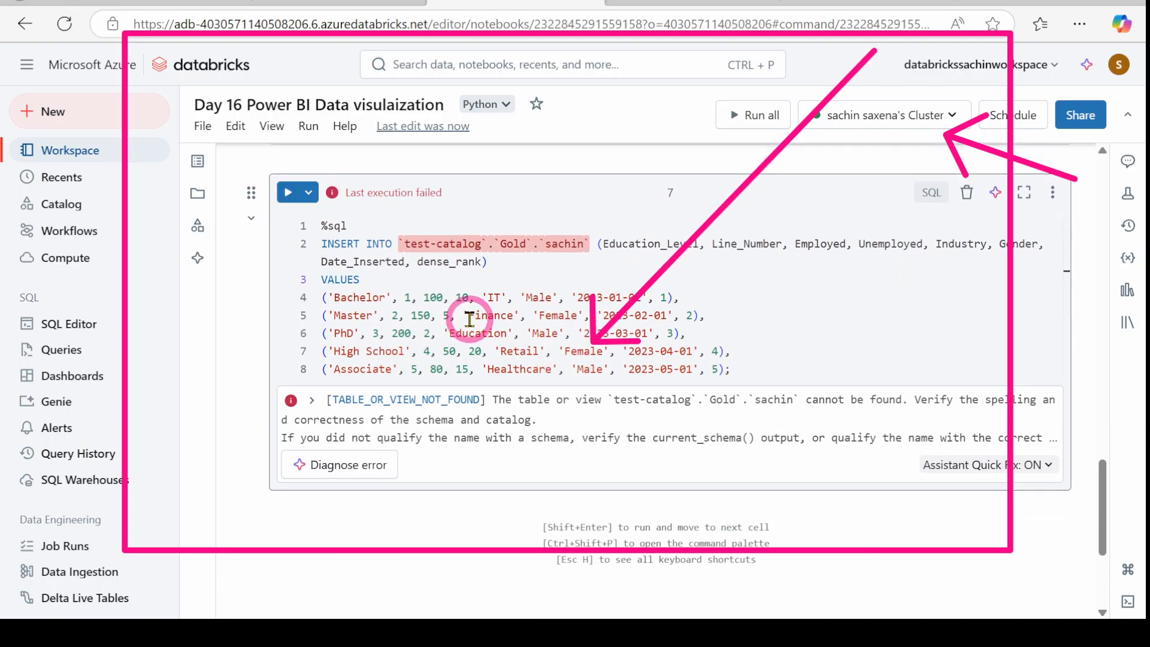
scroll(513, 333, "up", 2)
scroll(514, 331, "up", 2)
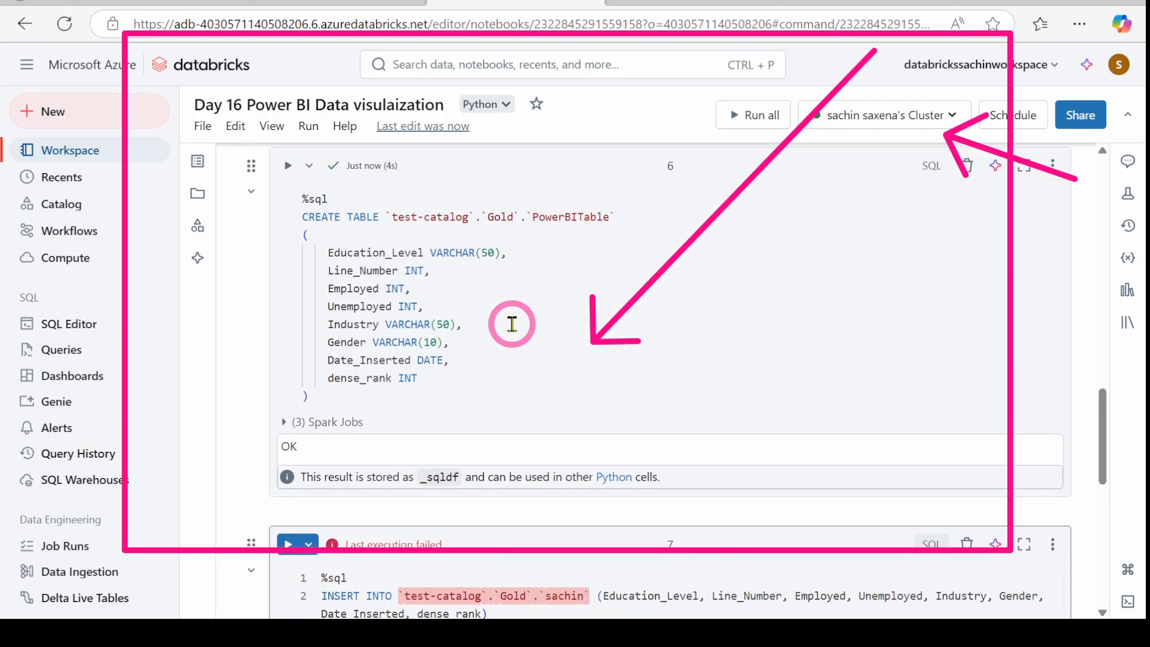
Step: Replace the wrong table name sachin with PowerBITable, rerun the INSERT, and open powerbitable's catalog page
left_click_drag(528, 223, 565, 221)
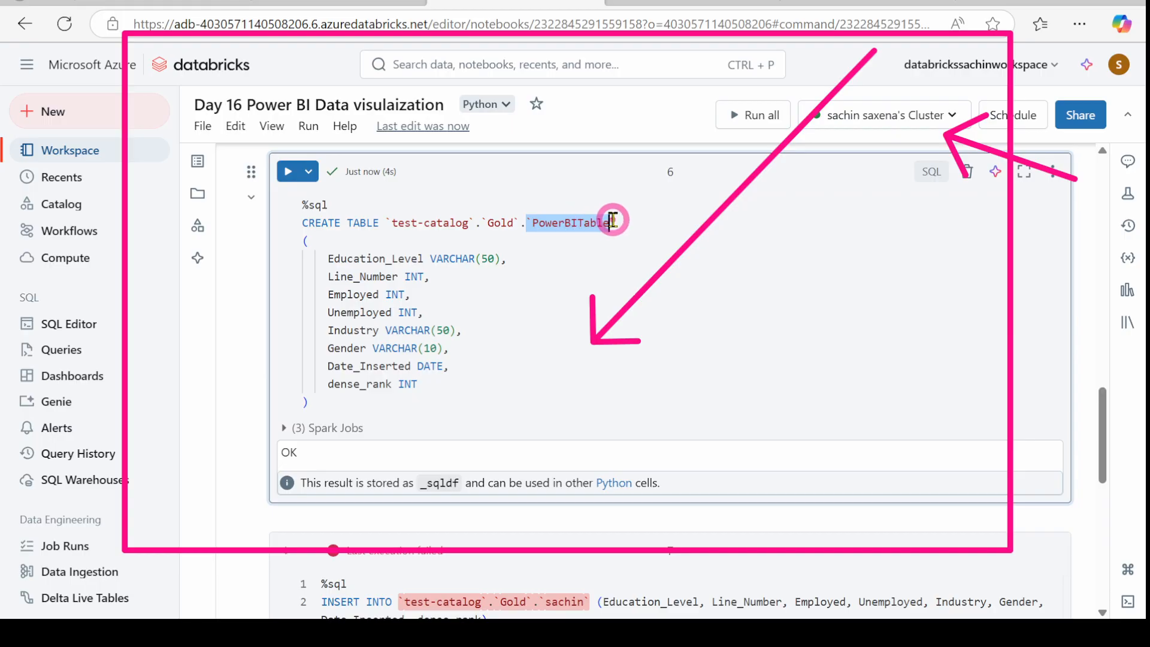
scroll(588, 308, "down", 2)
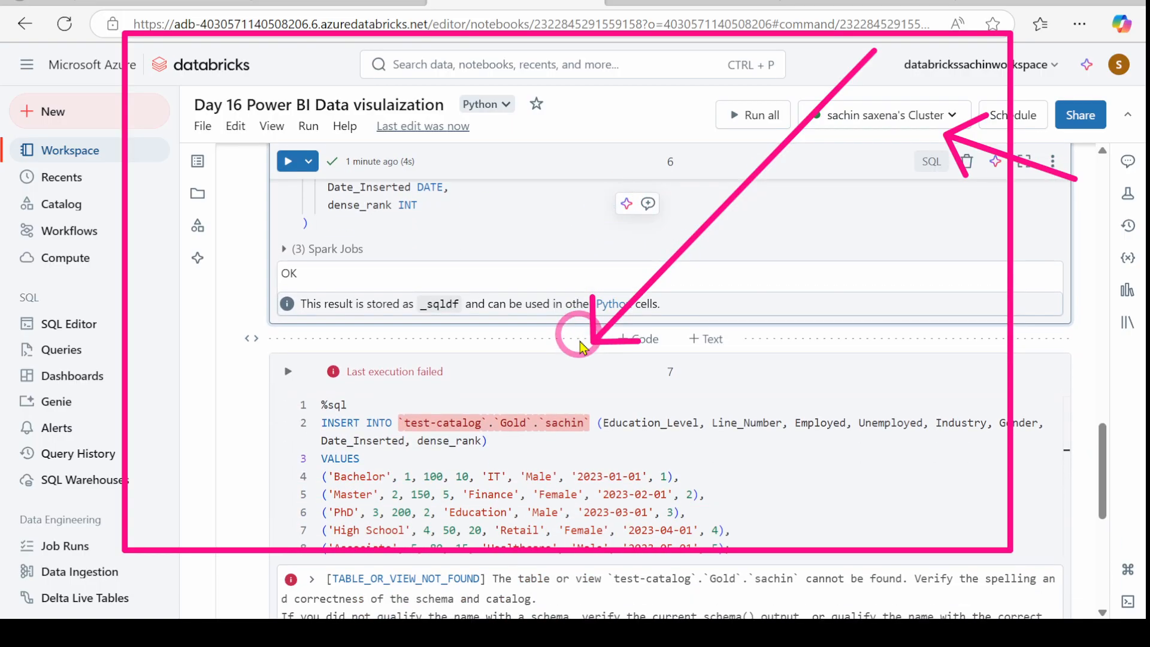
left_click(546, 429)
double_click(549, 428)
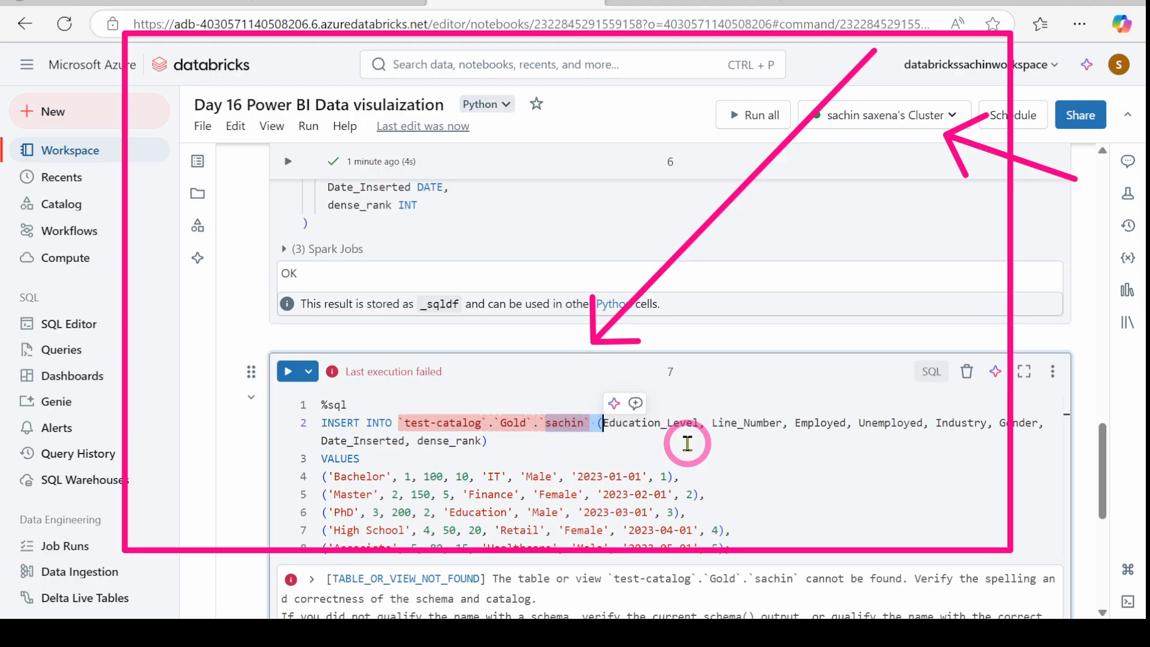
key("BackSpace")
key("BackSpace")
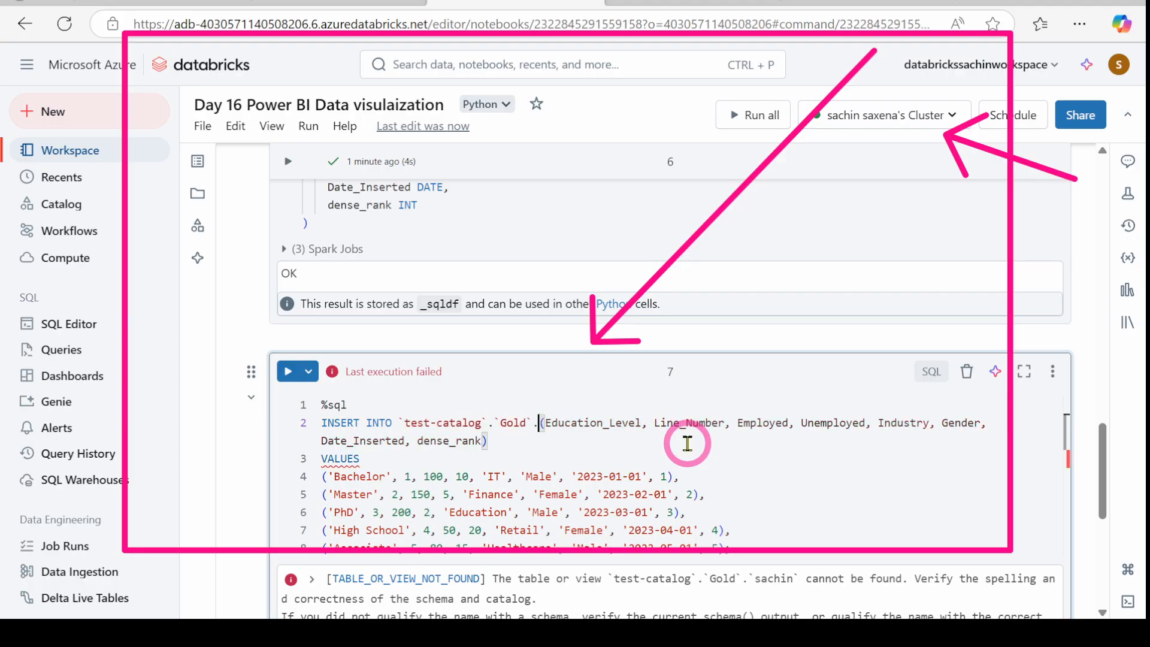
type("`PowerBITable`")
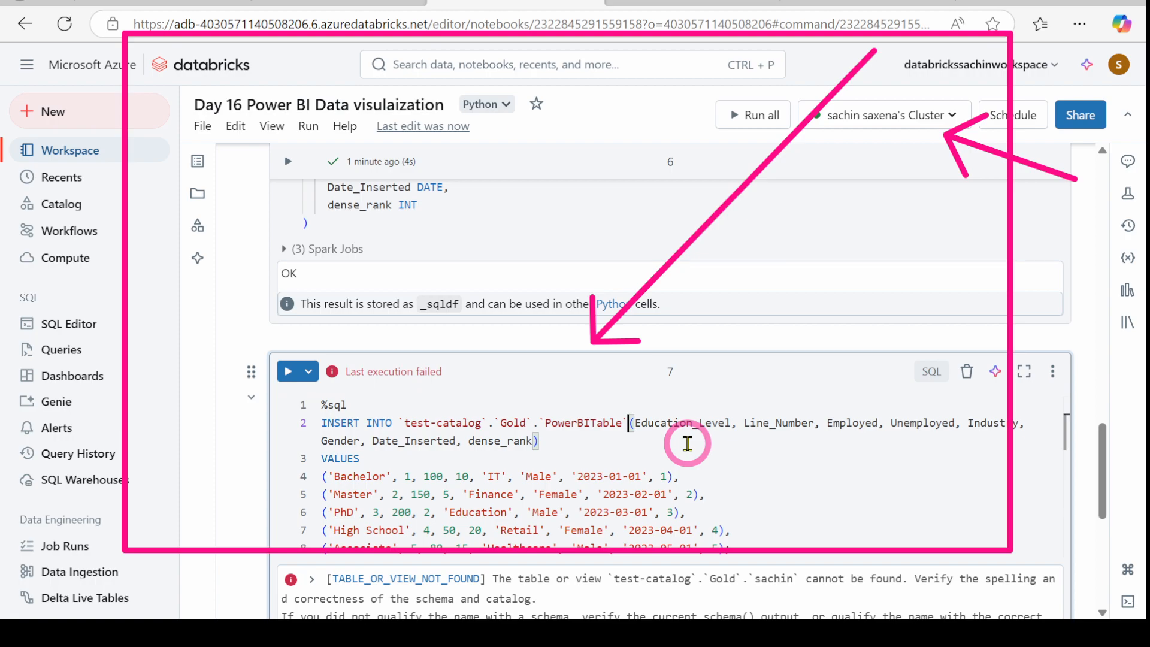
left_click(287, 372)
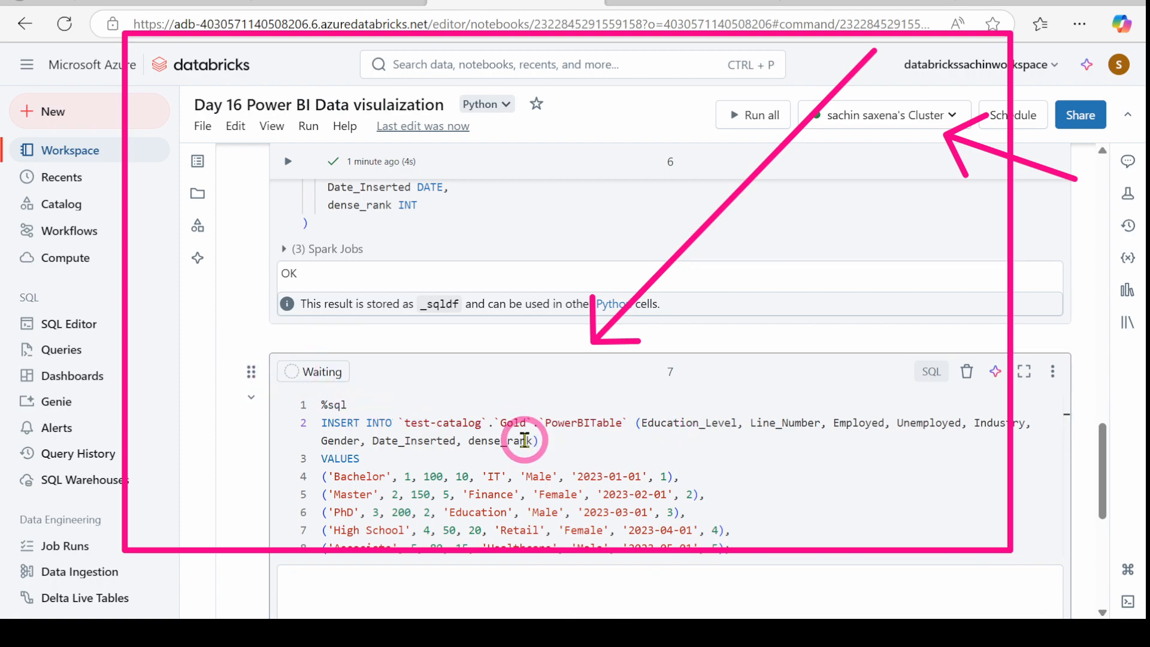
scroll(527, 419, "down", 3)
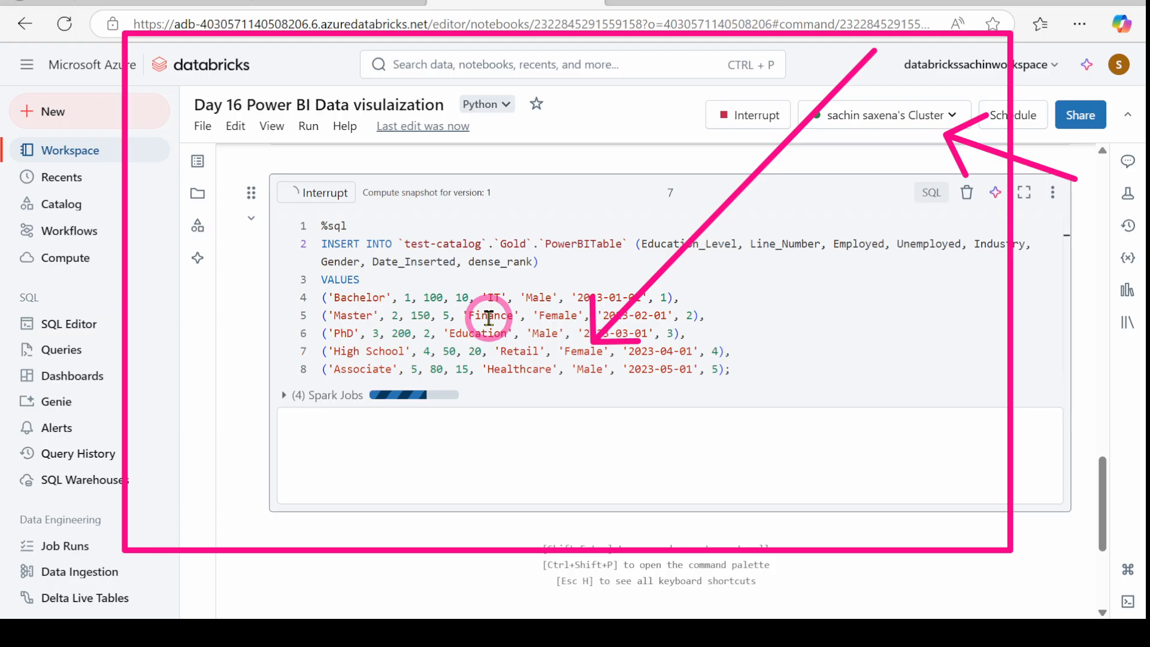
left_click(692, 3)
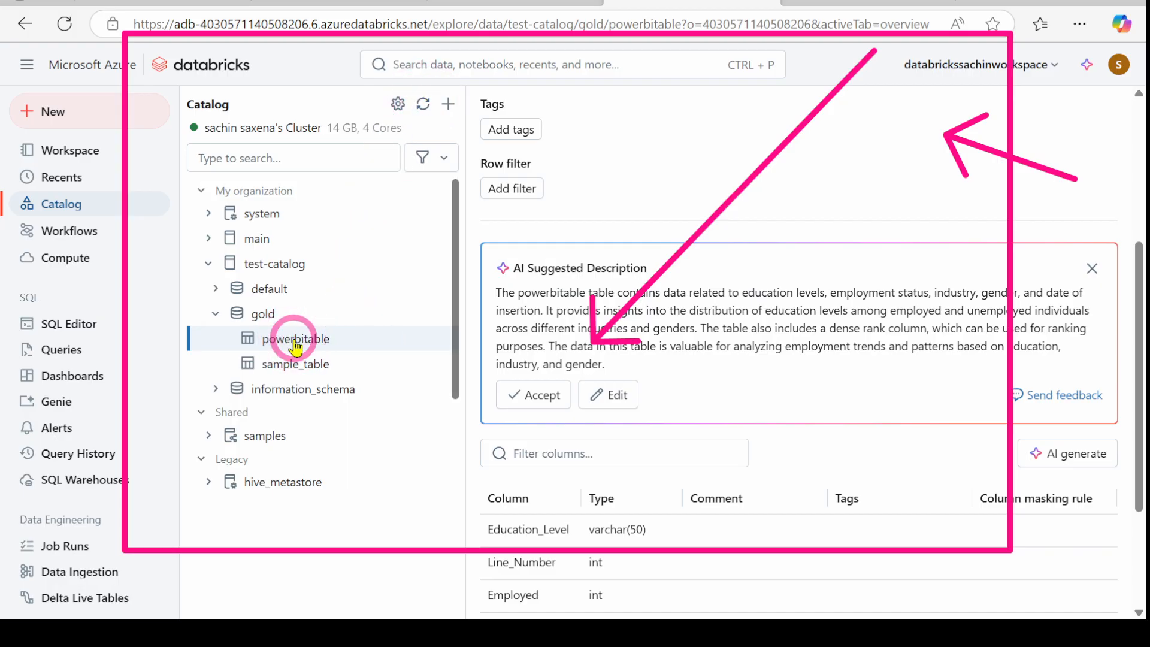
Step: Show powerbitable's Sample Data with the five rows Bachelor through Associate and refresh the catalog
scroll(588, 318, "up", 5)
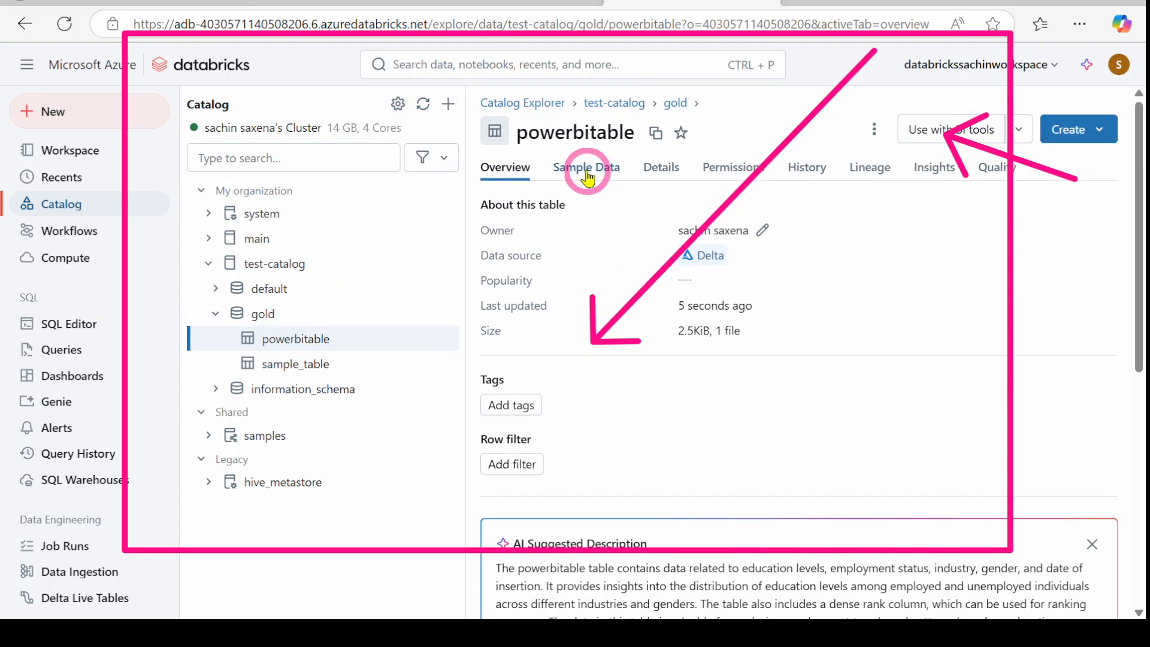
left_click(588, 177)
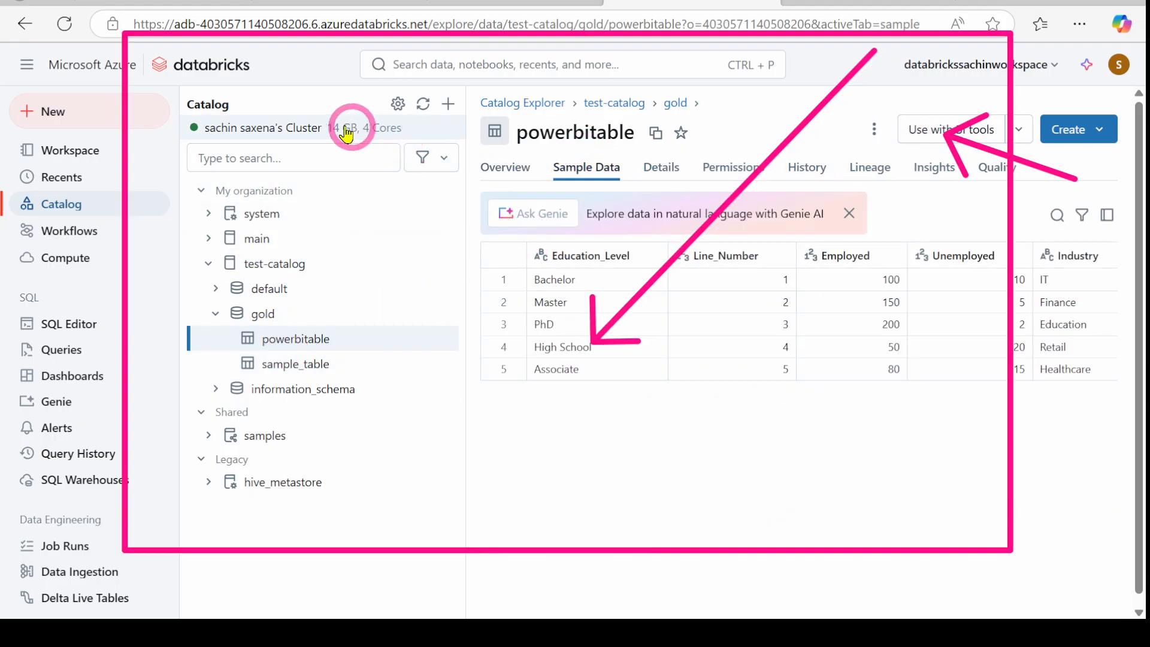
left_click(423, 108)
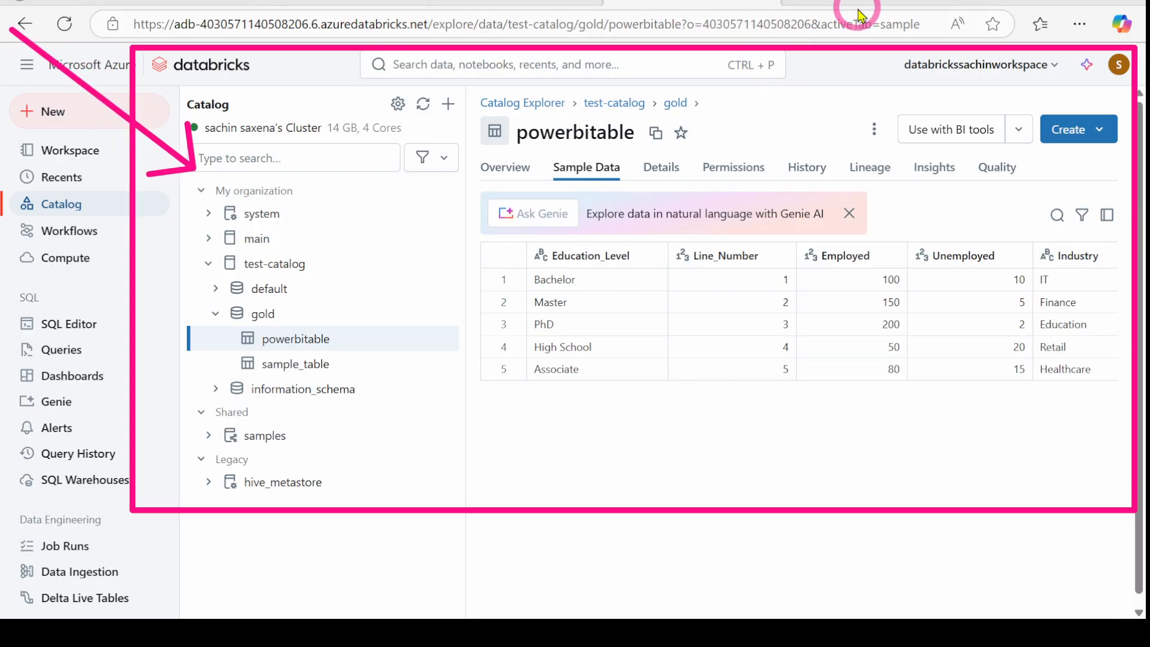
Step: Check the notebook's insert result, revisit powerbitable's sample data, and open the Compute page
left_click(499, 3)
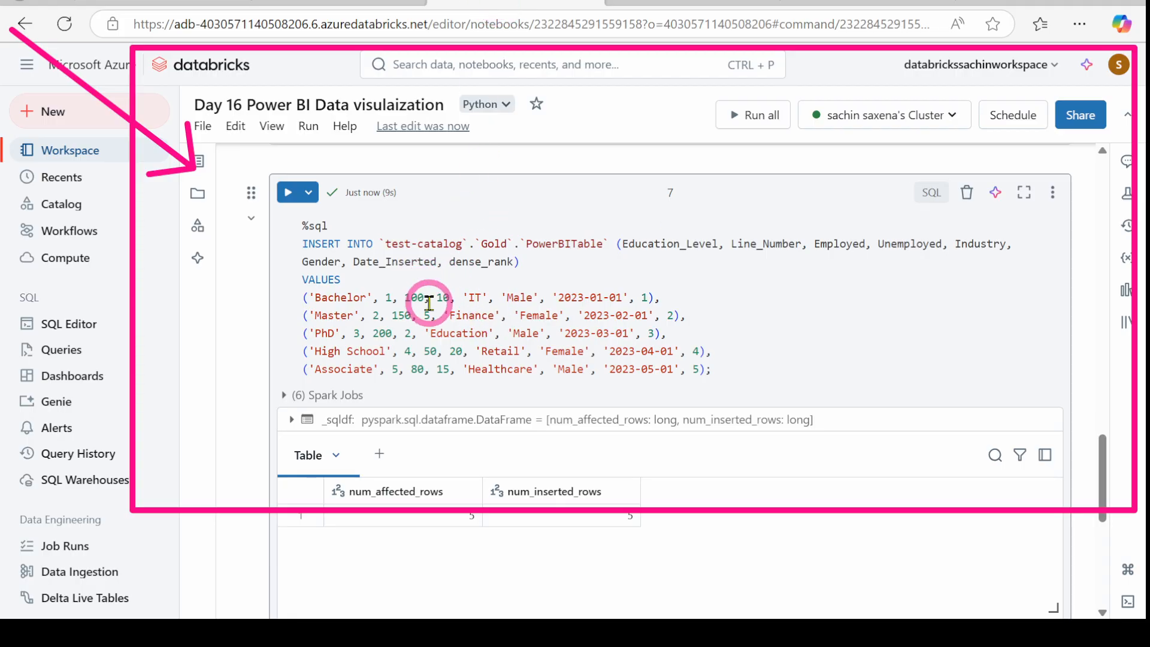
left_click(695, 2)
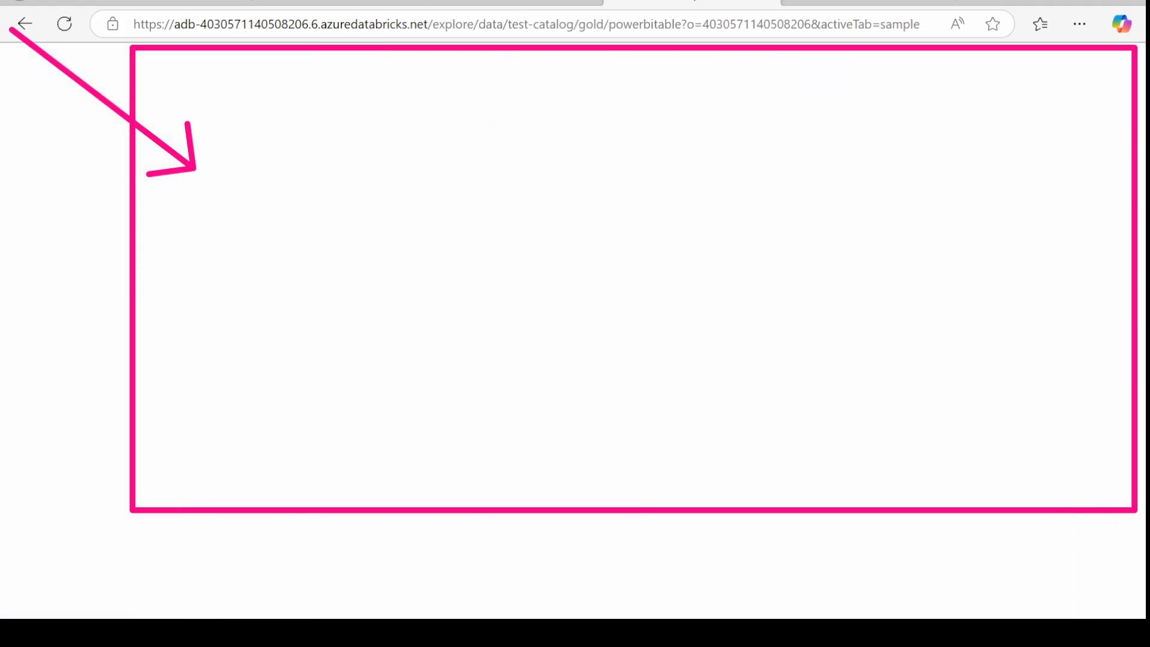
left_click(861, 3)
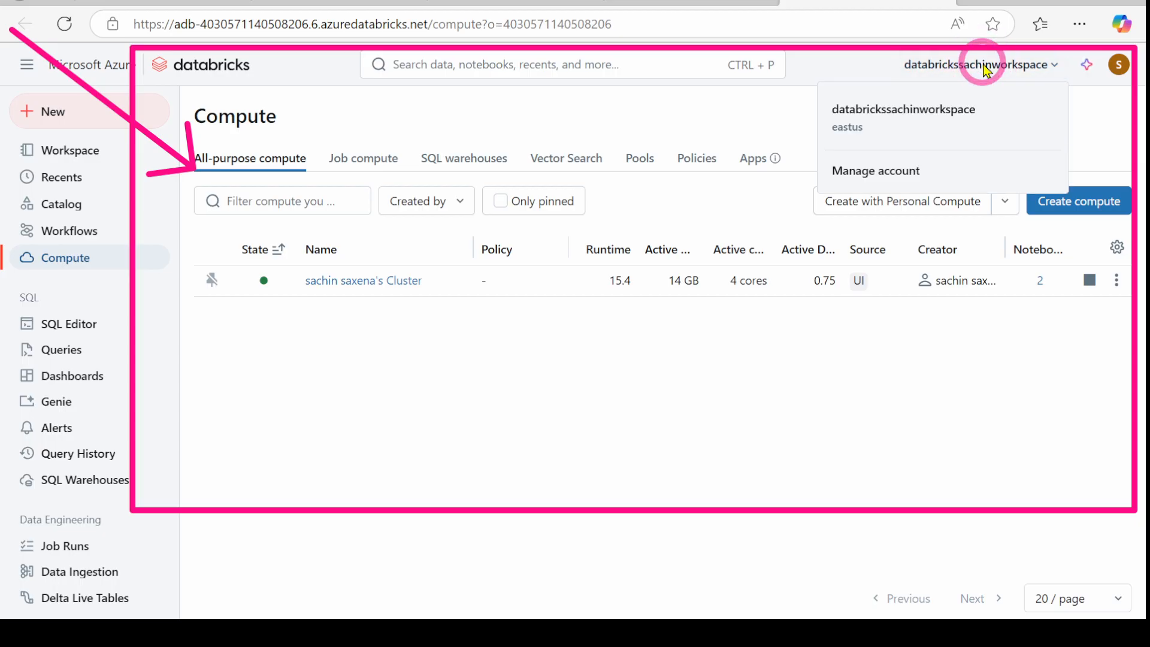
Step: Browse the account console's users, service principals and Catalog metastores
left_click(875, 173)
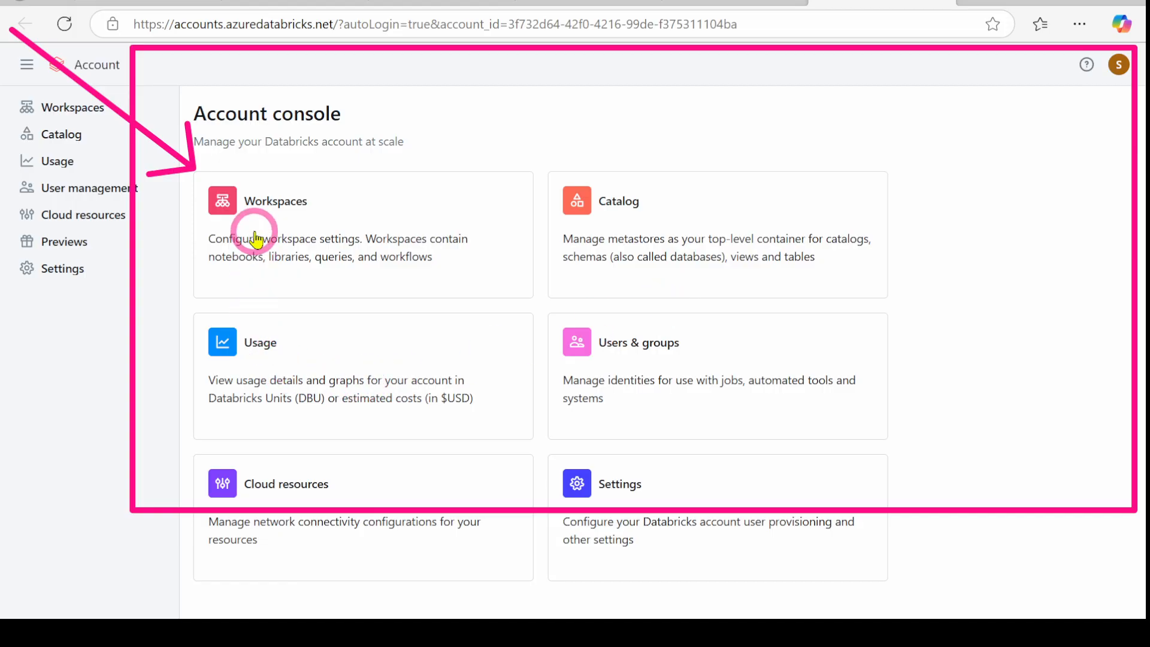
left_click(36, 188)
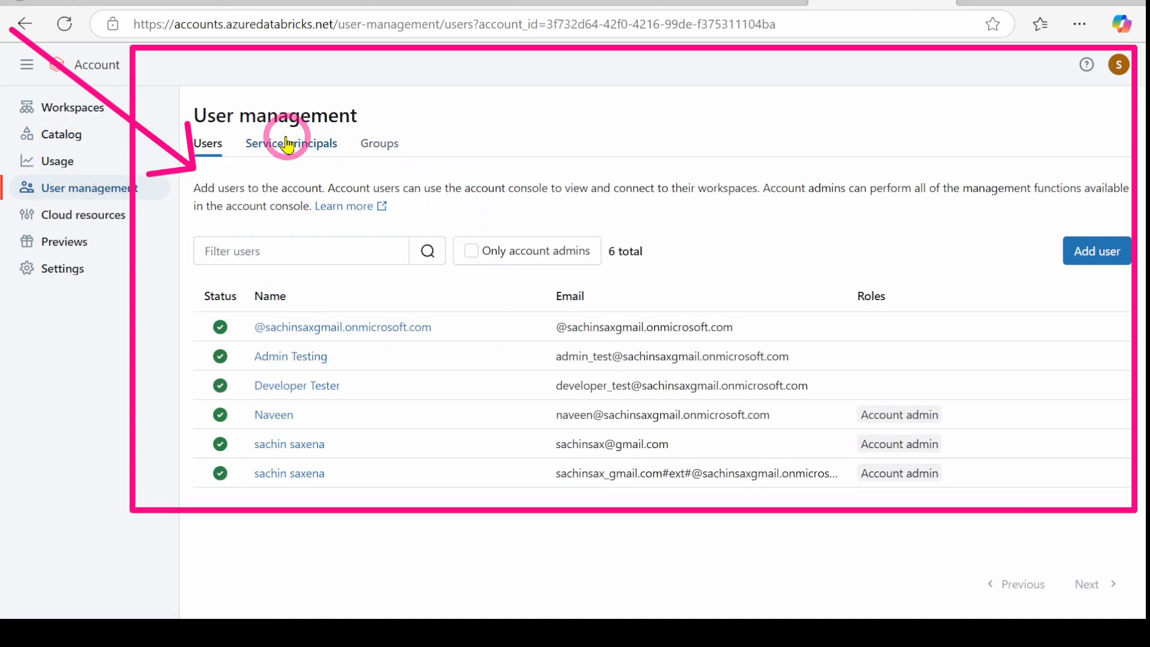
left_click(287, 144)
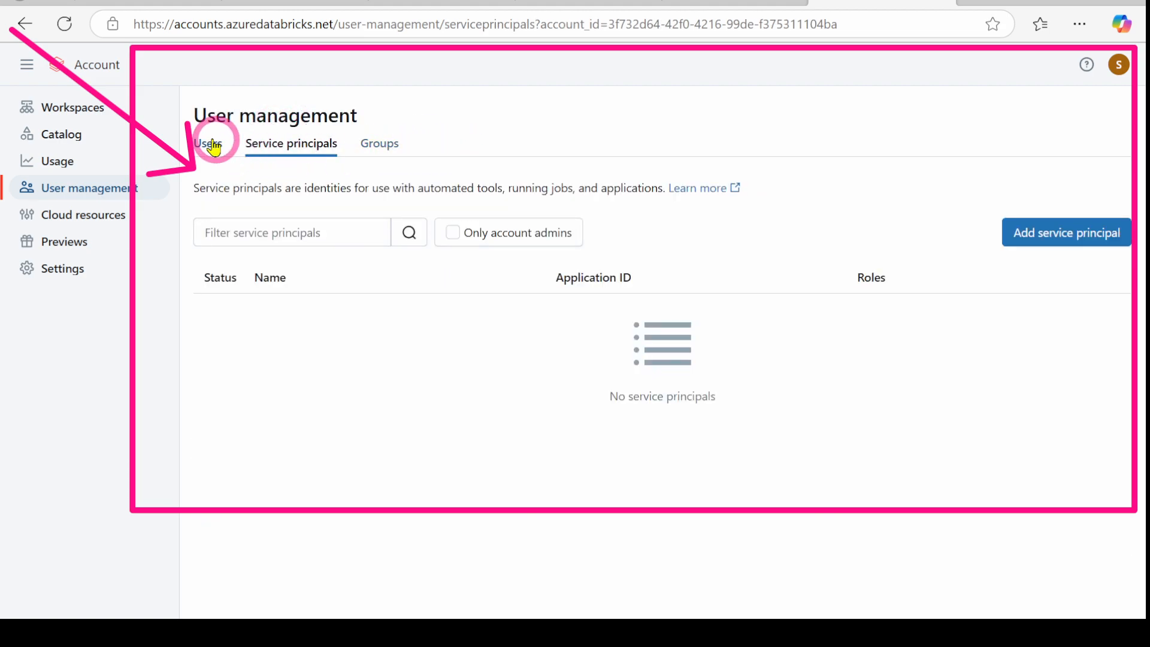
left_click(209, 143)
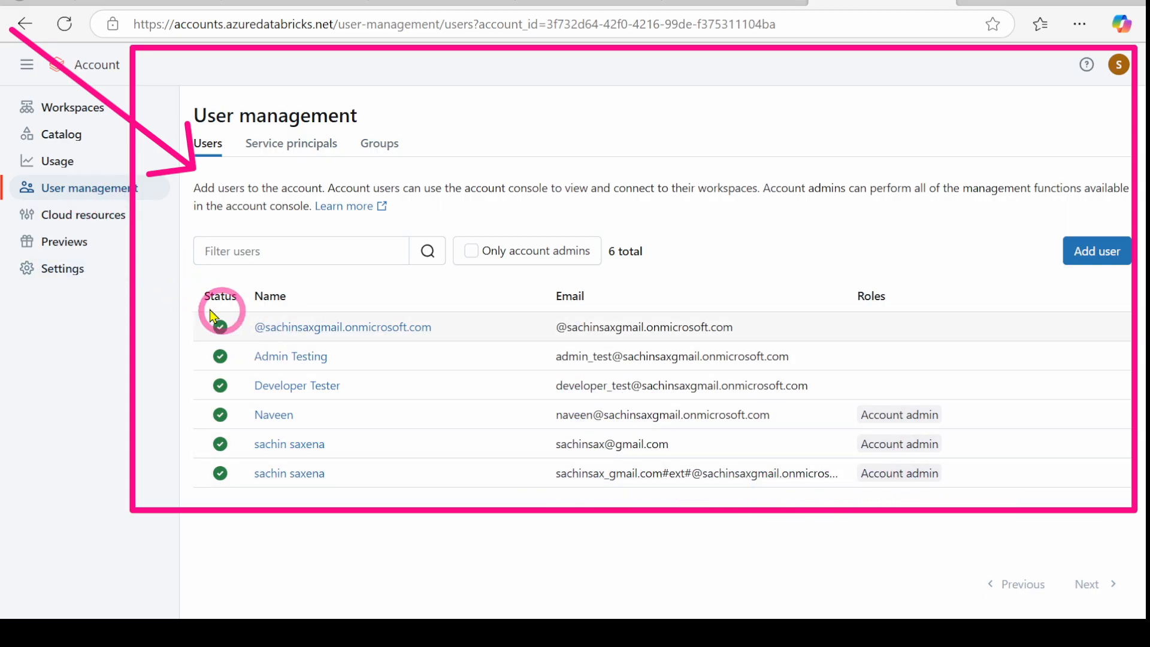
left_click(57, 138)
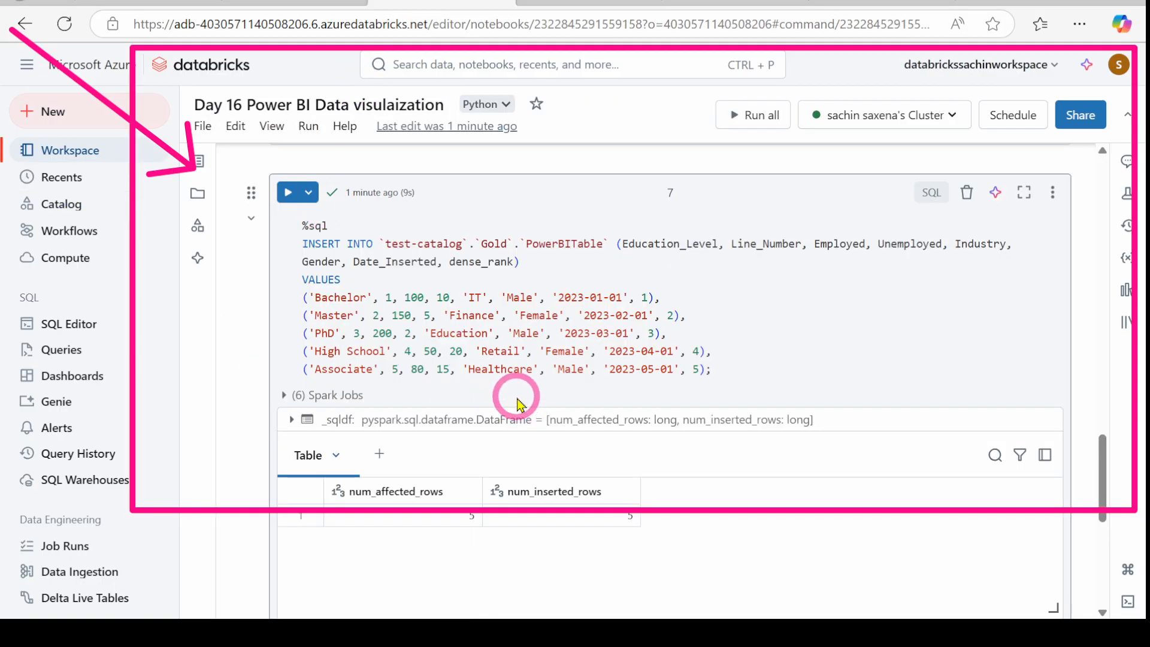
scroll(519, 404, "down", 5)
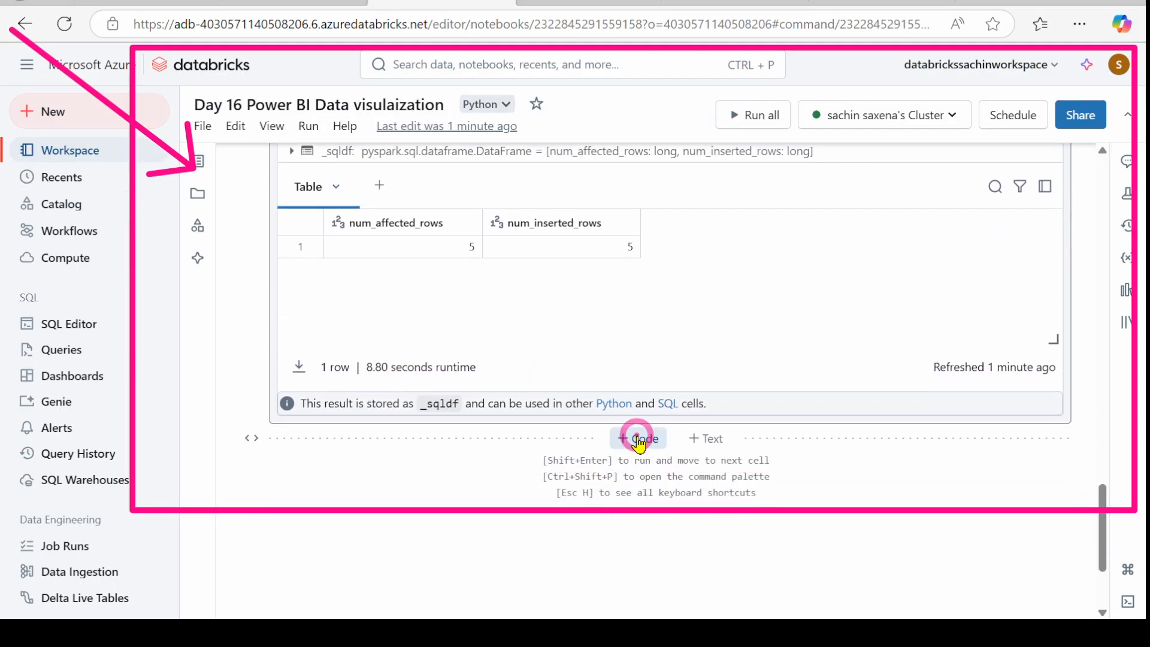
Step: Add an empty eighth code cell to the notebook and switch to Power BI Desktop
left_click(639, 439)
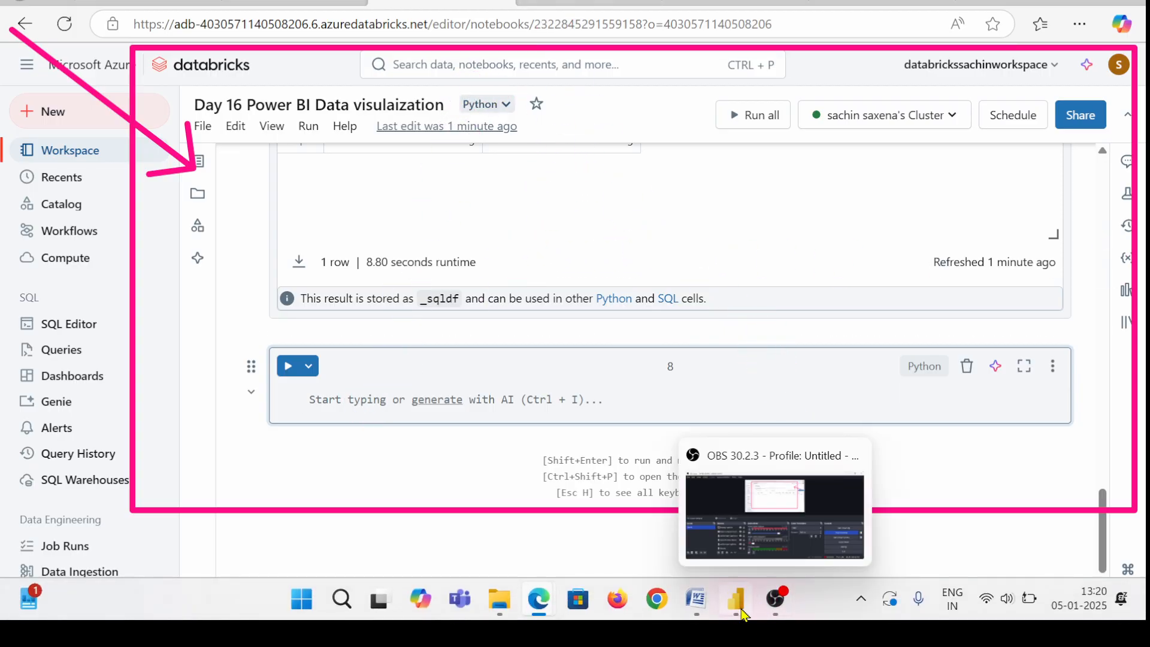
left_click(737, 609)
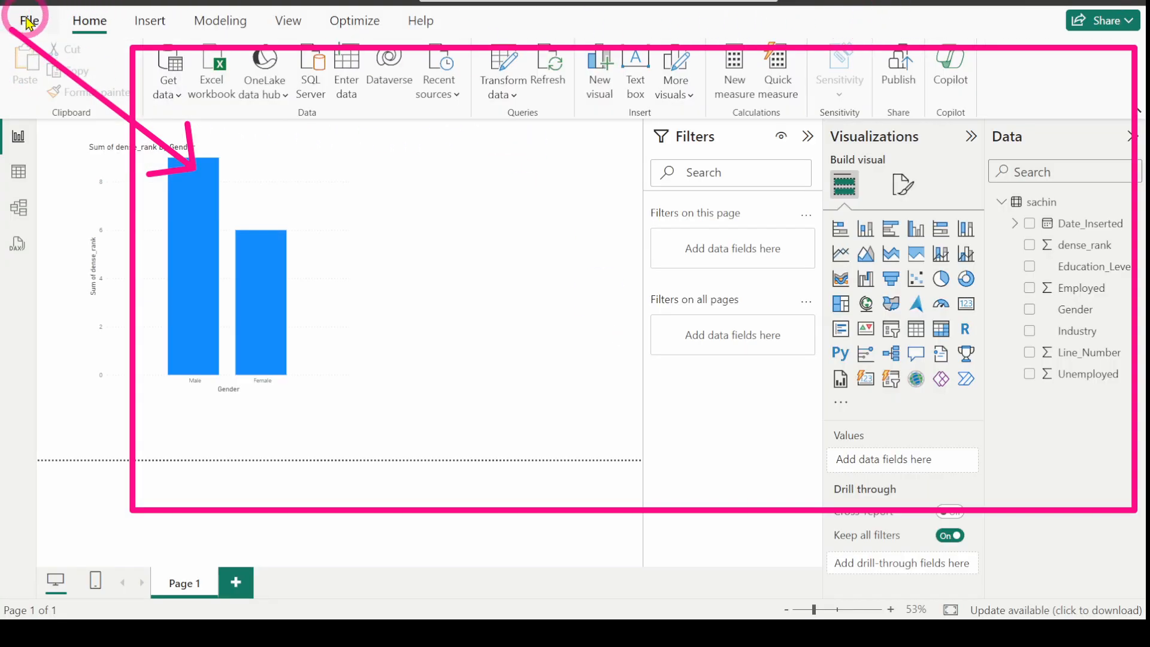
Step: Create a new blank report from the File menu
left_click(27, 23)
left_click(300, 124)
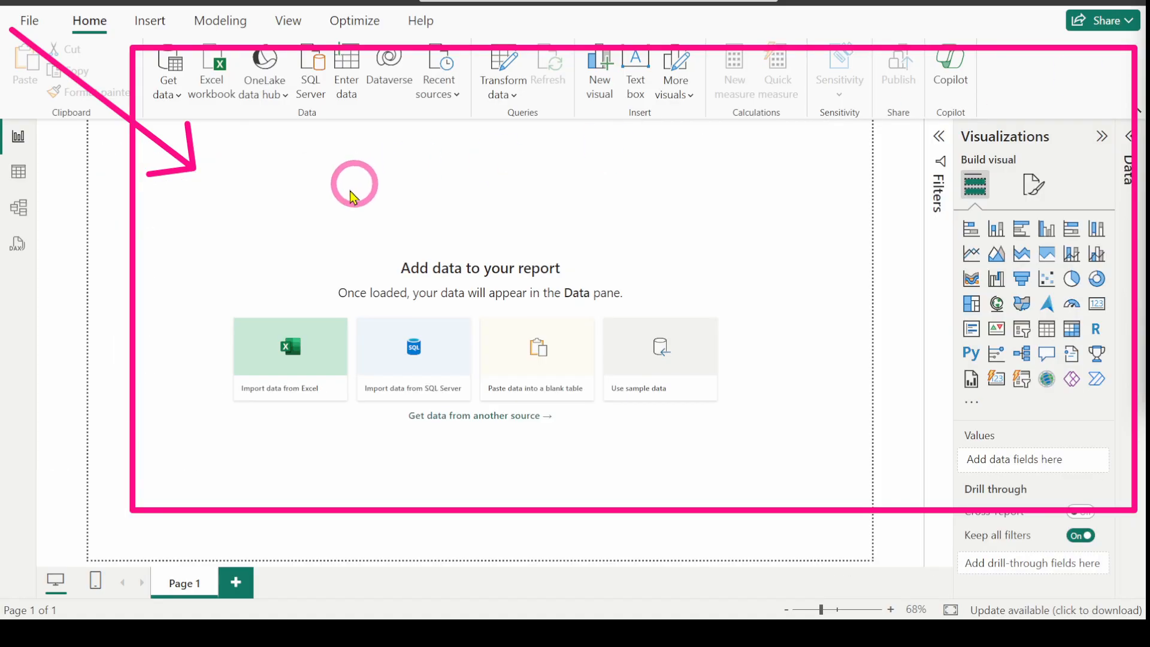
Step: From Get data > More, choose the Azure Databricks connector and connect
left_click(170, 96)
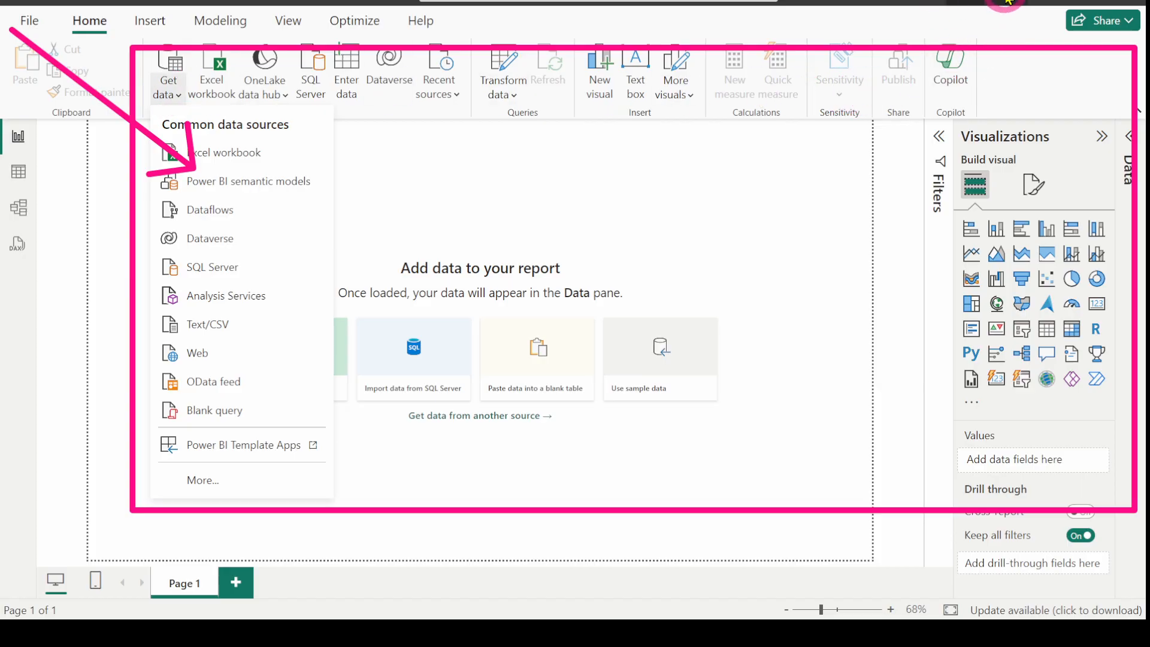
left_click(236, 482)
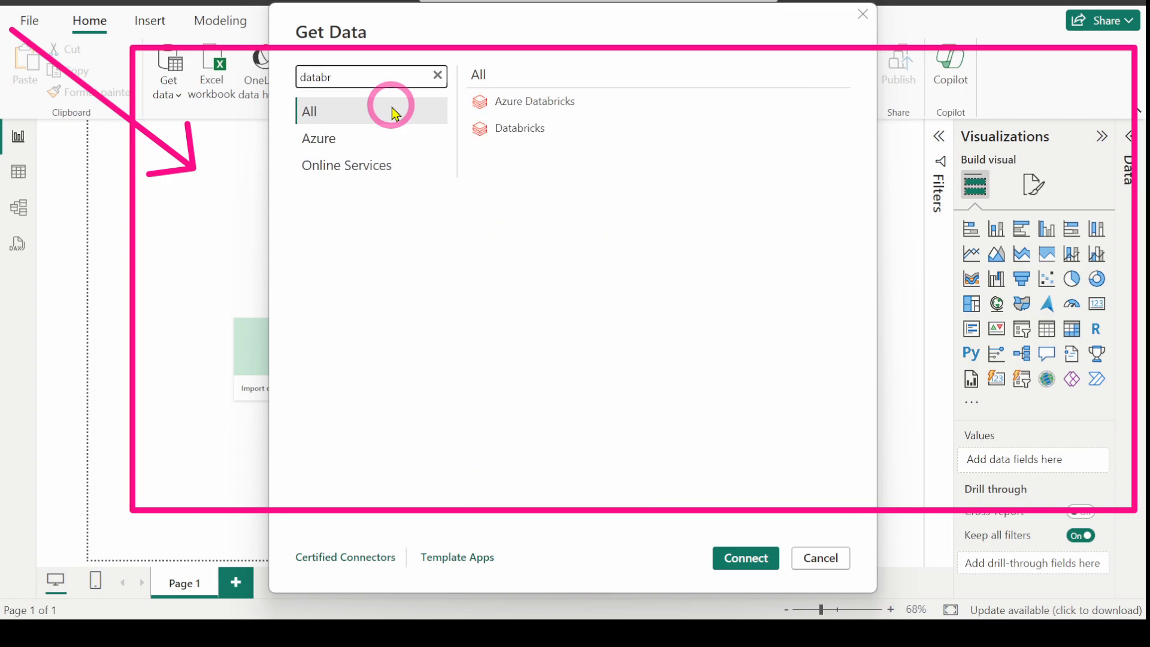
left_click(516, 101)
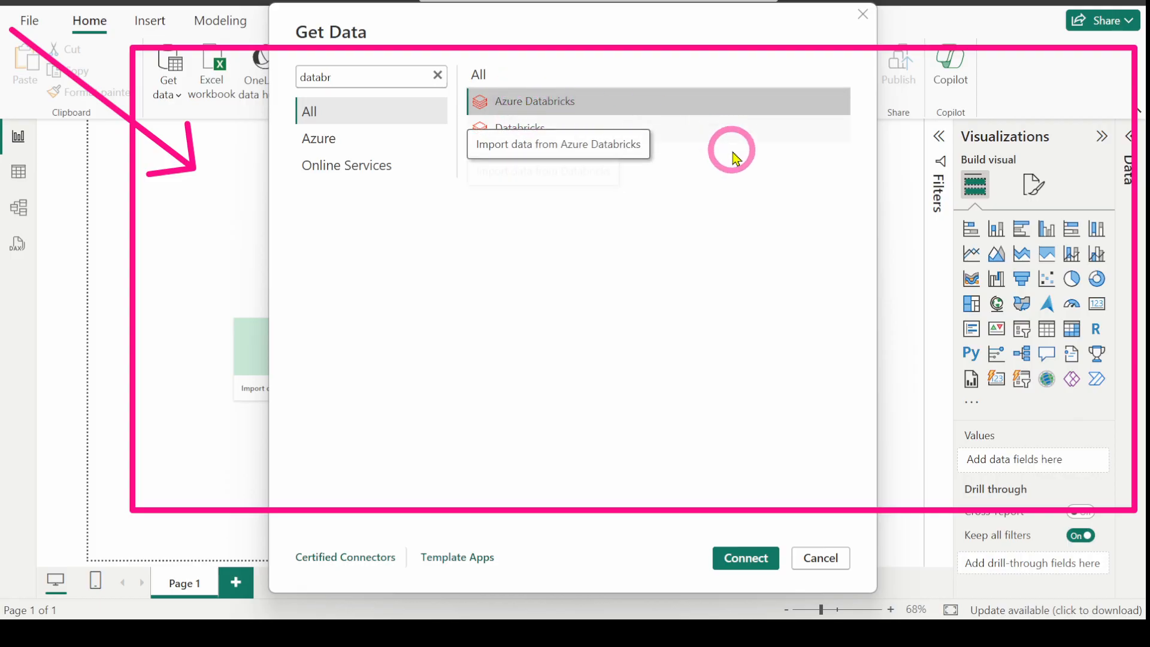
left_click(745, 560)
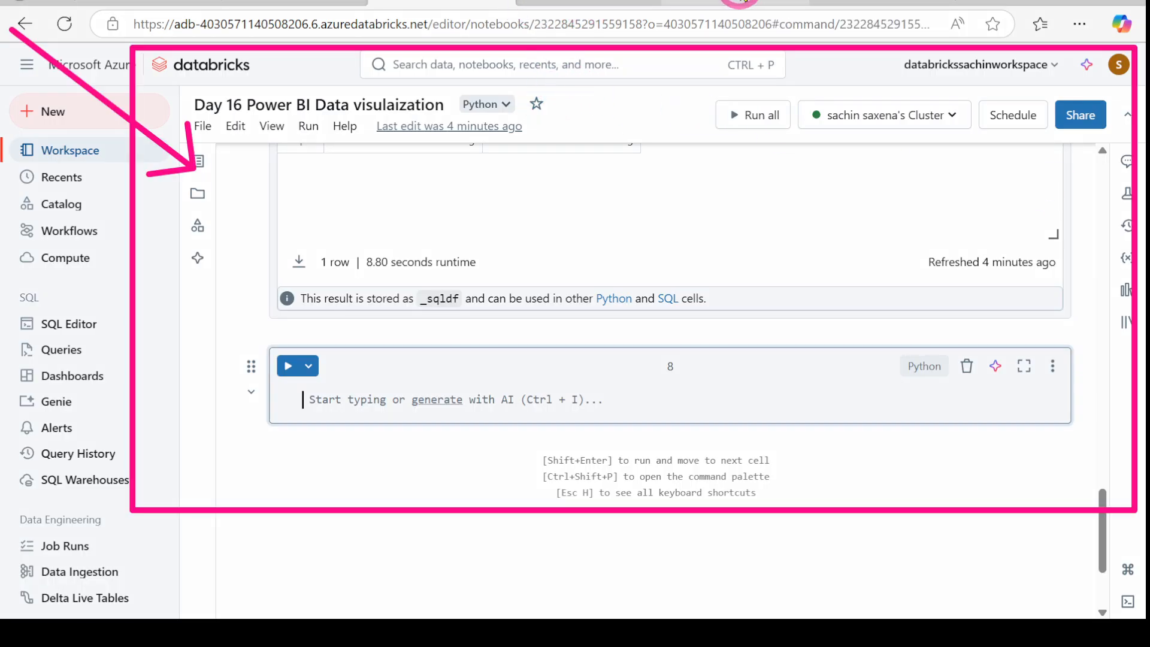
Step: Copy the server hostname from the Databricks cluster's Advanced options > JDBC/ODBC details
left_click(742, 2)
left_click(330, 285)
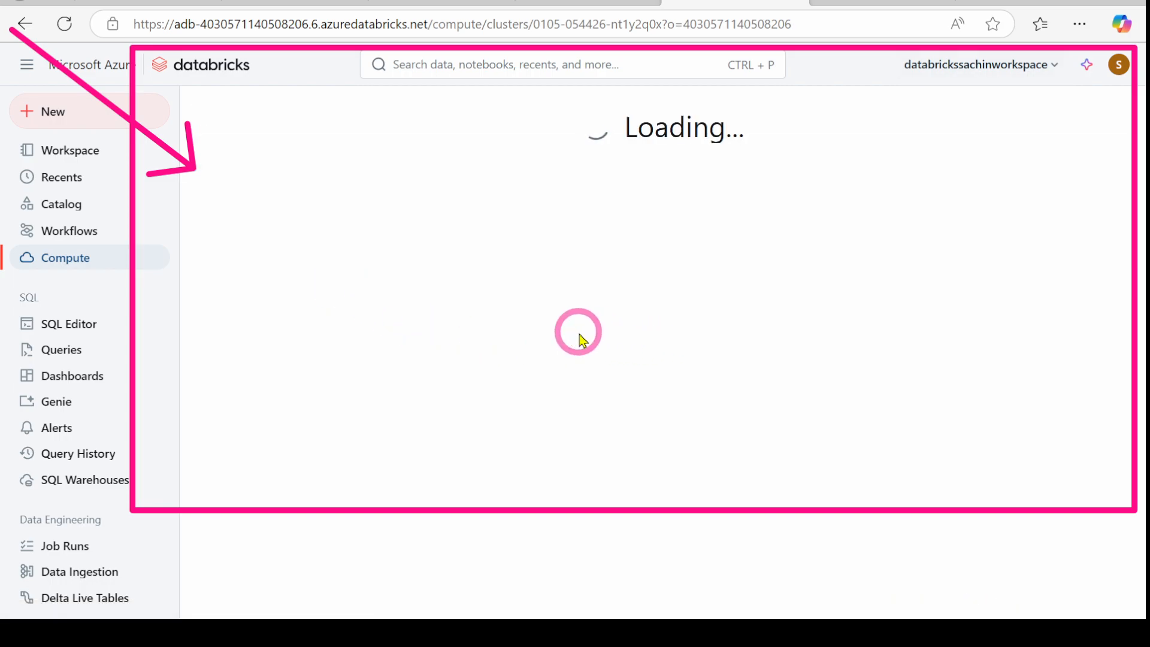
scroll(491, 341, "down", 5)
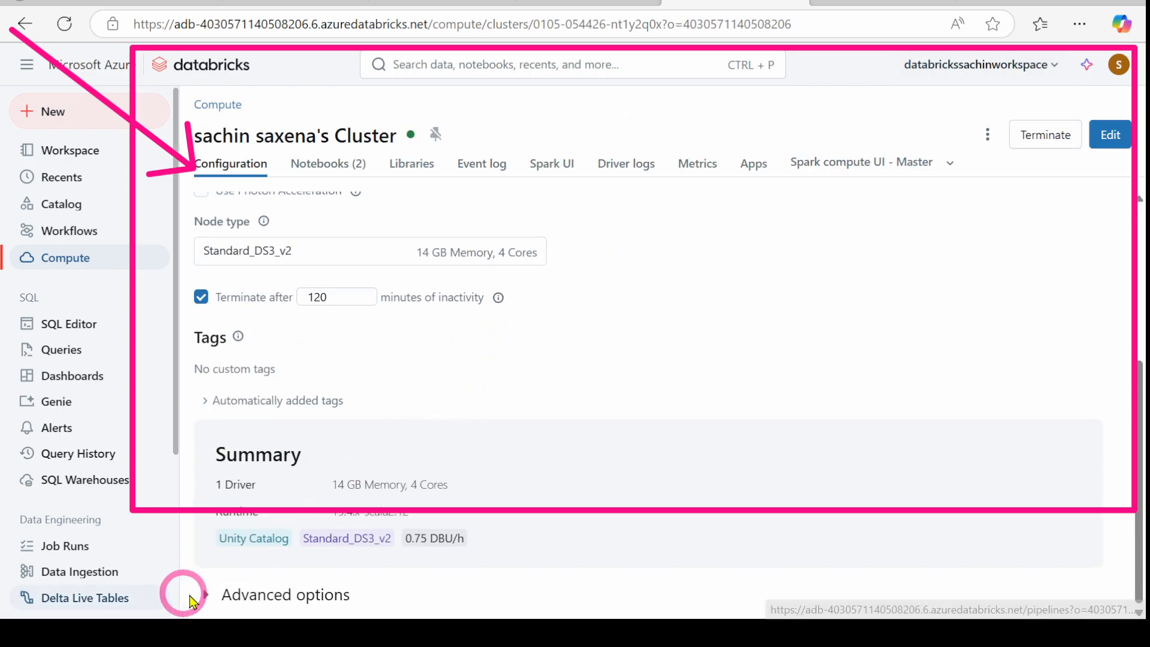
left_click(211, 595)
scroll(449, 411, "down", 8)
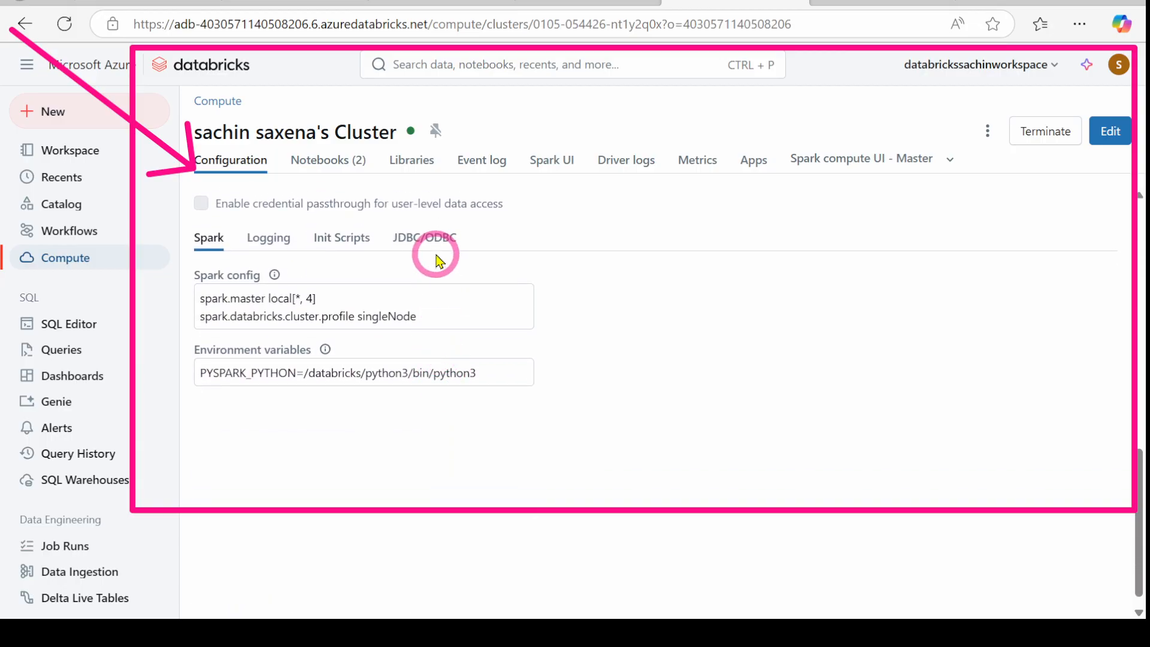
left_click(422, 240)
left_click_drag(447, 303, 172, 299)
key("ctrl+c")
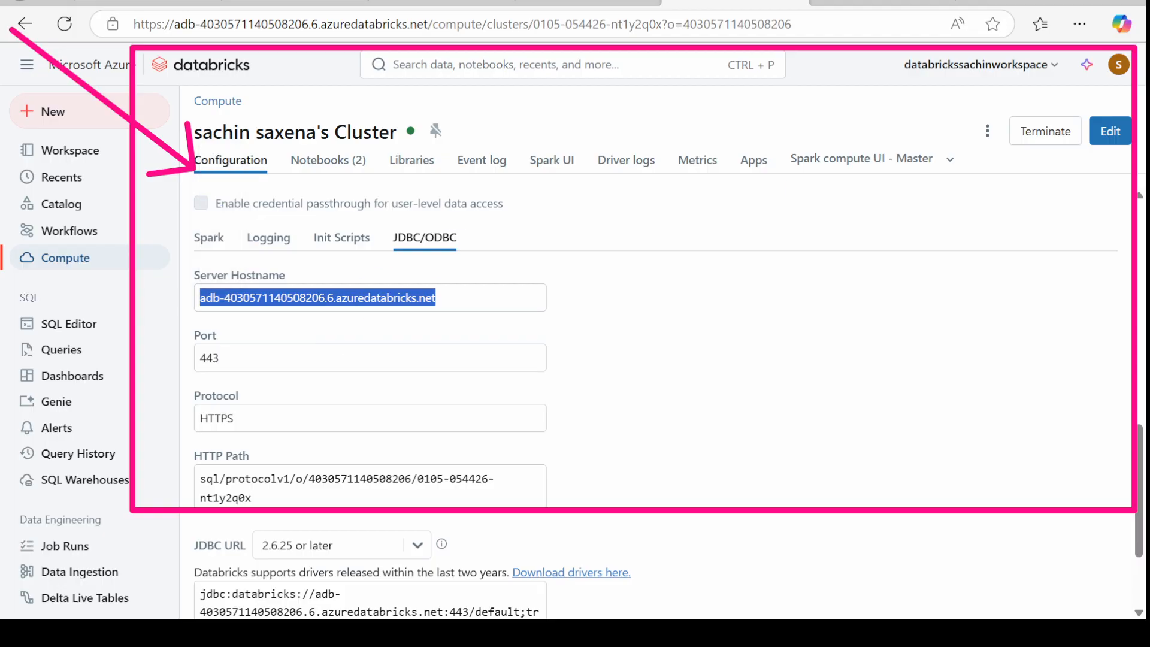
key("alt+Tab")
Step: Paste the cluster's server hostname and HTTP path into the Azure Databricks connection form
left_click(356, 130)
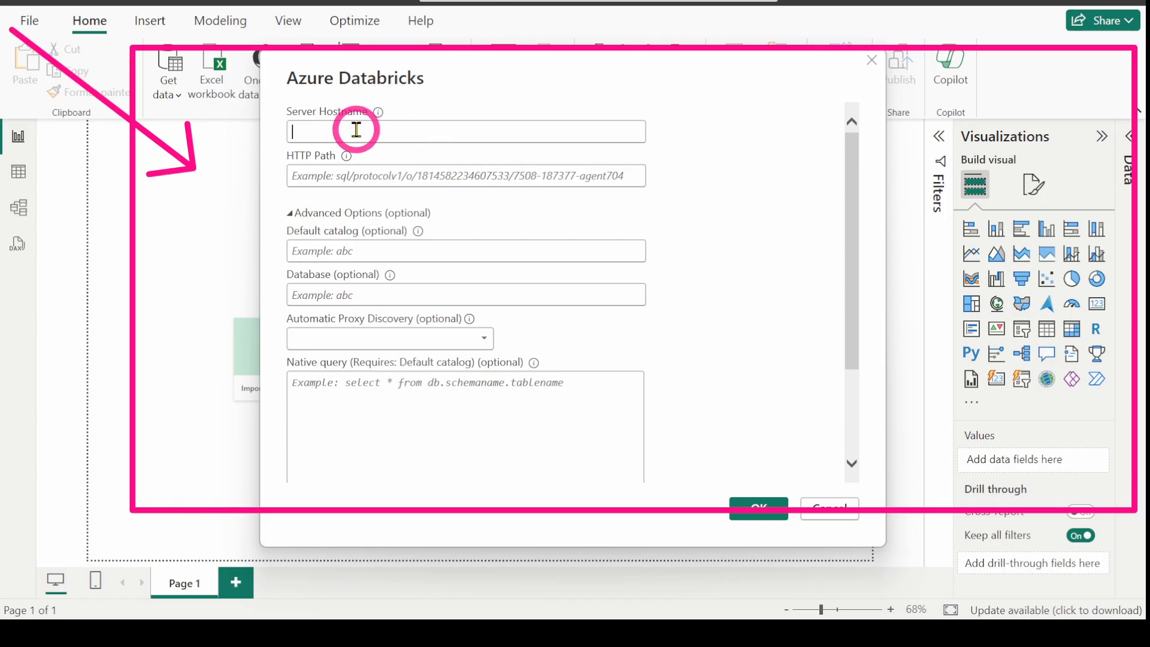
key("ctrl+v")
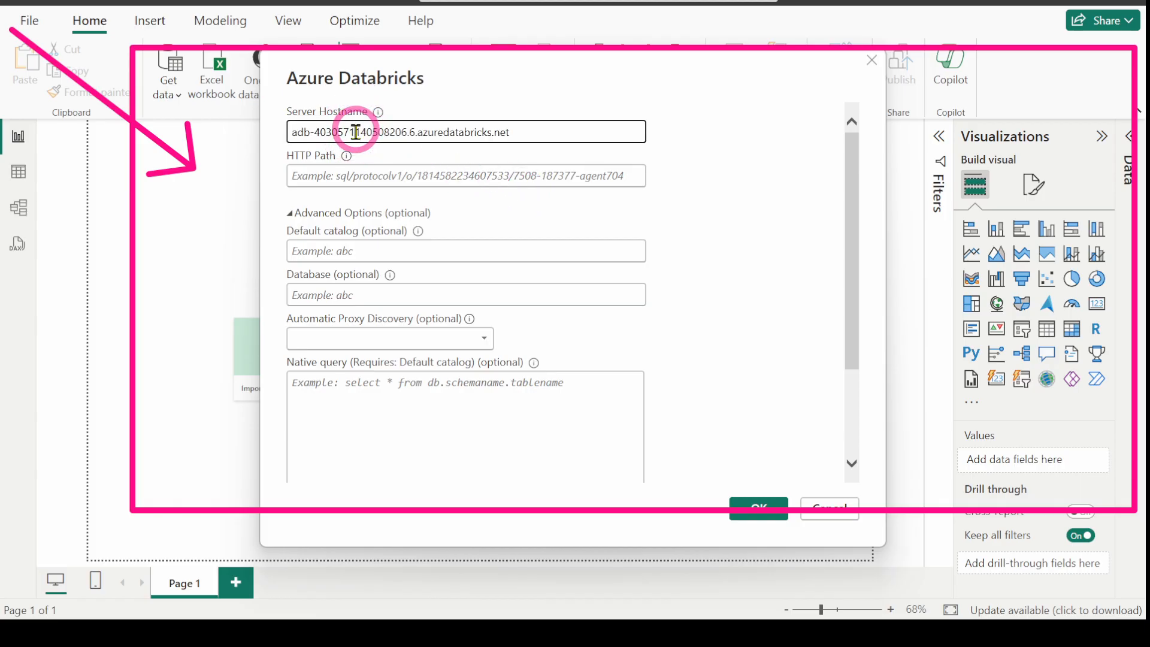
left_click(378, 180)
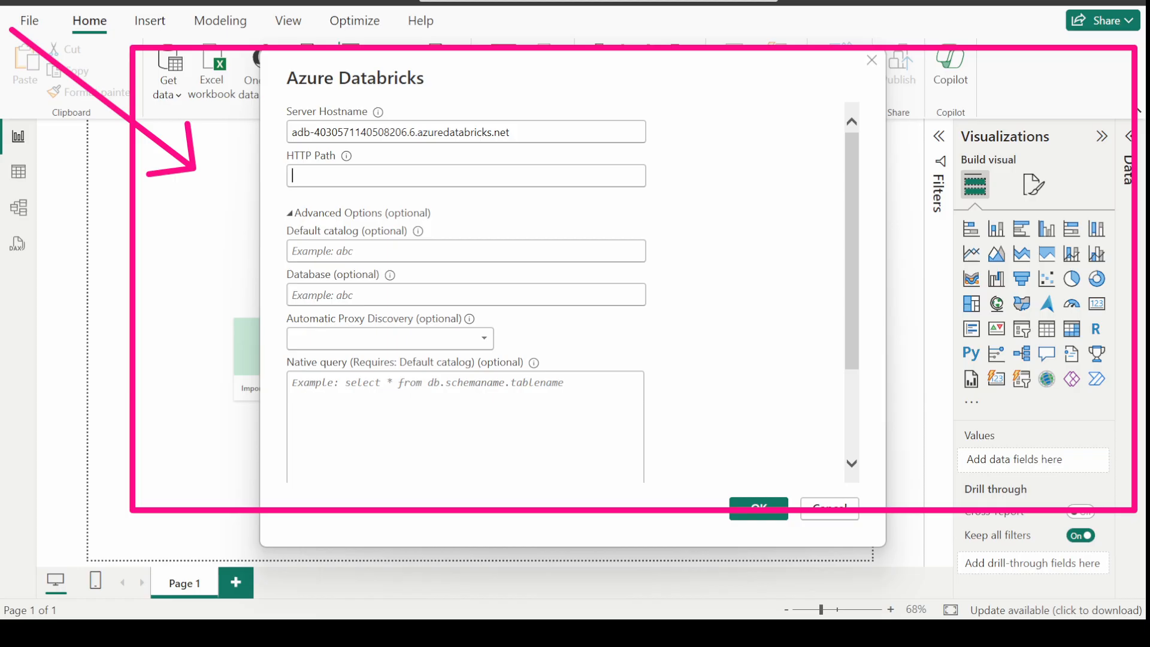
key("alt+Tab")
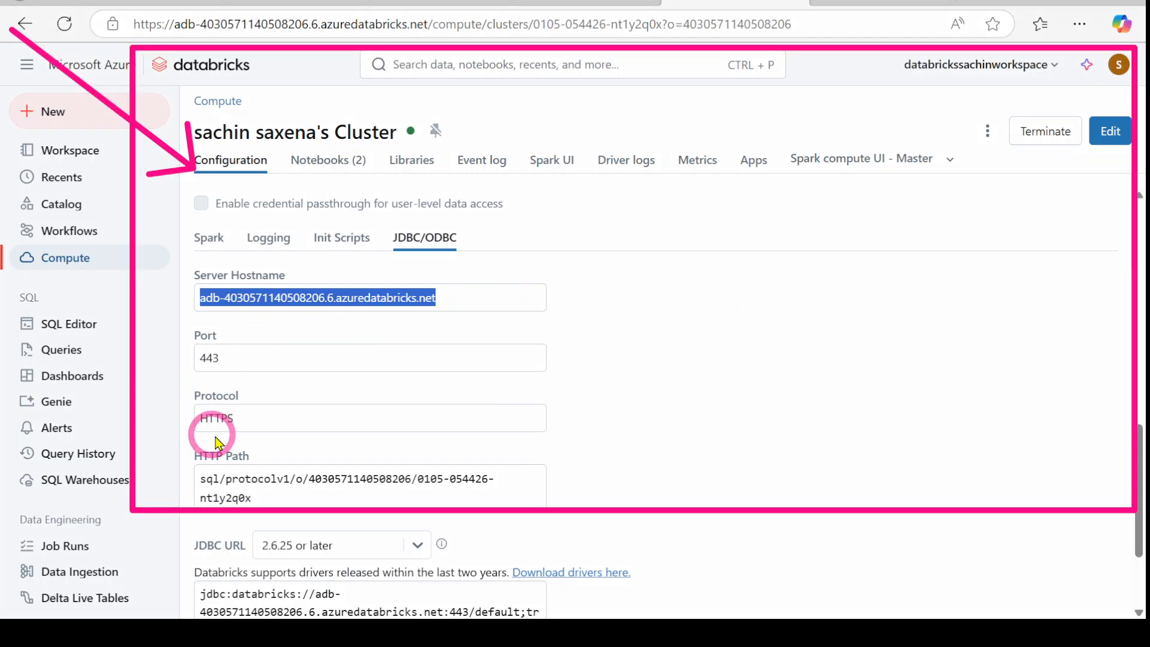
left_click_drag(261, 499, 180, 477)
key("ctrl+c")
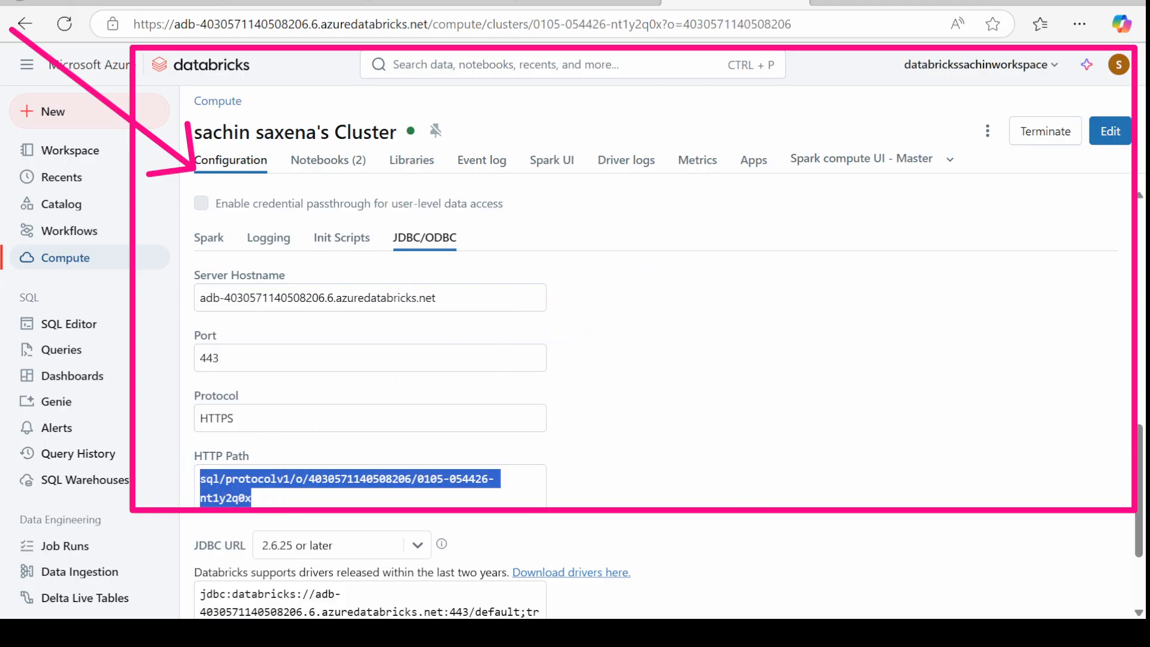
key("alt+Tab")
left_click(291, 183)
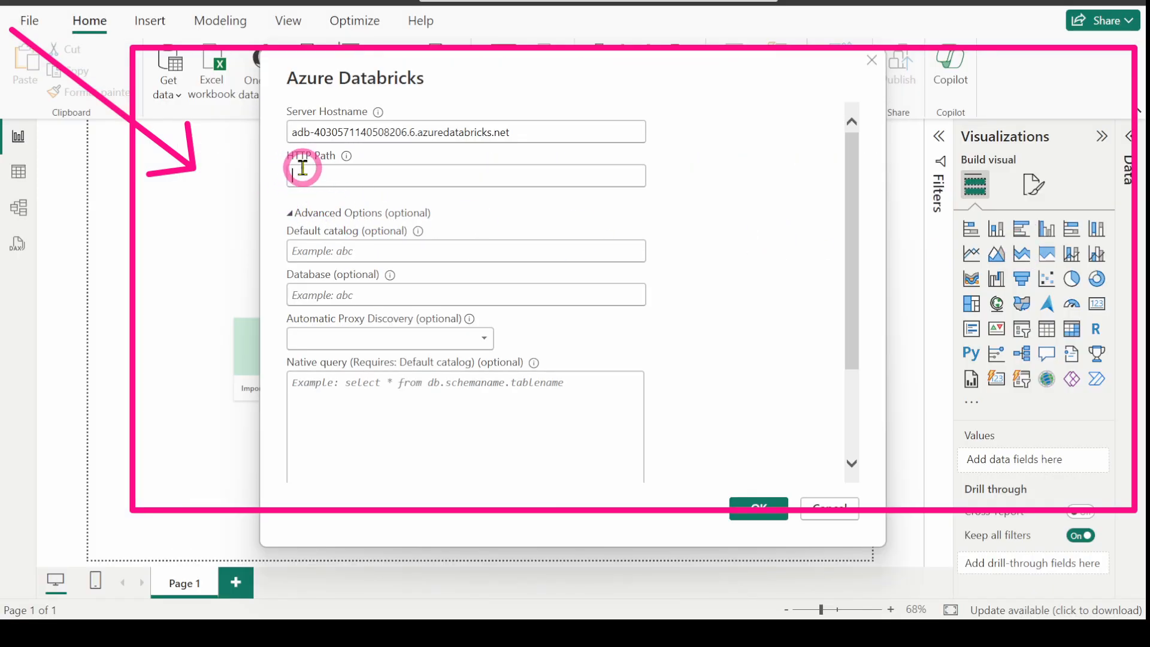
key("ctrl+v")
Step: Enter test-catalog as the default catalog, leaving Import connectivity mode
left_click(355, 249)
type("test")
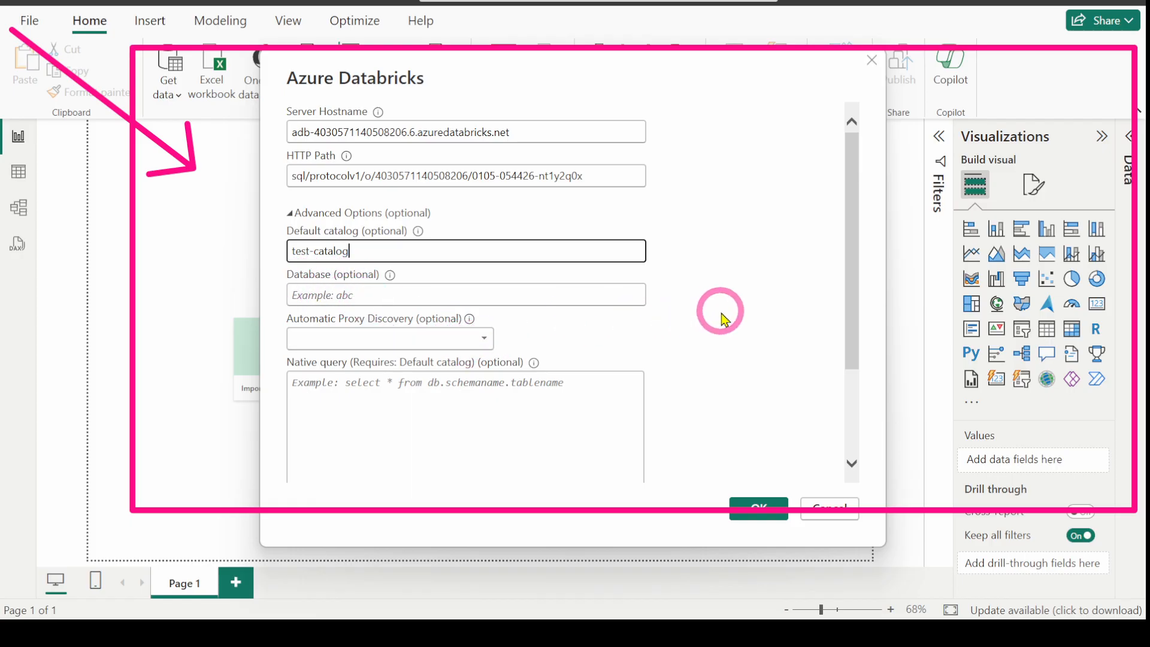
scroll(719, 307, "down", 3)
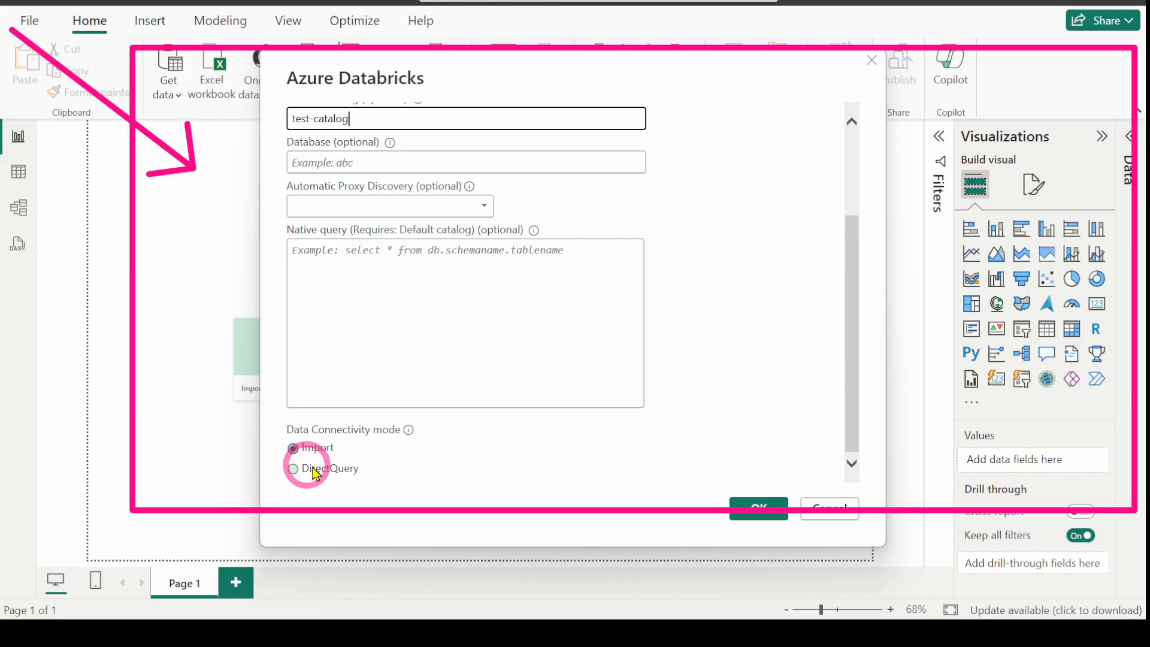
mouse_move(410, 433)
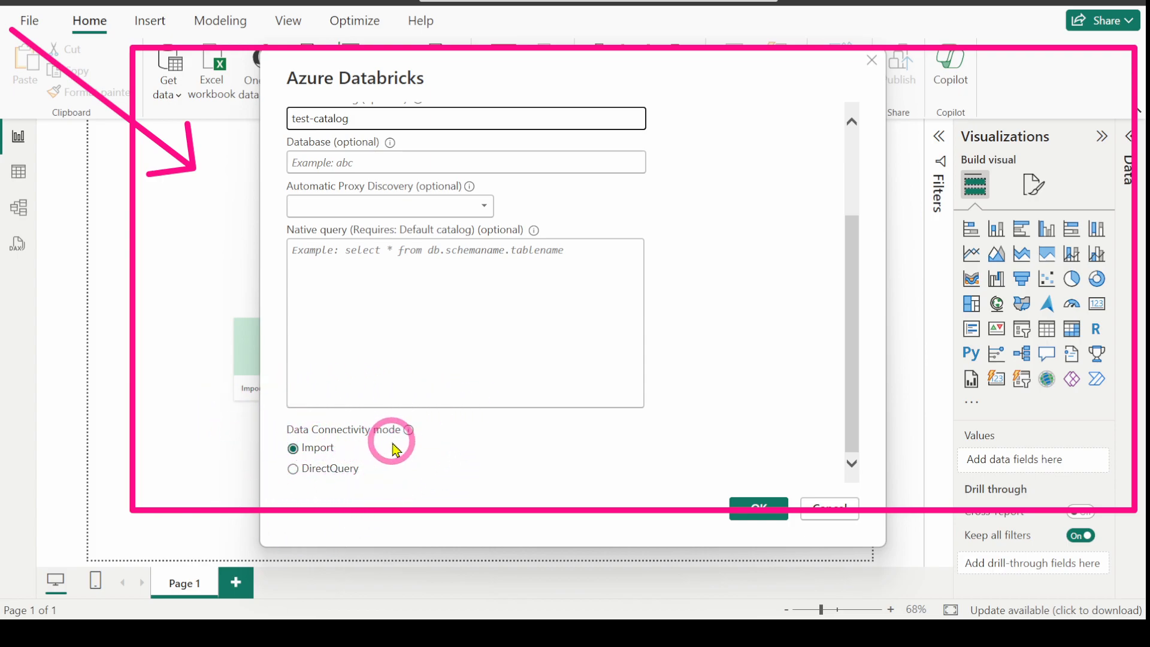
Step: Sign in with Azure Active Directory as a different user, enter the password, and connect
left_click(771, 517)
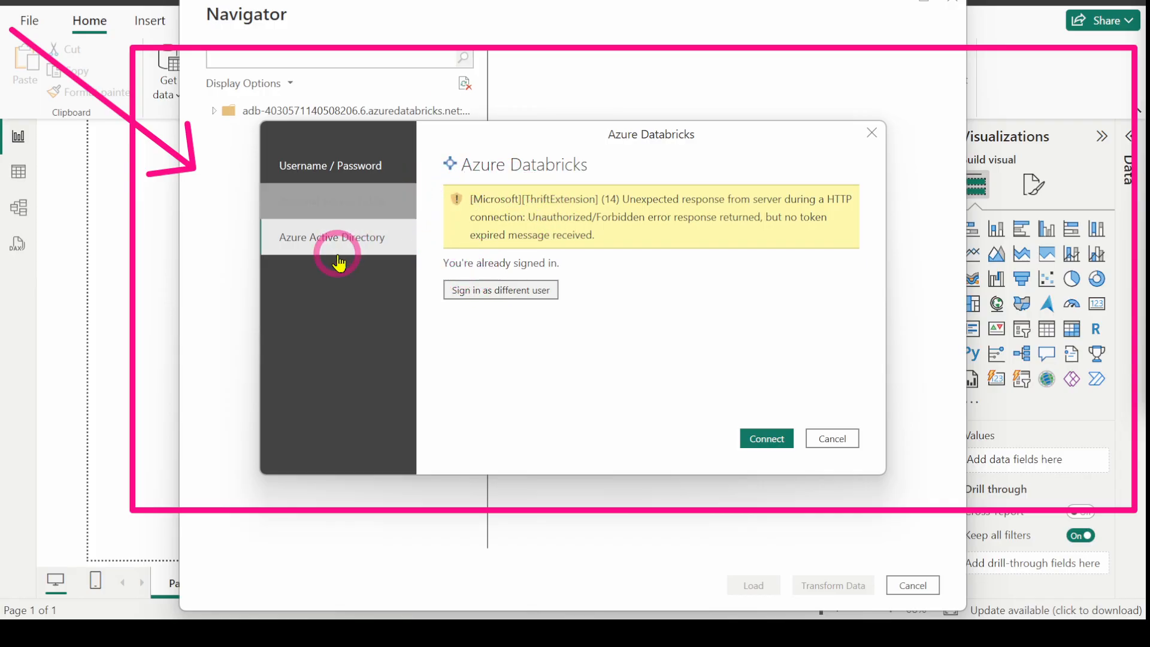
left_click(304, 173)
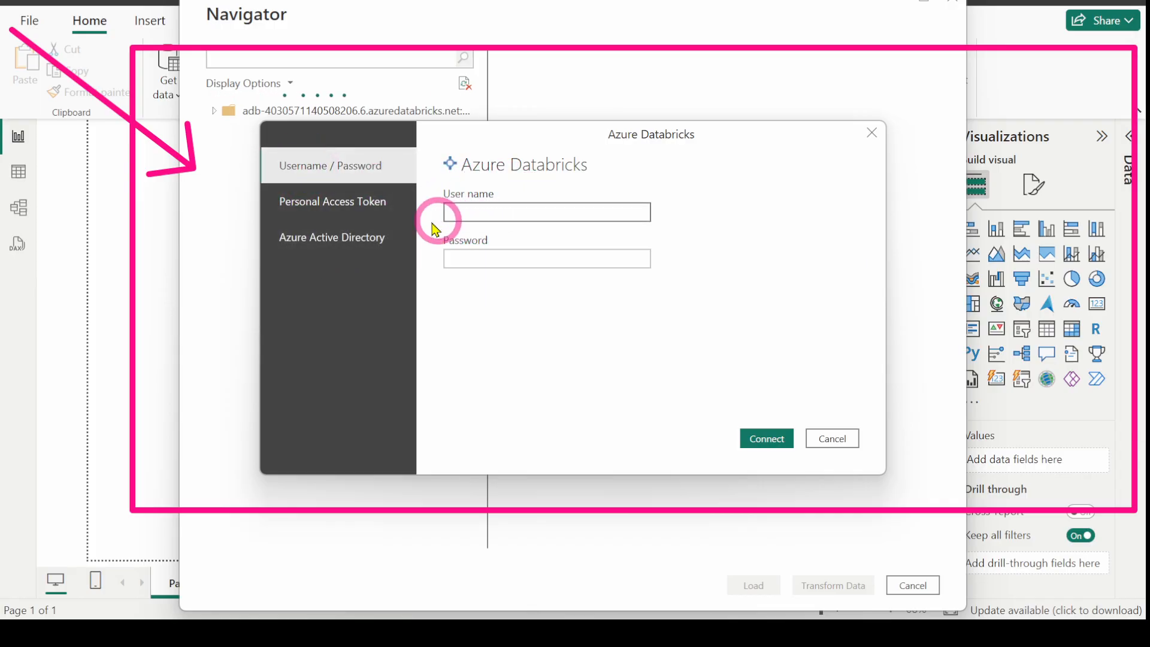
left_click(317, 238)
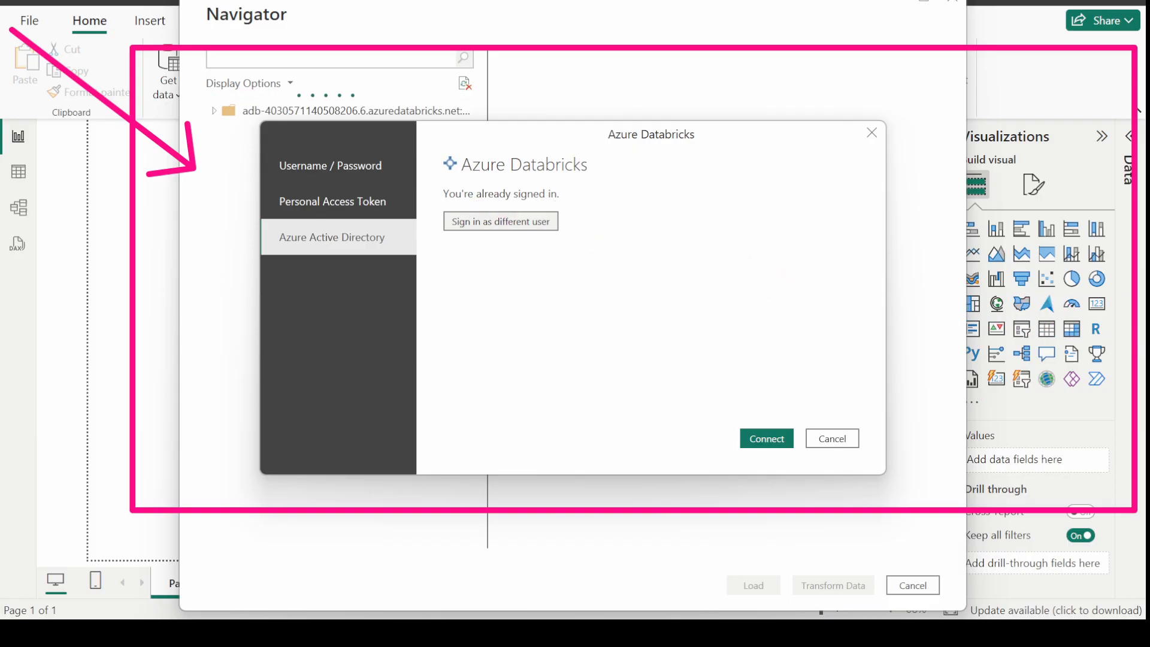
left_click(506, 227)
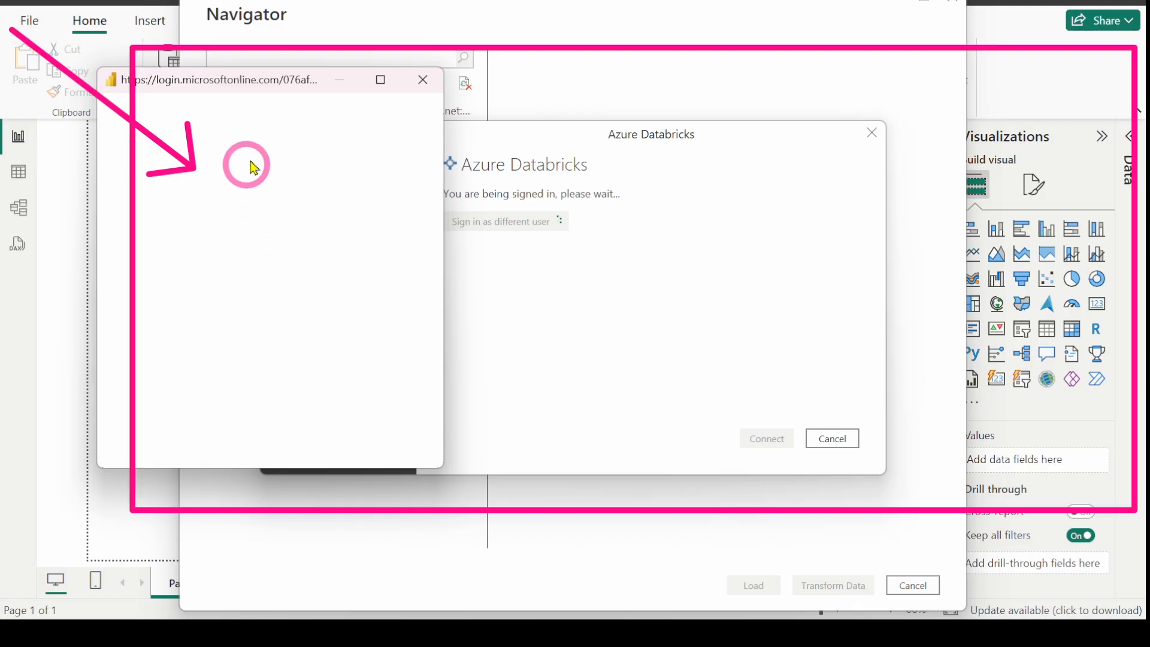
left_click_drag(267, 84, 572, 108)
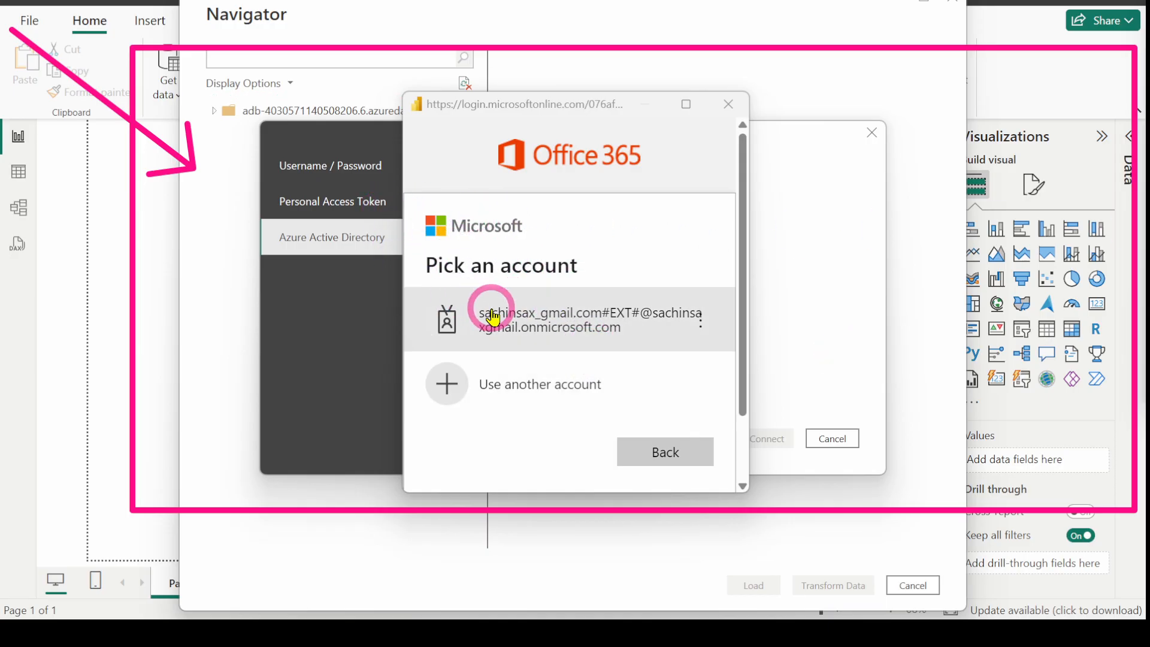
left_click(458, 316)
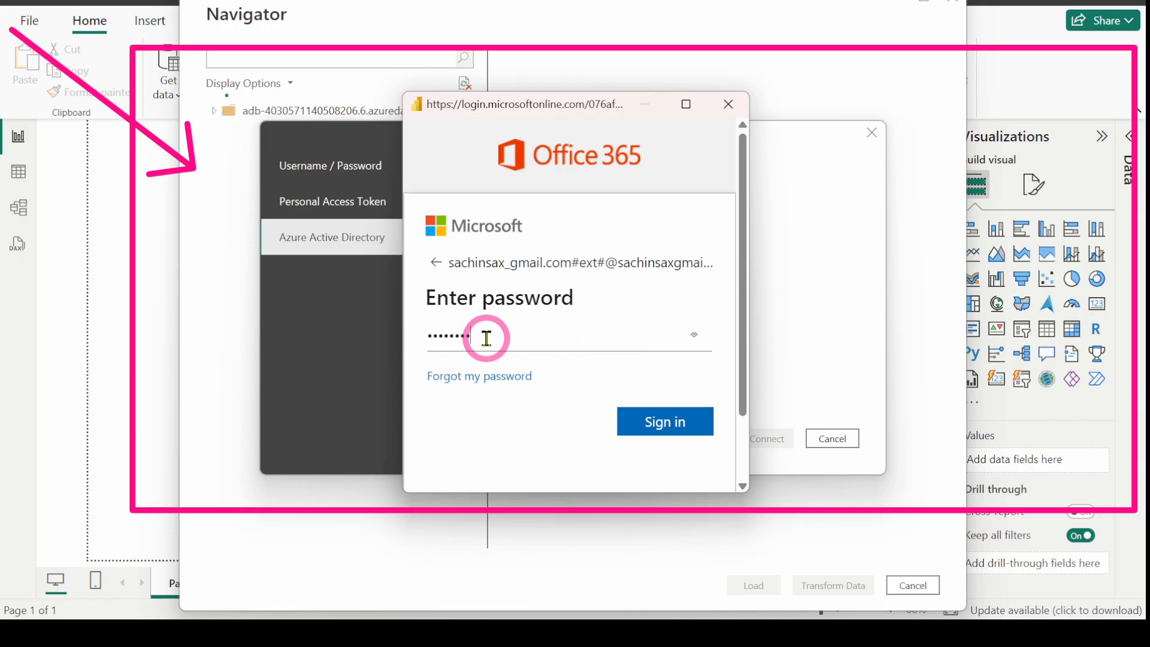
left_click(663, 423)
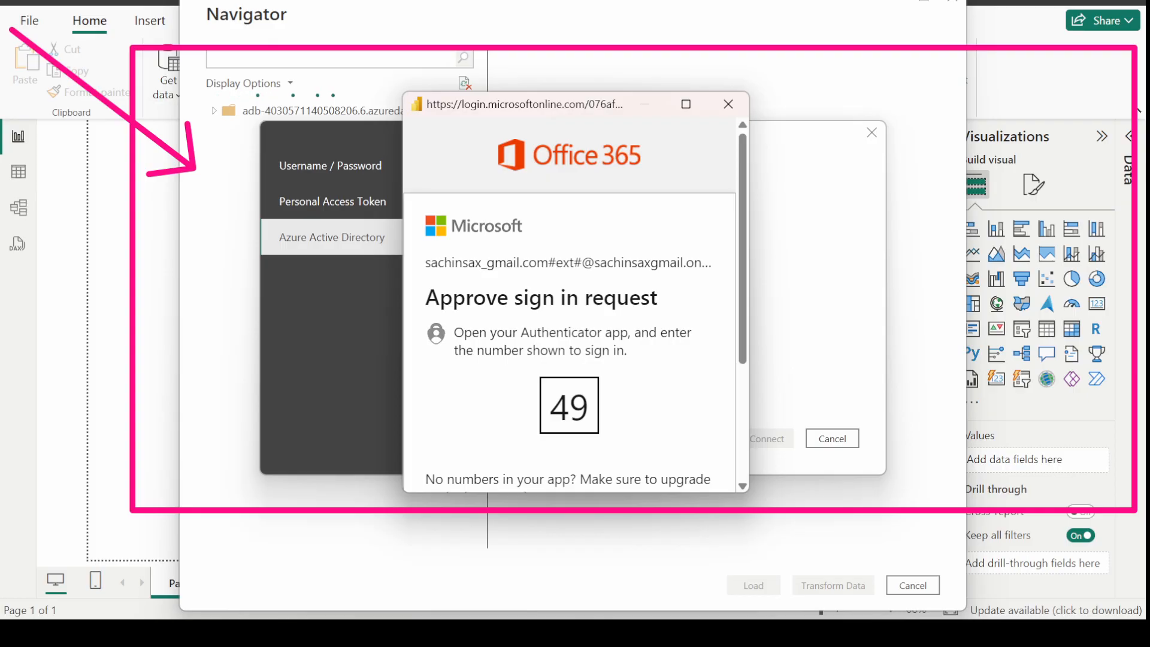
left_click(787, 442)
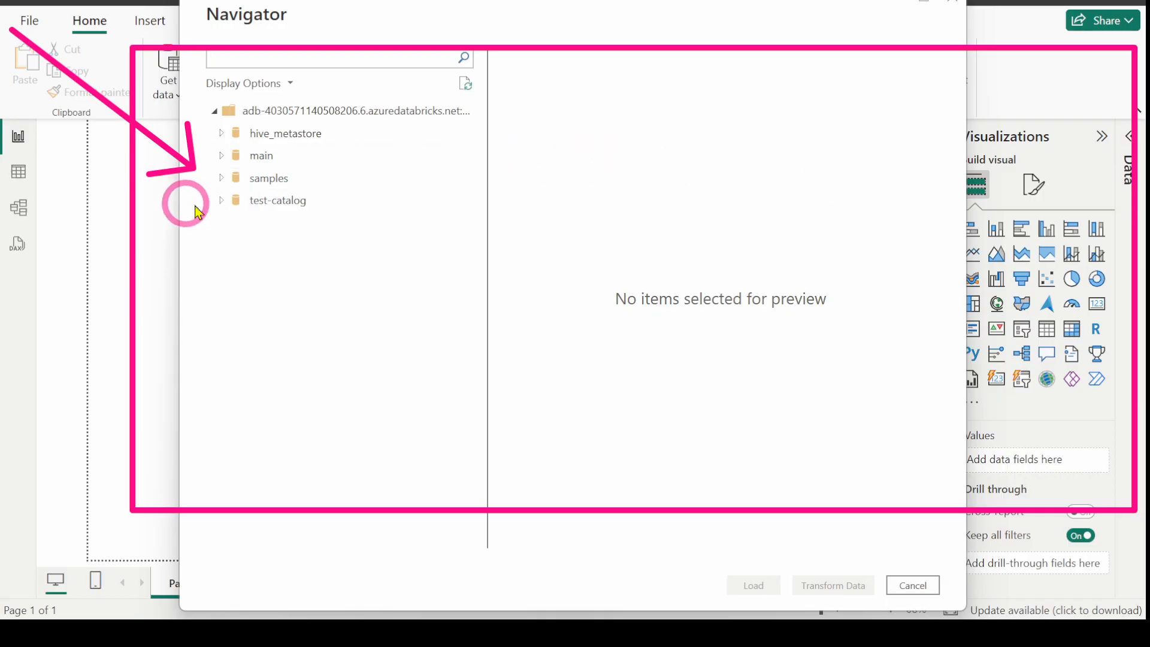
Step: In Navigator, expand test-catalog > gold, tick only powerbitable, and load it
left_click(224, 201)
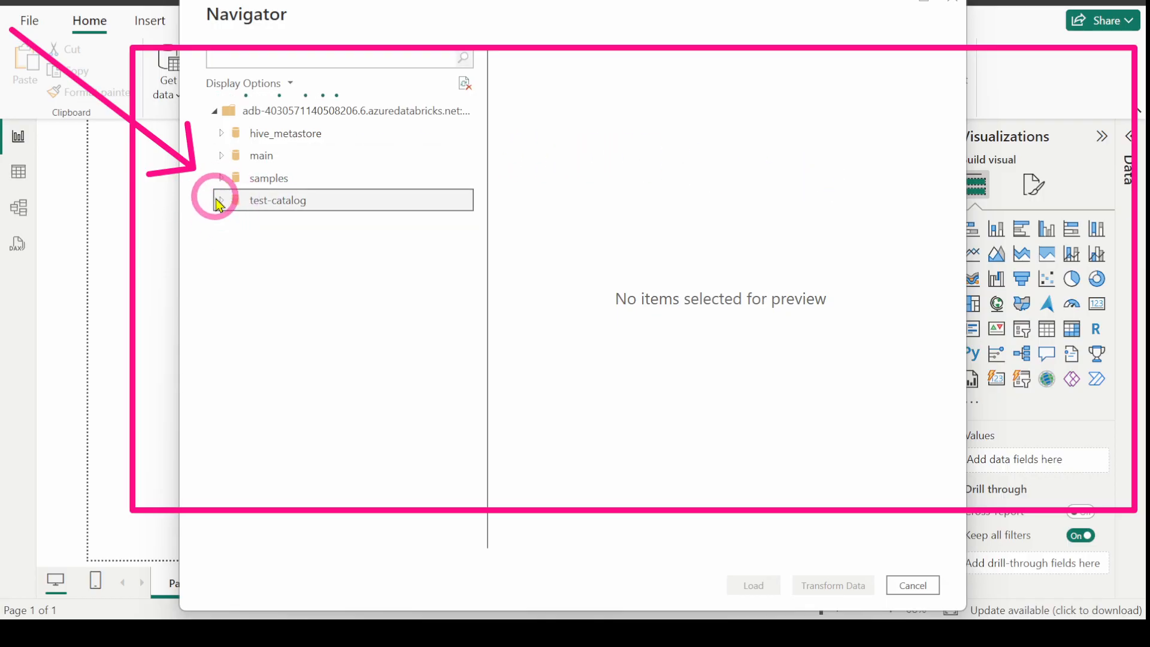
left_click(220, 201)
left_click(220, 201)
left_click(220, 202)
left_click(233, 255)
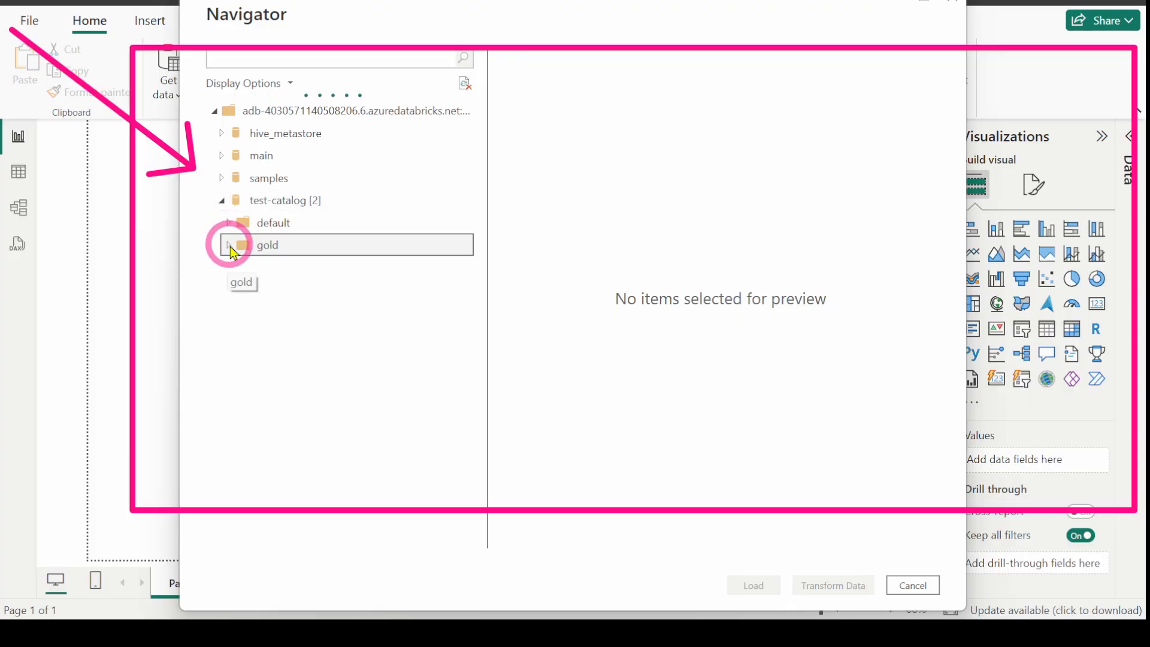
left_click(230, 247)
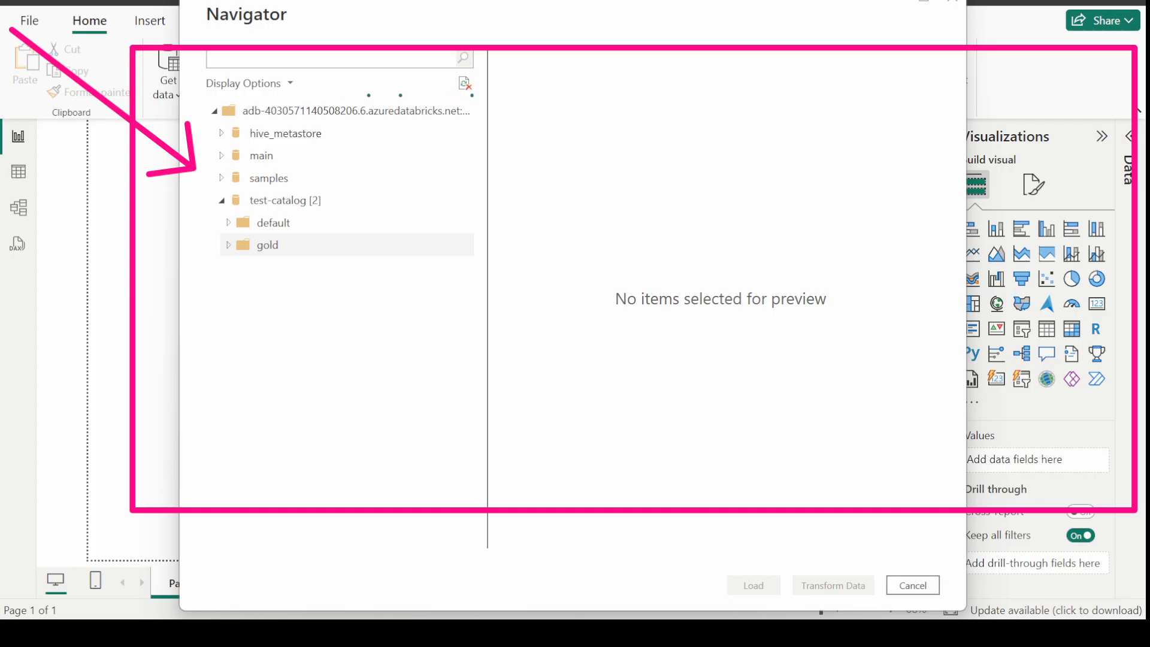
left_click(249, 291)
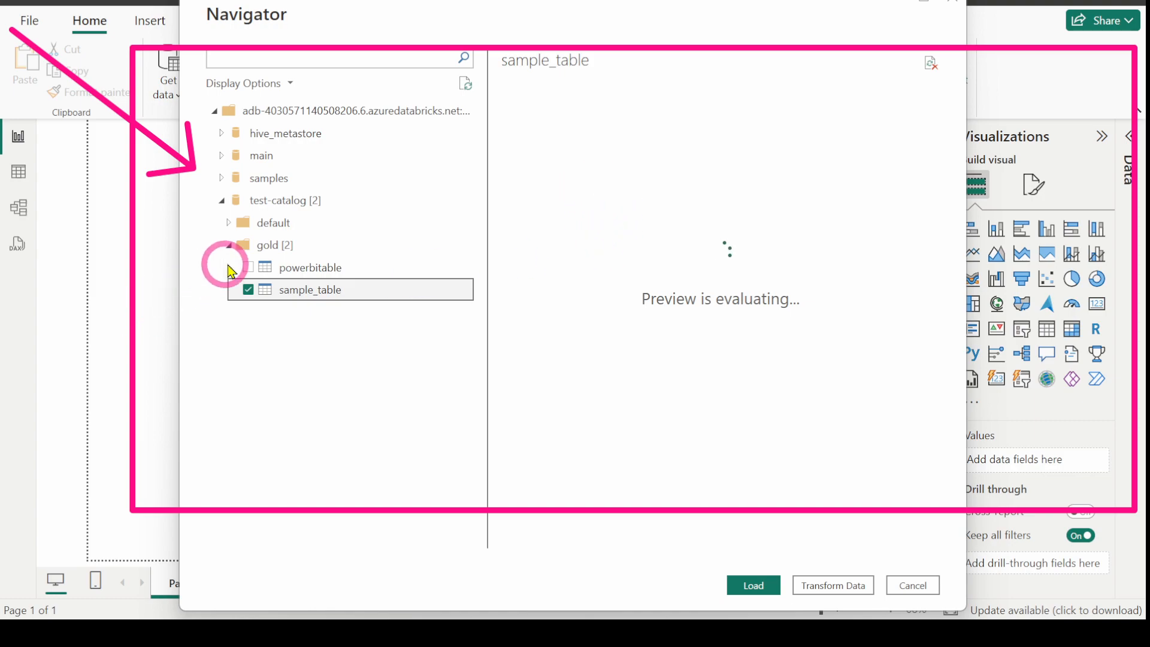
left_click(248, 267)
left_click(249, 290)
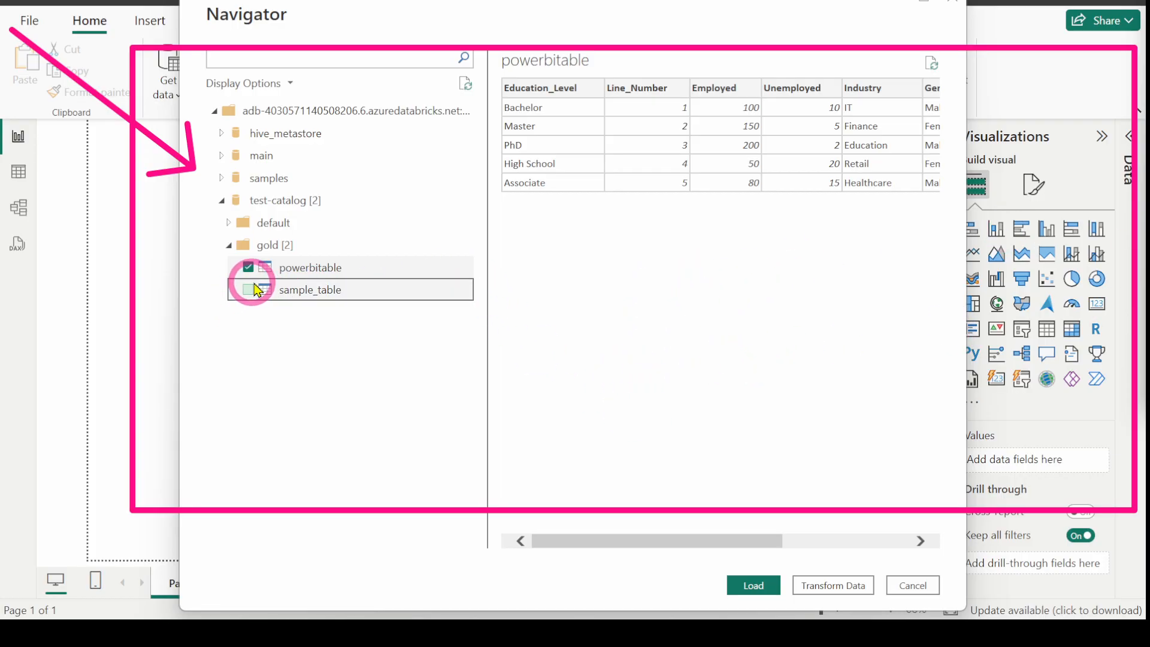
left_click(756, 586)
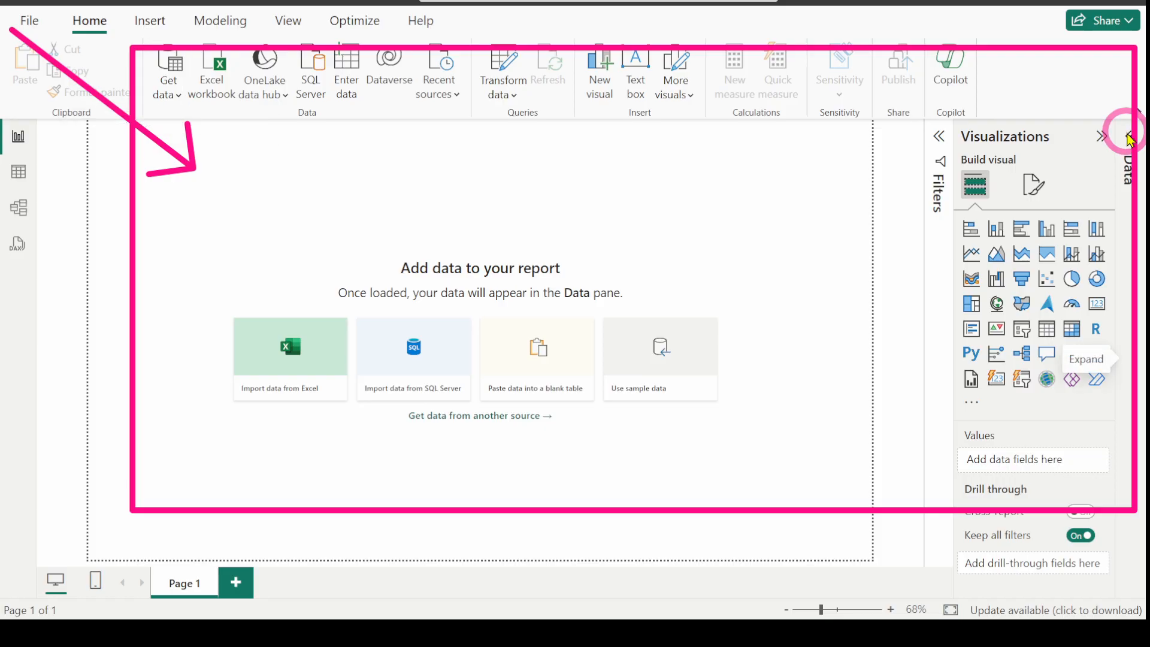
Step: Apply changes and add a clustered column chart of dense_rank by Gender
left_click(771, 136)
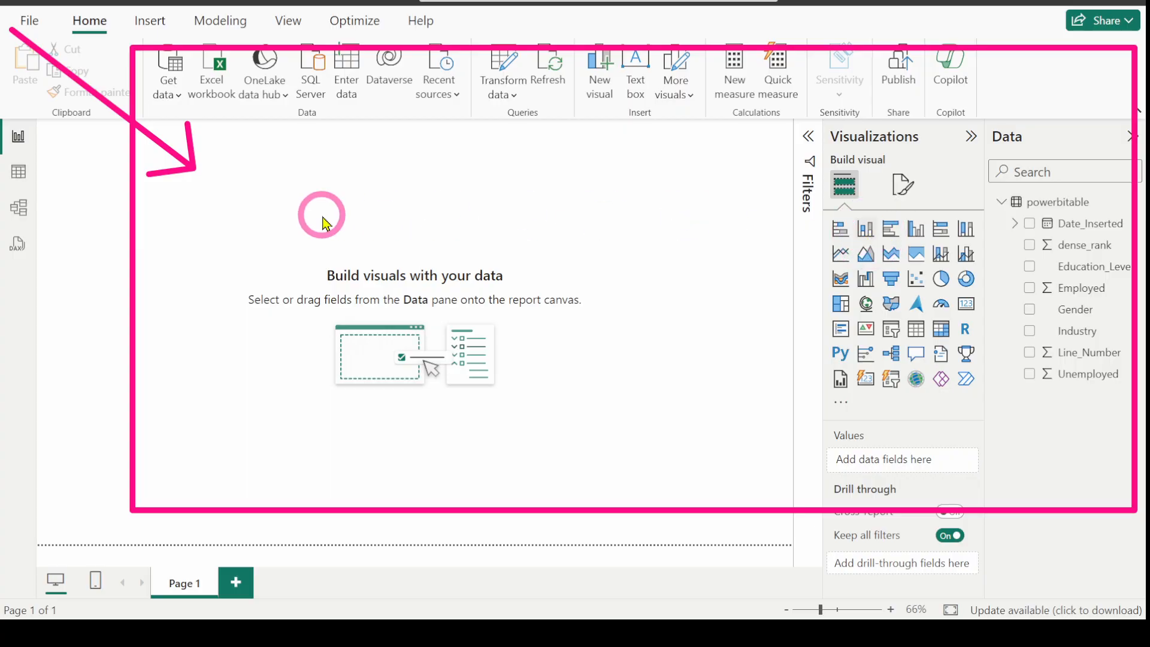
left_click_drag(109, 203, 273, 242)
left_click_drag(339, 297, 475, 384)
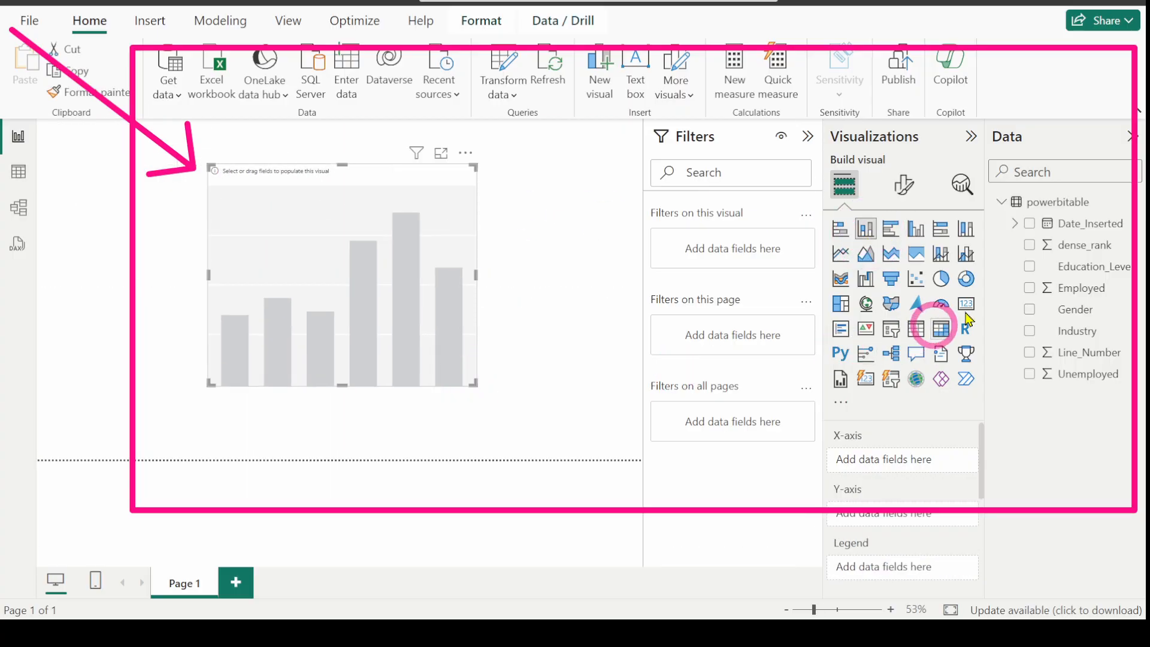
left_click(1029, 246)
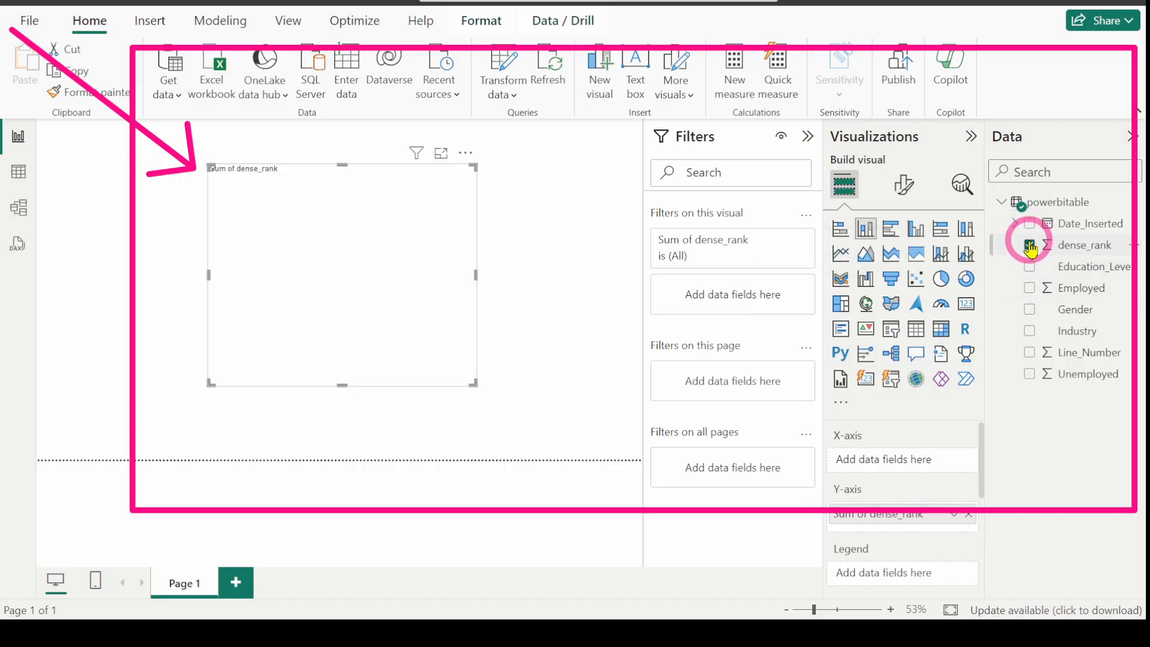
left_click(1030, 310)
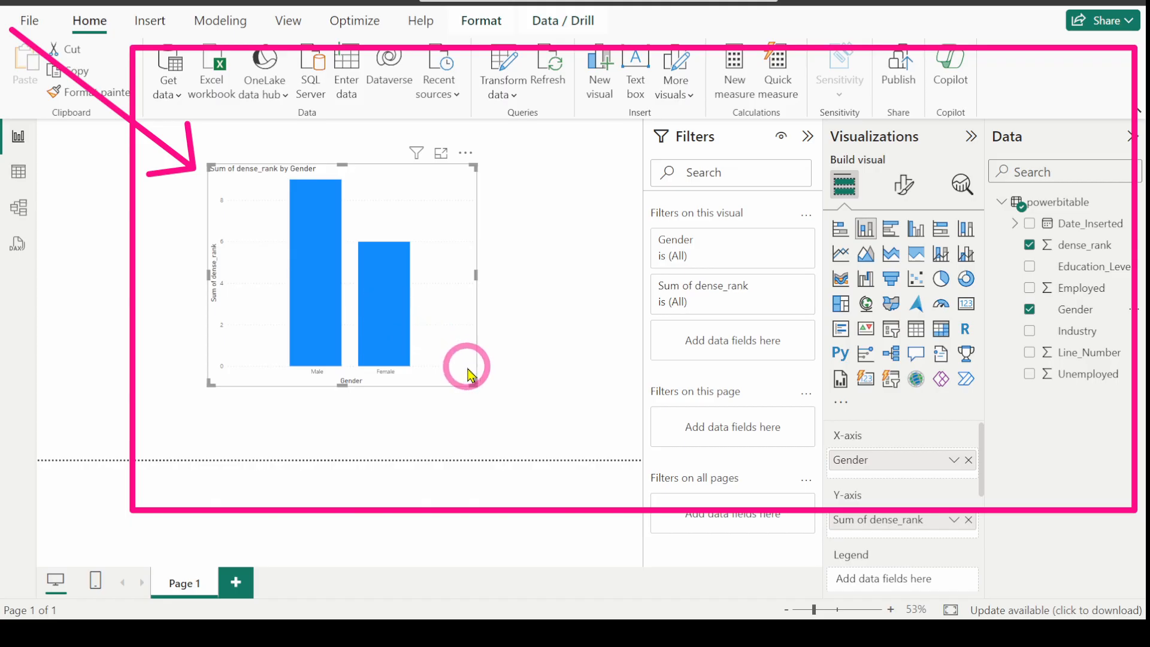
left_click_drag(429, 308, 386, 330)
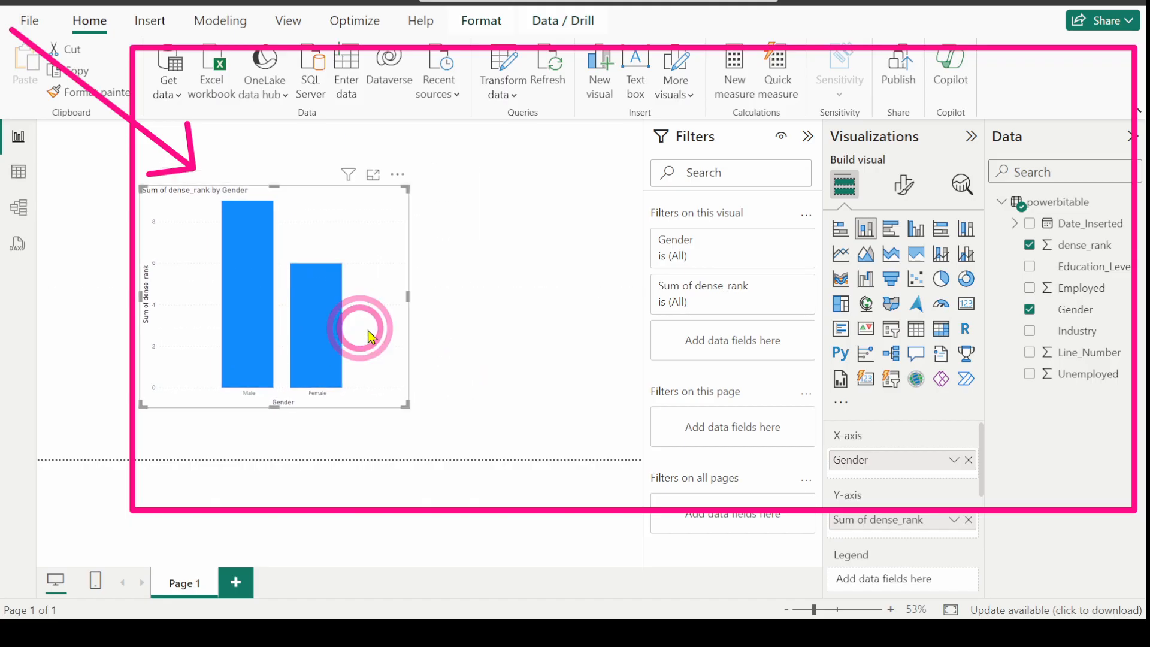
left_click(501, 346)
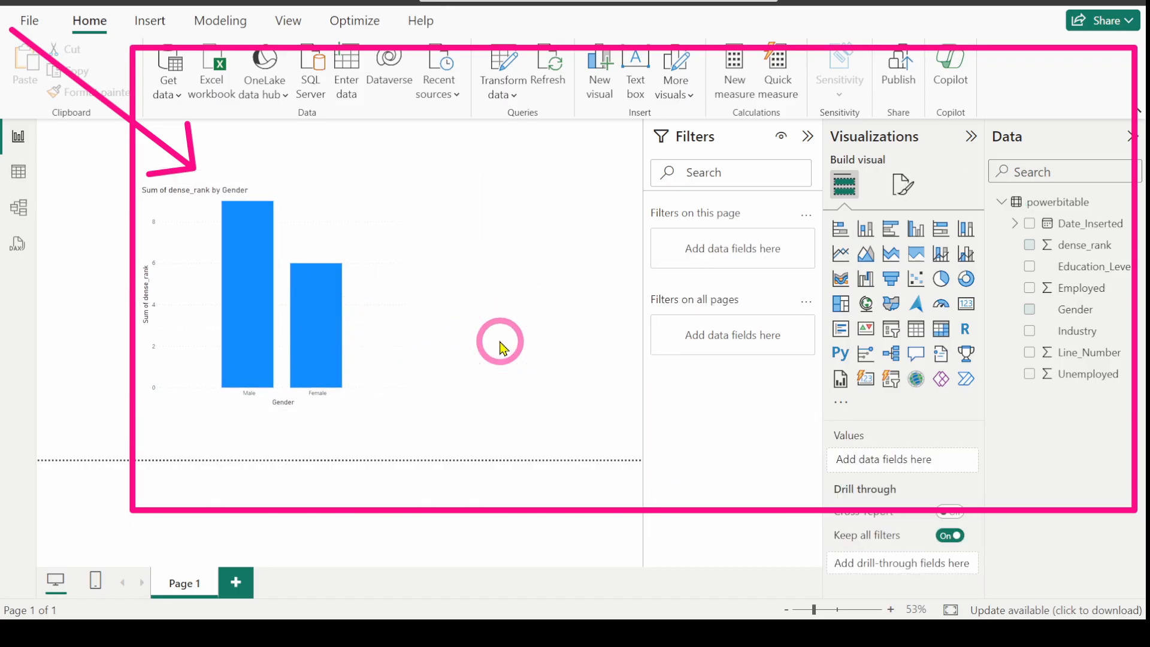
left_click(377, 311)
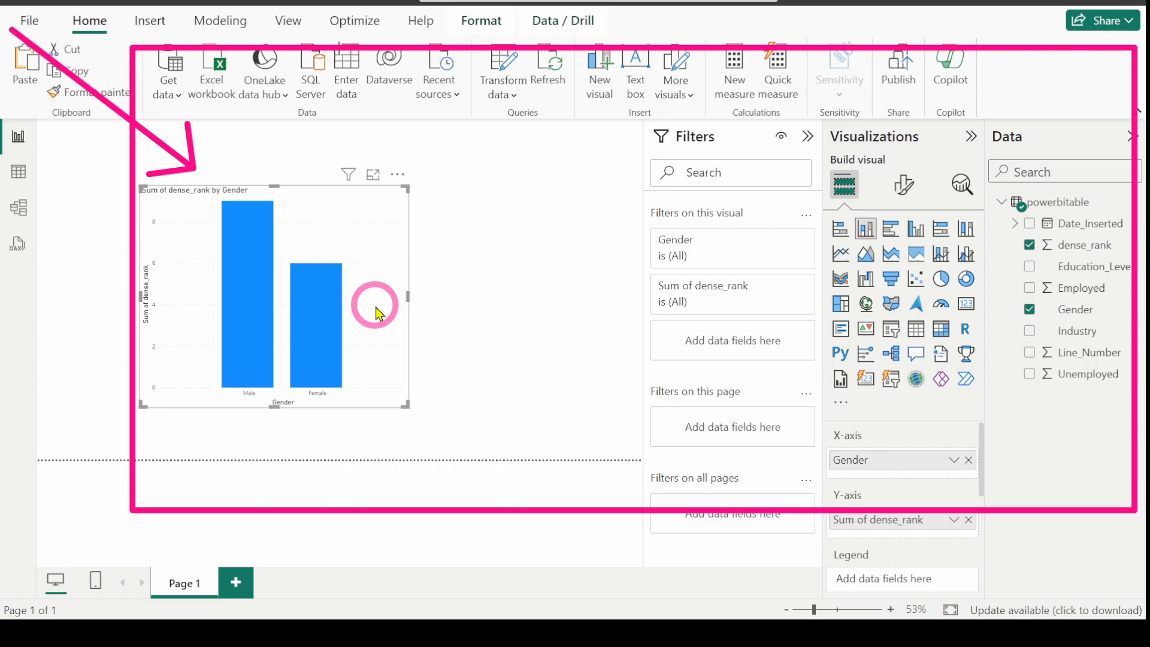
Step: Duplicate the chart and switch it to Line_Number by Education_Level, with Education_Level as legend
key("ctrl+c")
key("ctrl+v")
left_click_drag(606, 314, 607, 305)
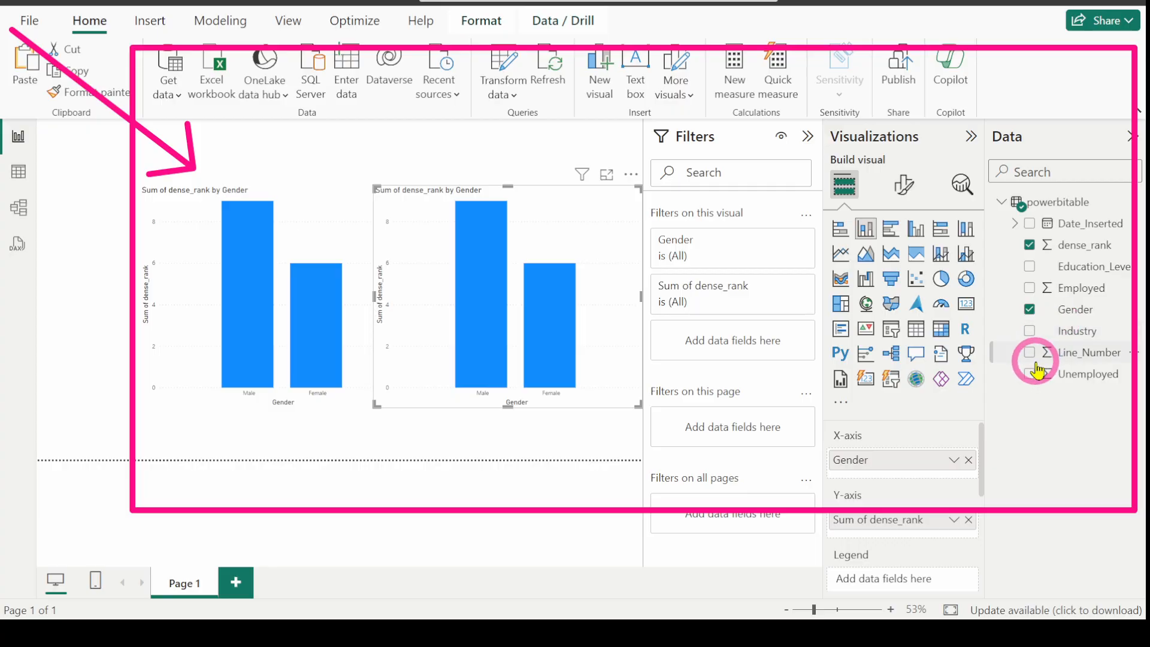
left_click(1029, 245)
left_click(1030, 352)
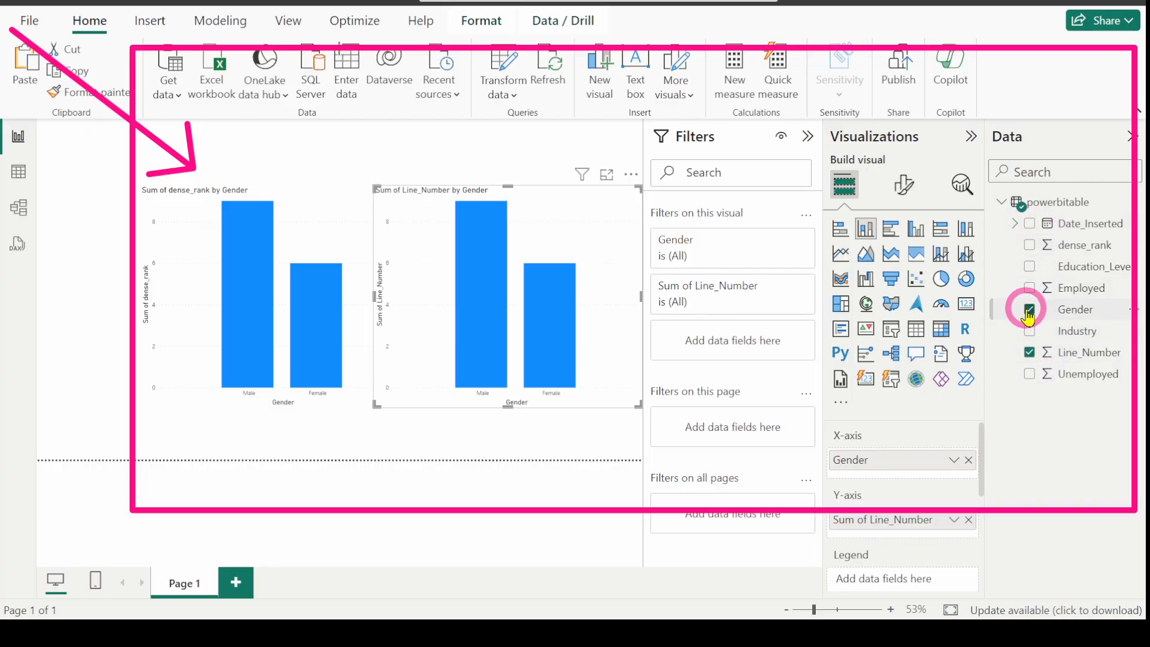
left_click(1030, 311)
left_click(1029, 266)
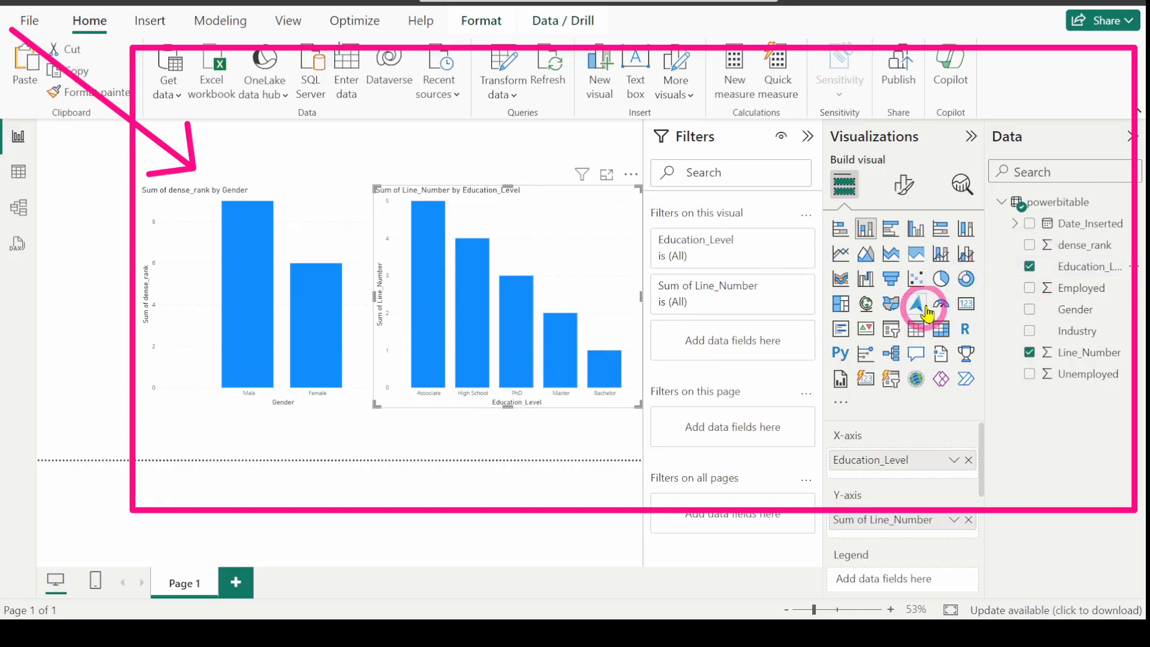
left_click_drag(1086, 270, 915, 580)
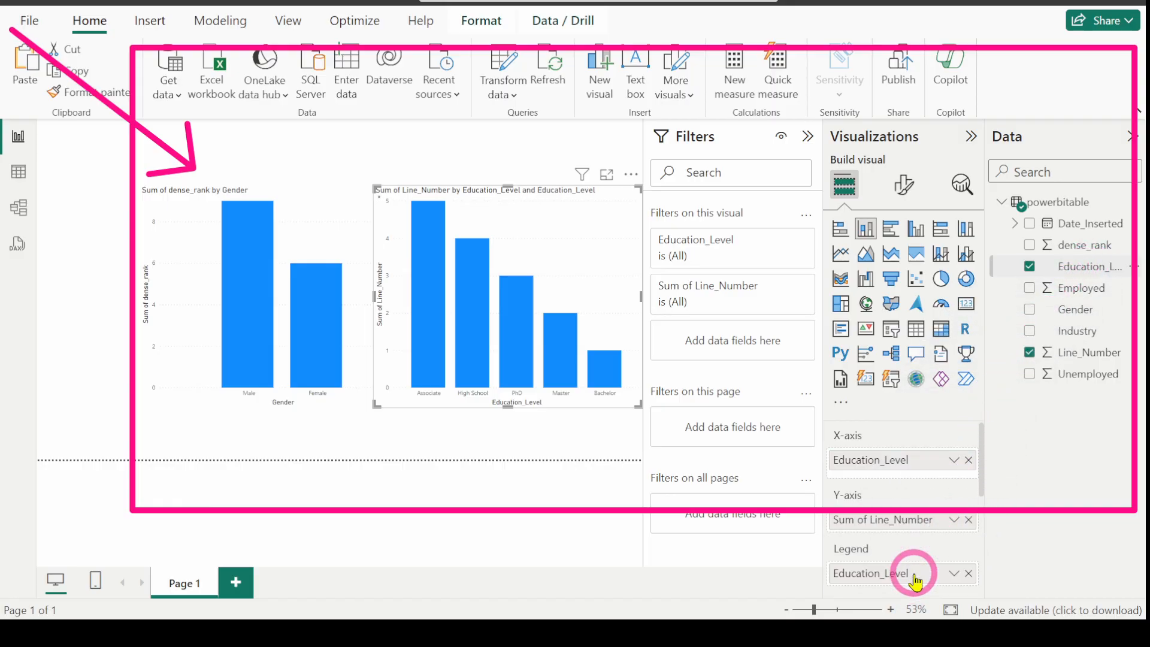